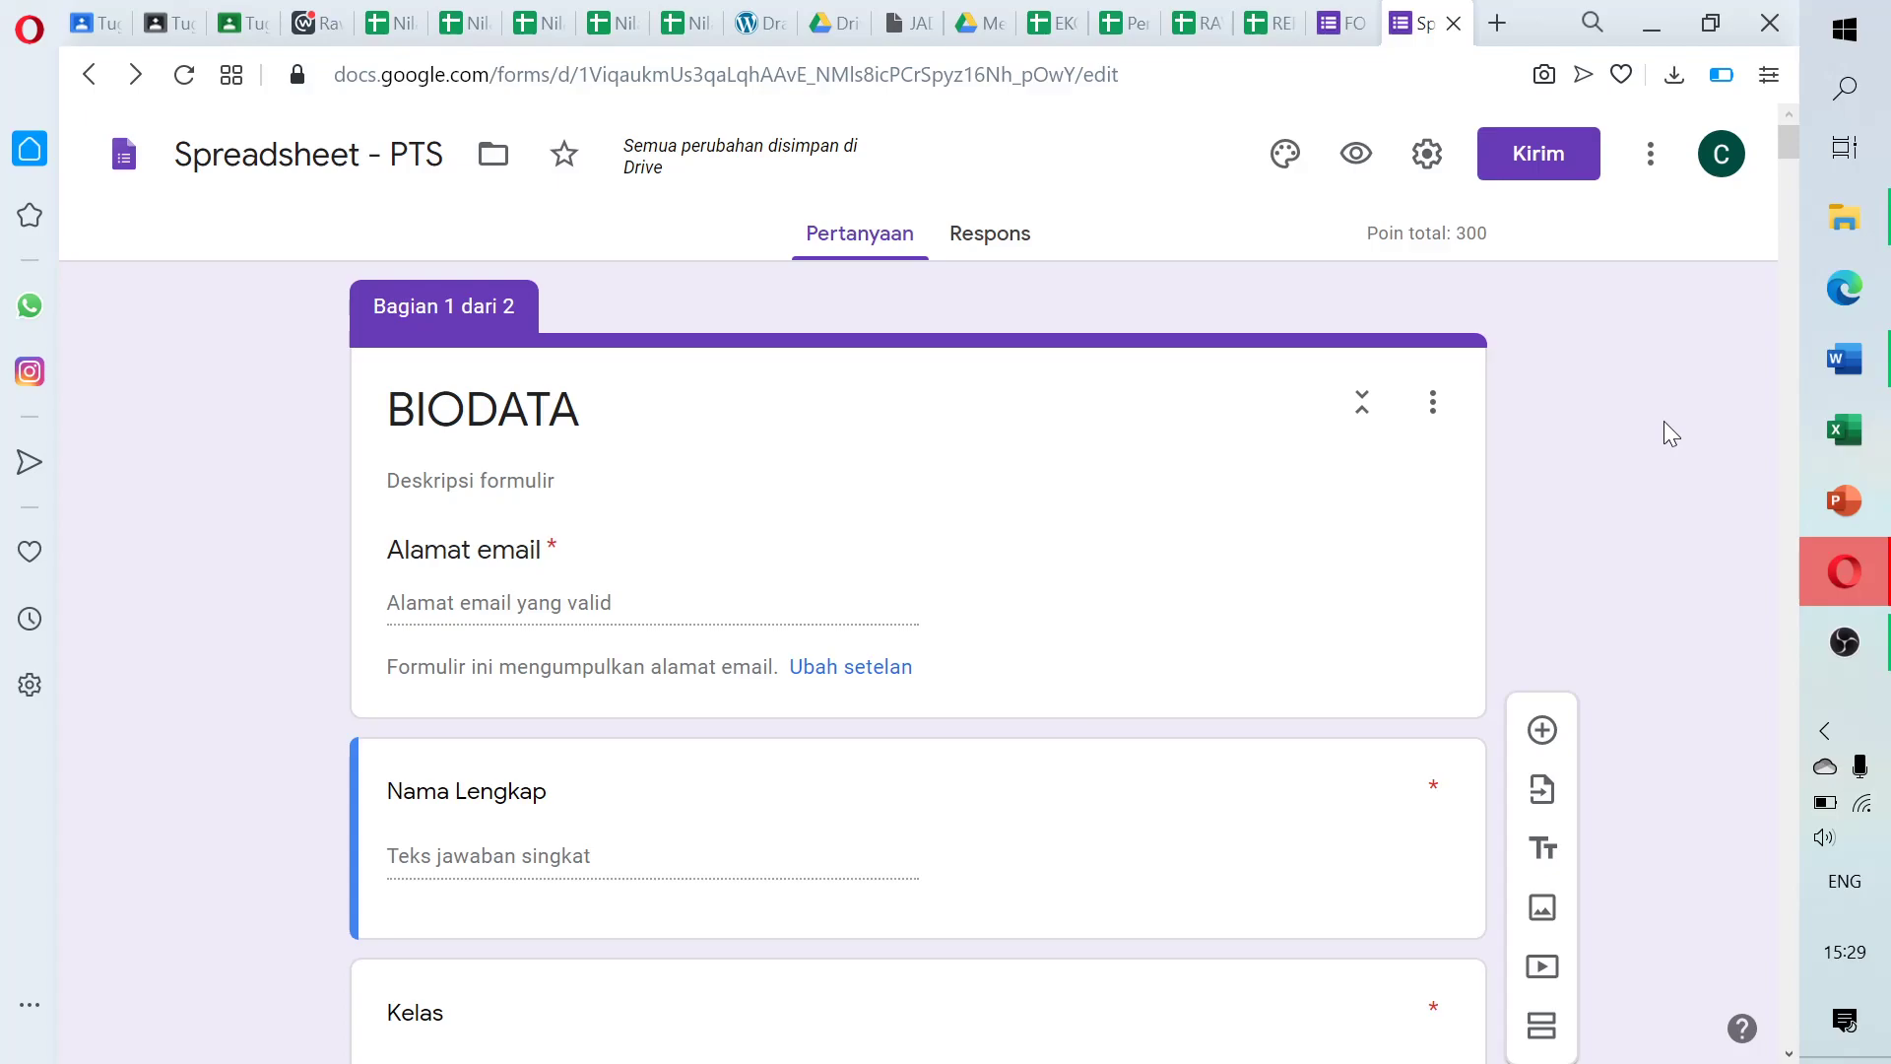
Search the add-on marketplace for 'form limiter' to list formLimiter among the results
drag(1787, 130, 1789, 144)
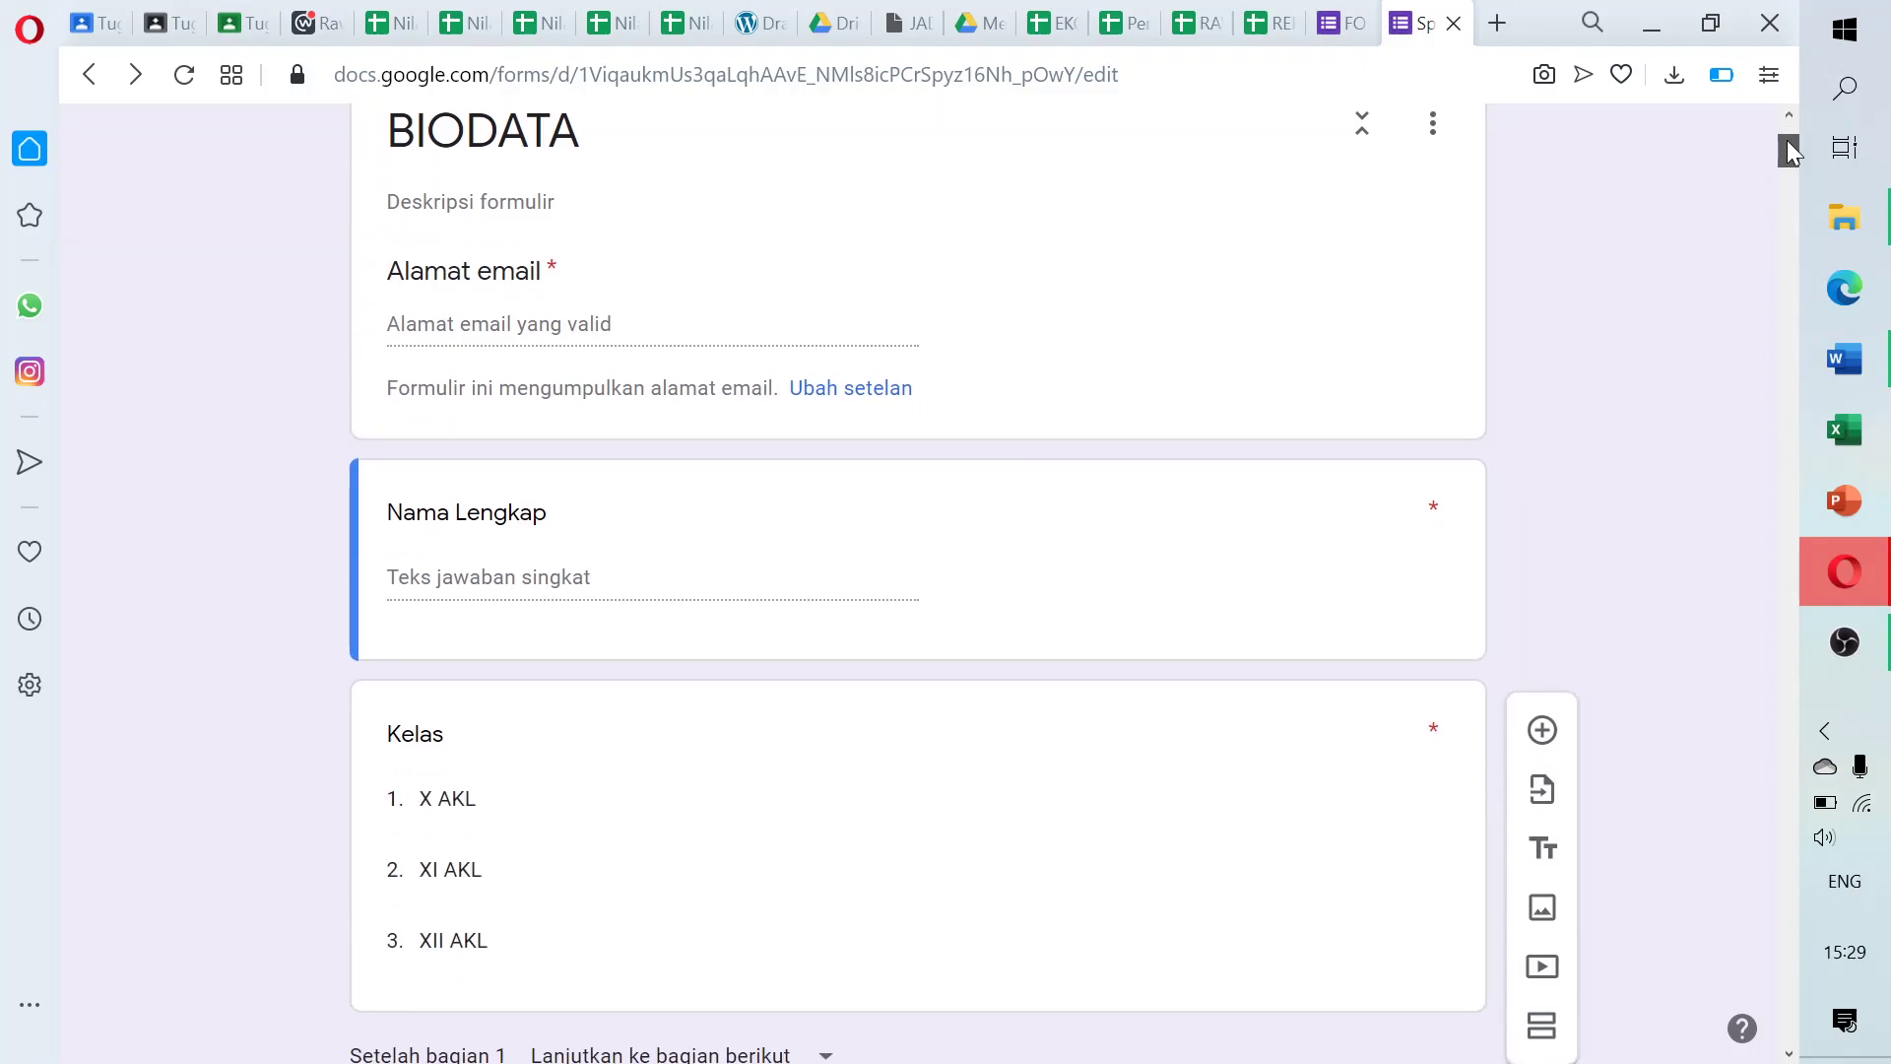
mouse_move(1790, 150)
mouse_down()
mouse_move(1781, 299)
mouse_move(1775, 123)
mouse_up()
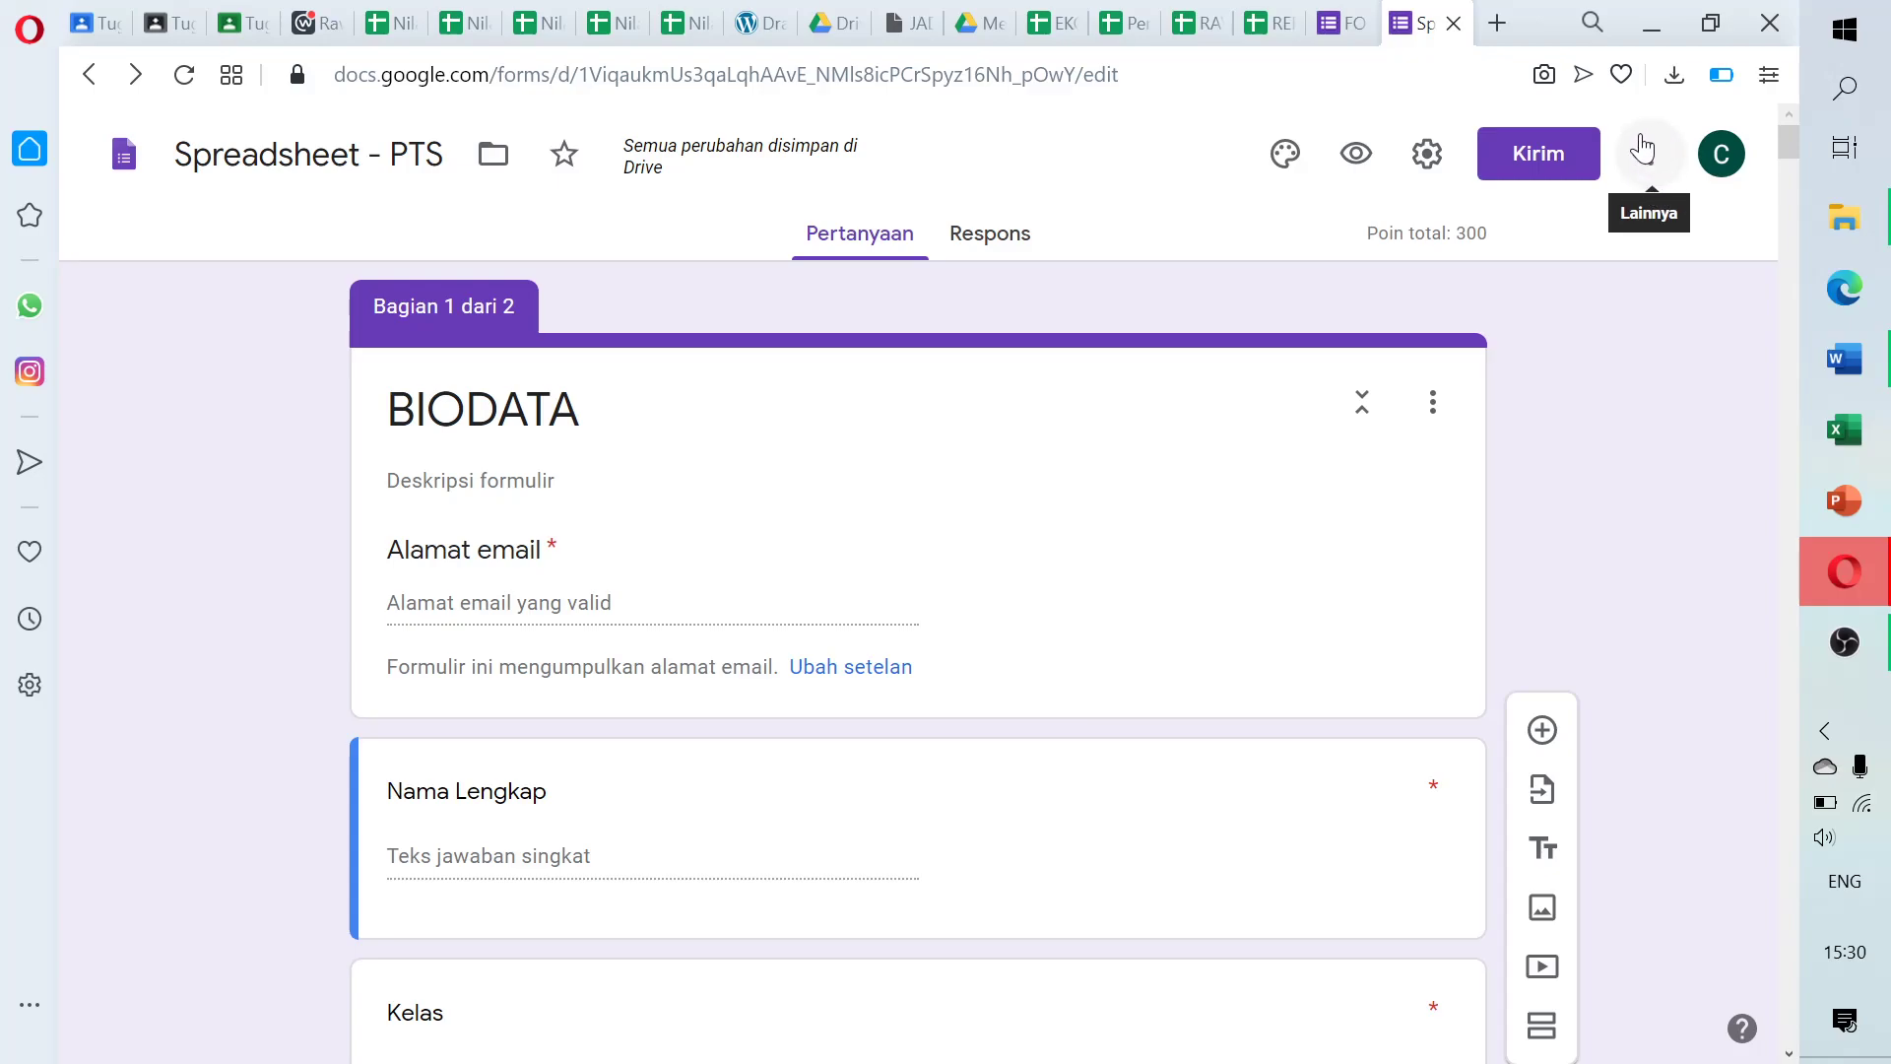
click(1652, 158)
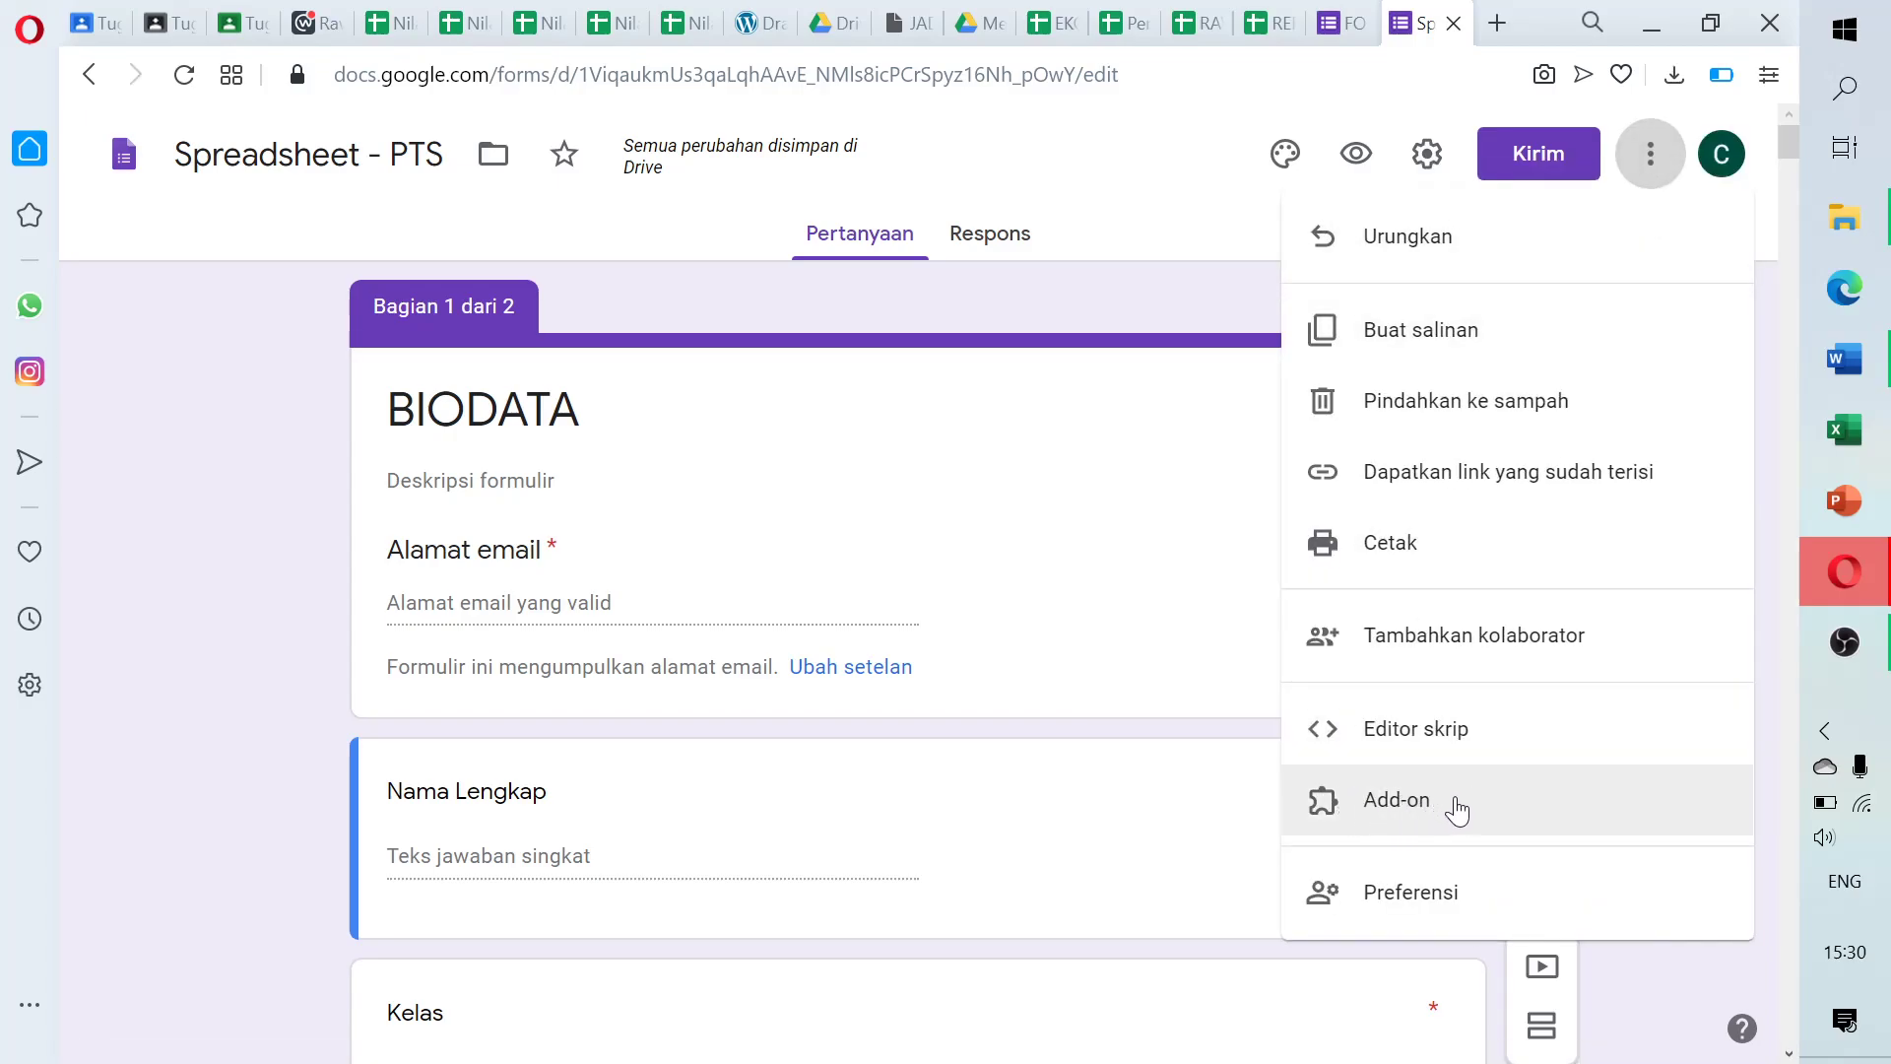
click(1424, 796)
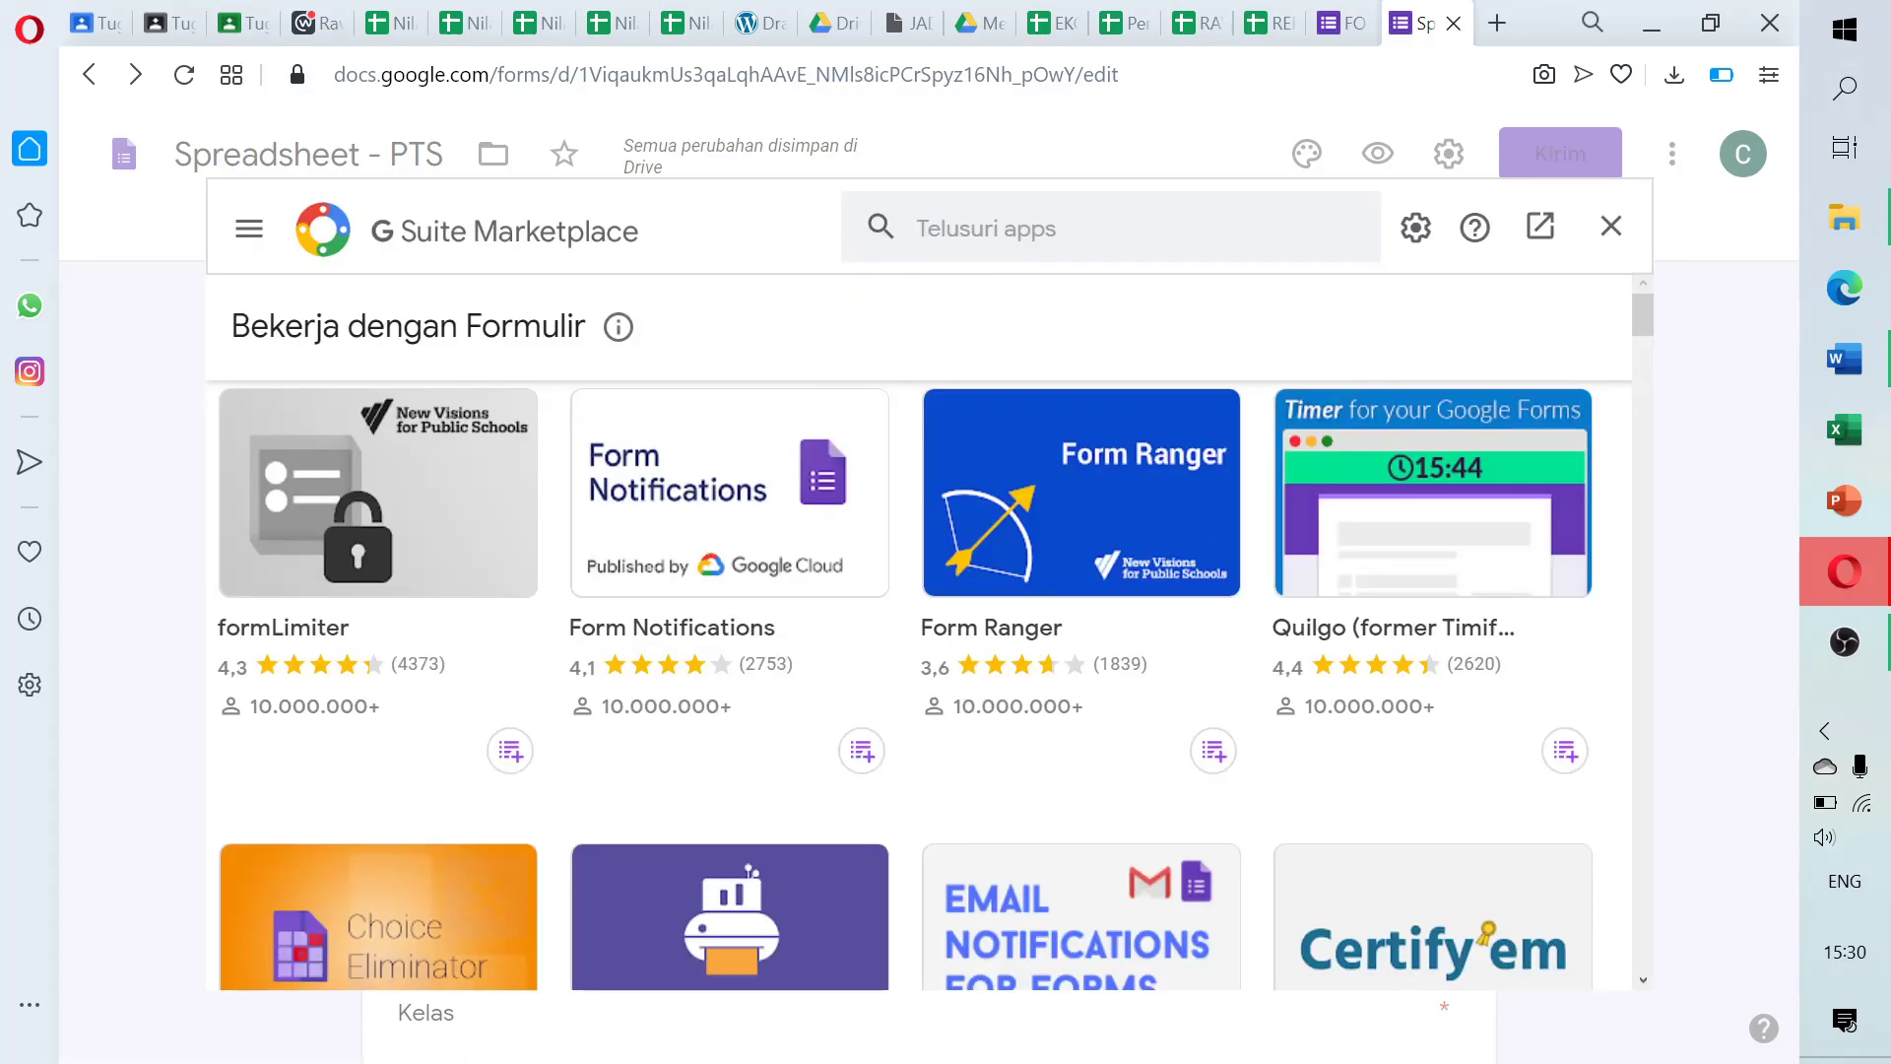
click(987, 228)
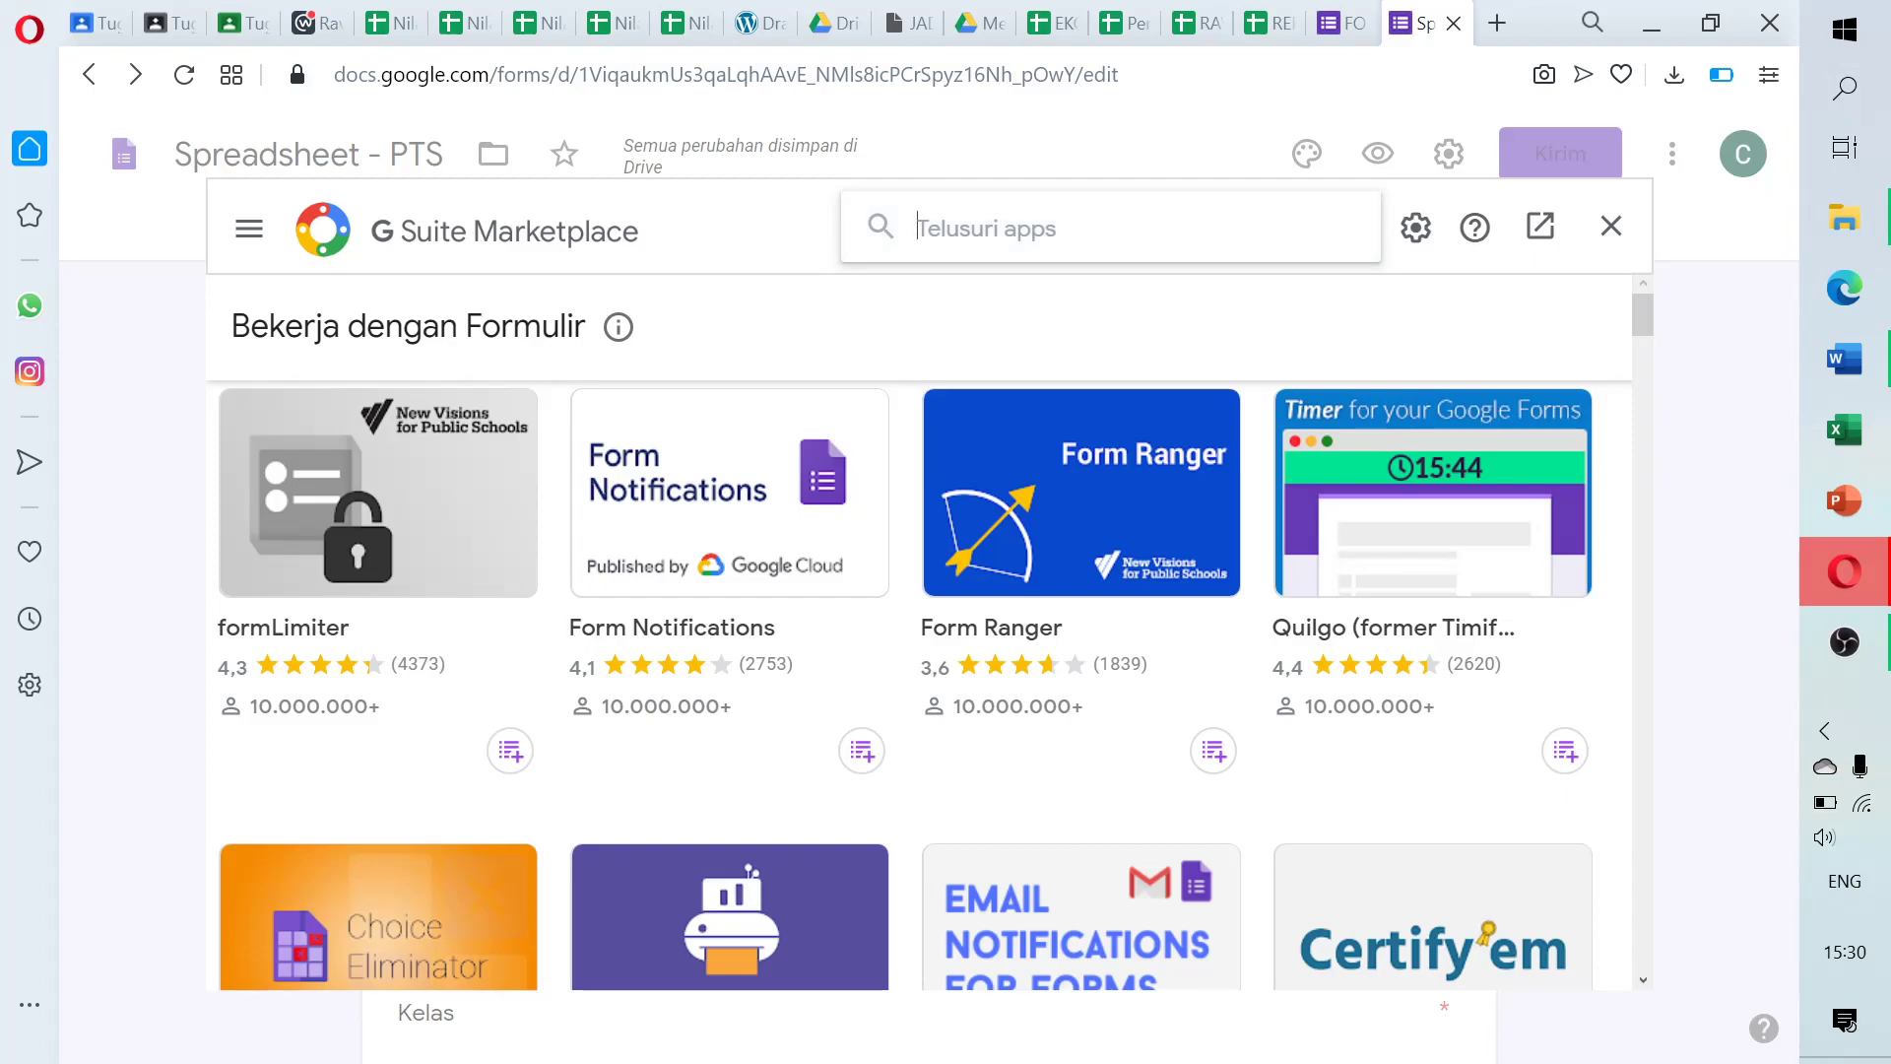
text(form )
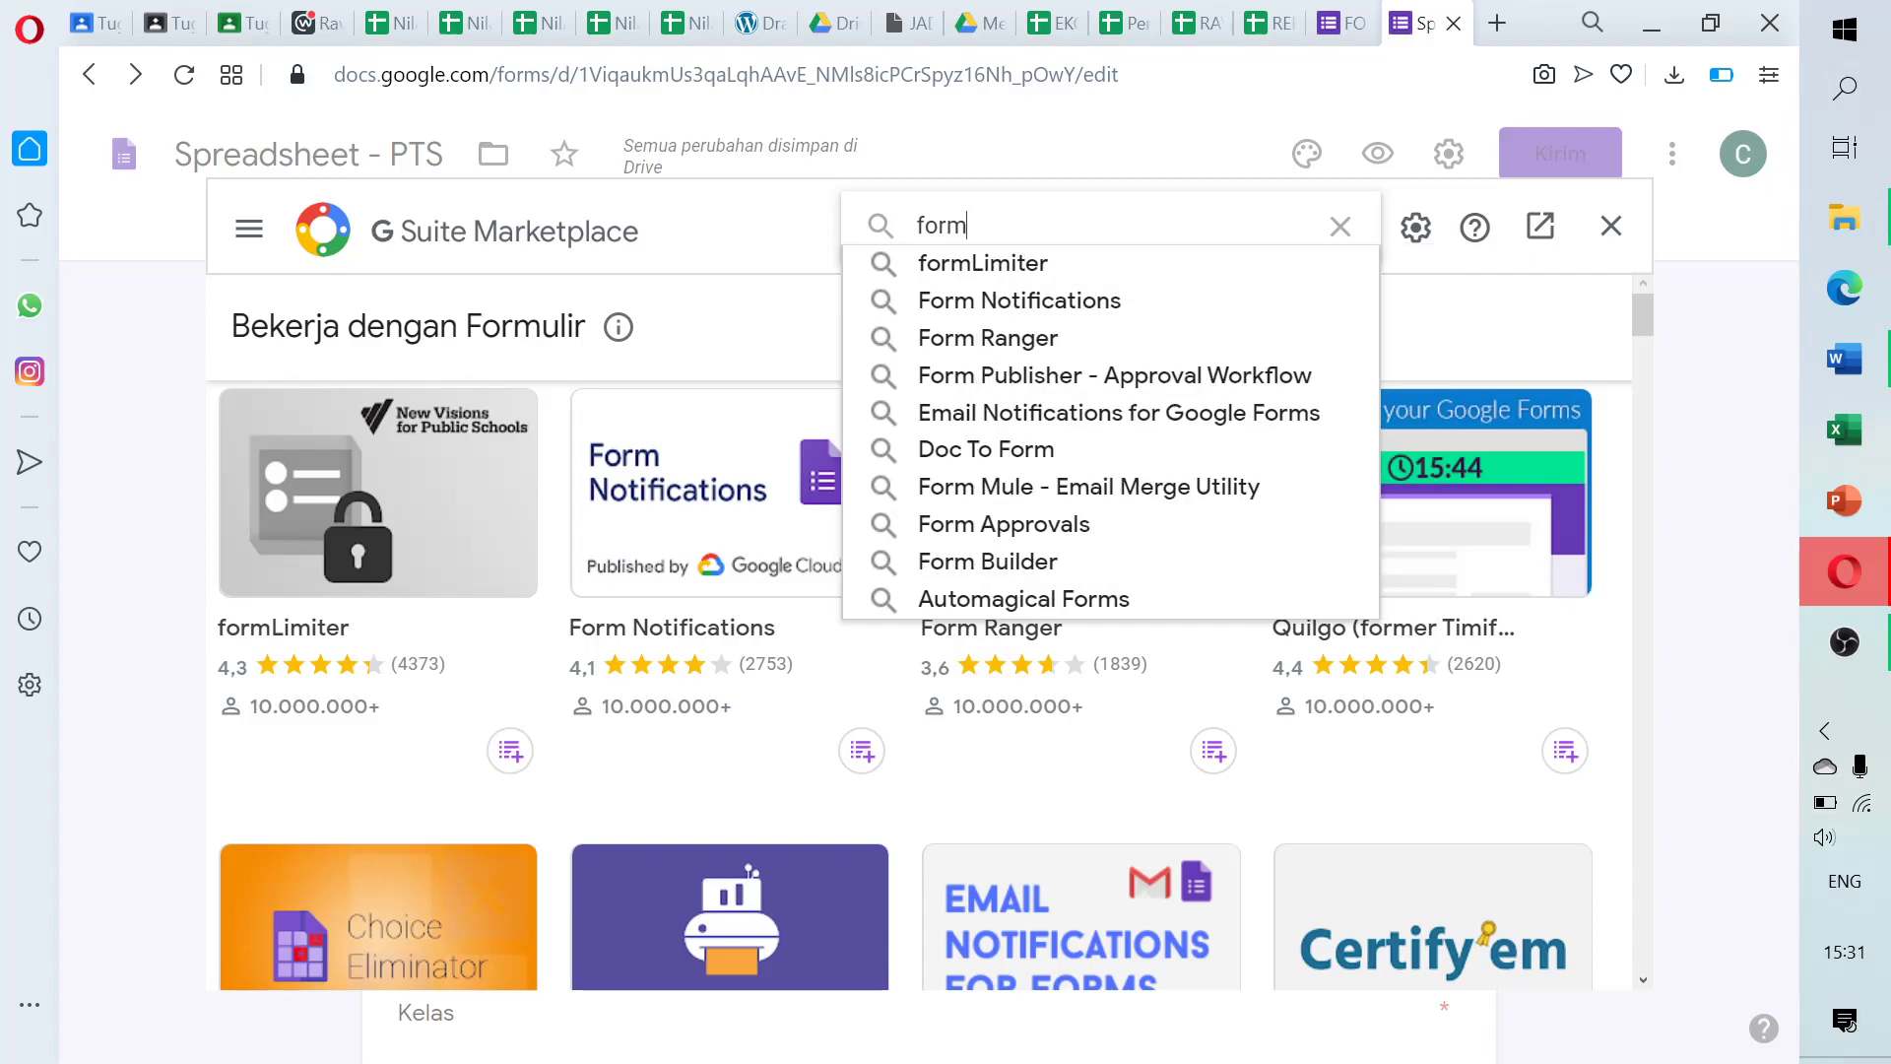
text(li)
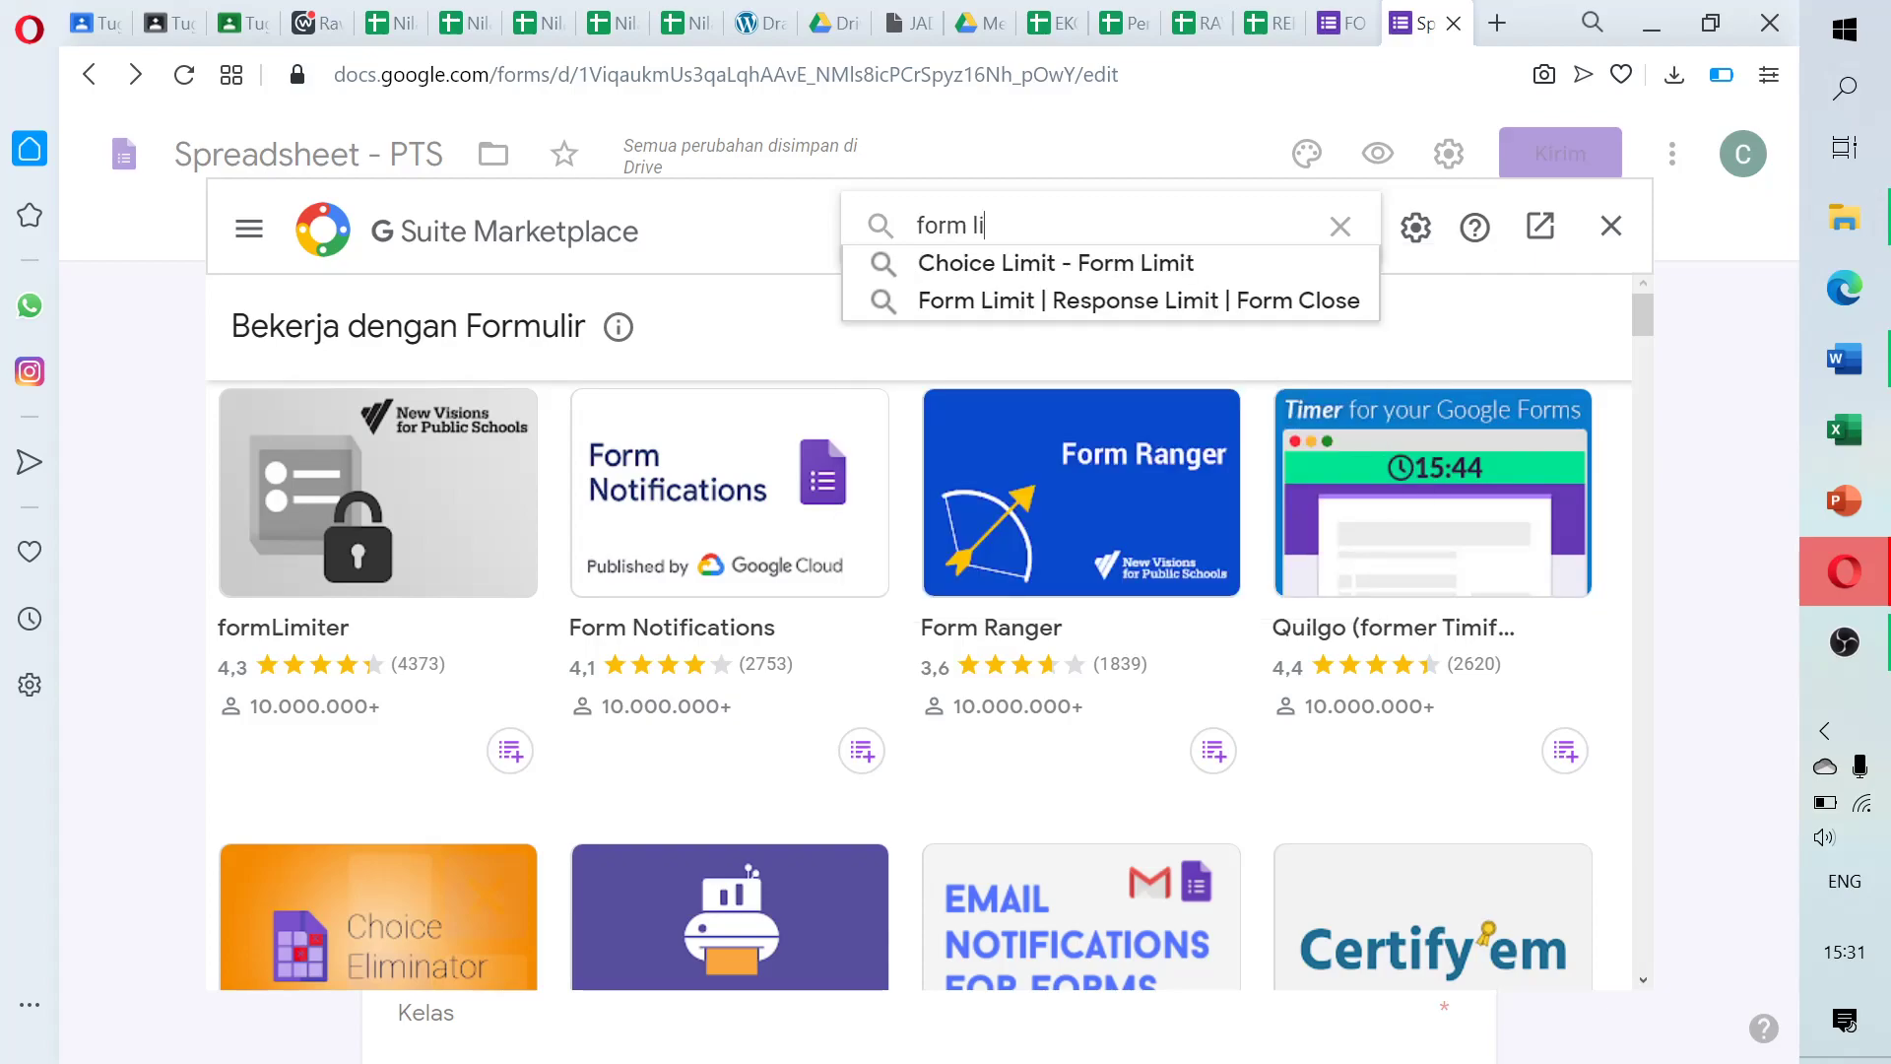
text(miter)
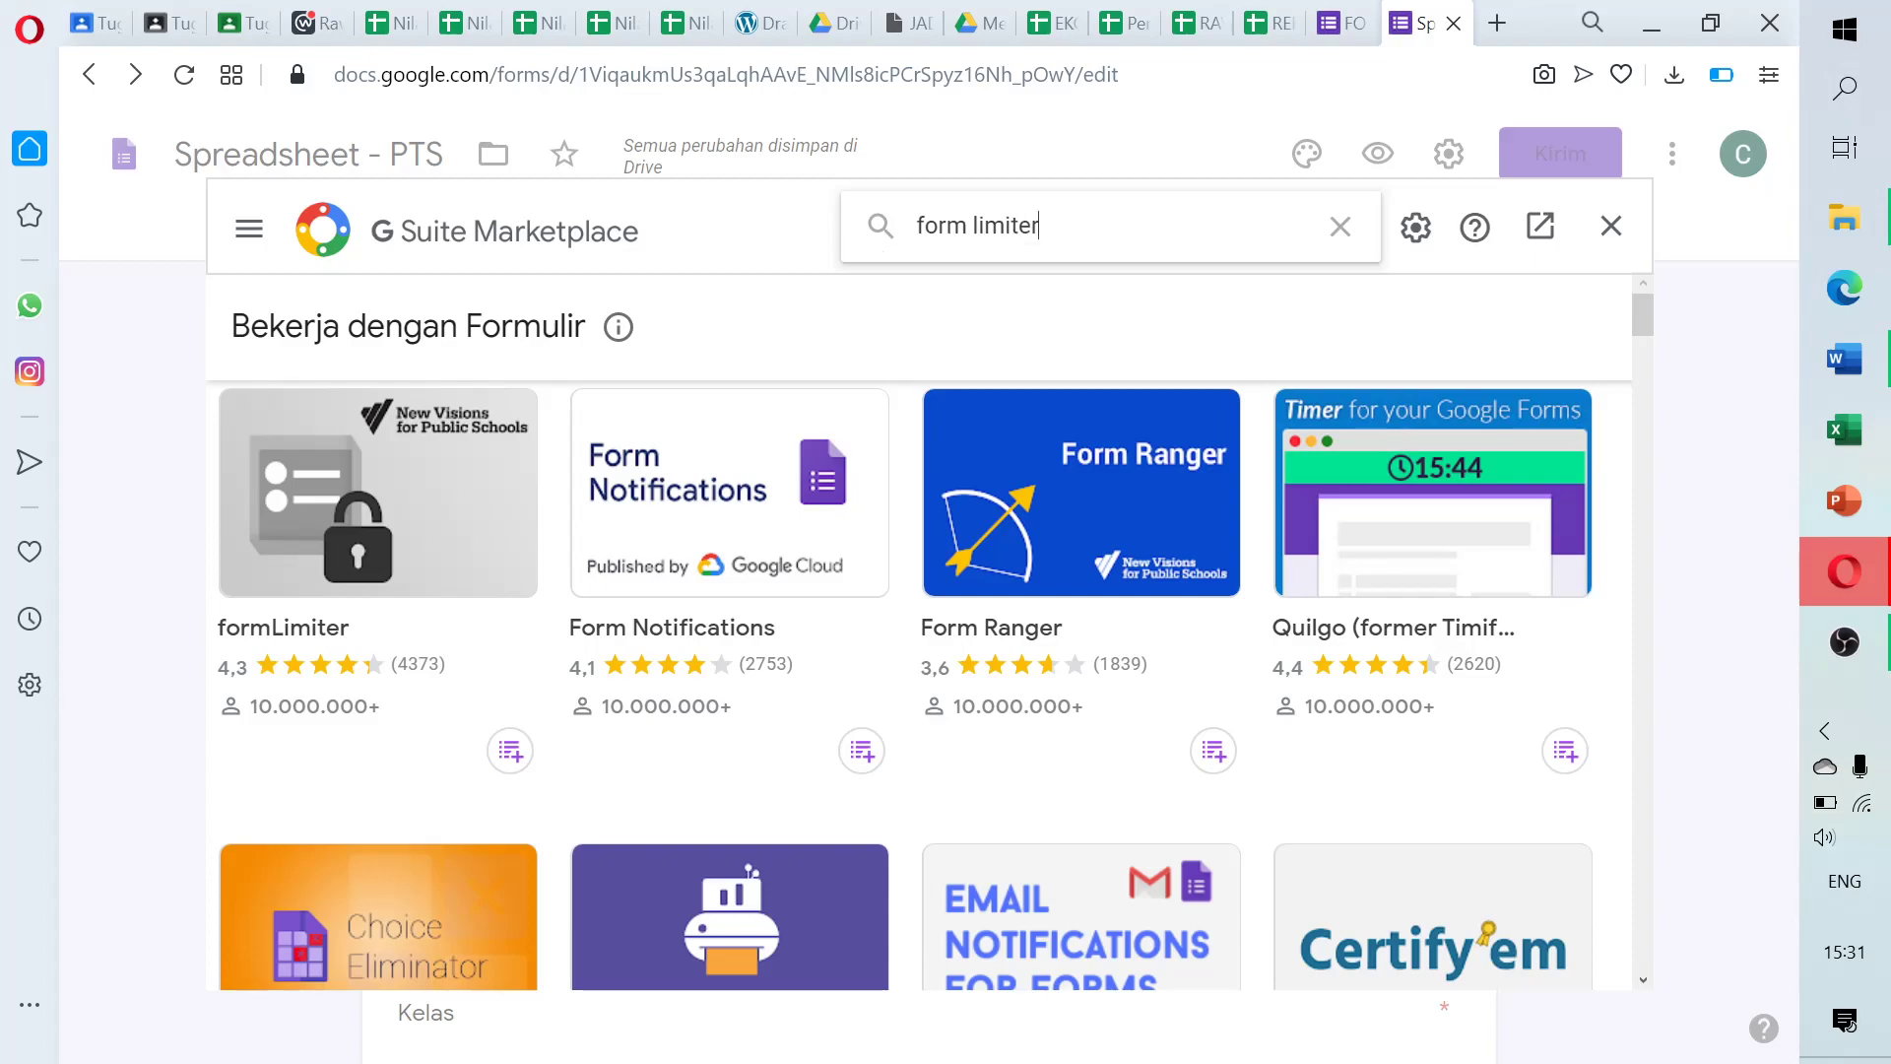
key(Return)
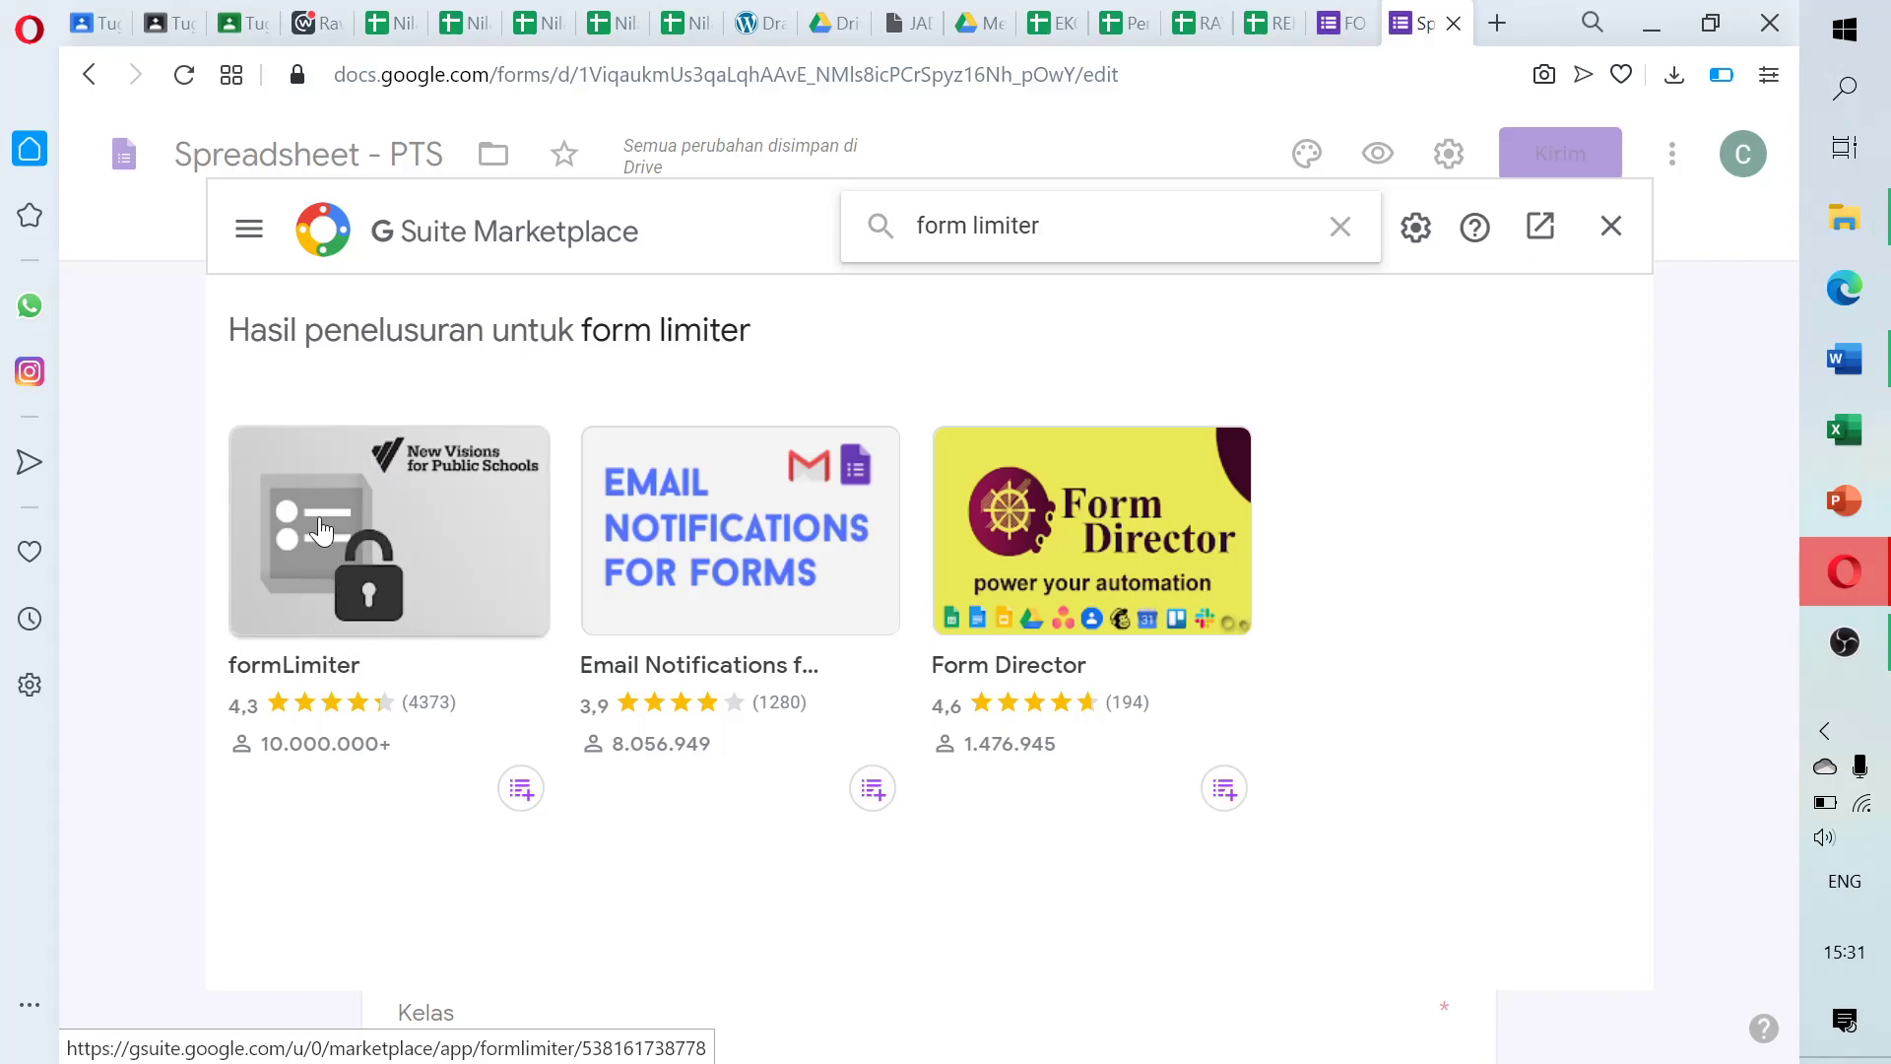
Open the formLimiter add-on's page, install it and agree to continue in the permission dialog
click(423, 498)
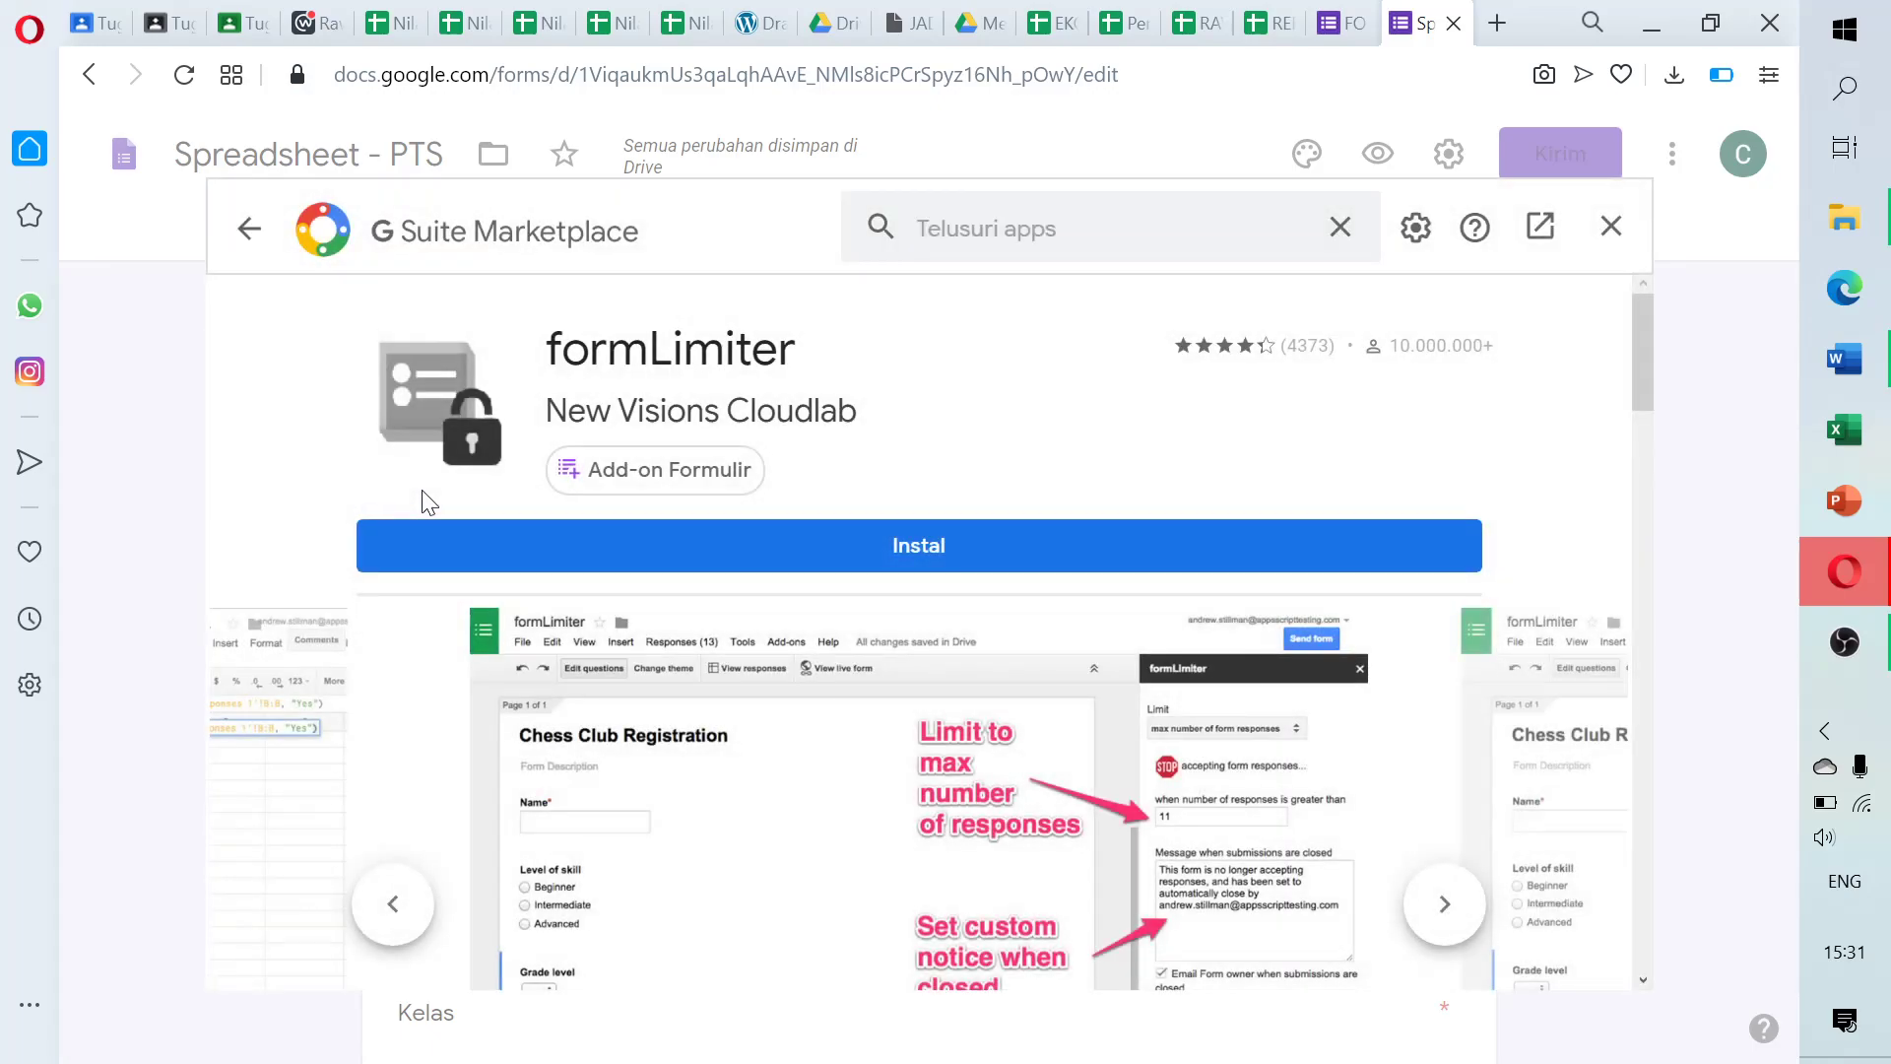
mouse_move(656, 498)
drag(1645, 392, 1658, 351)
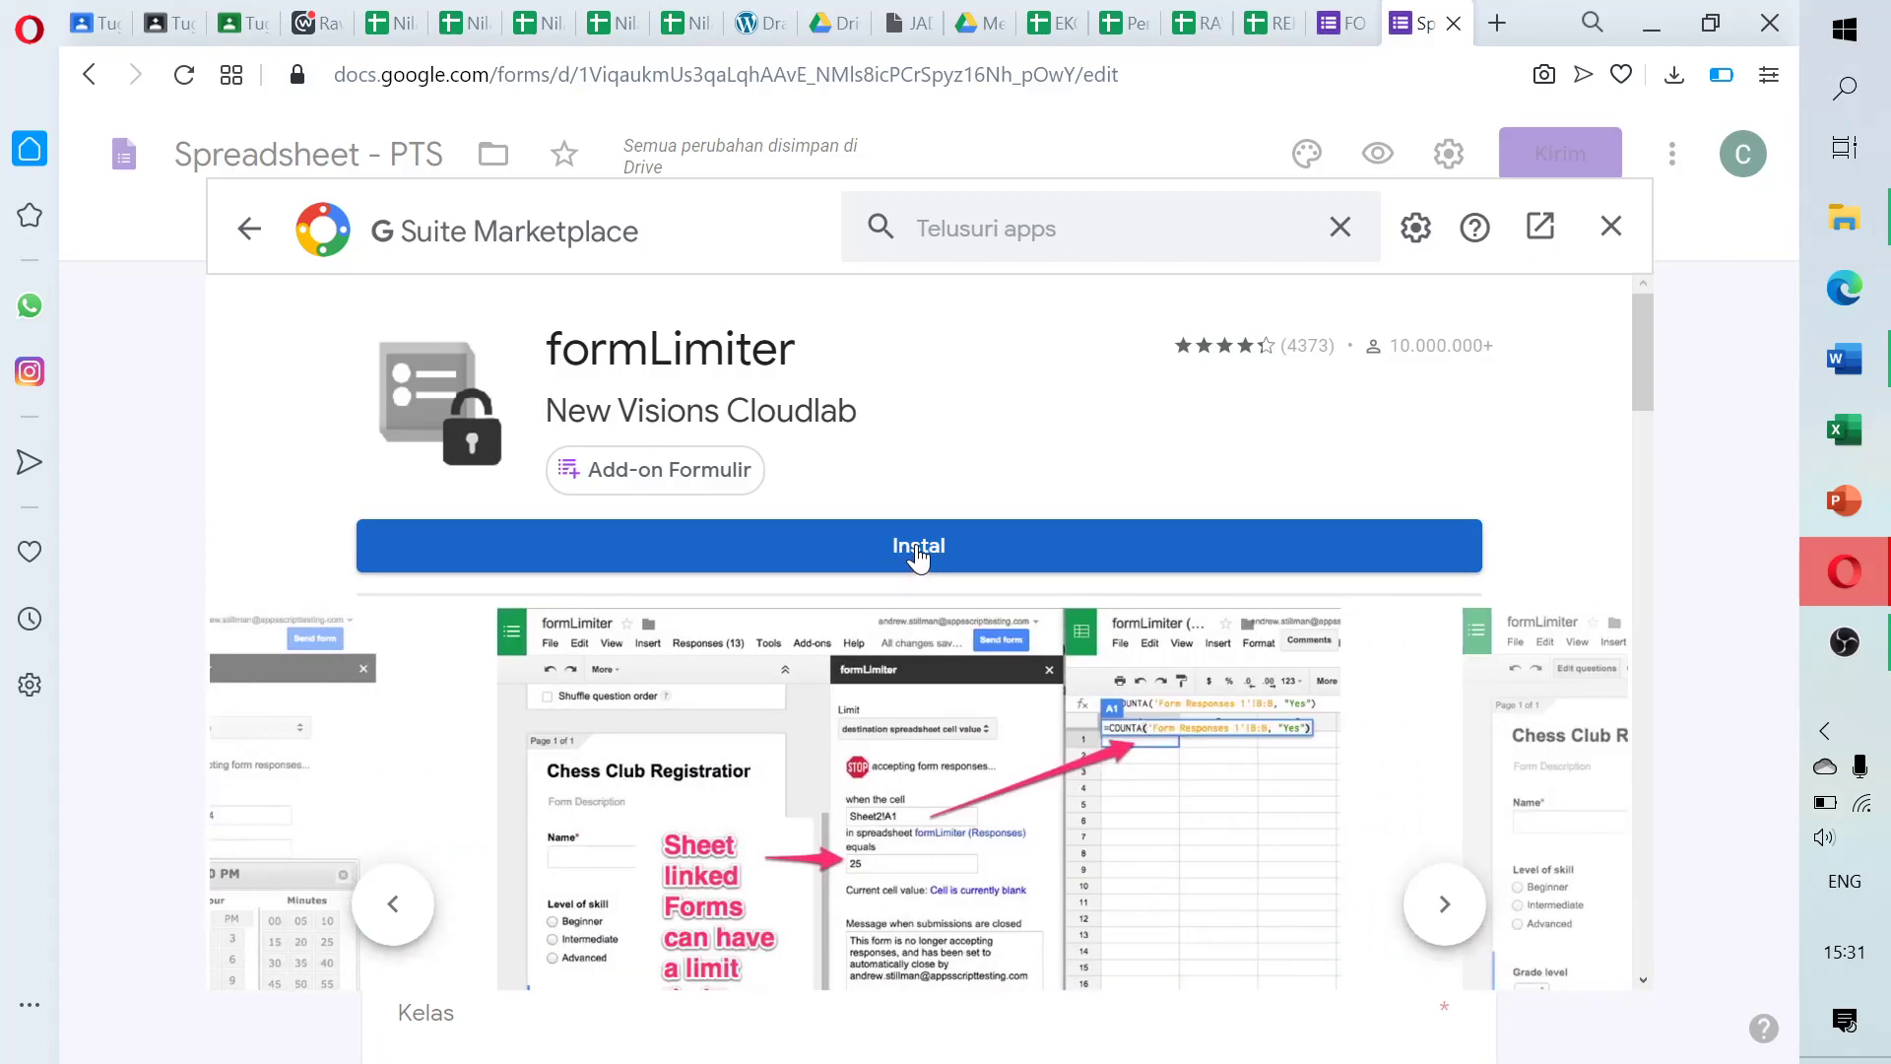
click(918, 554)
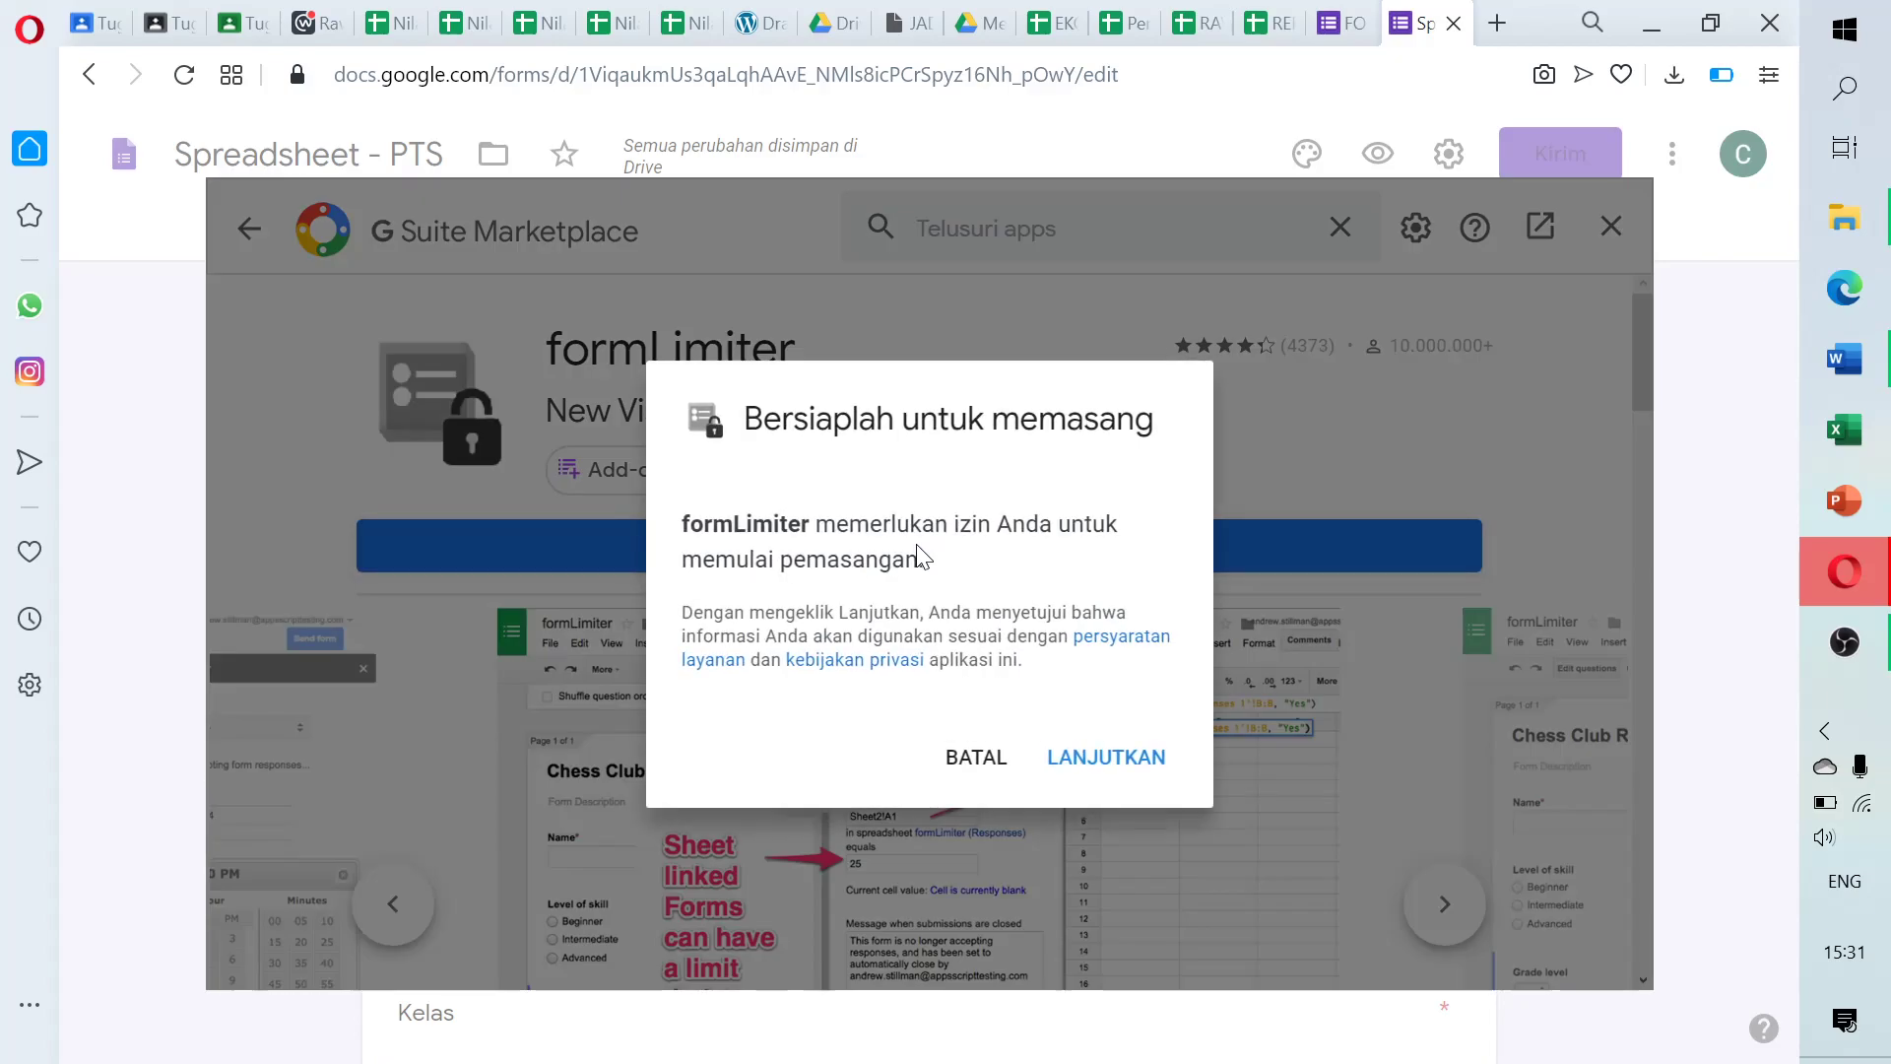
click(1106, 758)
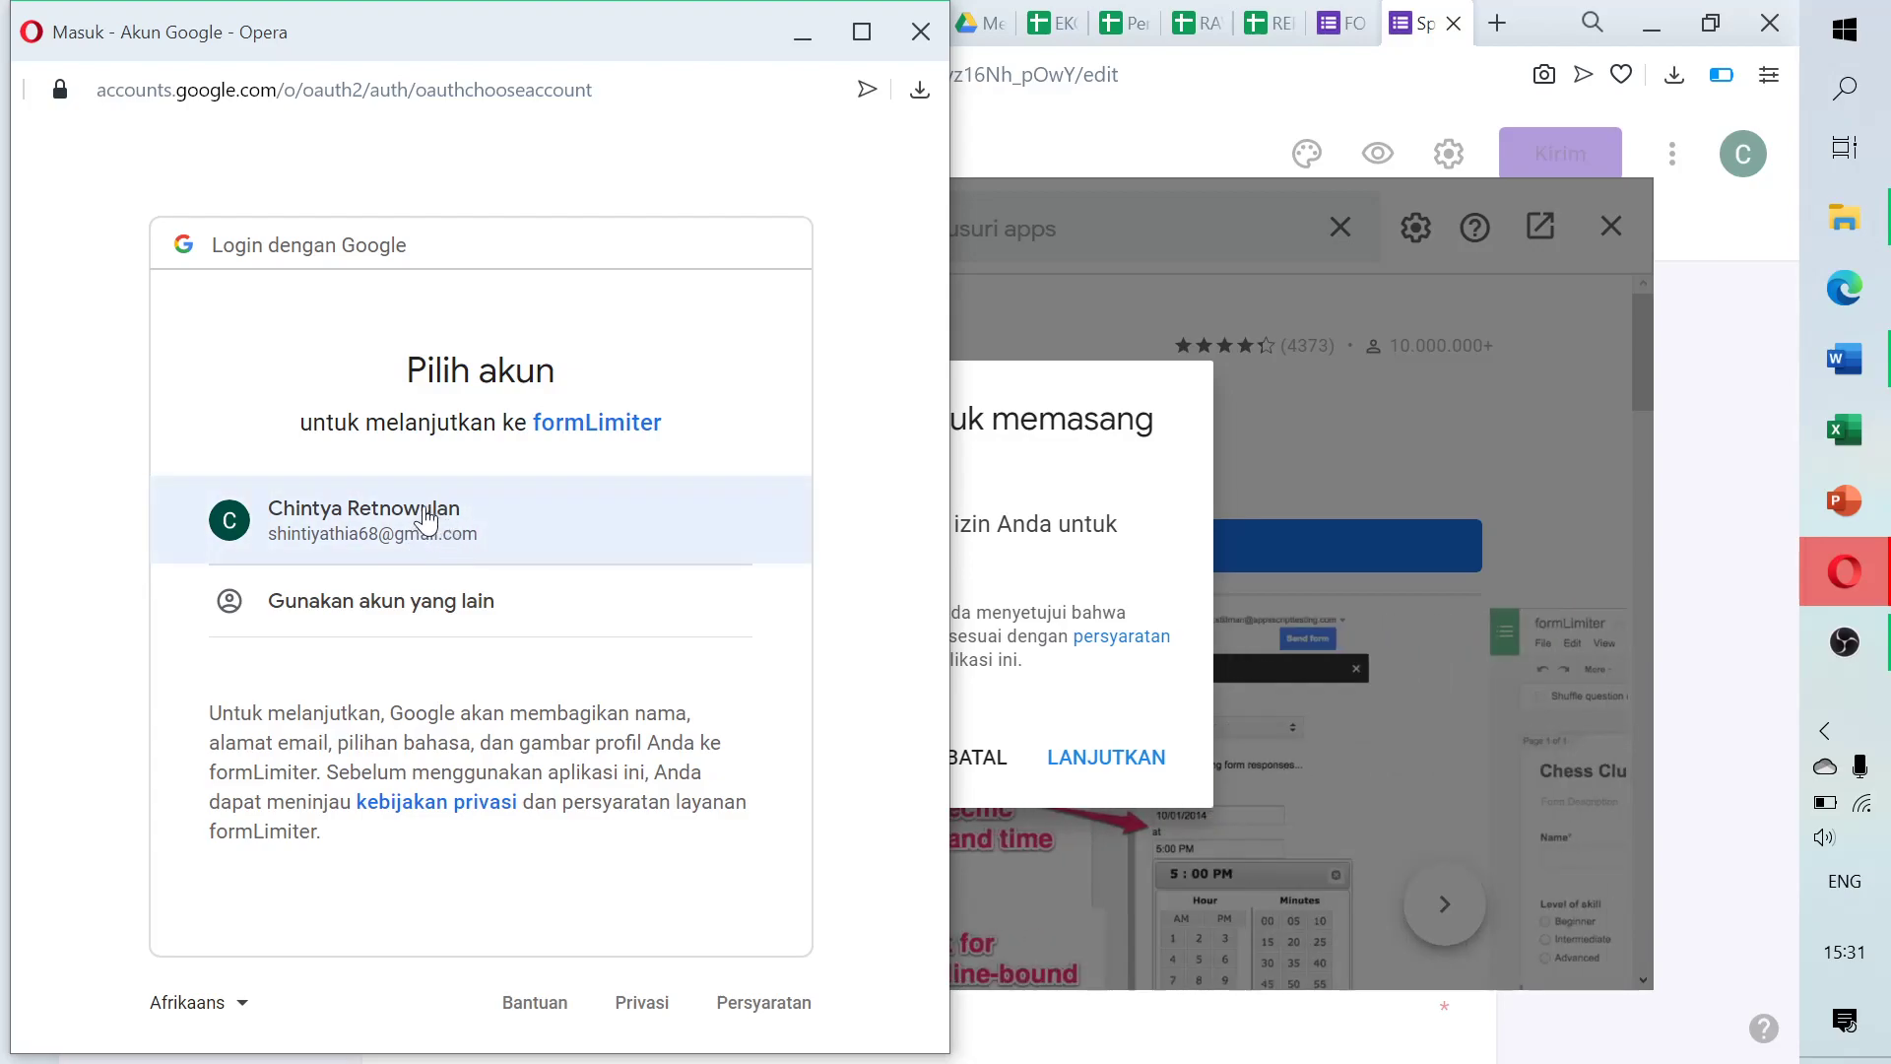
Pick the Google account and allow formLimiter to access it
click(364, 515)
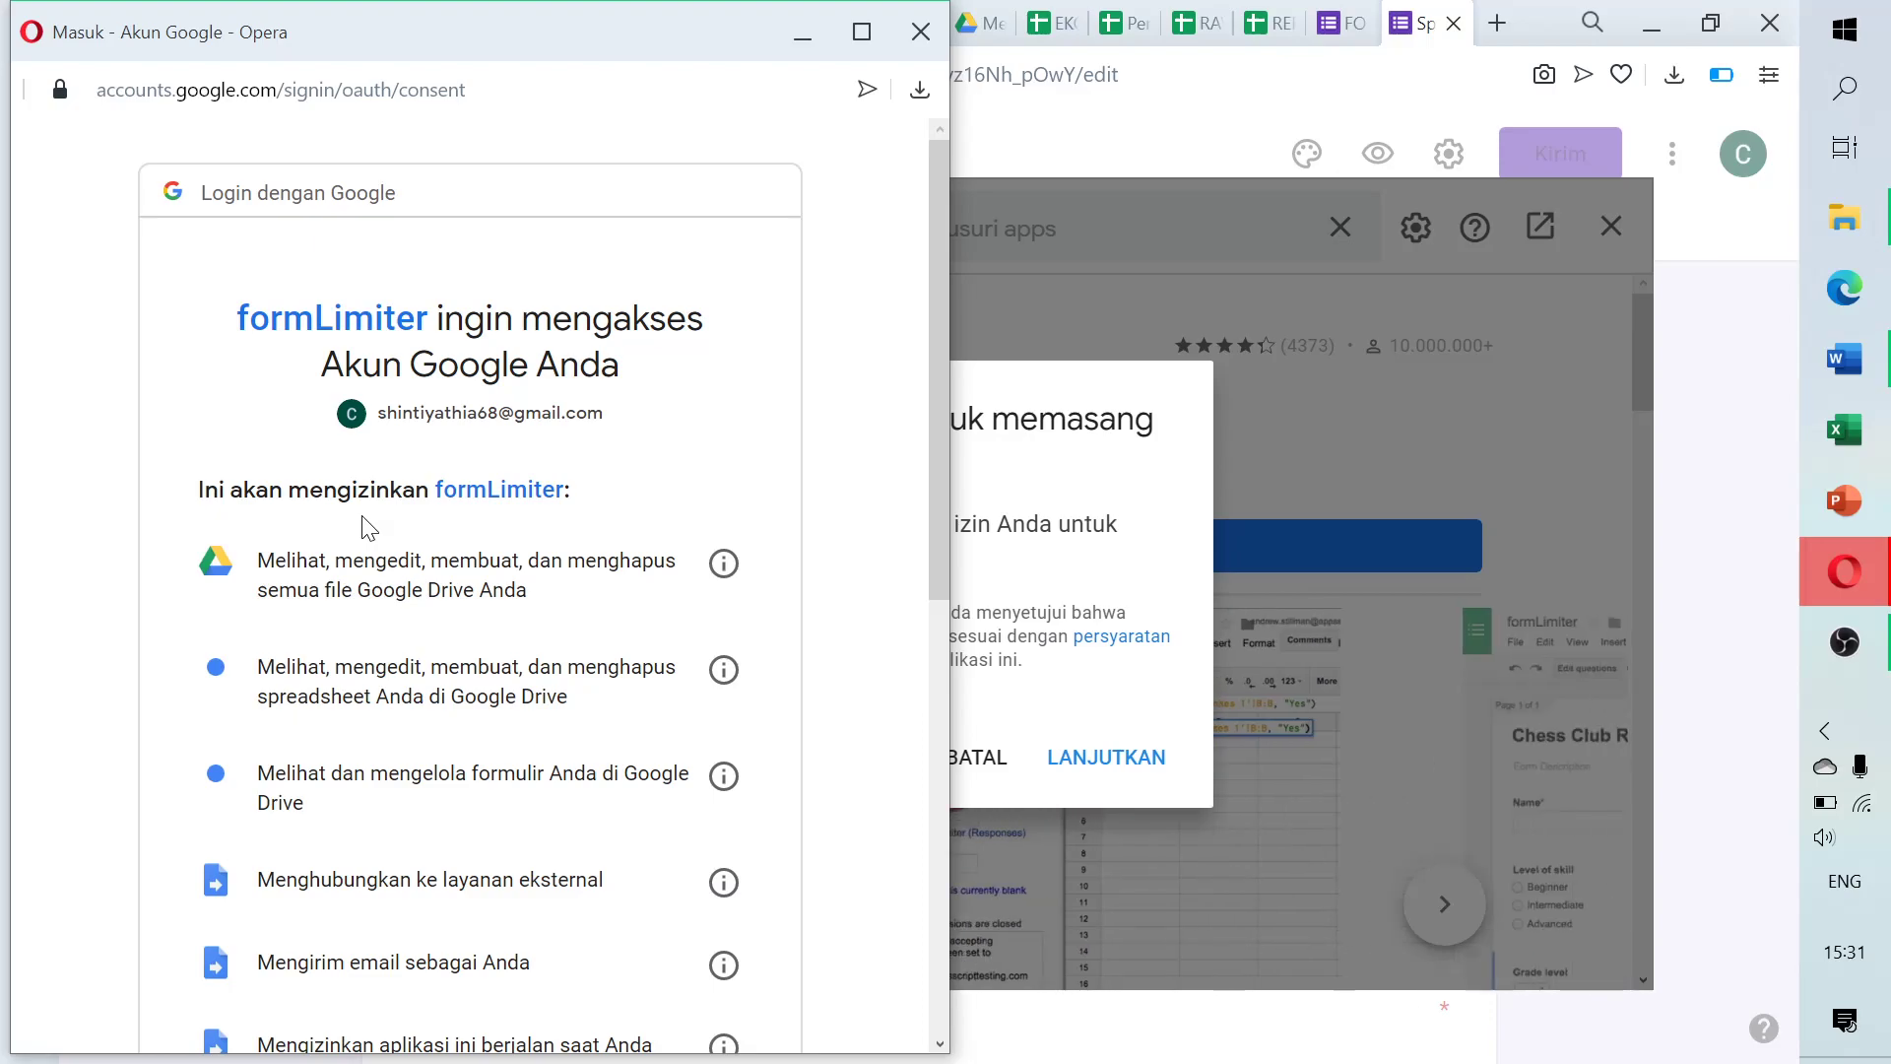
drag(942, 475, 938, 1007)
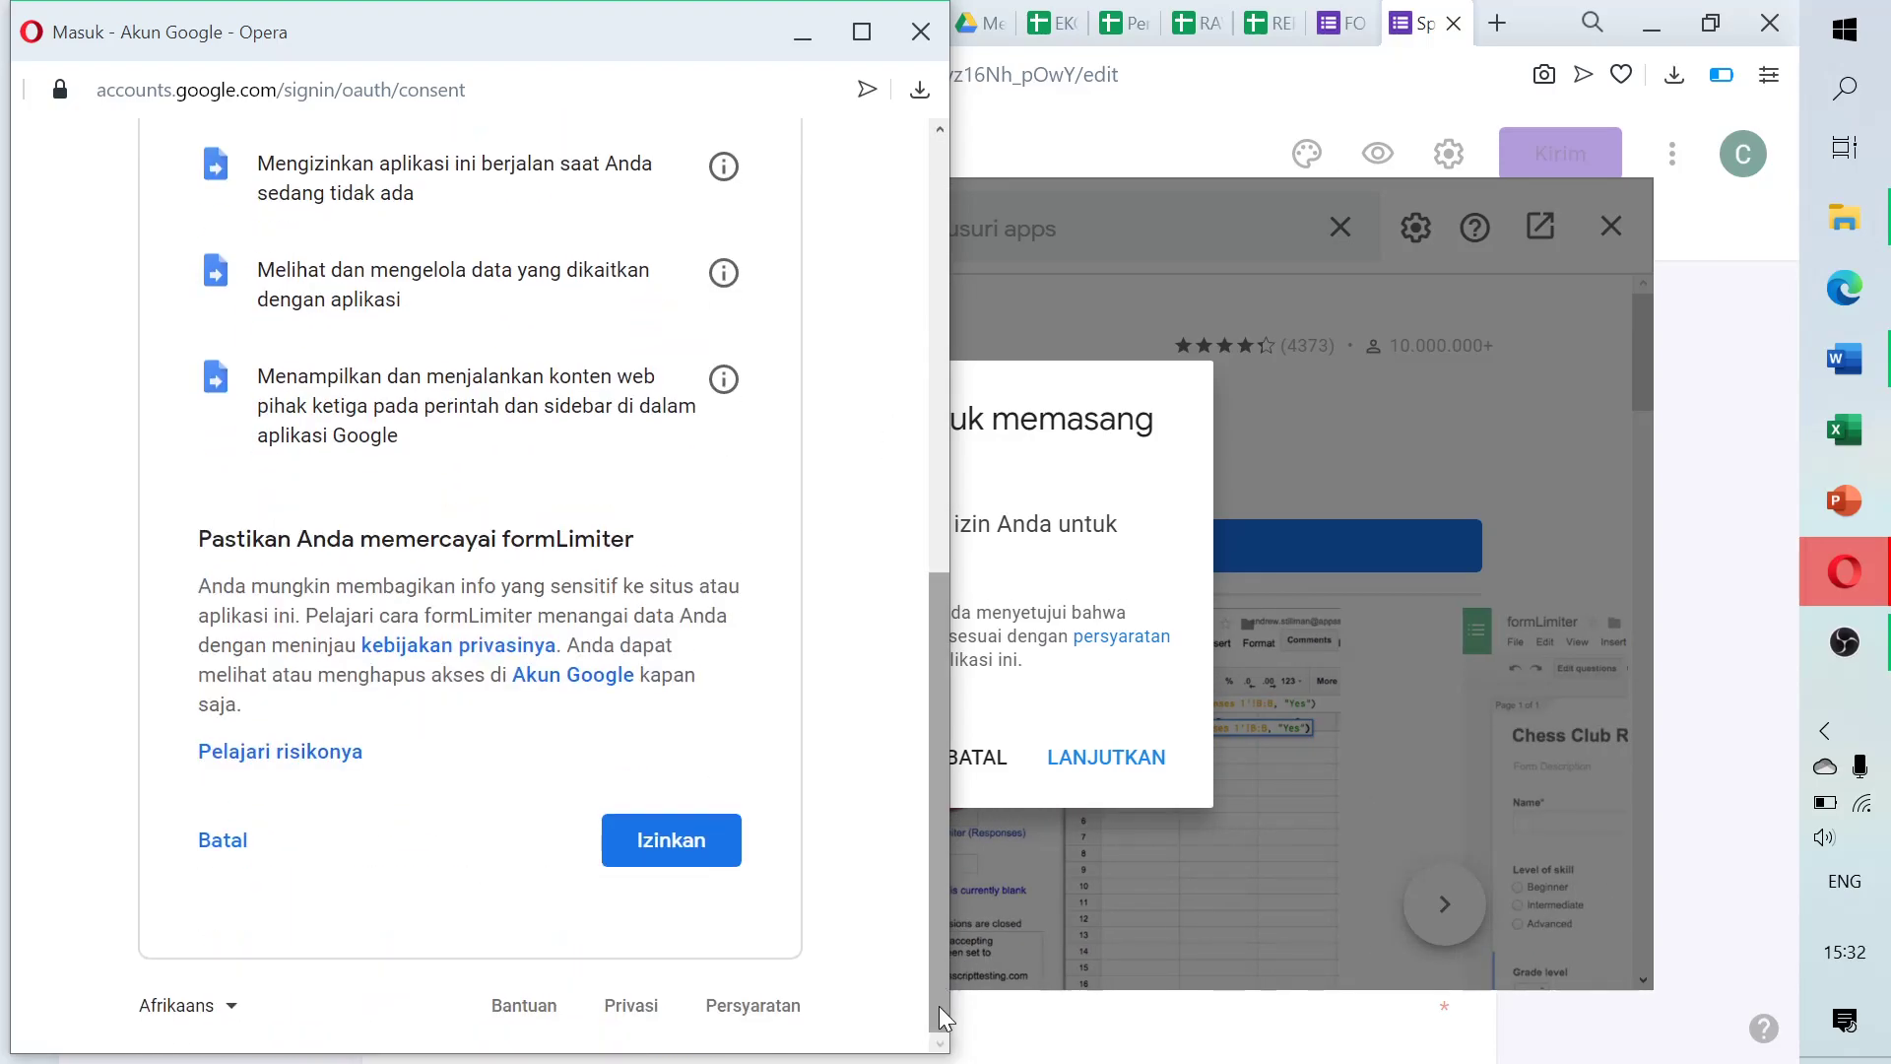
click(704, 845)
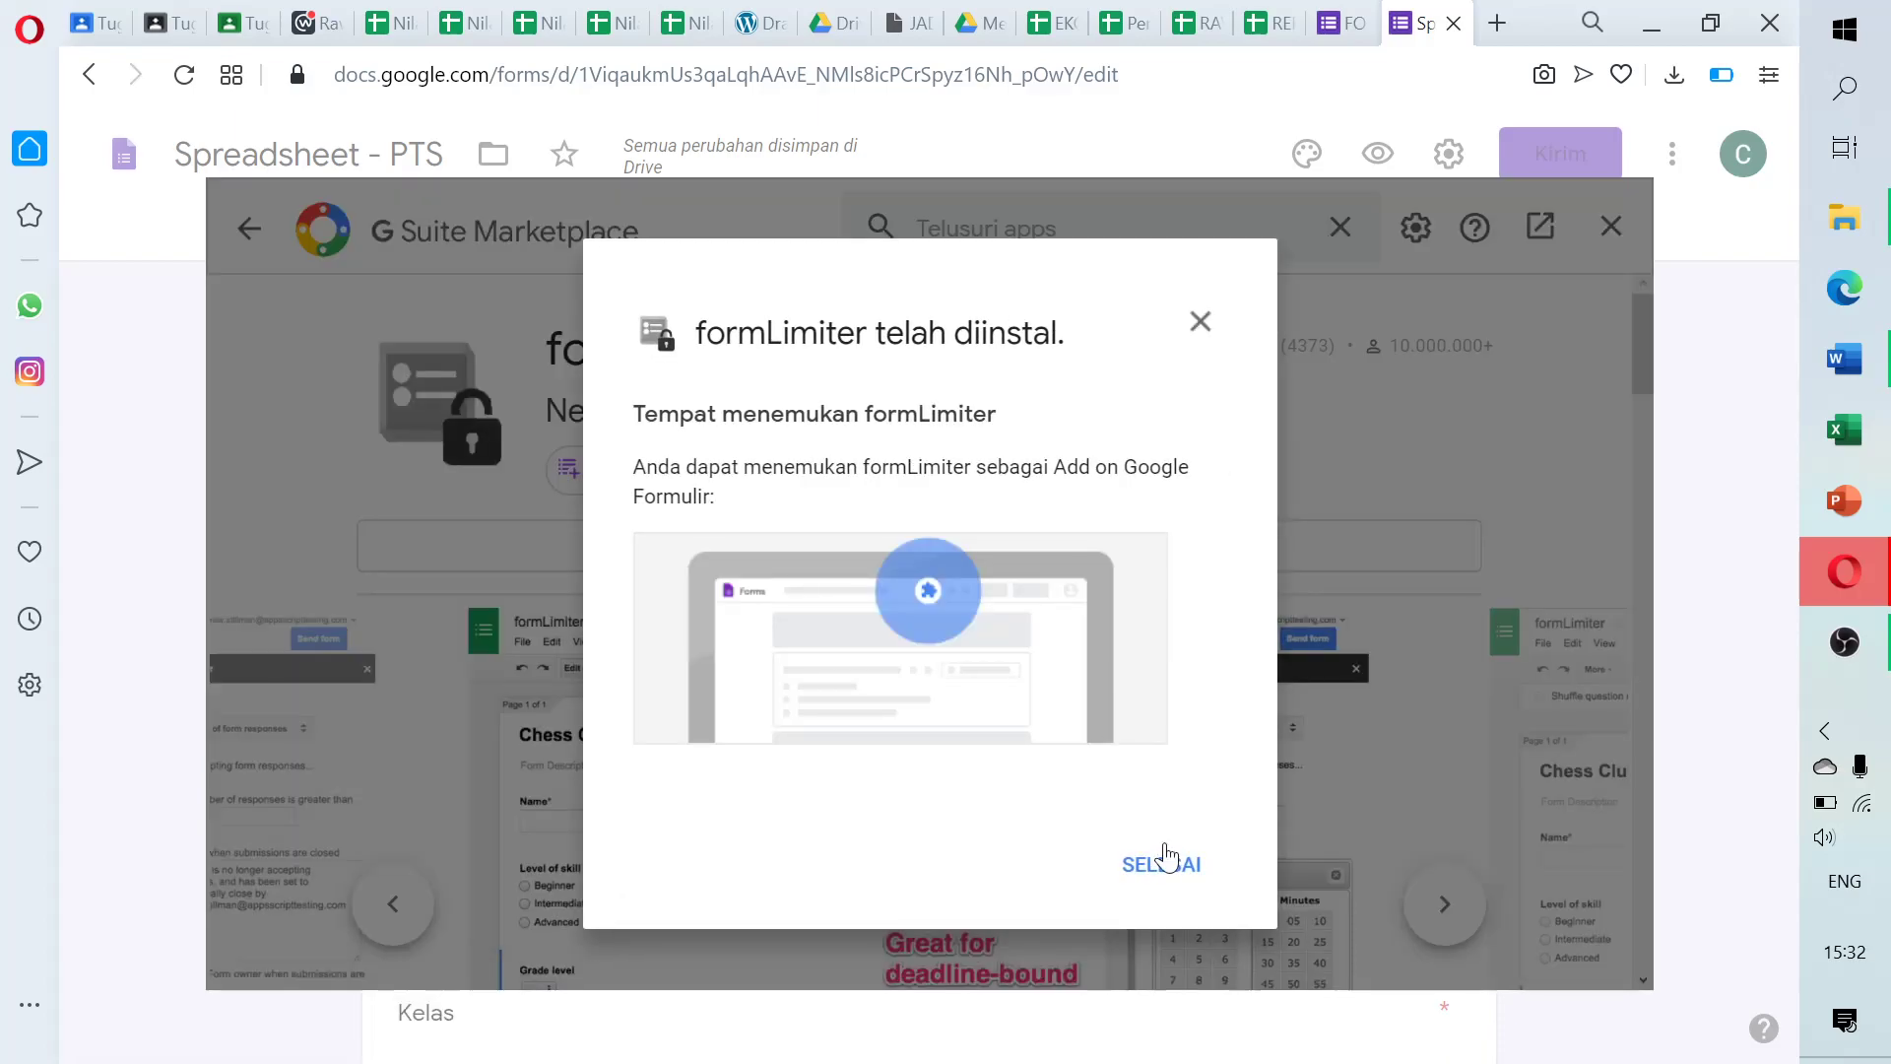
Dismiss the install confirmation, then close the G Suite Marketplace and the FORMLIMITER sidebar
click(1165, 869)
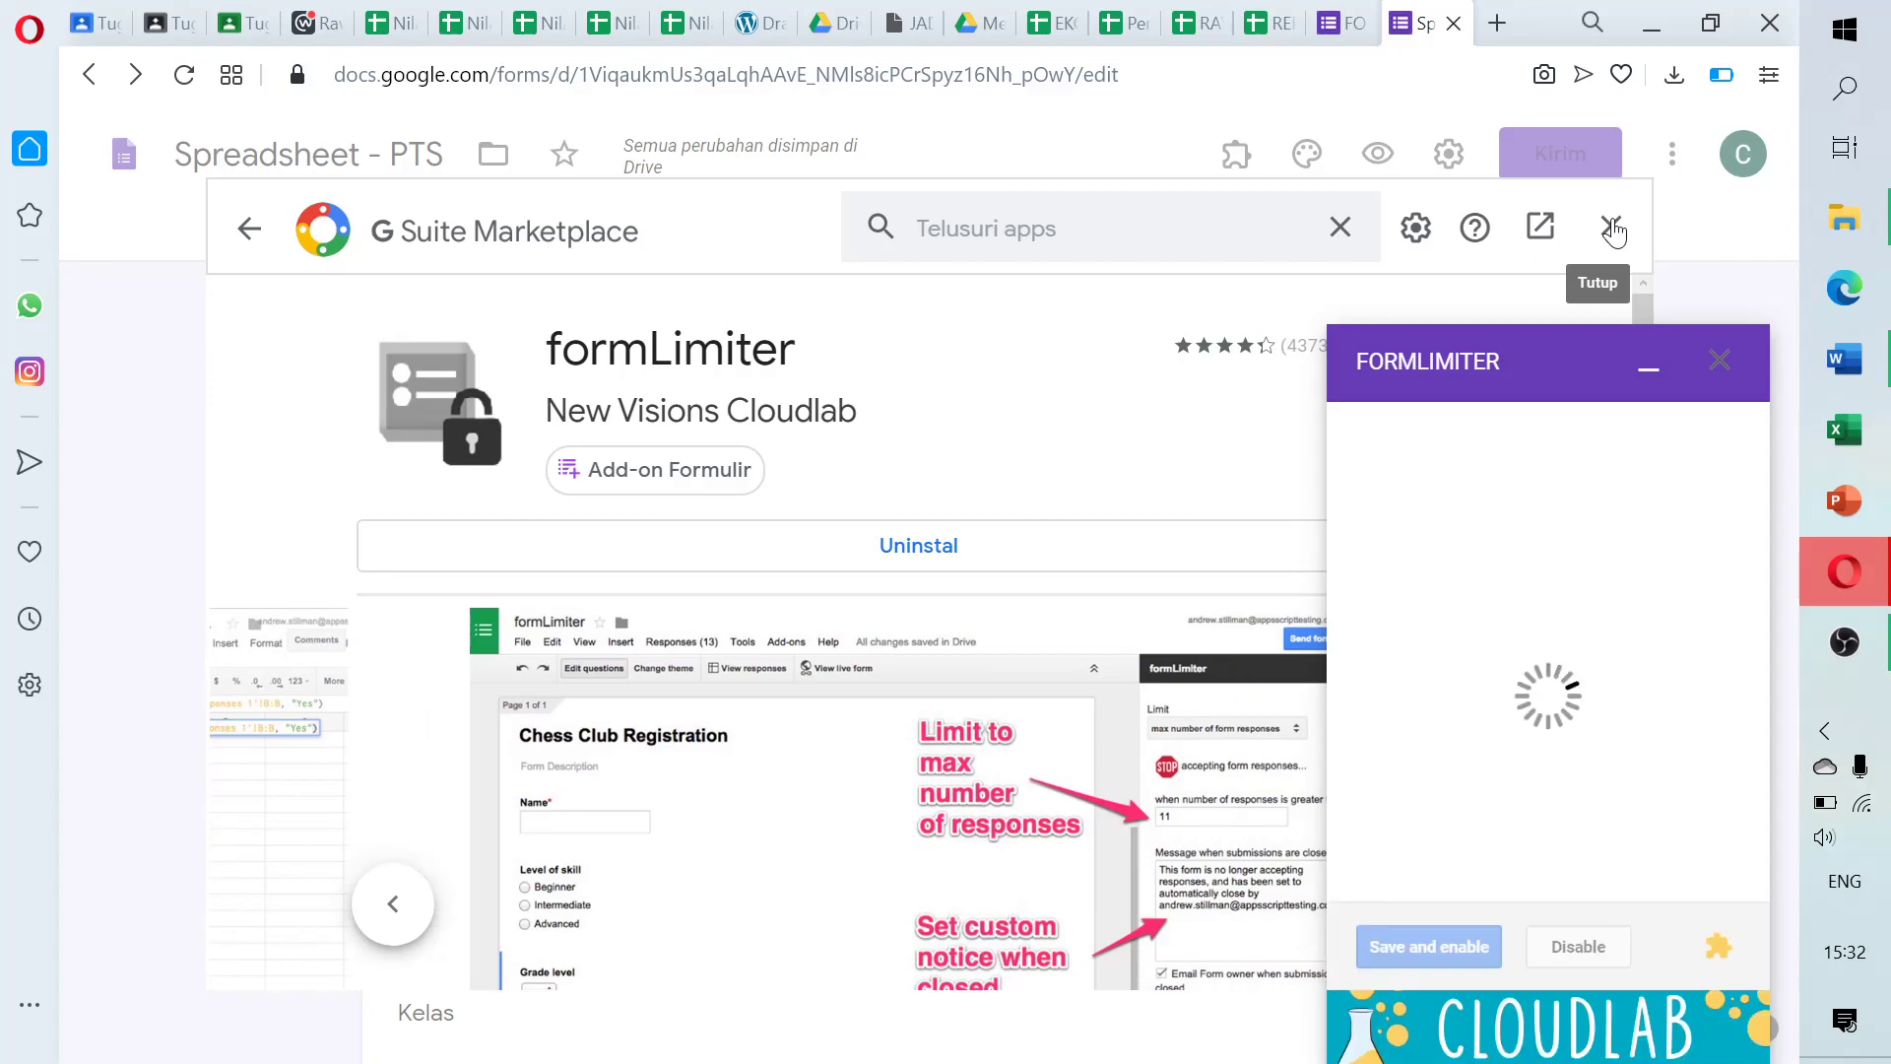
click(1613, 228)
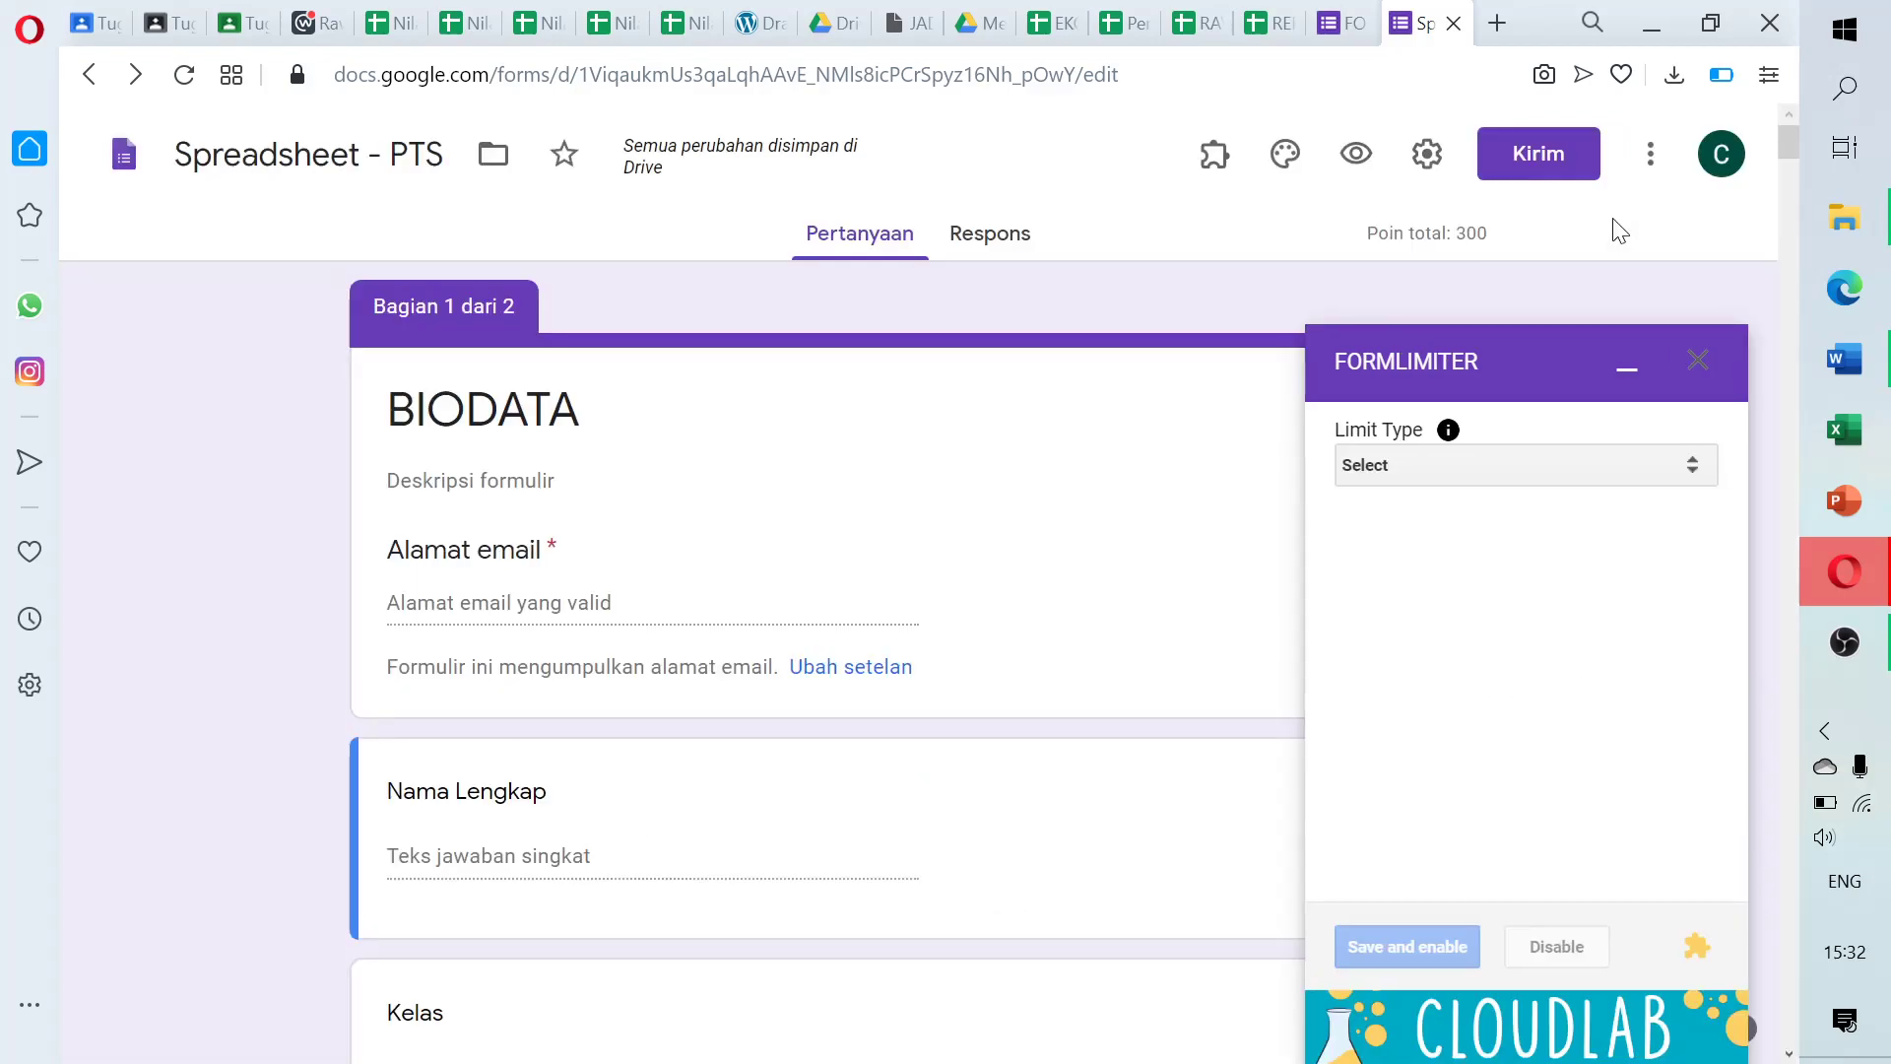
click(1698, 372)
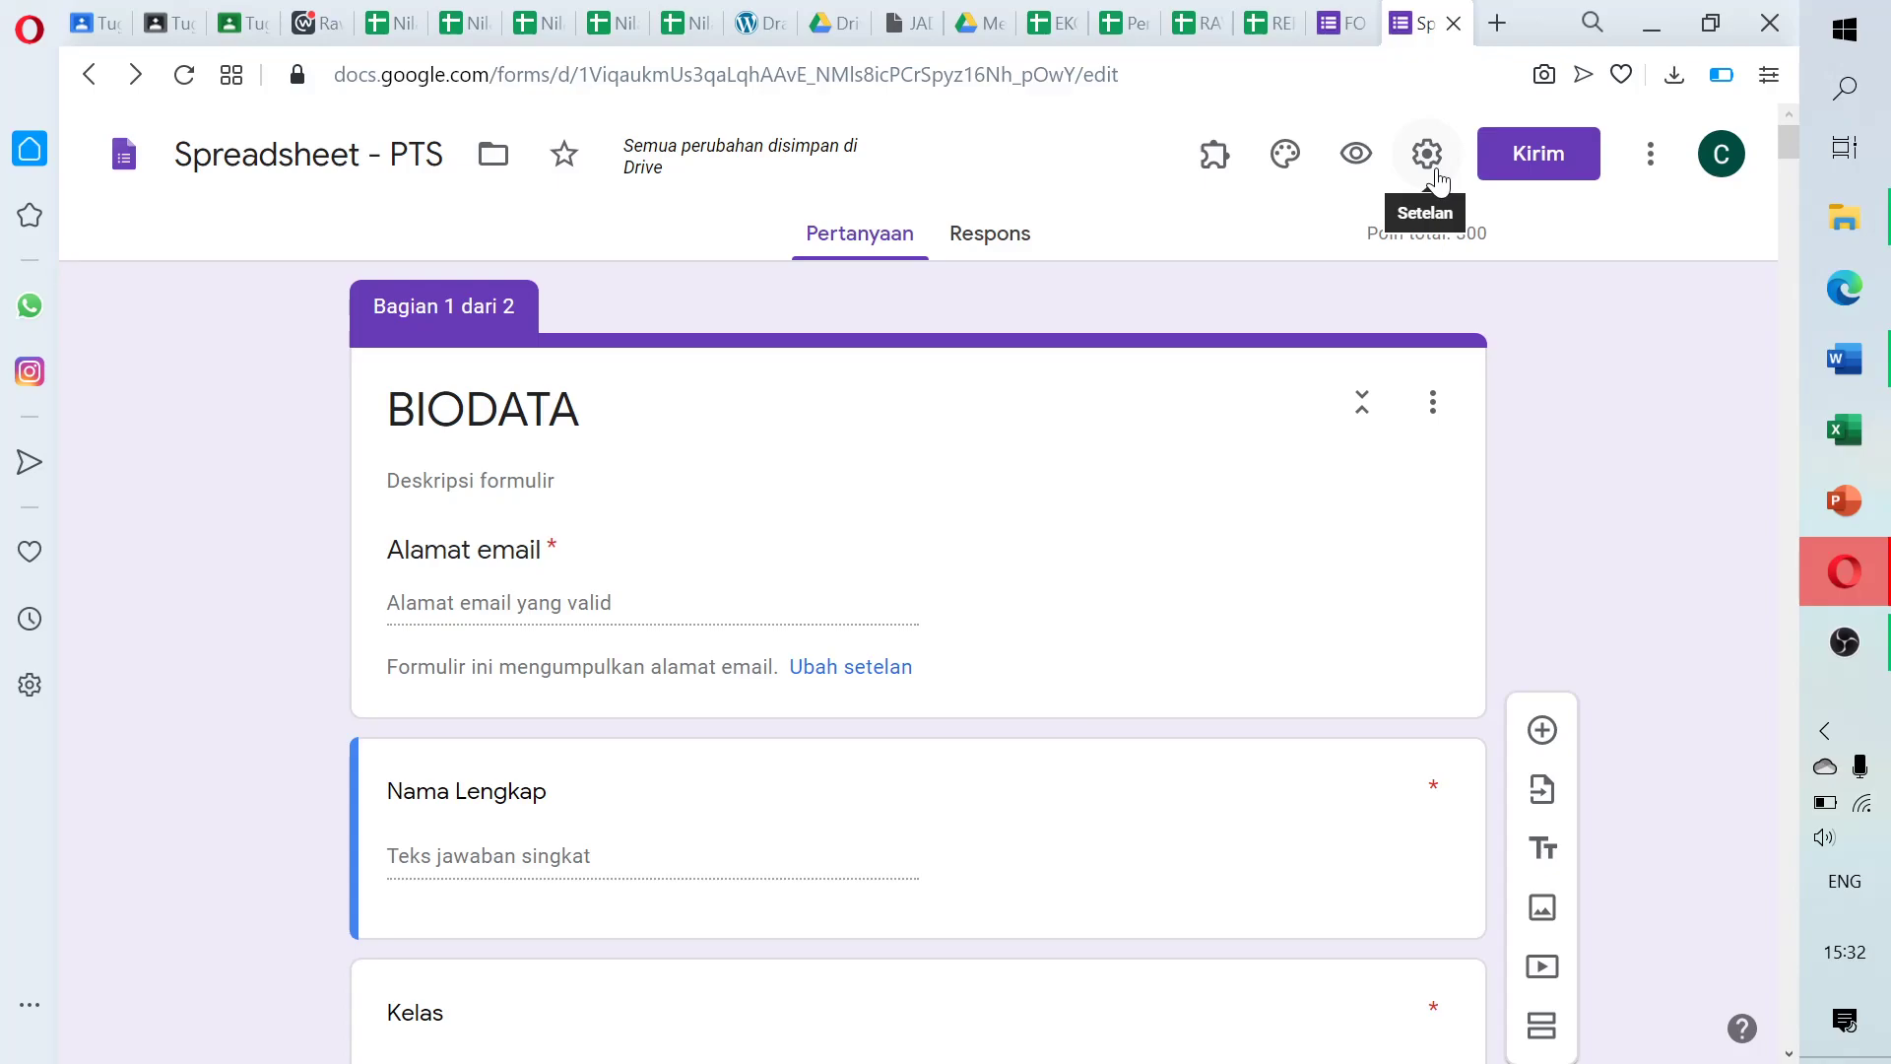
Launch 'formLimiter -- PROD' from the add-ons menu and choose Set limit
click(1208, 167)
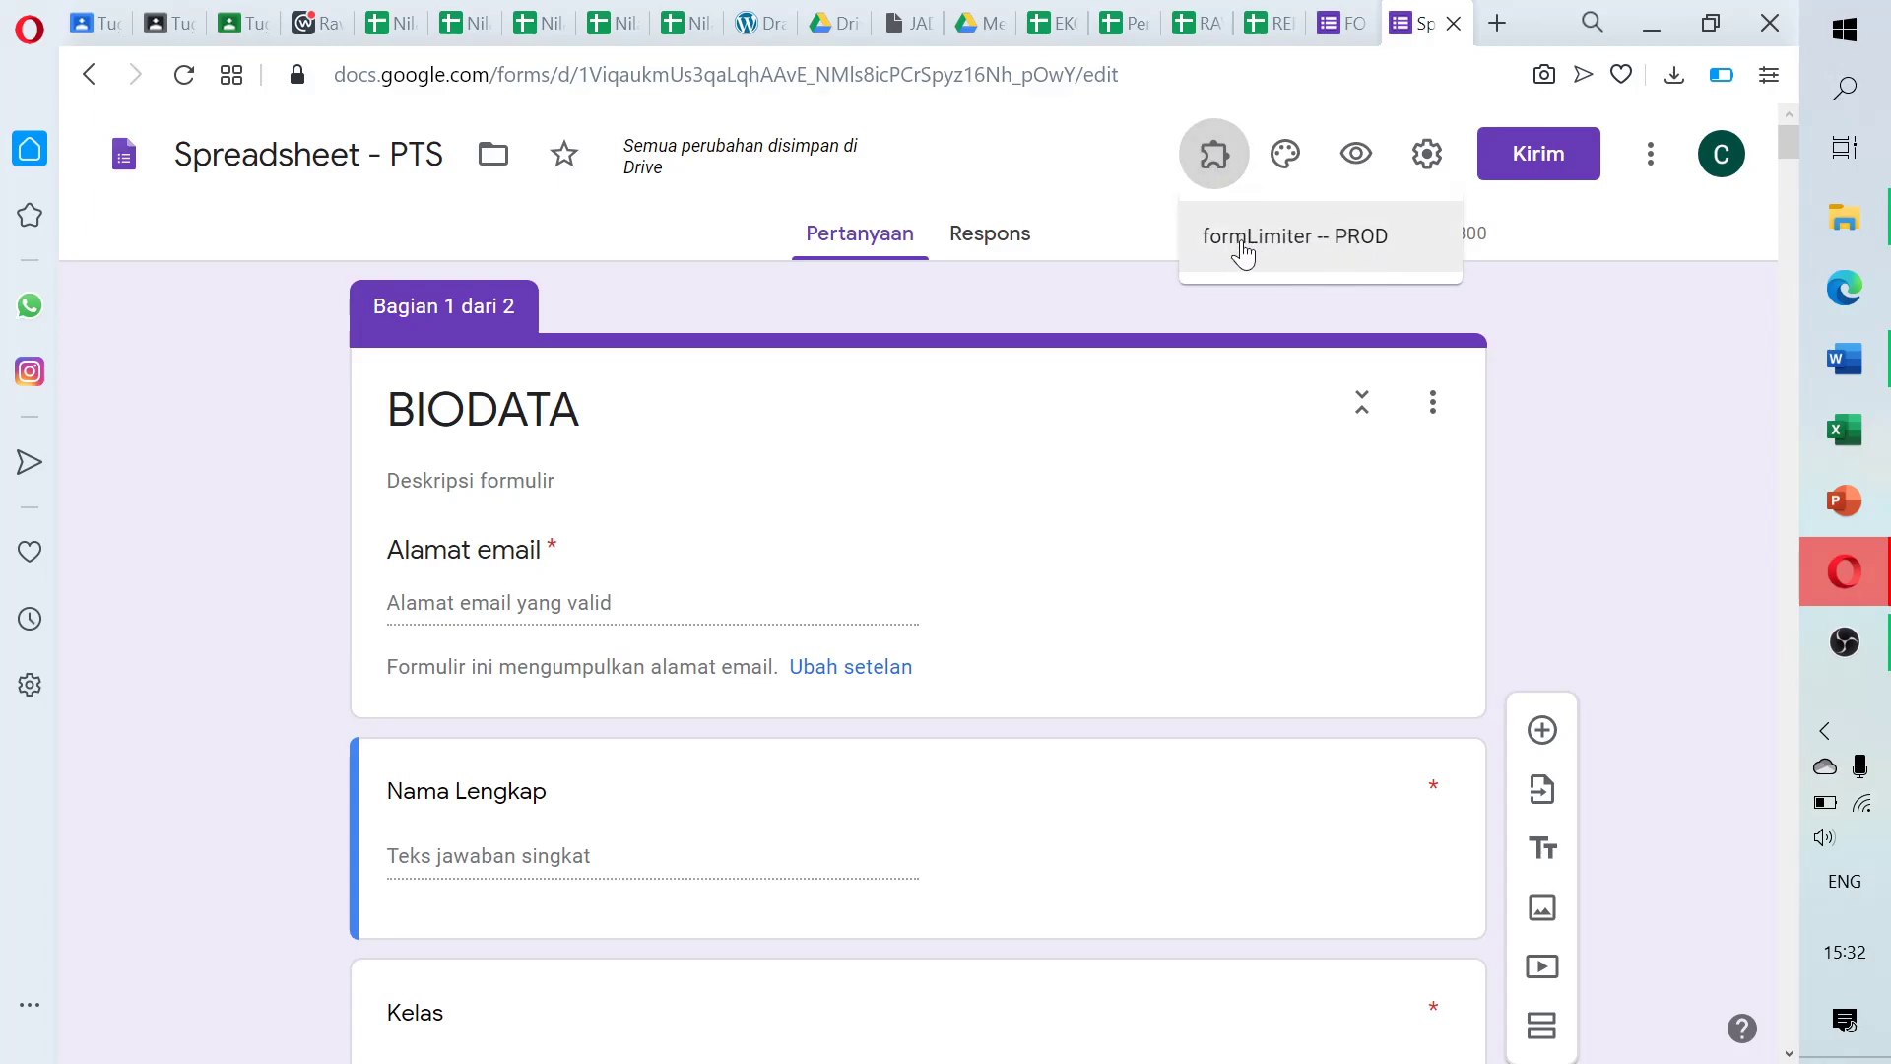
click(1298, 241)
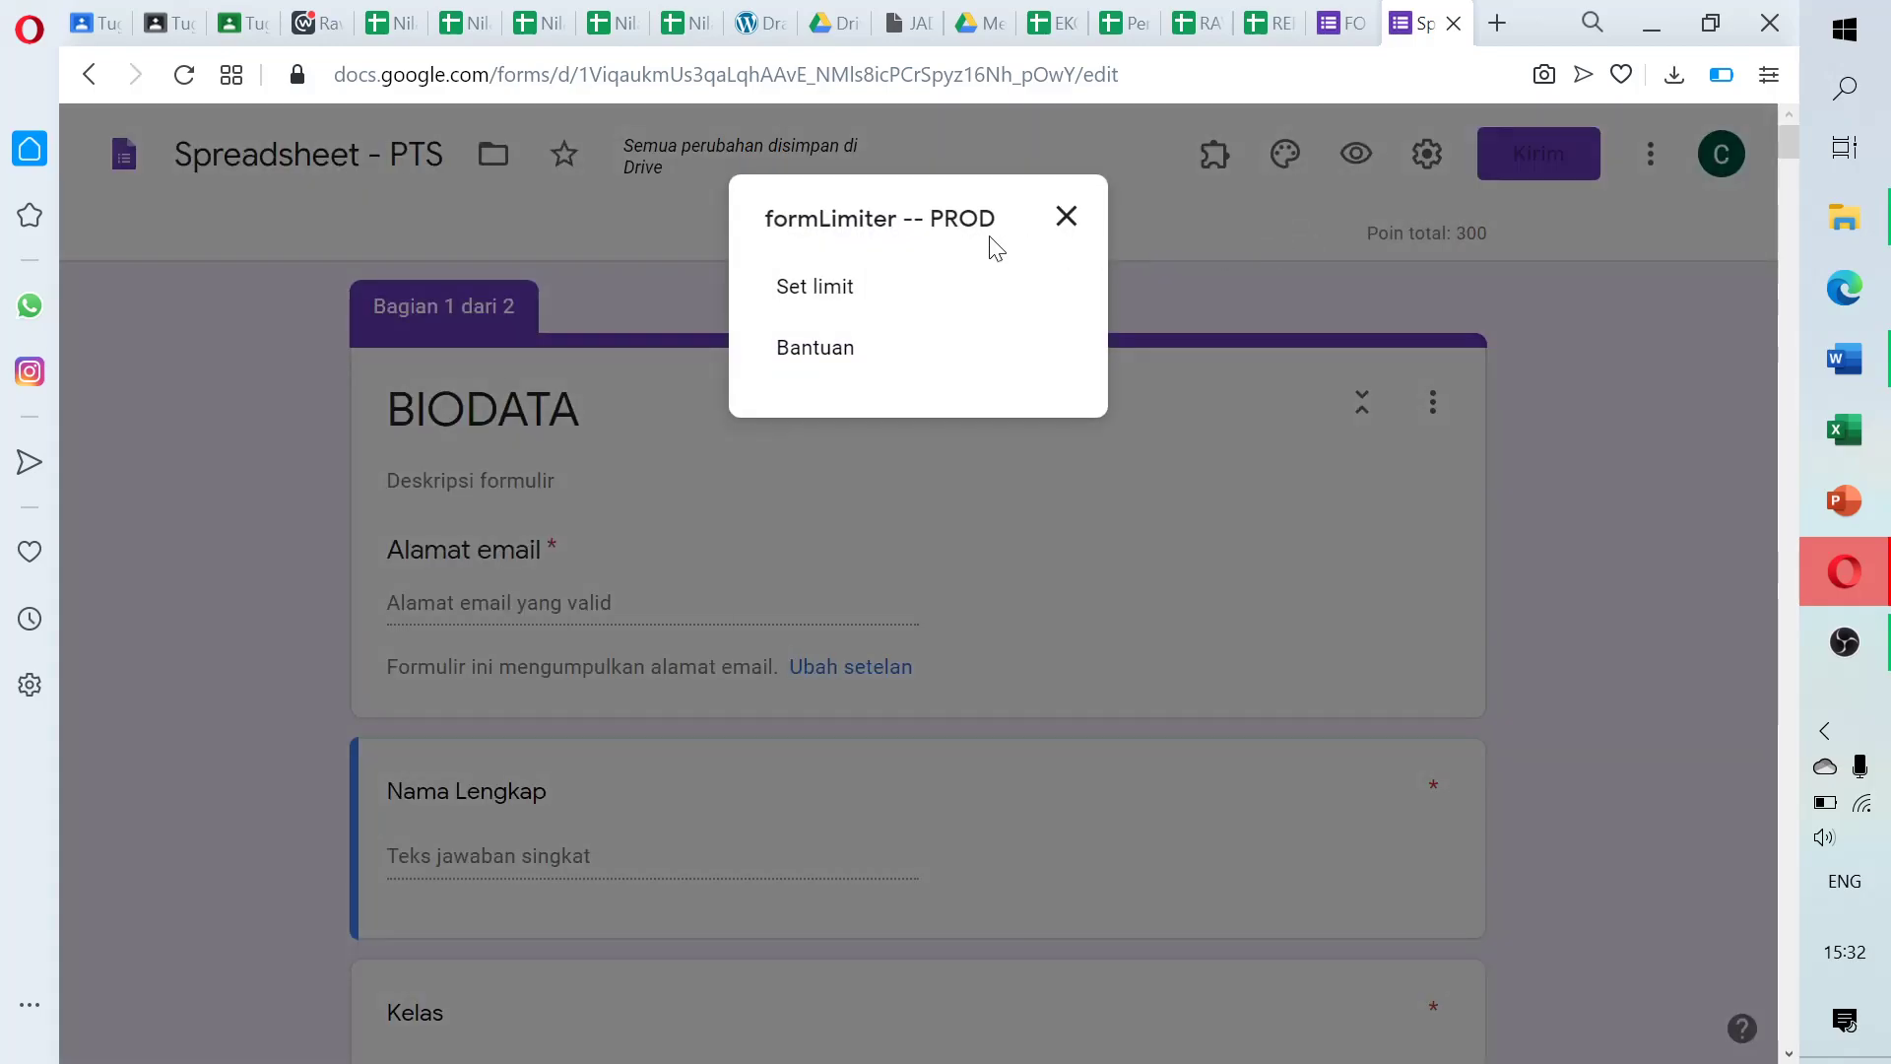
click(816, 291)
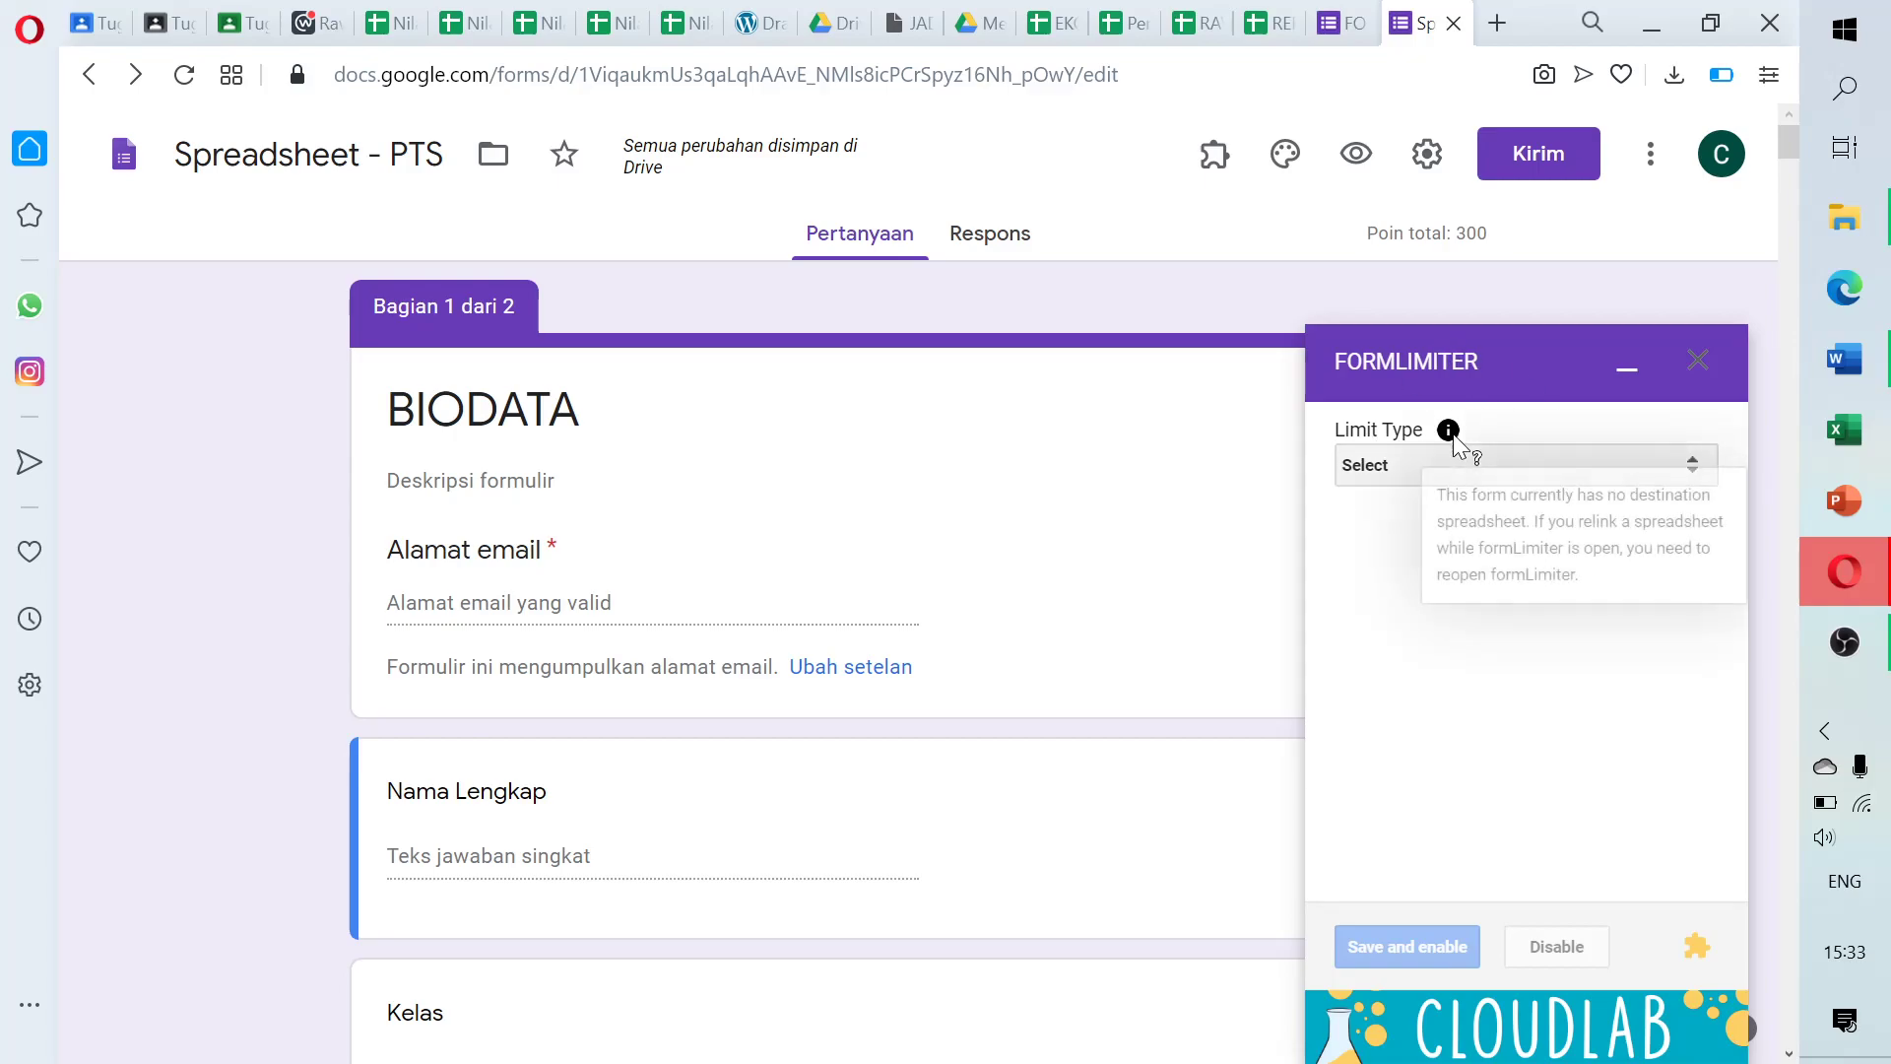
Set formLimiter's Limit Type to 'date and time' and bring up the due-date calendar
click(1696, 472)
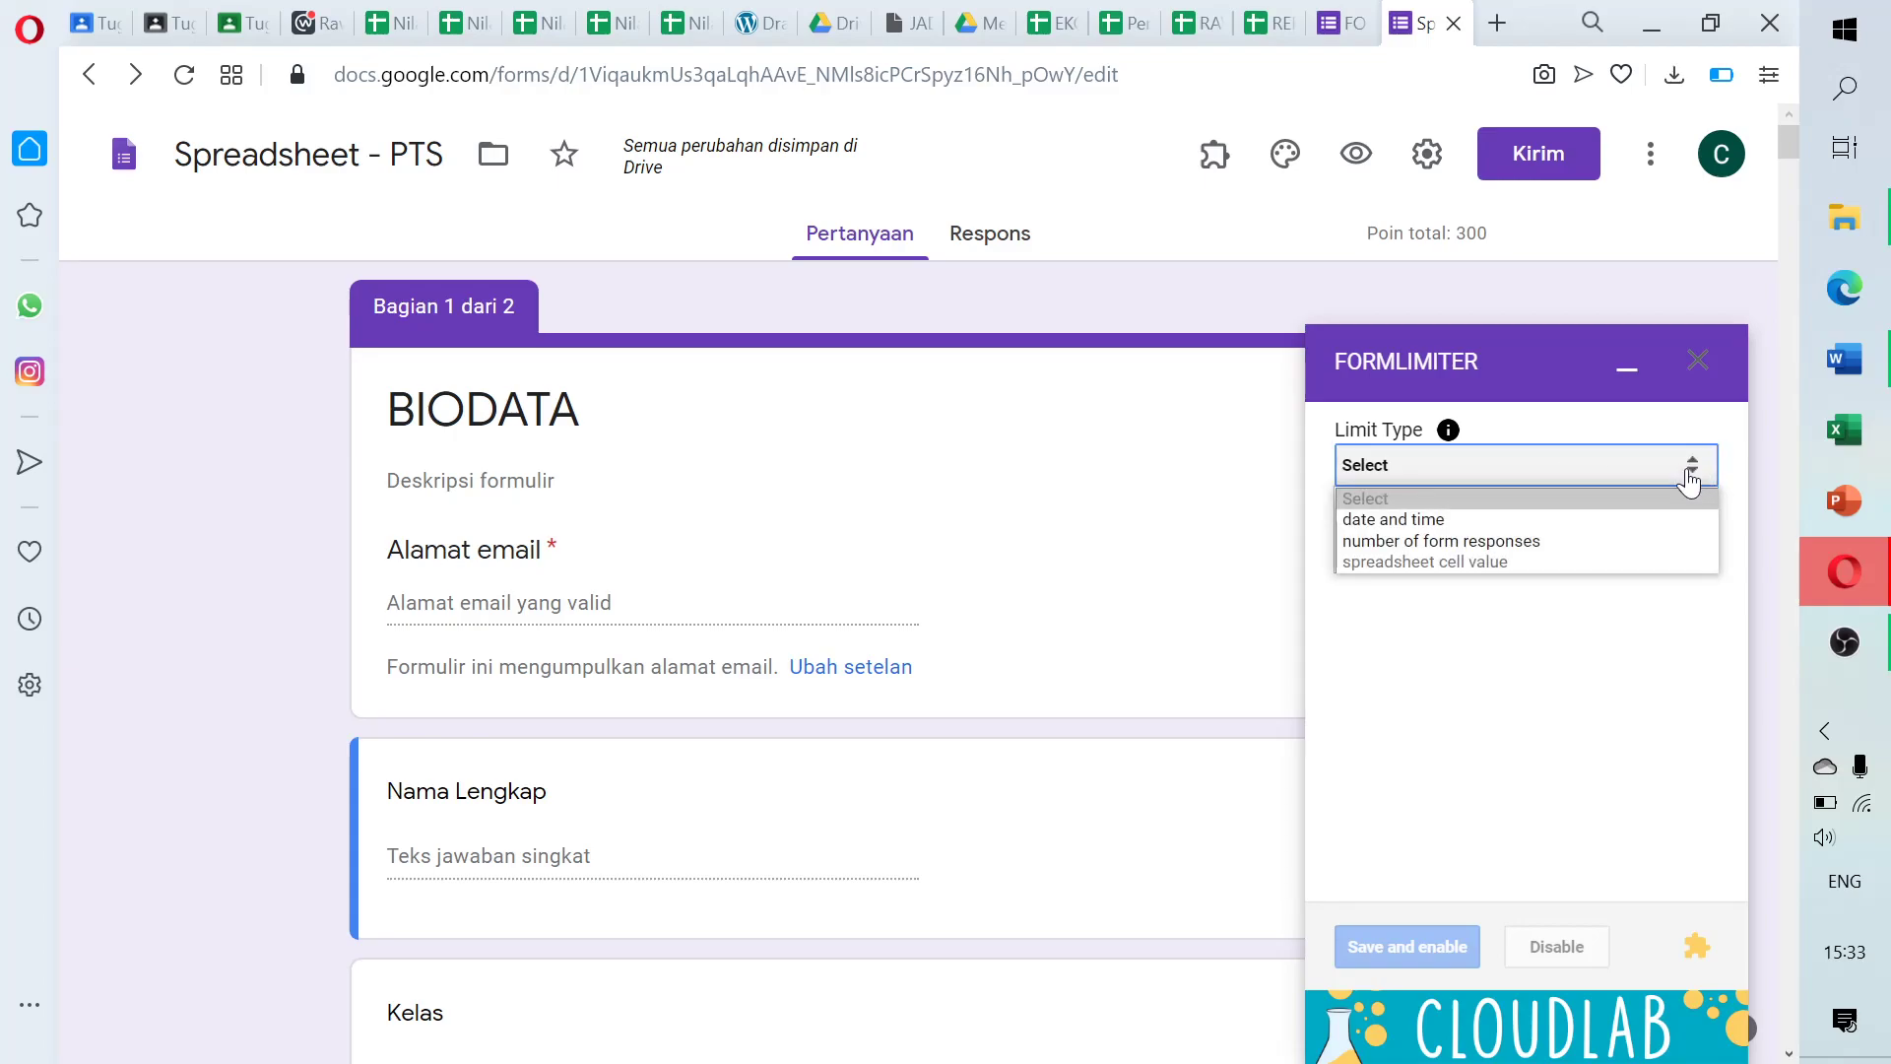
click(1665, 520)
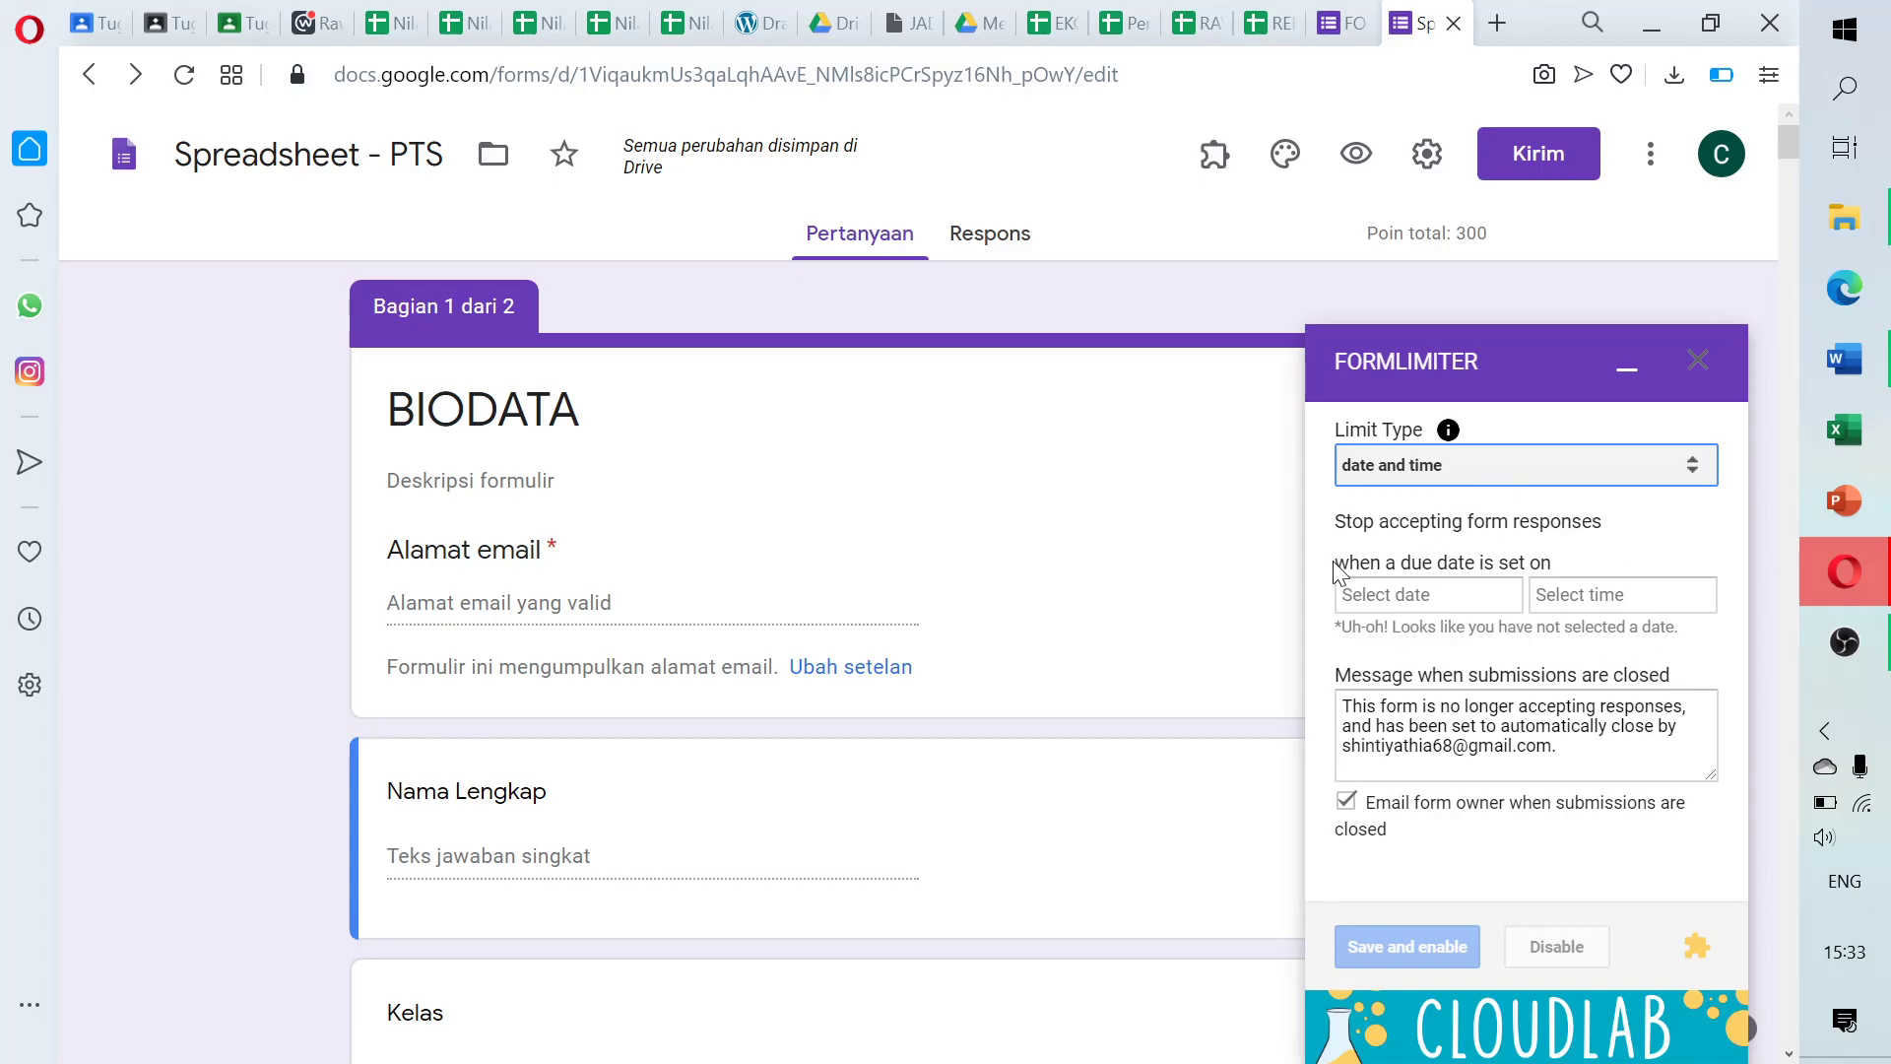
drag(1334, 563, 1556, 571)
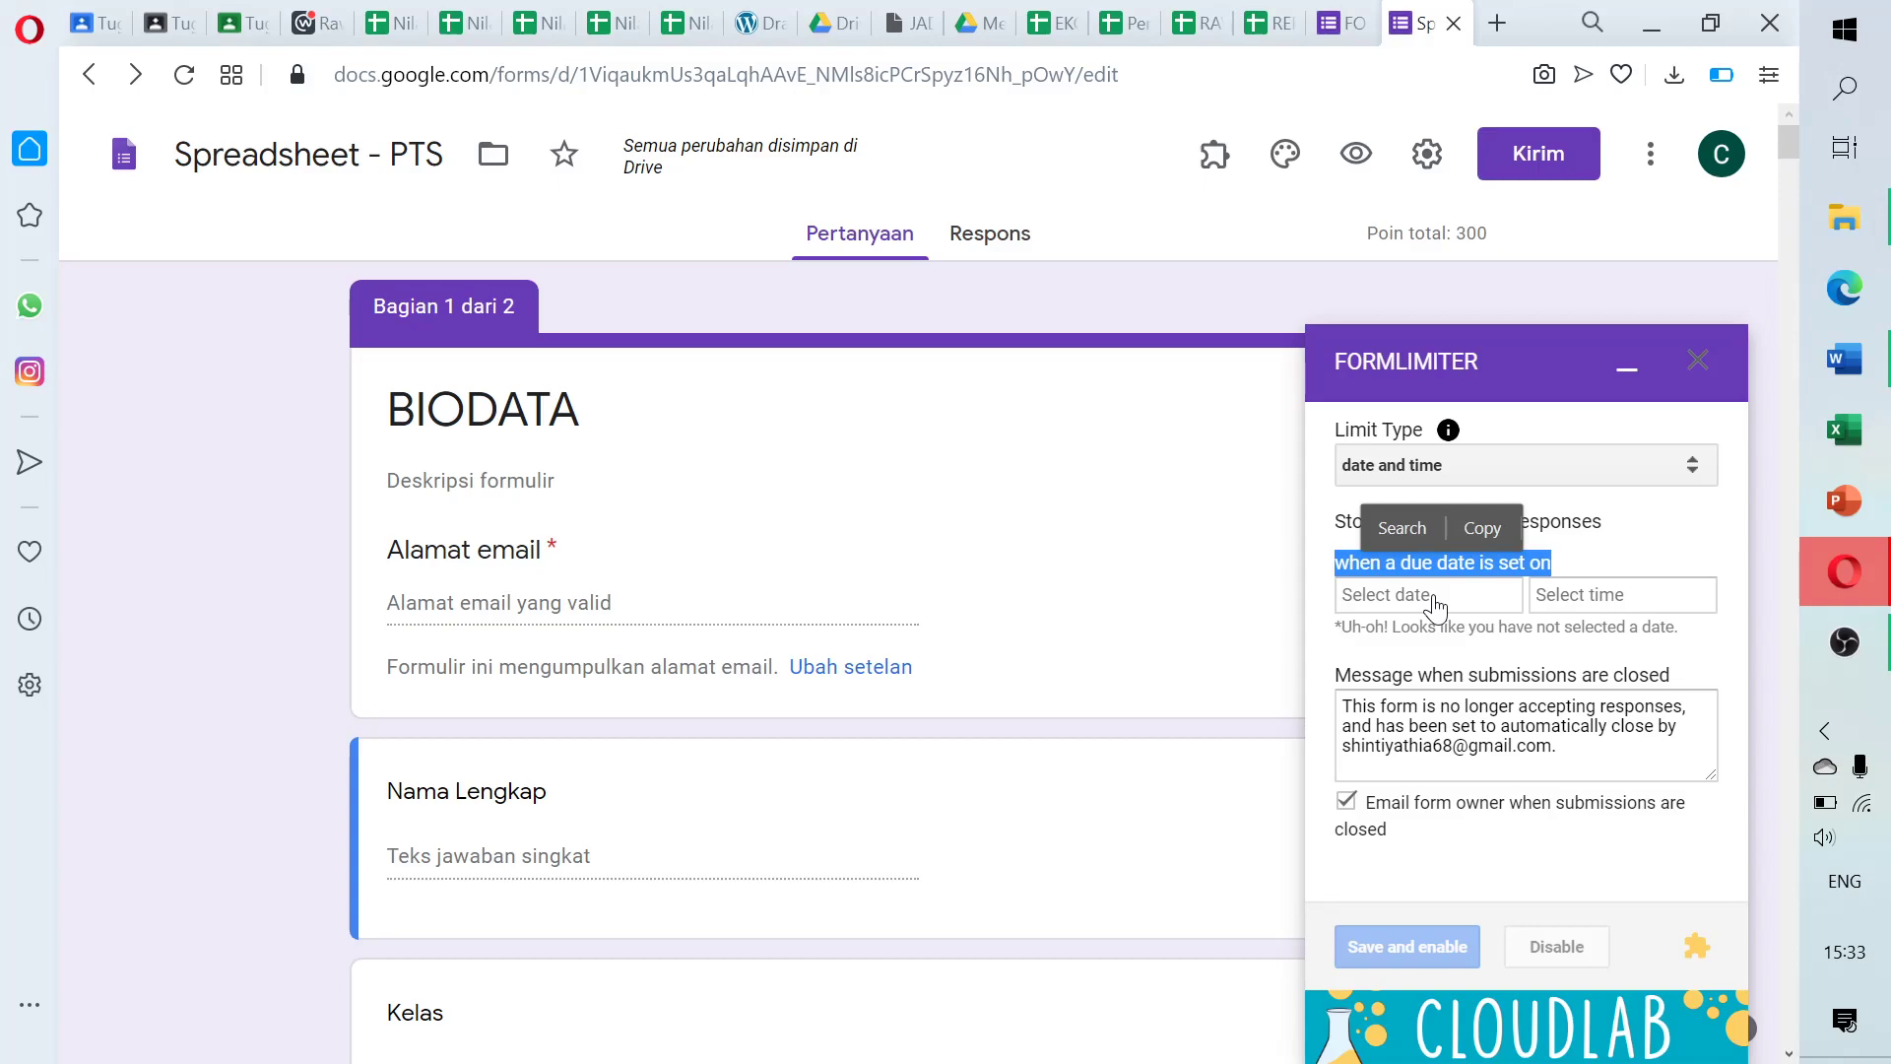
click(1418, 603)
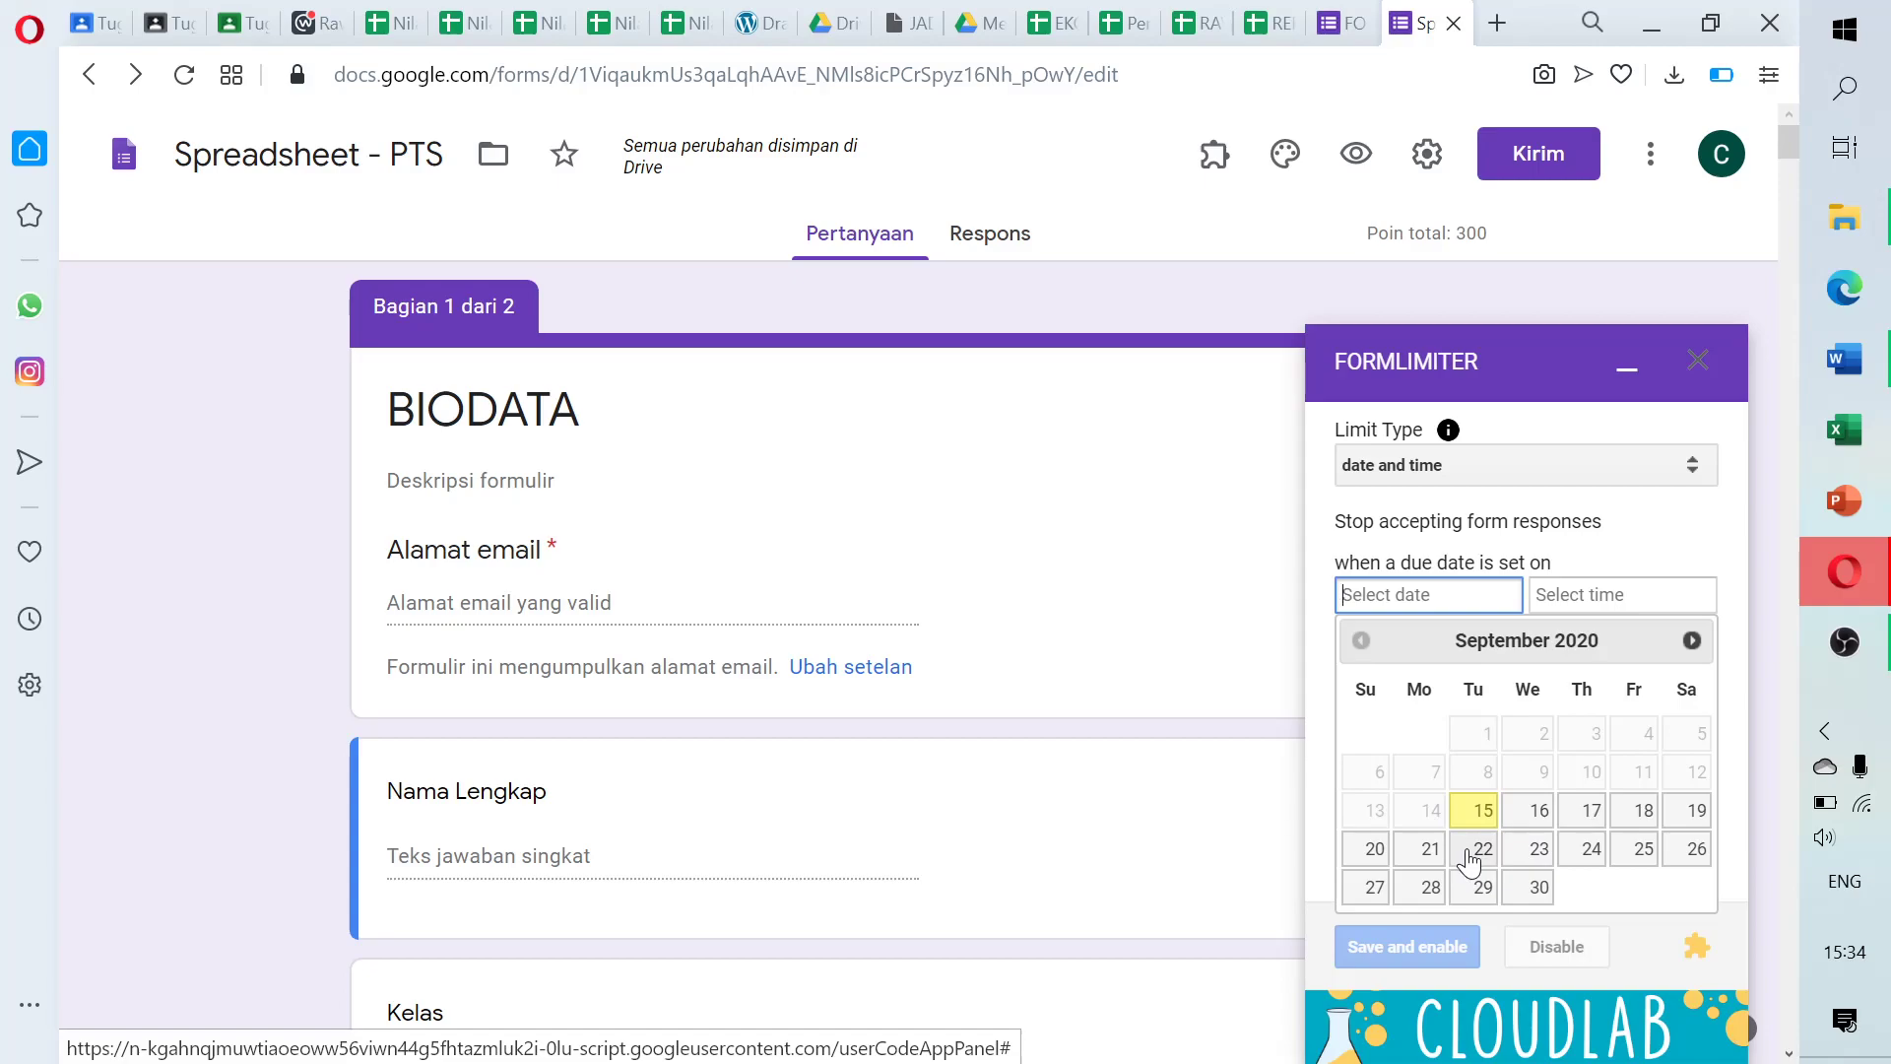
Set the form's closing date to 22 September 2020 at 12:00 PM
click(1472, 851)
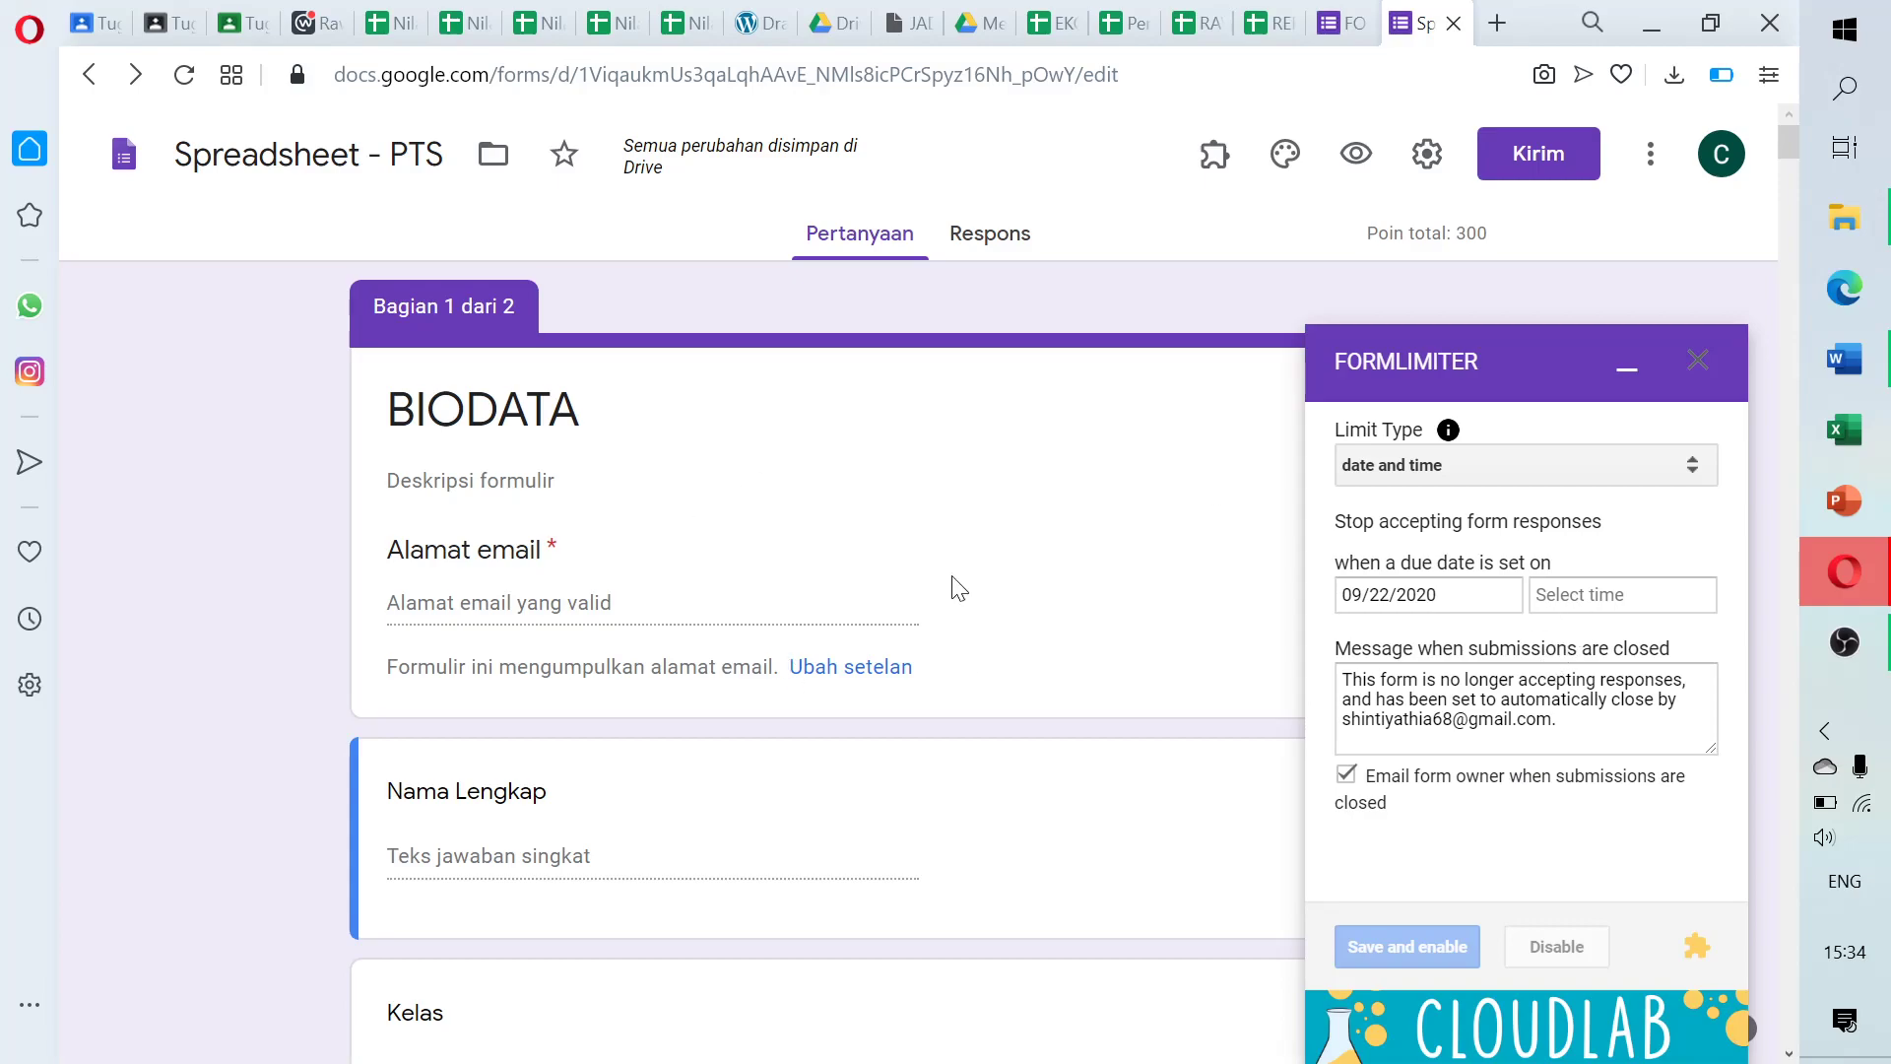
click(1562, 597)
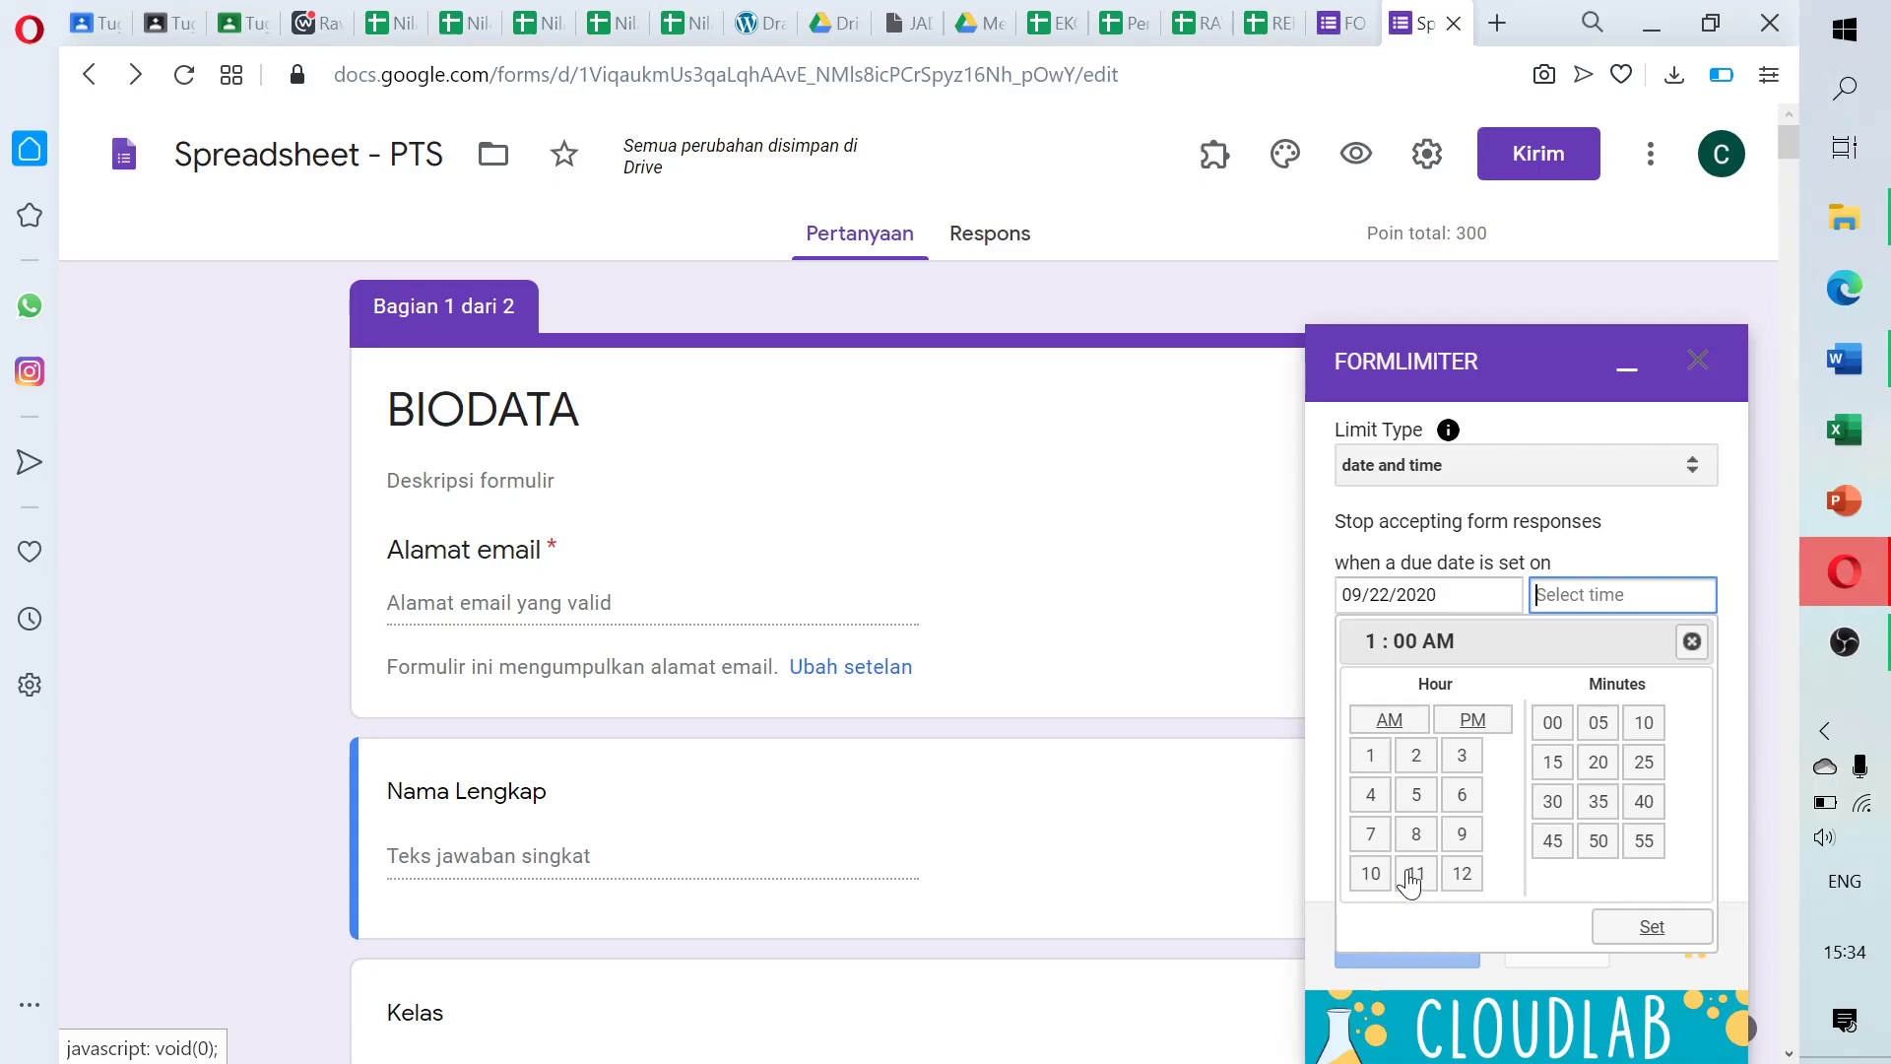
click(1464, 883)
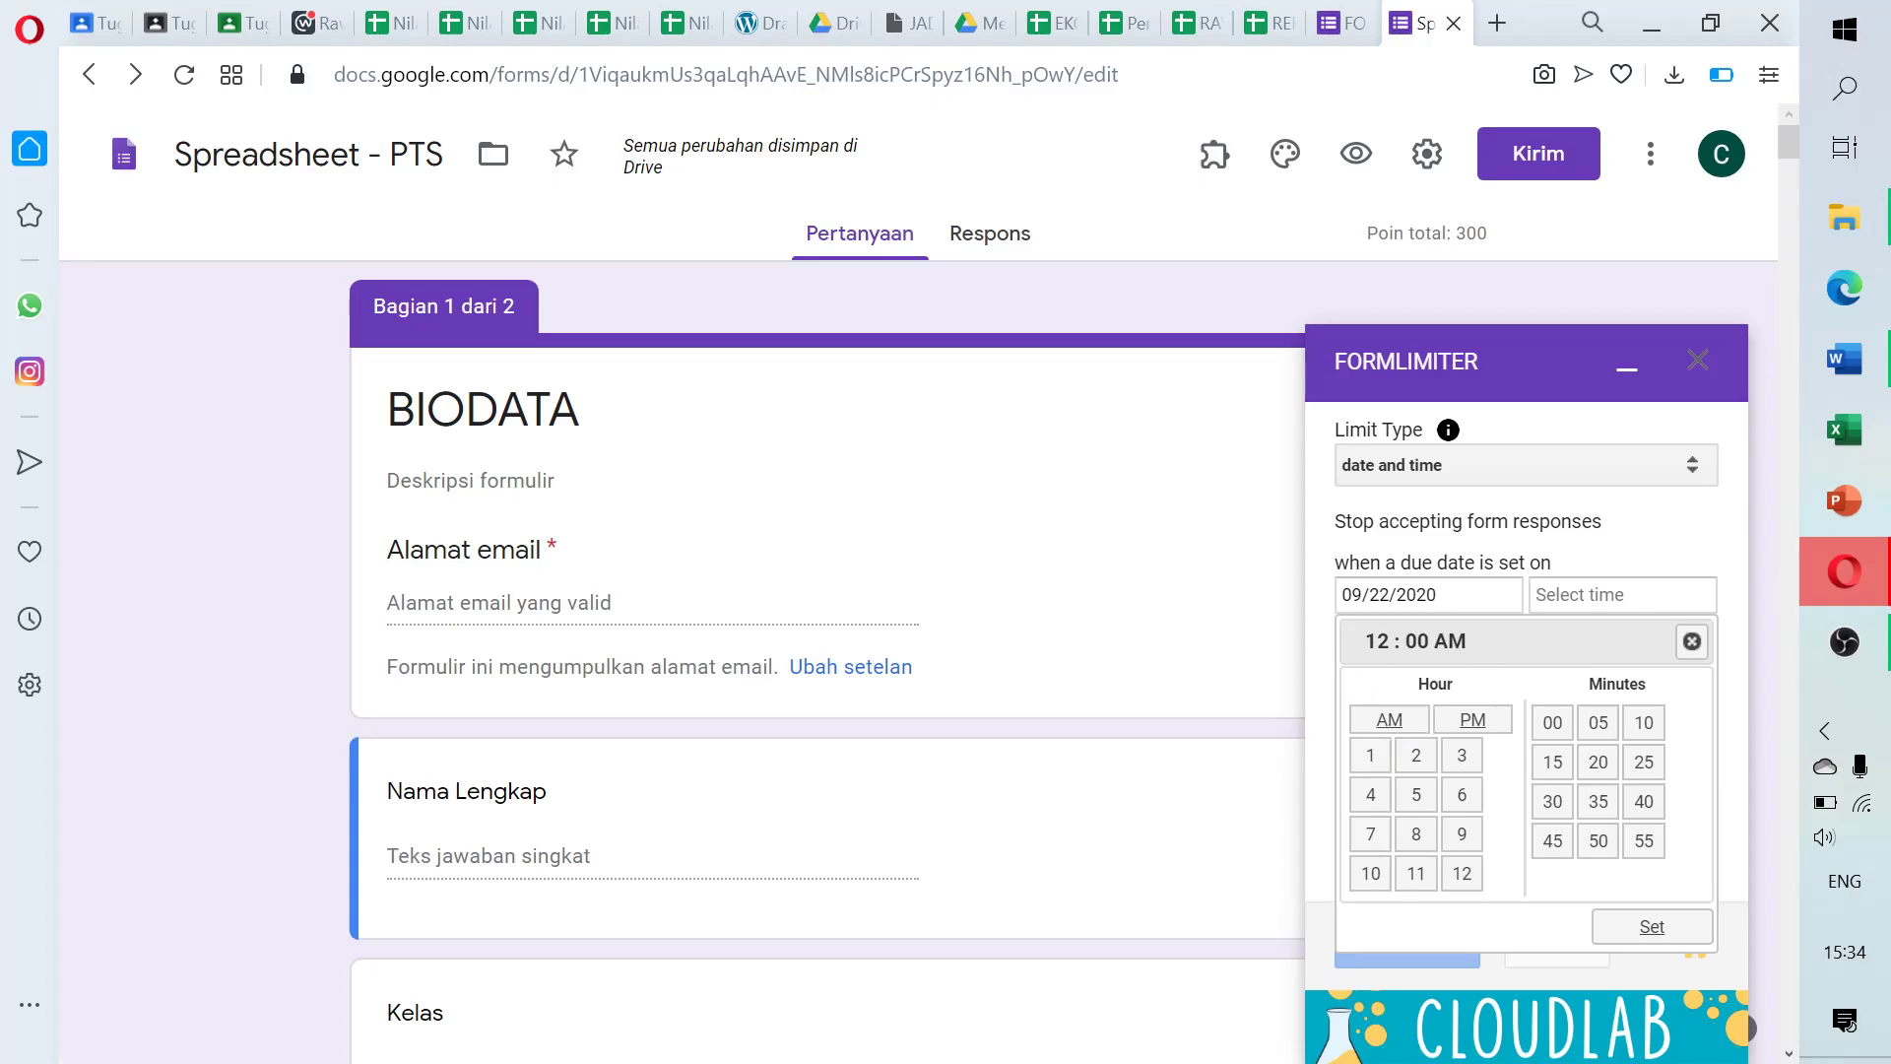
click(1472, 724)
click(1640, 931)
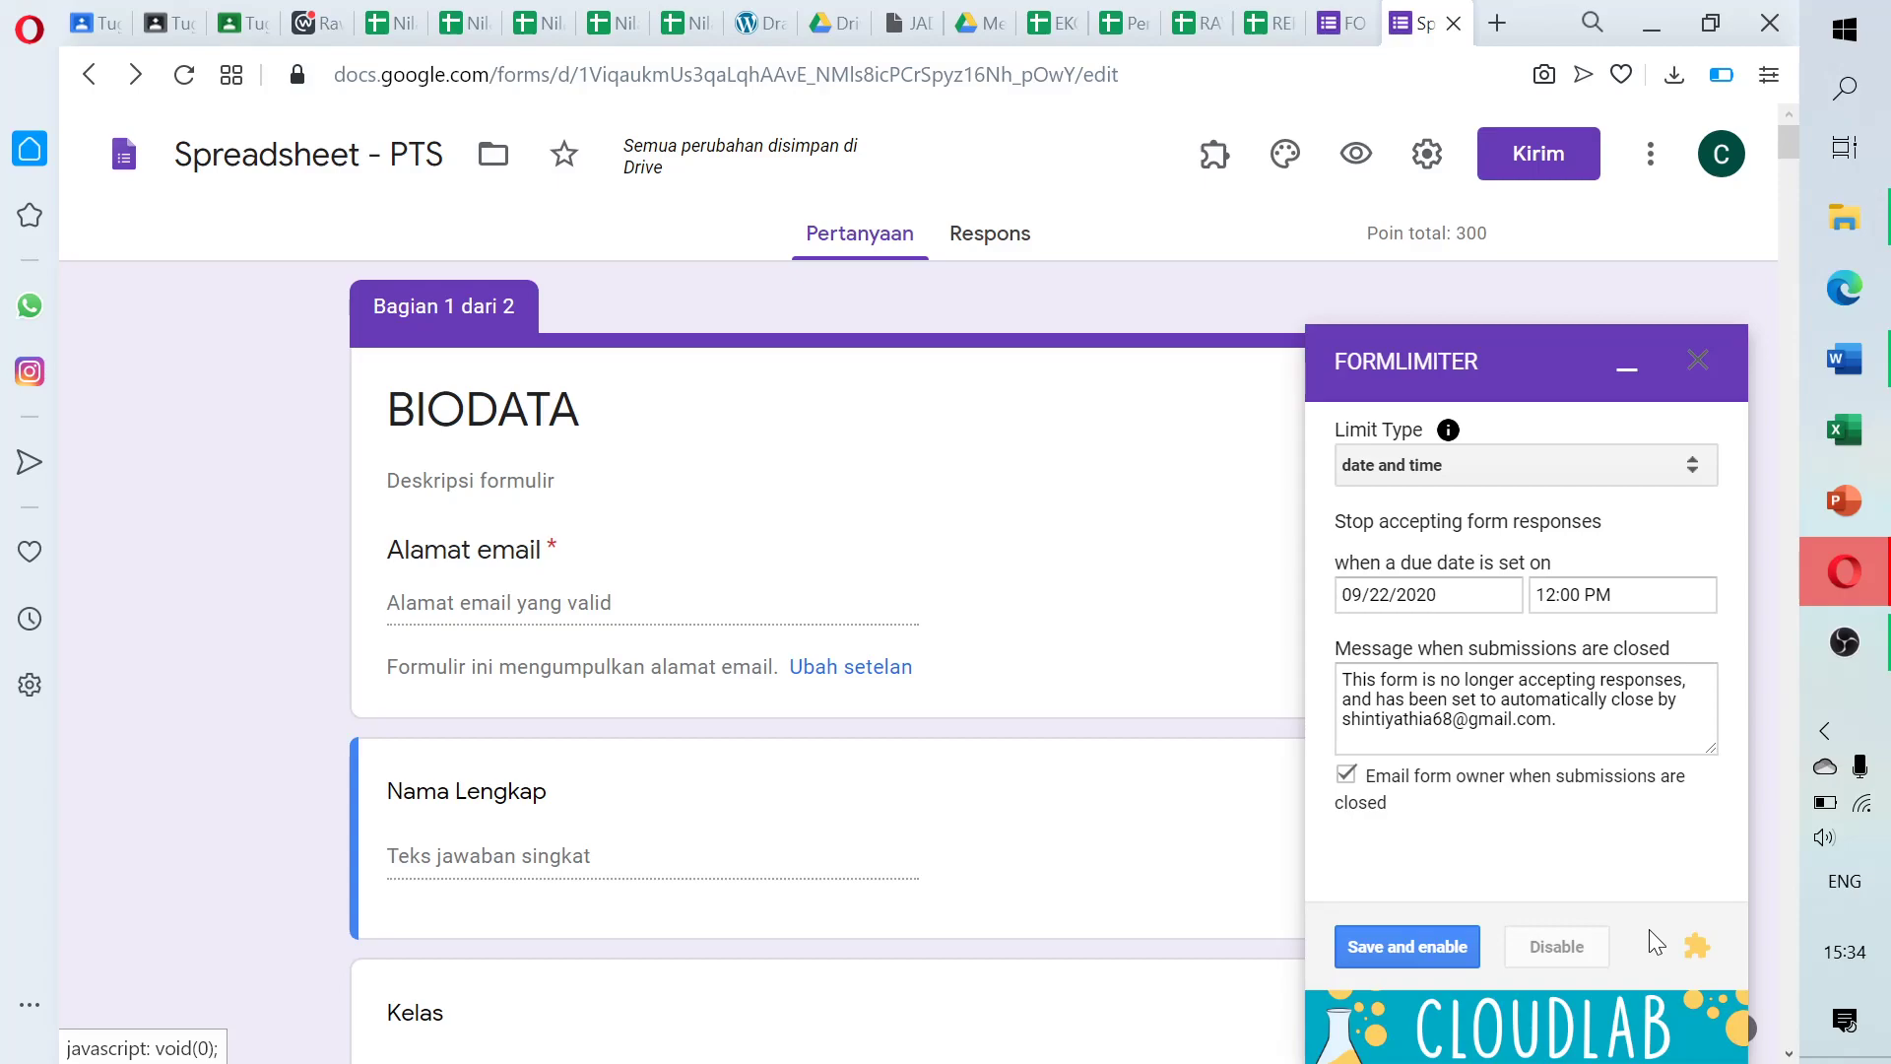
Save and enable the 09/22/2020 12:00 PM limit, then close the FORMLIMITER sidebar
click(1435, 953)
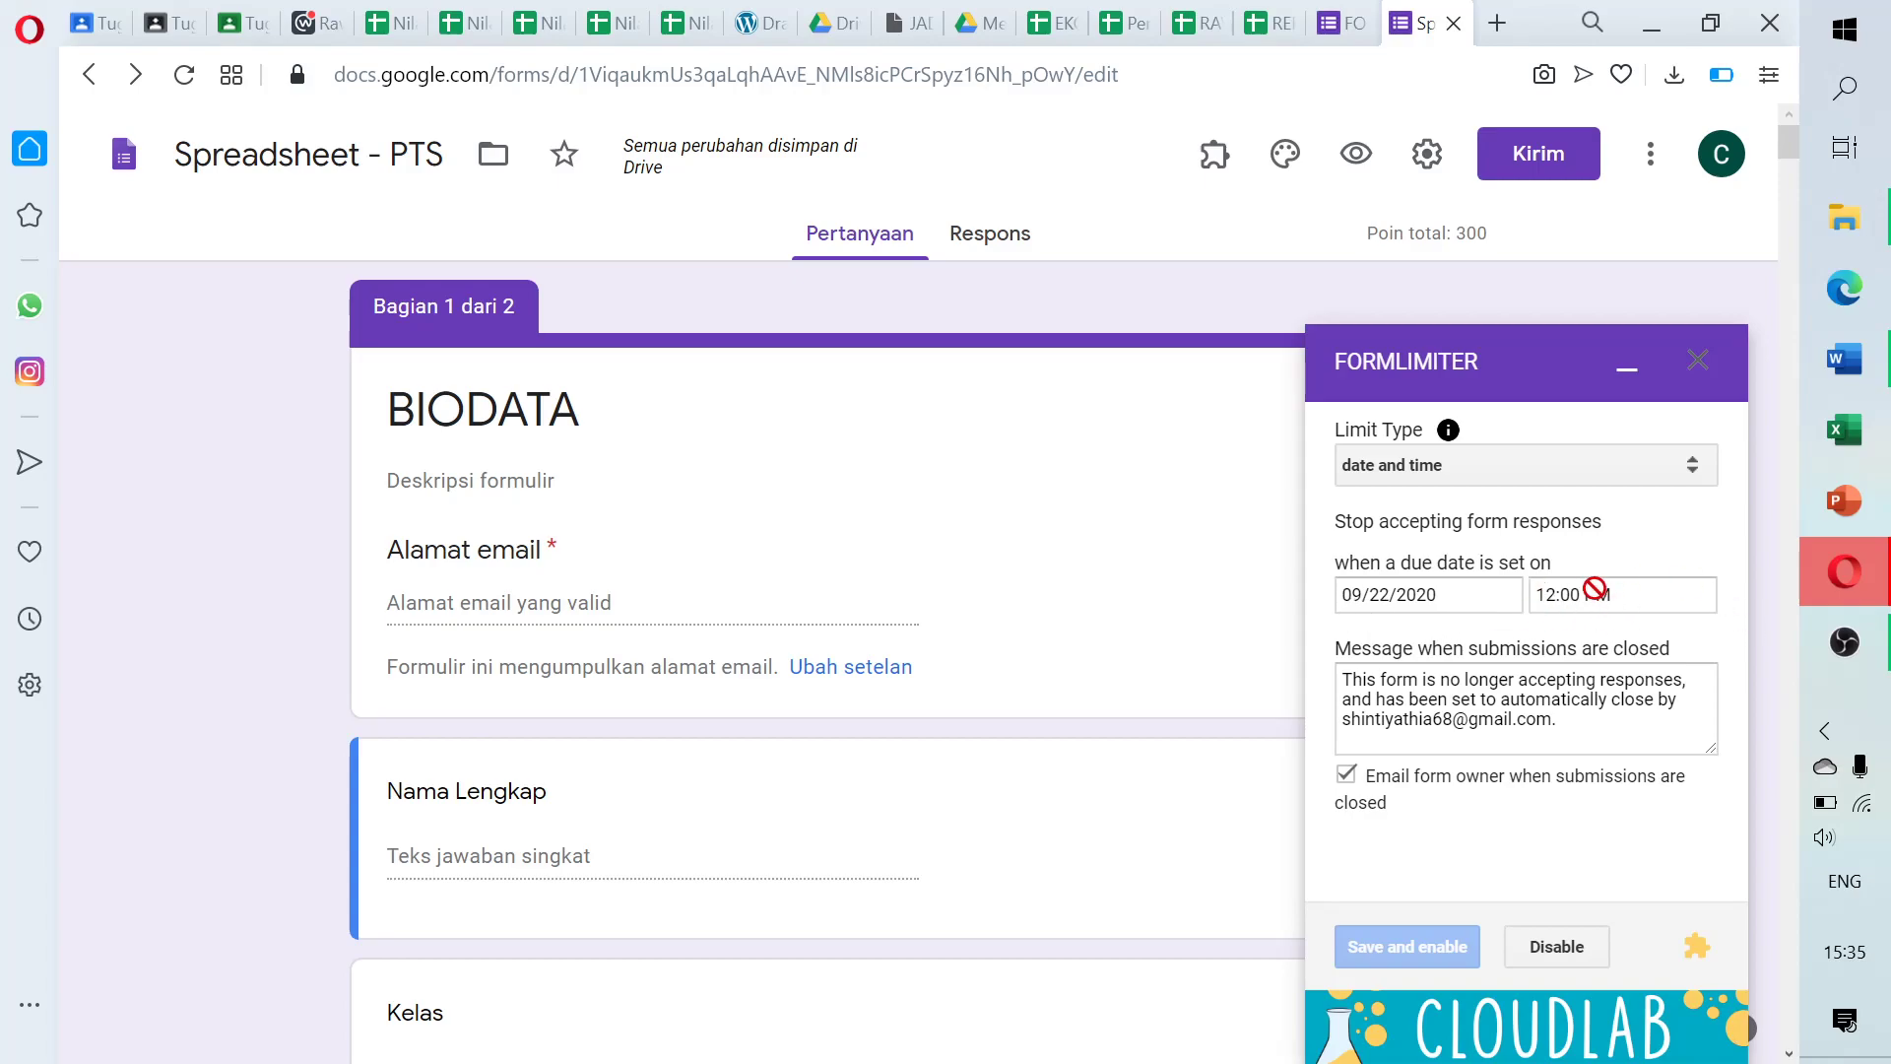
click(1699, 363)
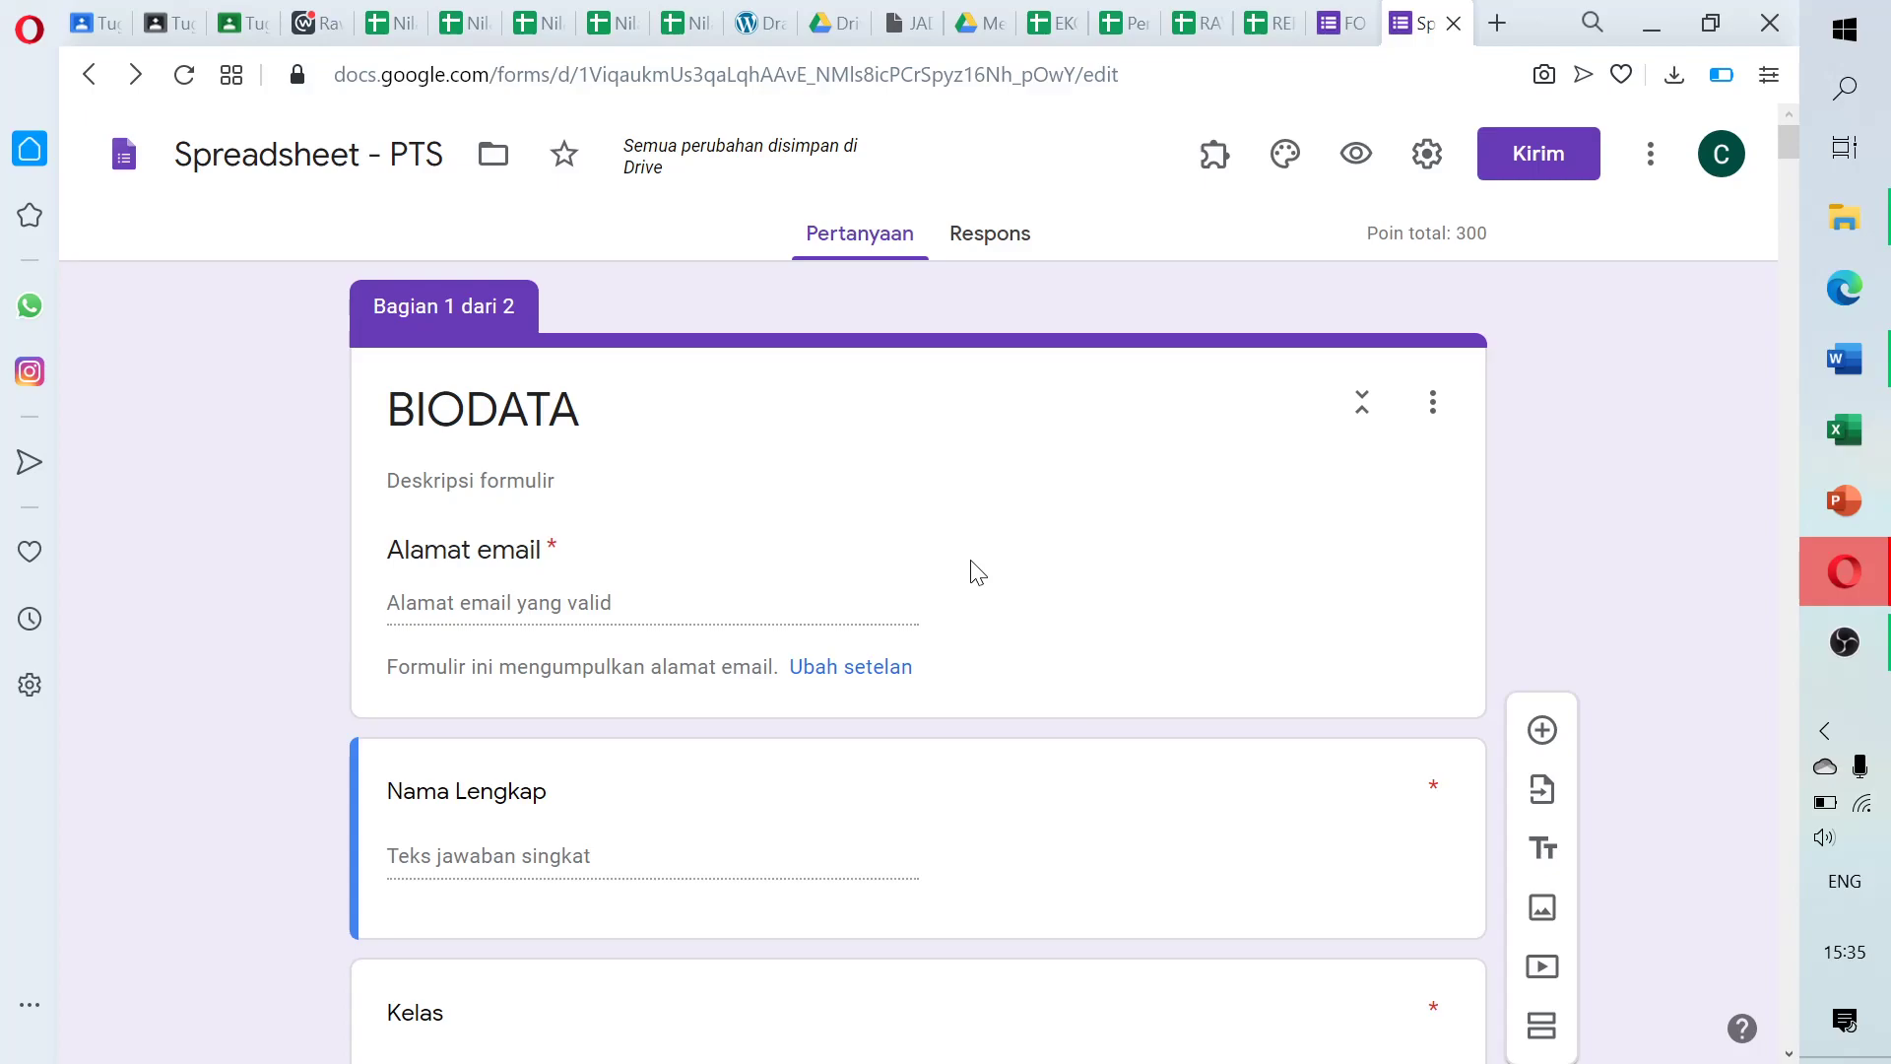
Search the add-on marketplace for 'qulilgo' and open the Quilgo (former Timify.me) details page
click(1647, 157)
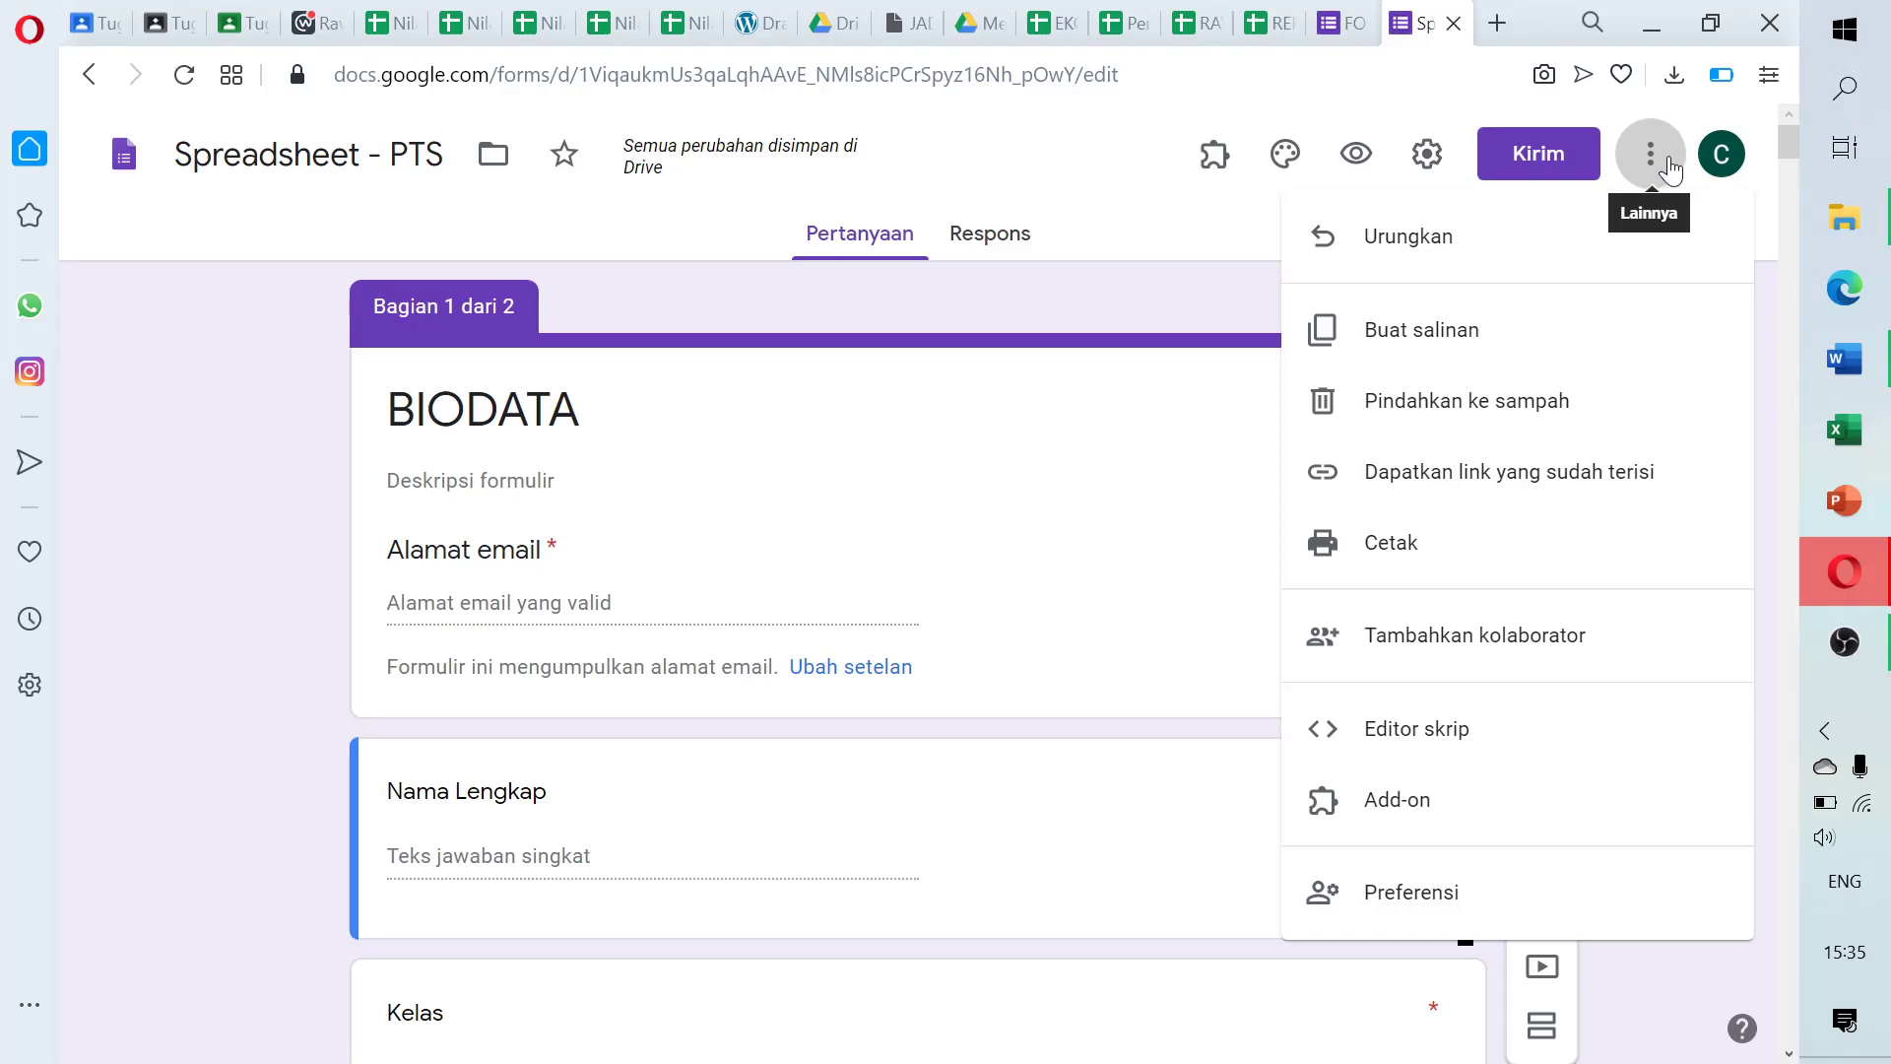
click(1426, 818)
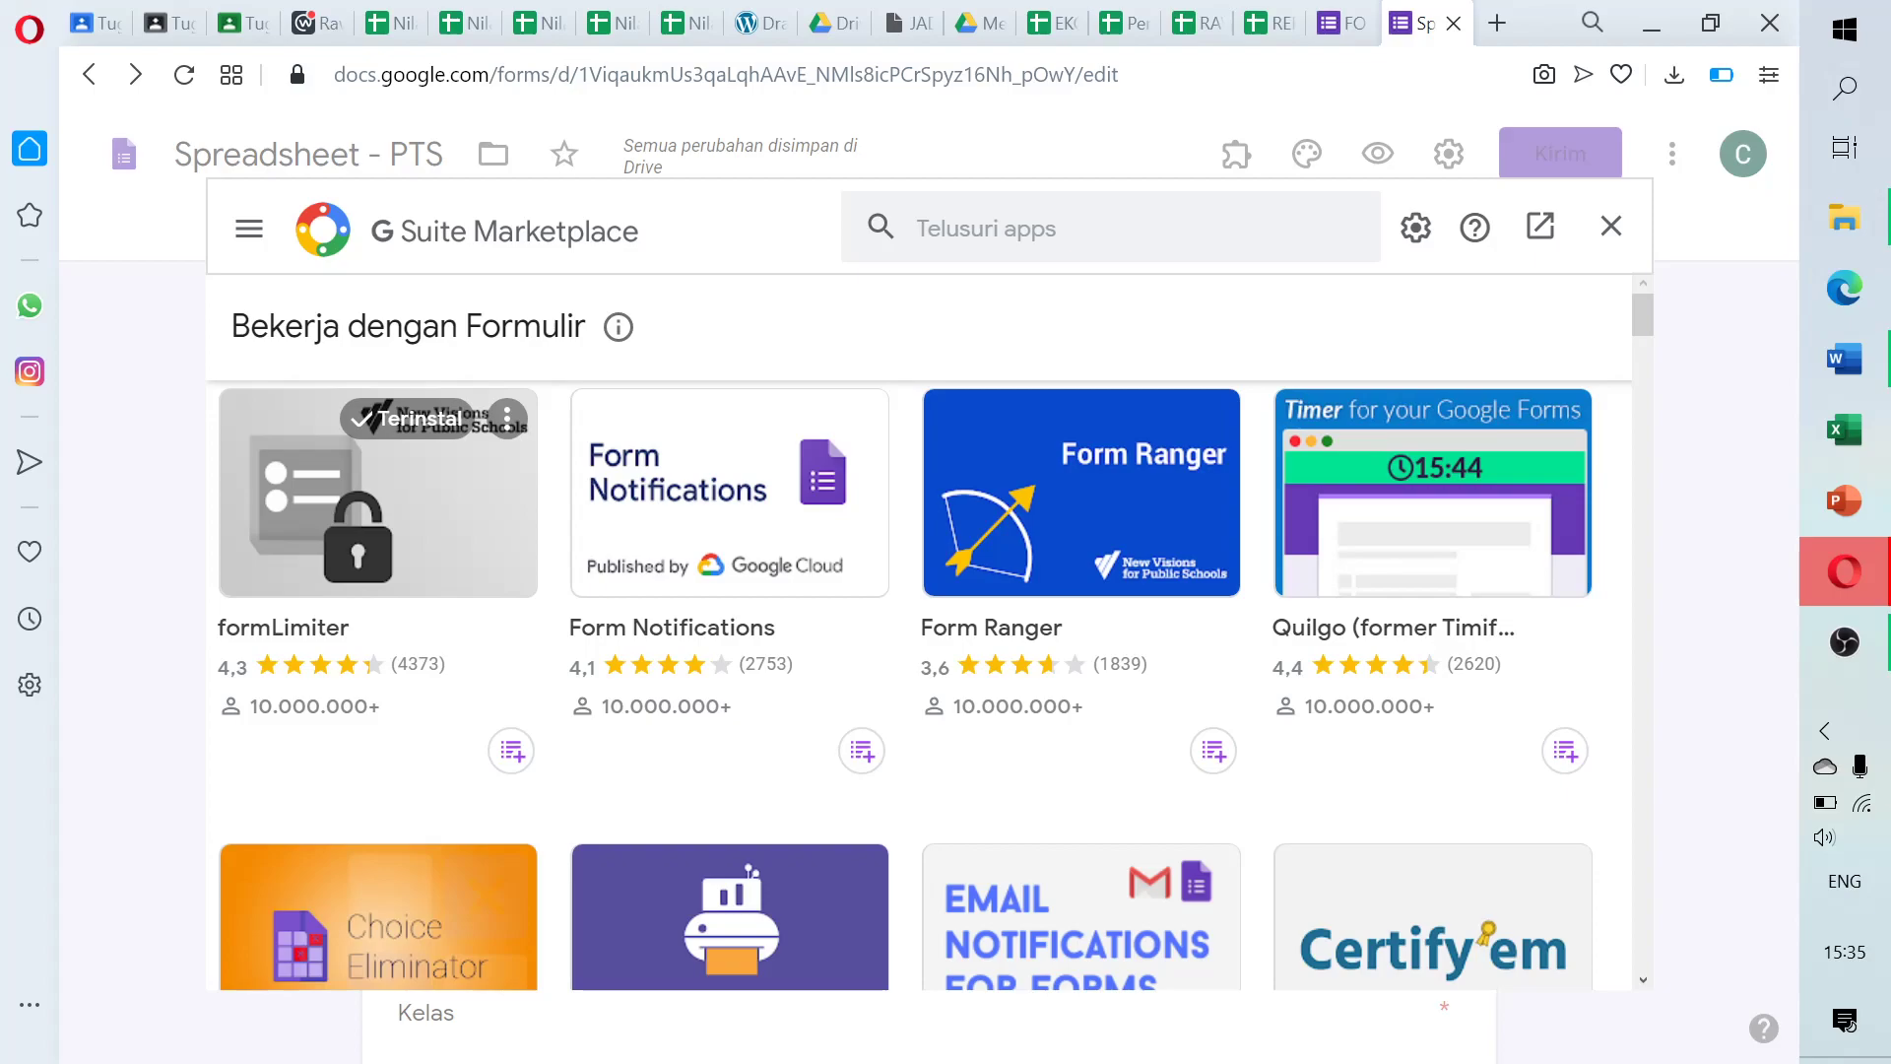
click(1111, 228)
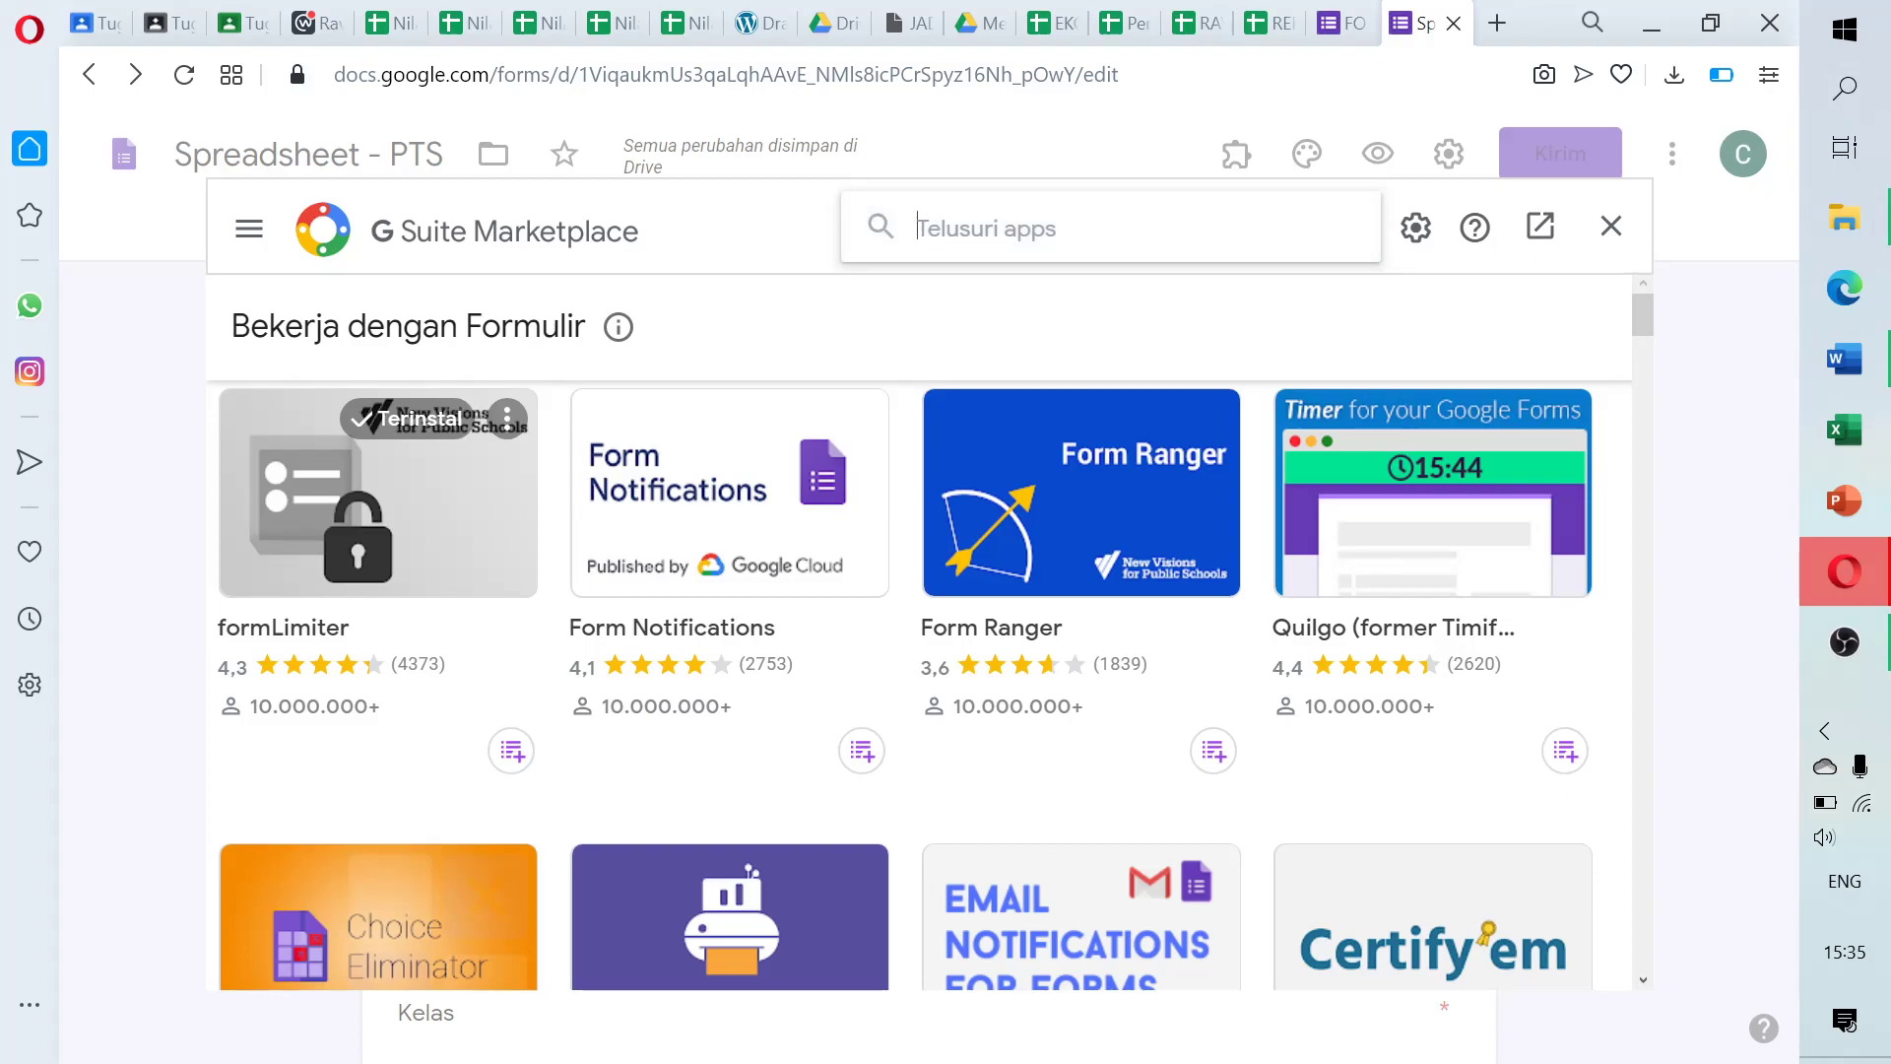
text(qul)
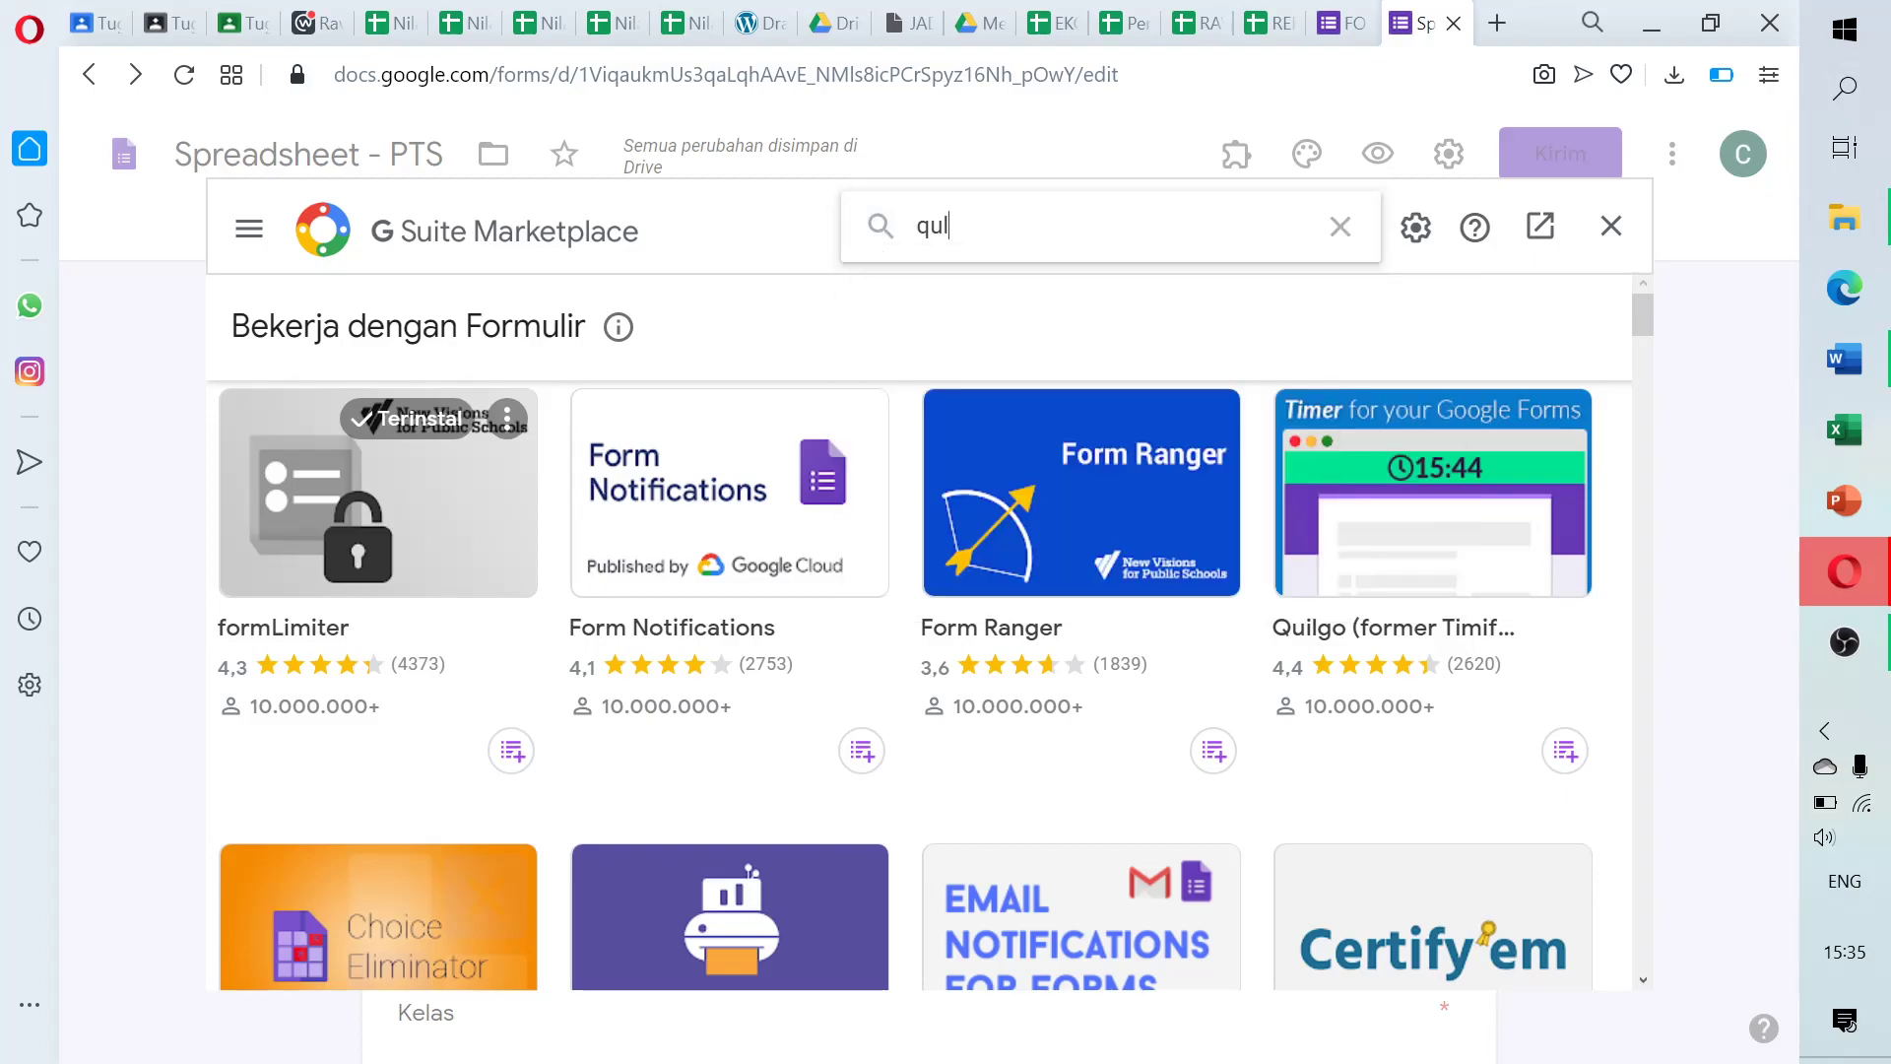
text(il)
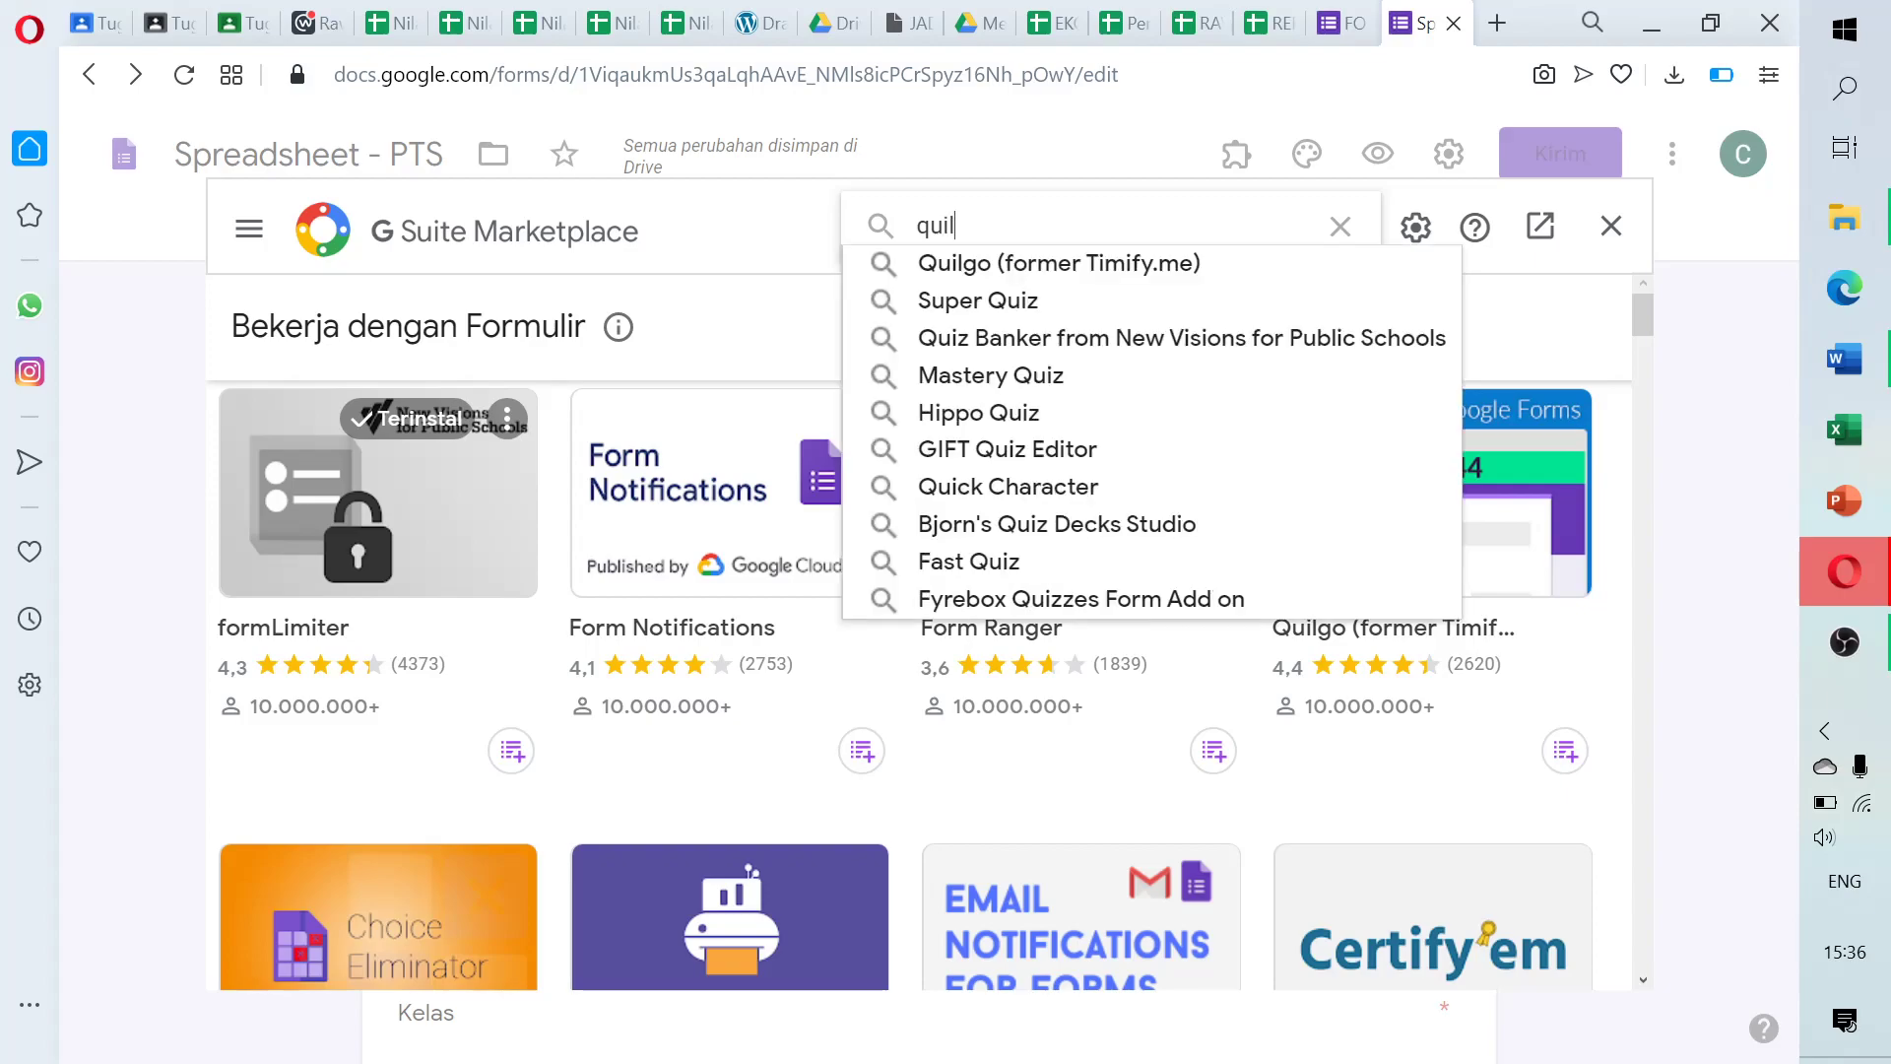
text(go)
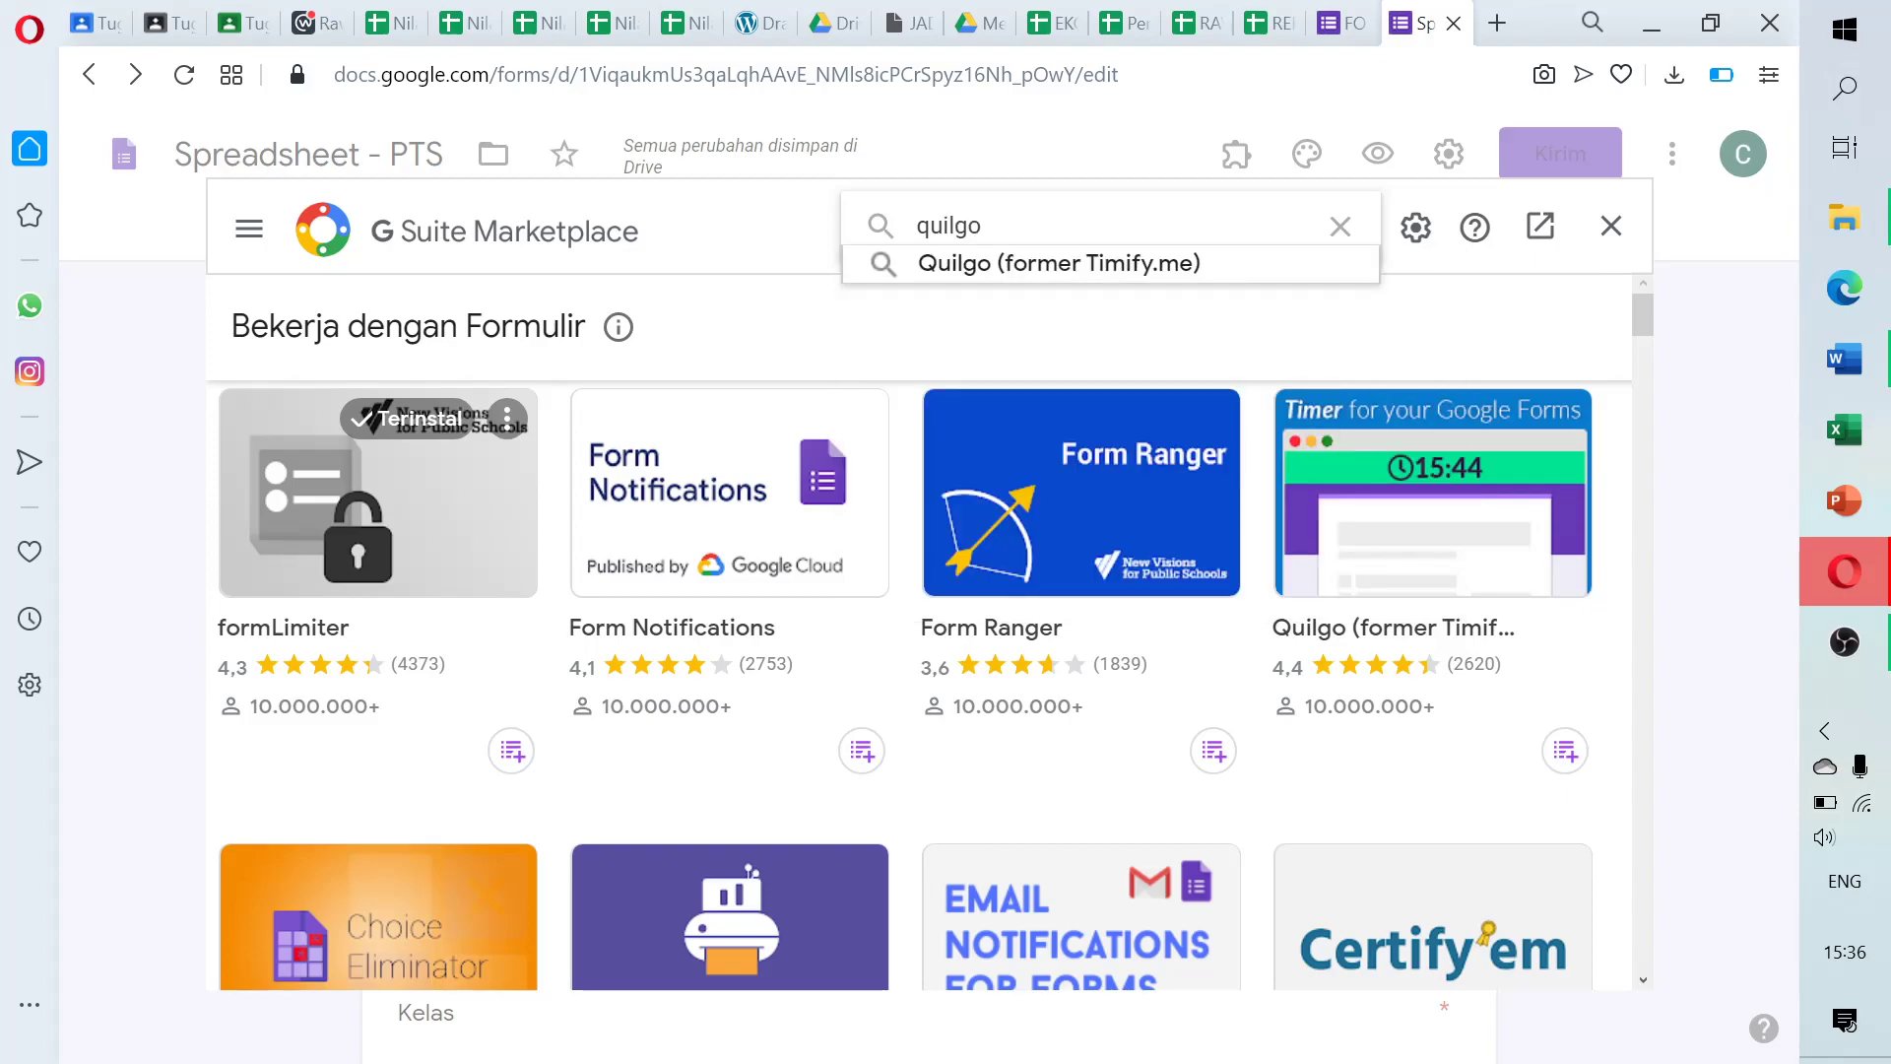
key(Return)
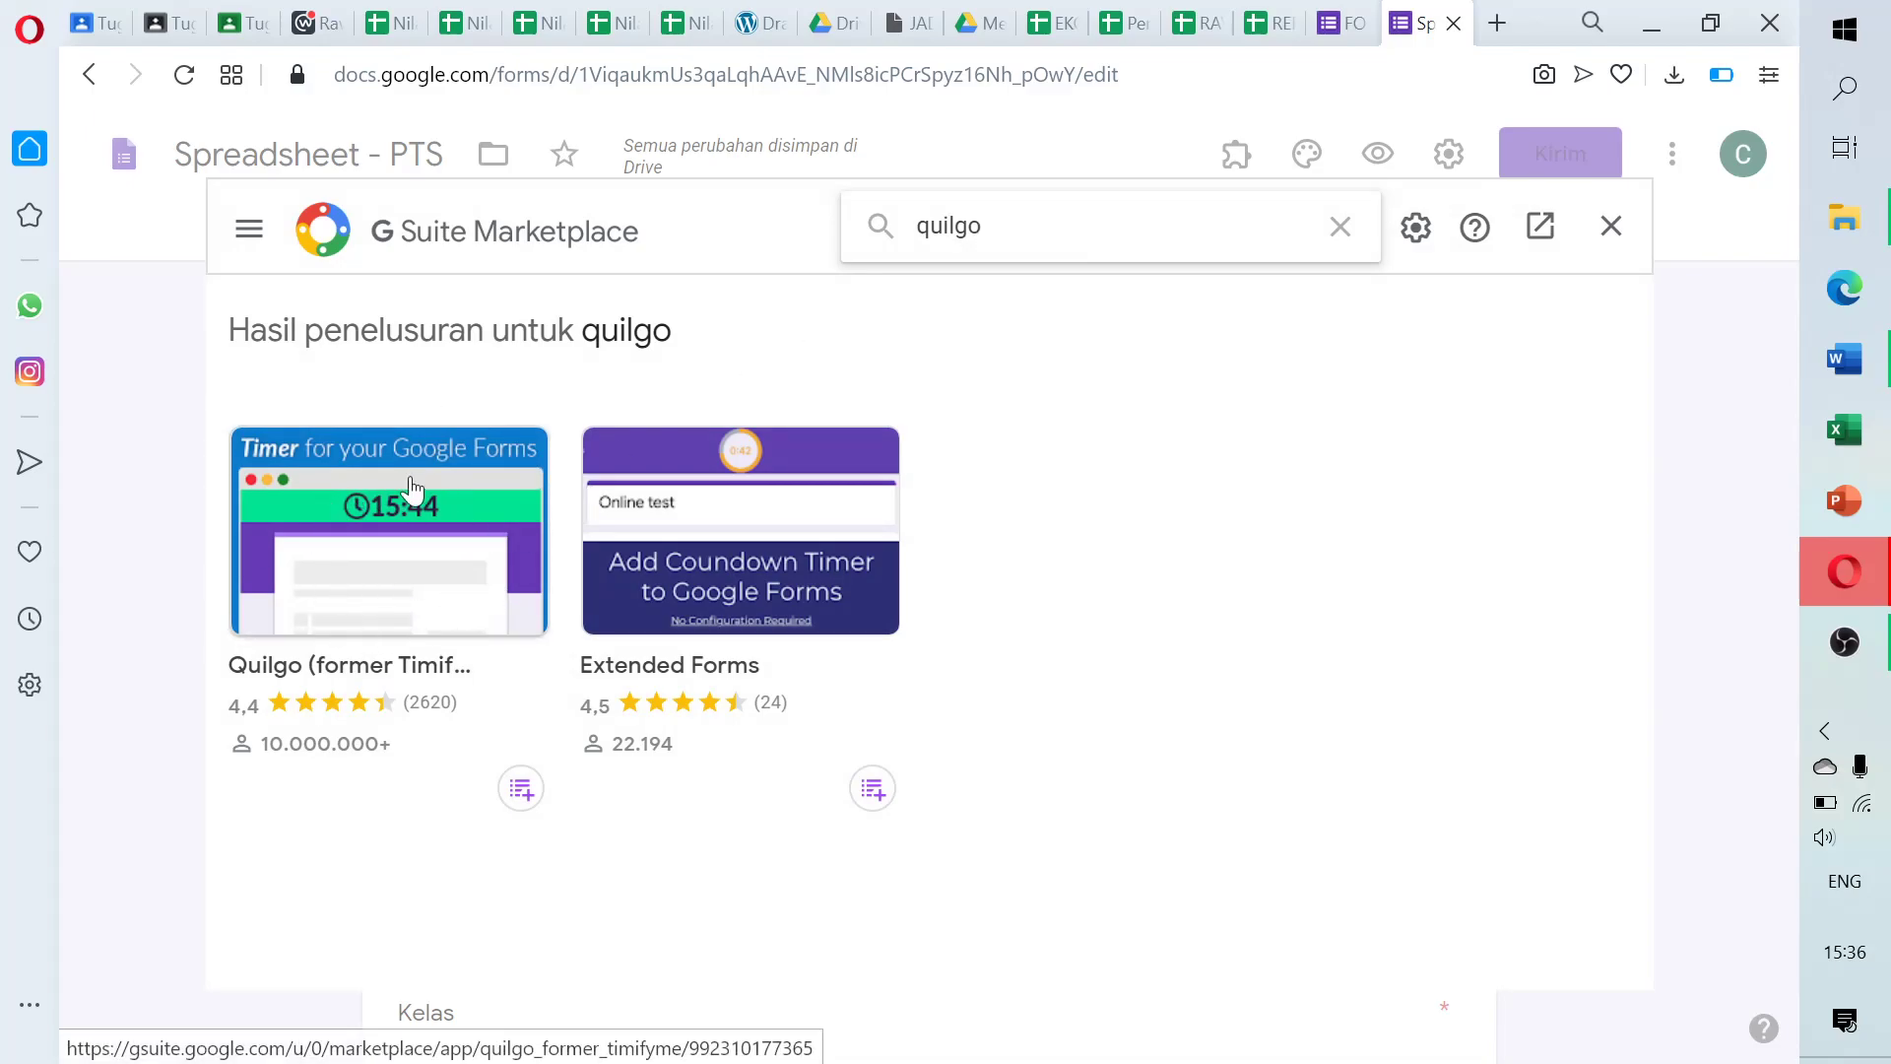
click(361, 557)
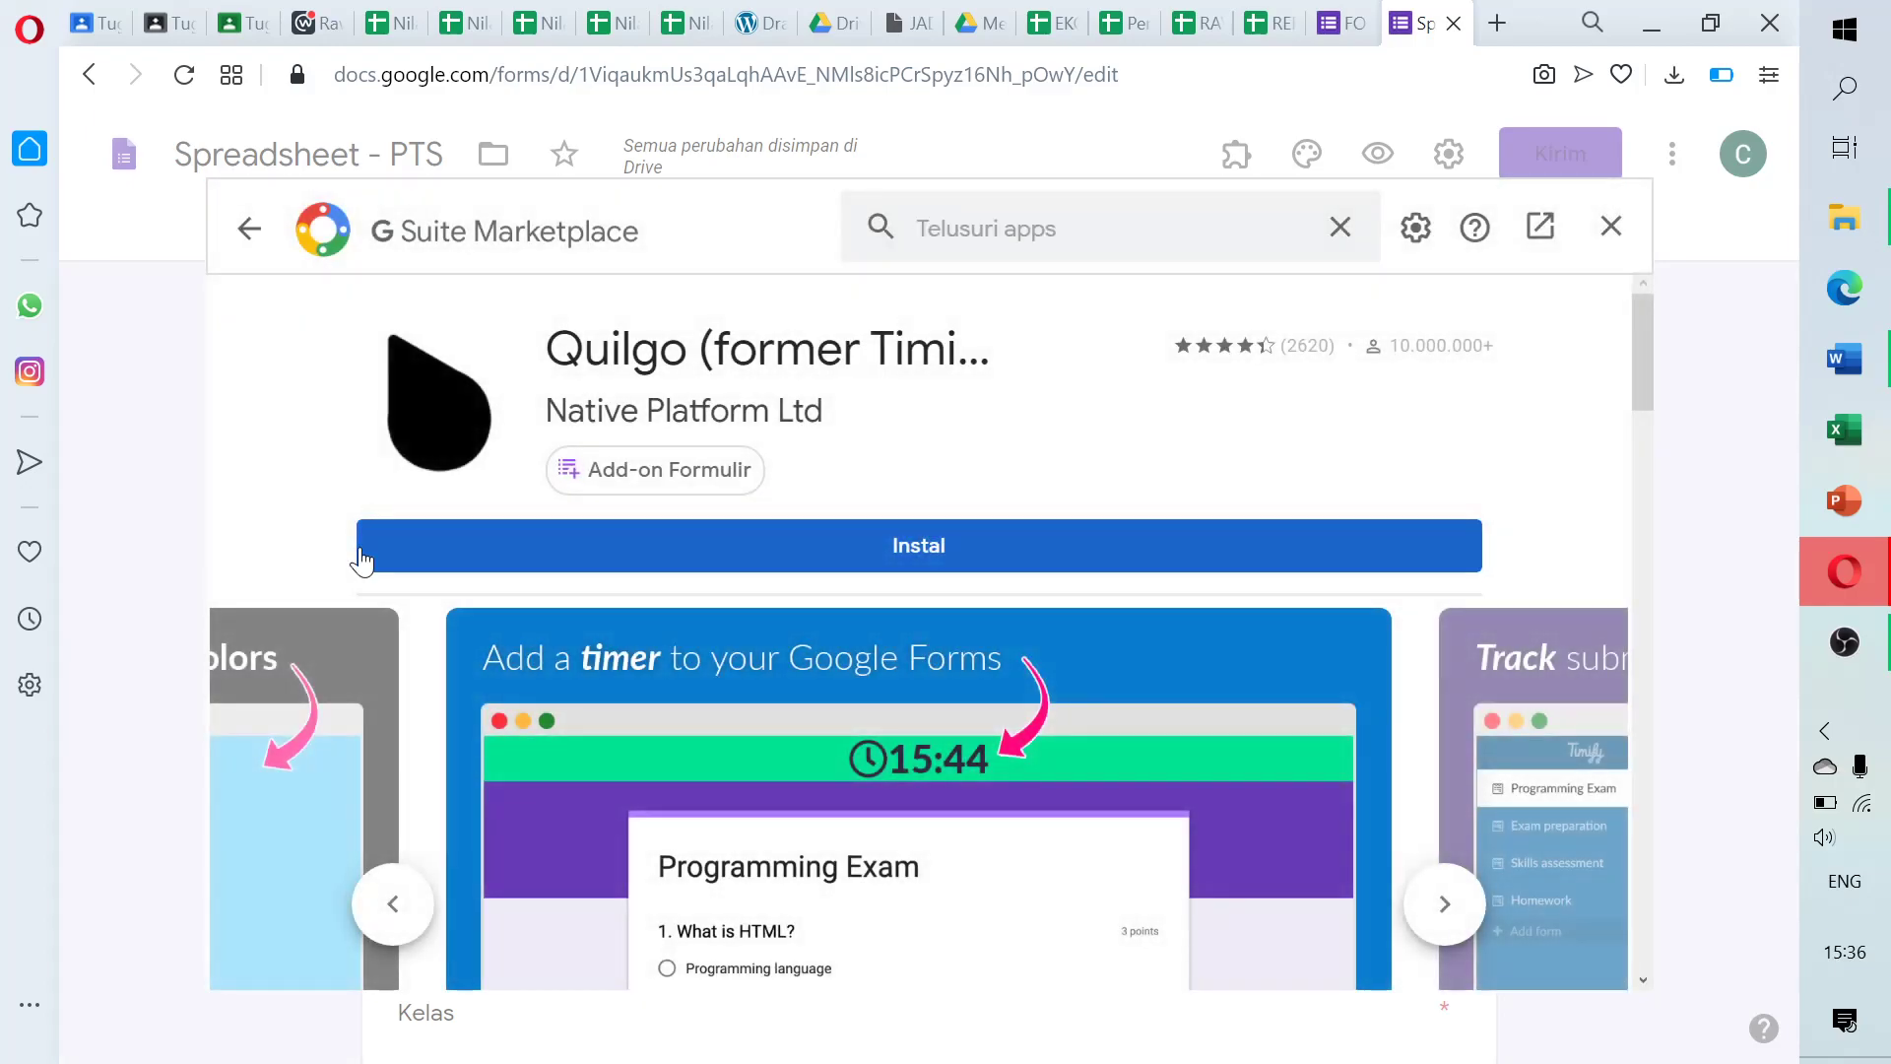
Install Quilgo, granting it access on the form owner's account and completing the setup dialog
click(814, 549)
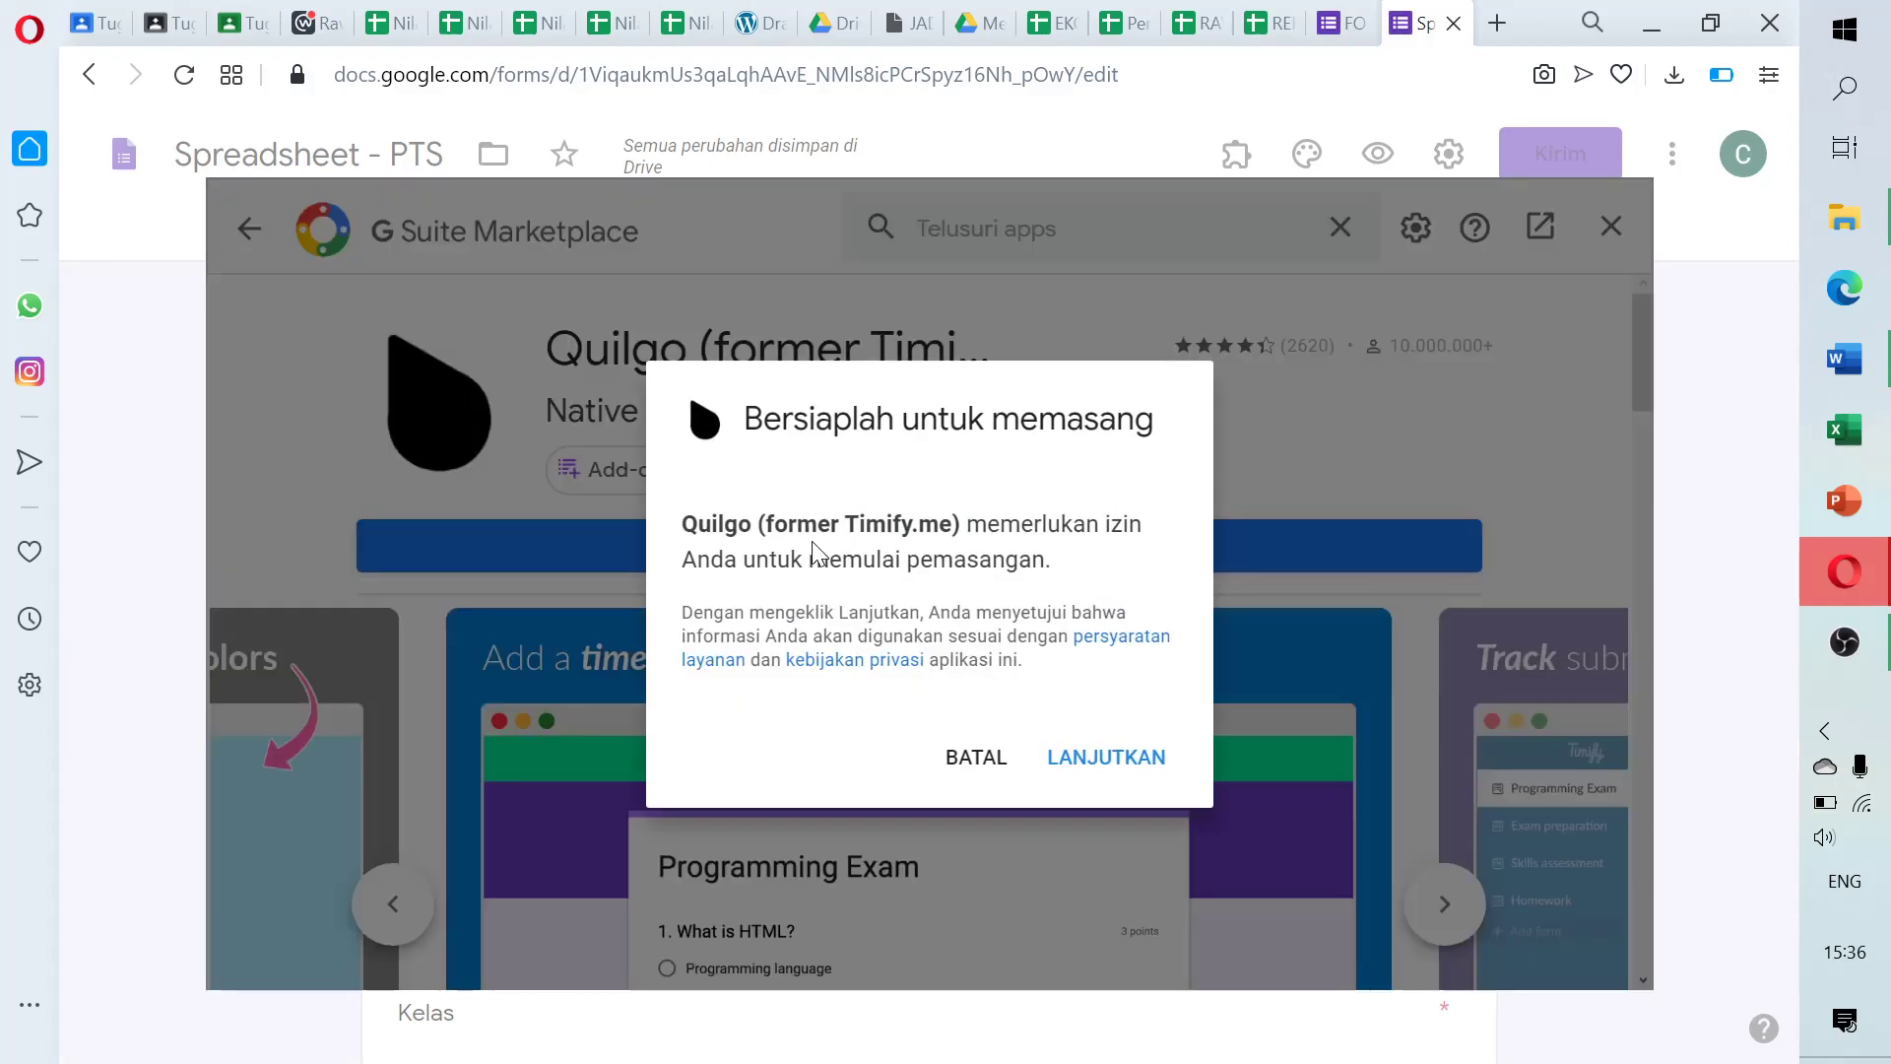
click(1114, 767)
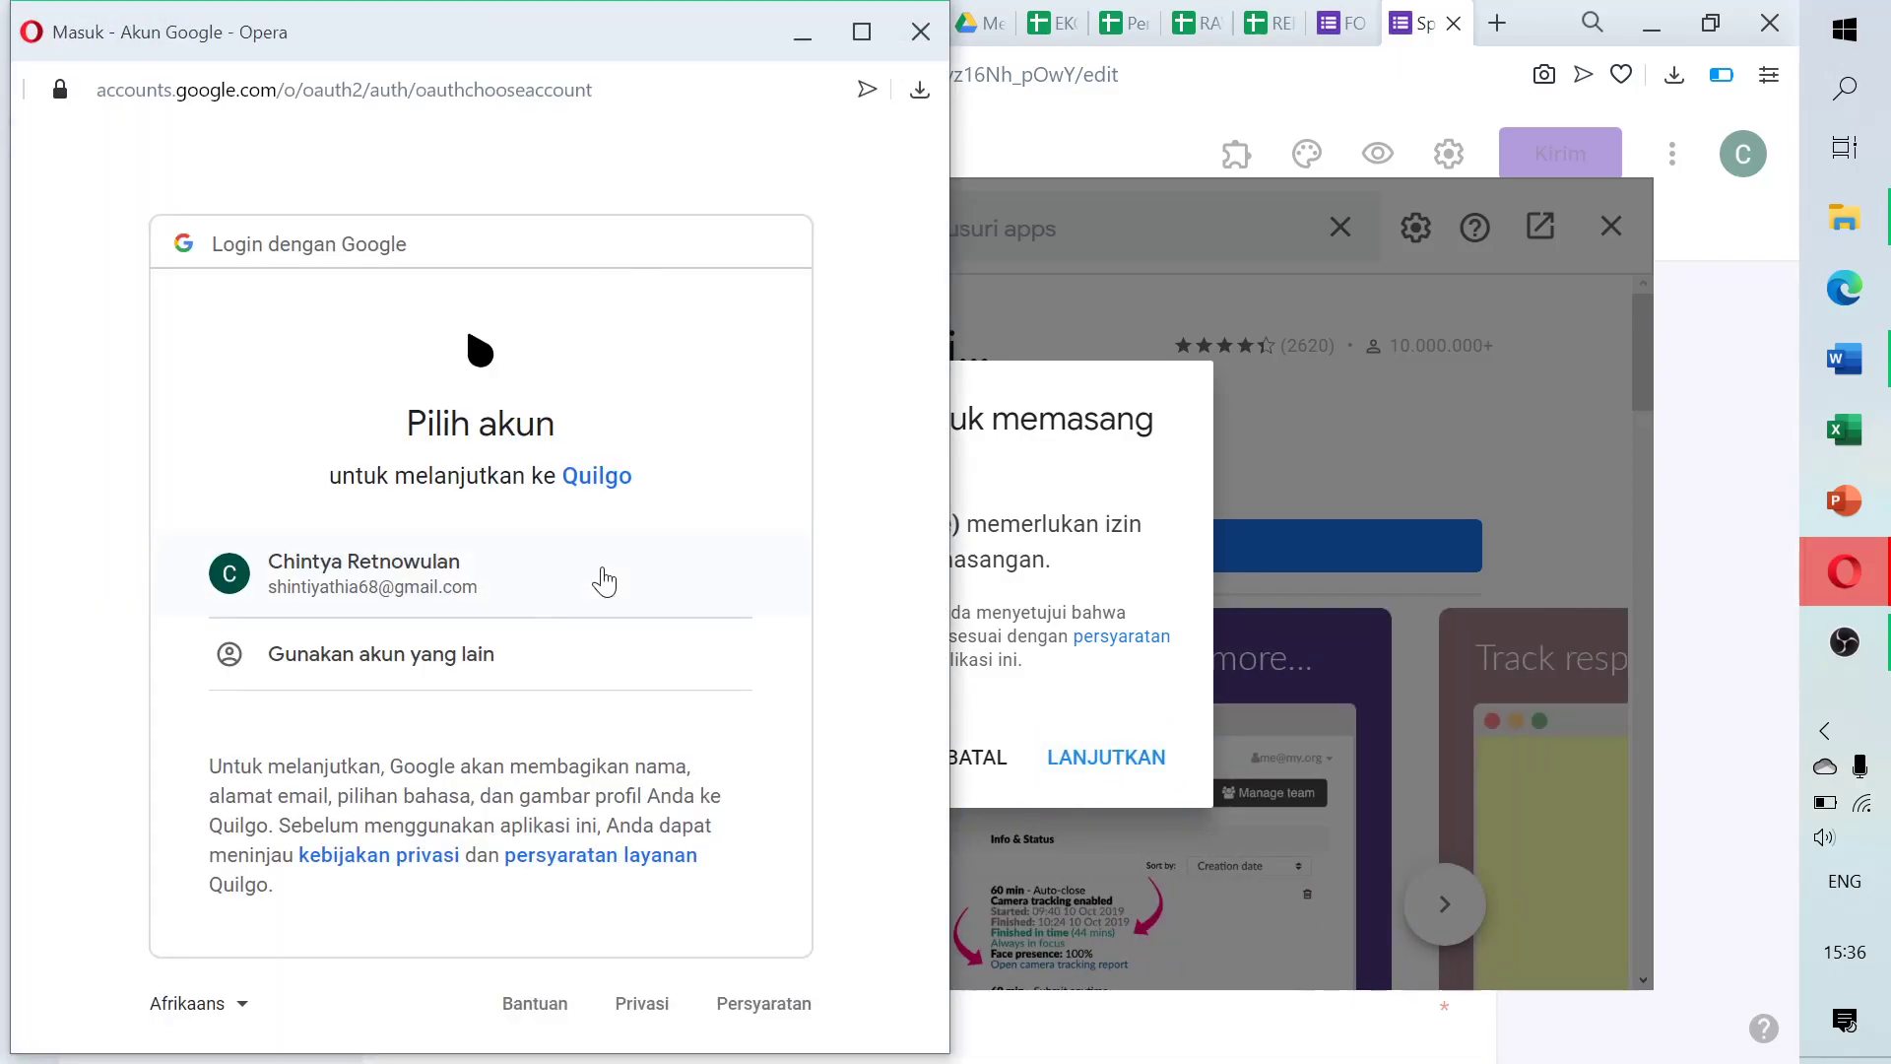
click(395, 567)
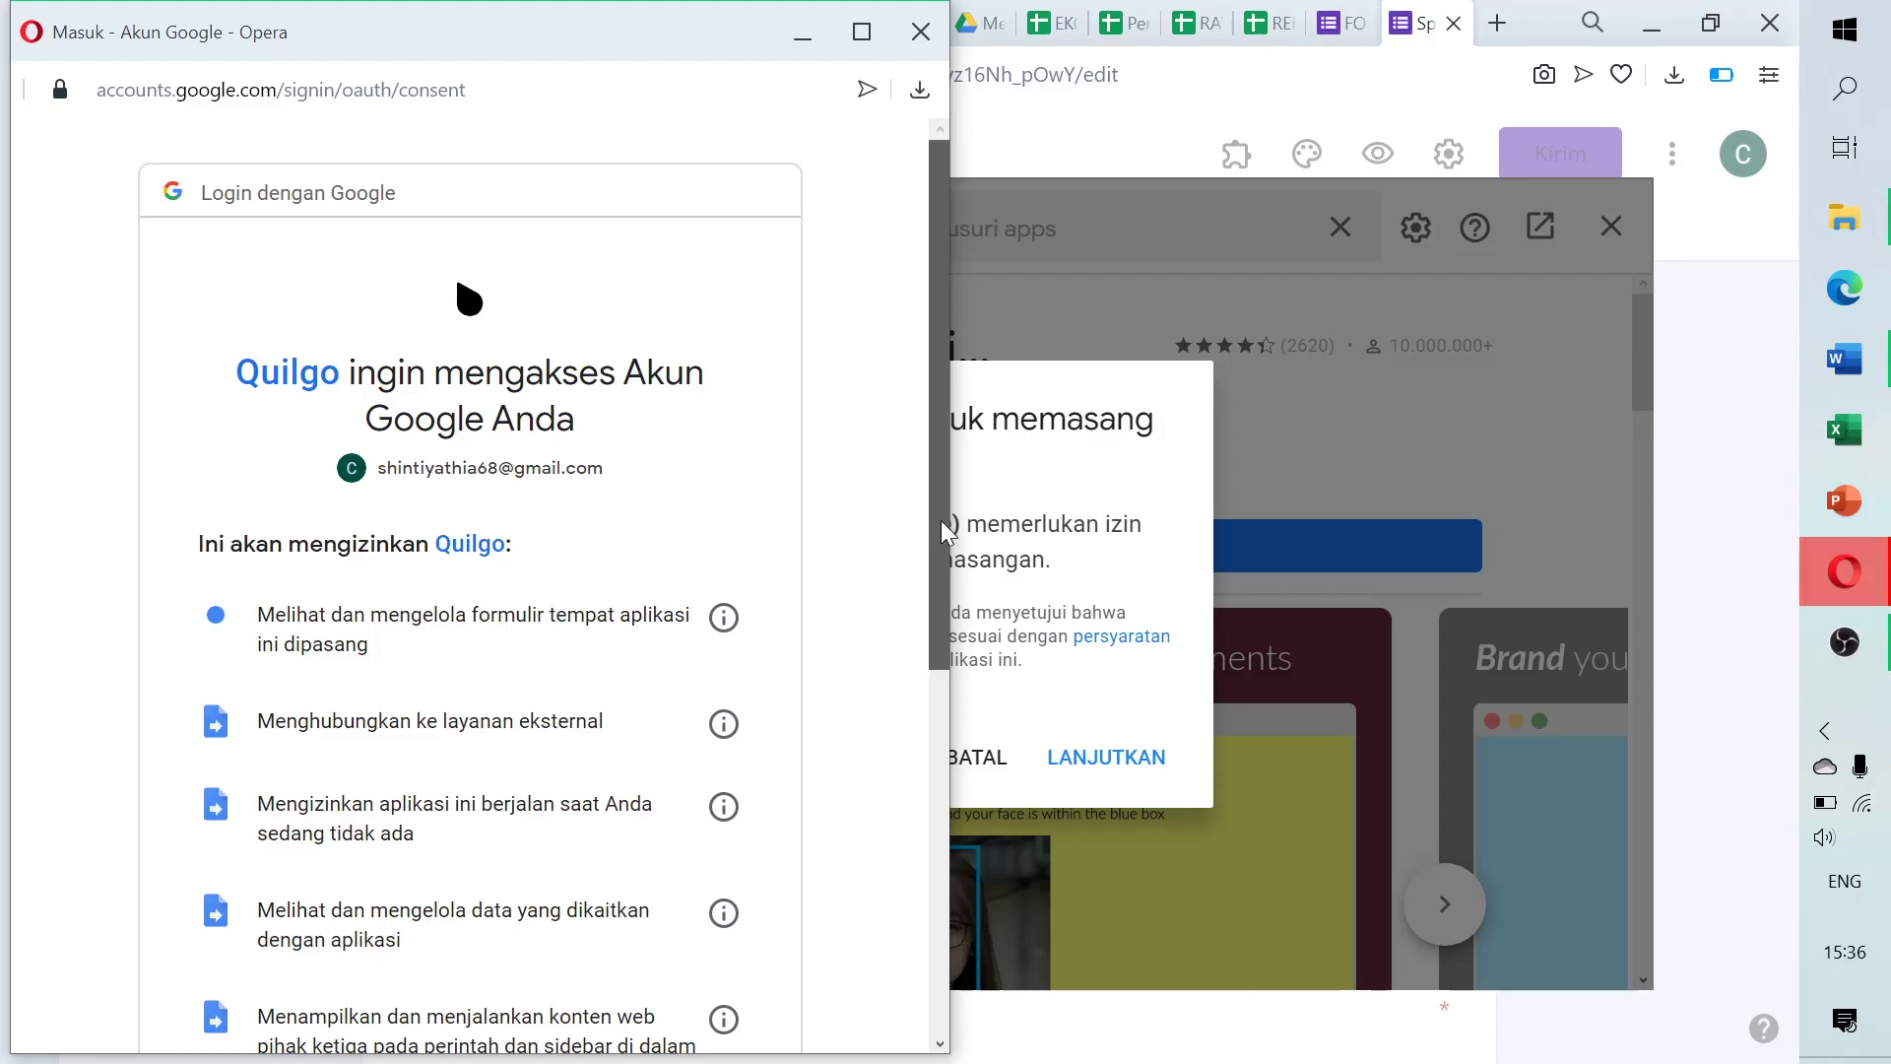
drag(942, 520, 953, 985)
click(654, 842)
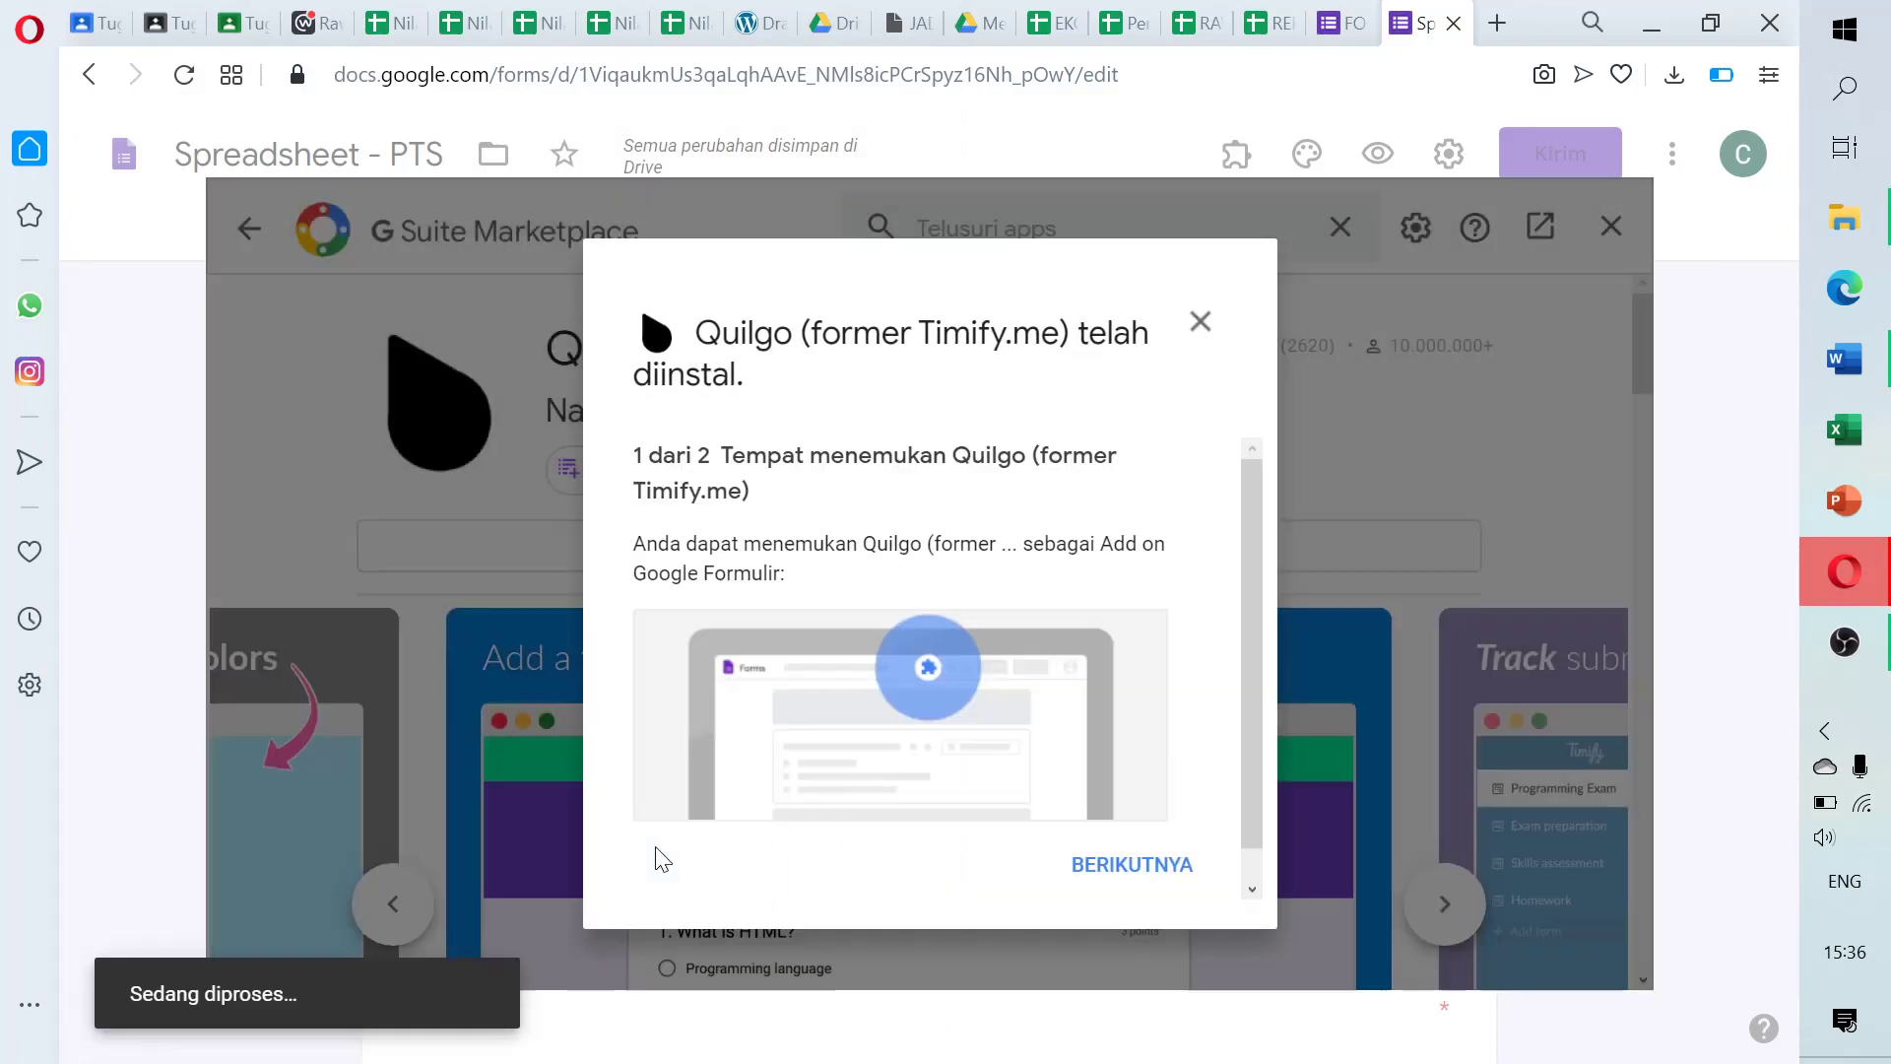
click(1123, 869)
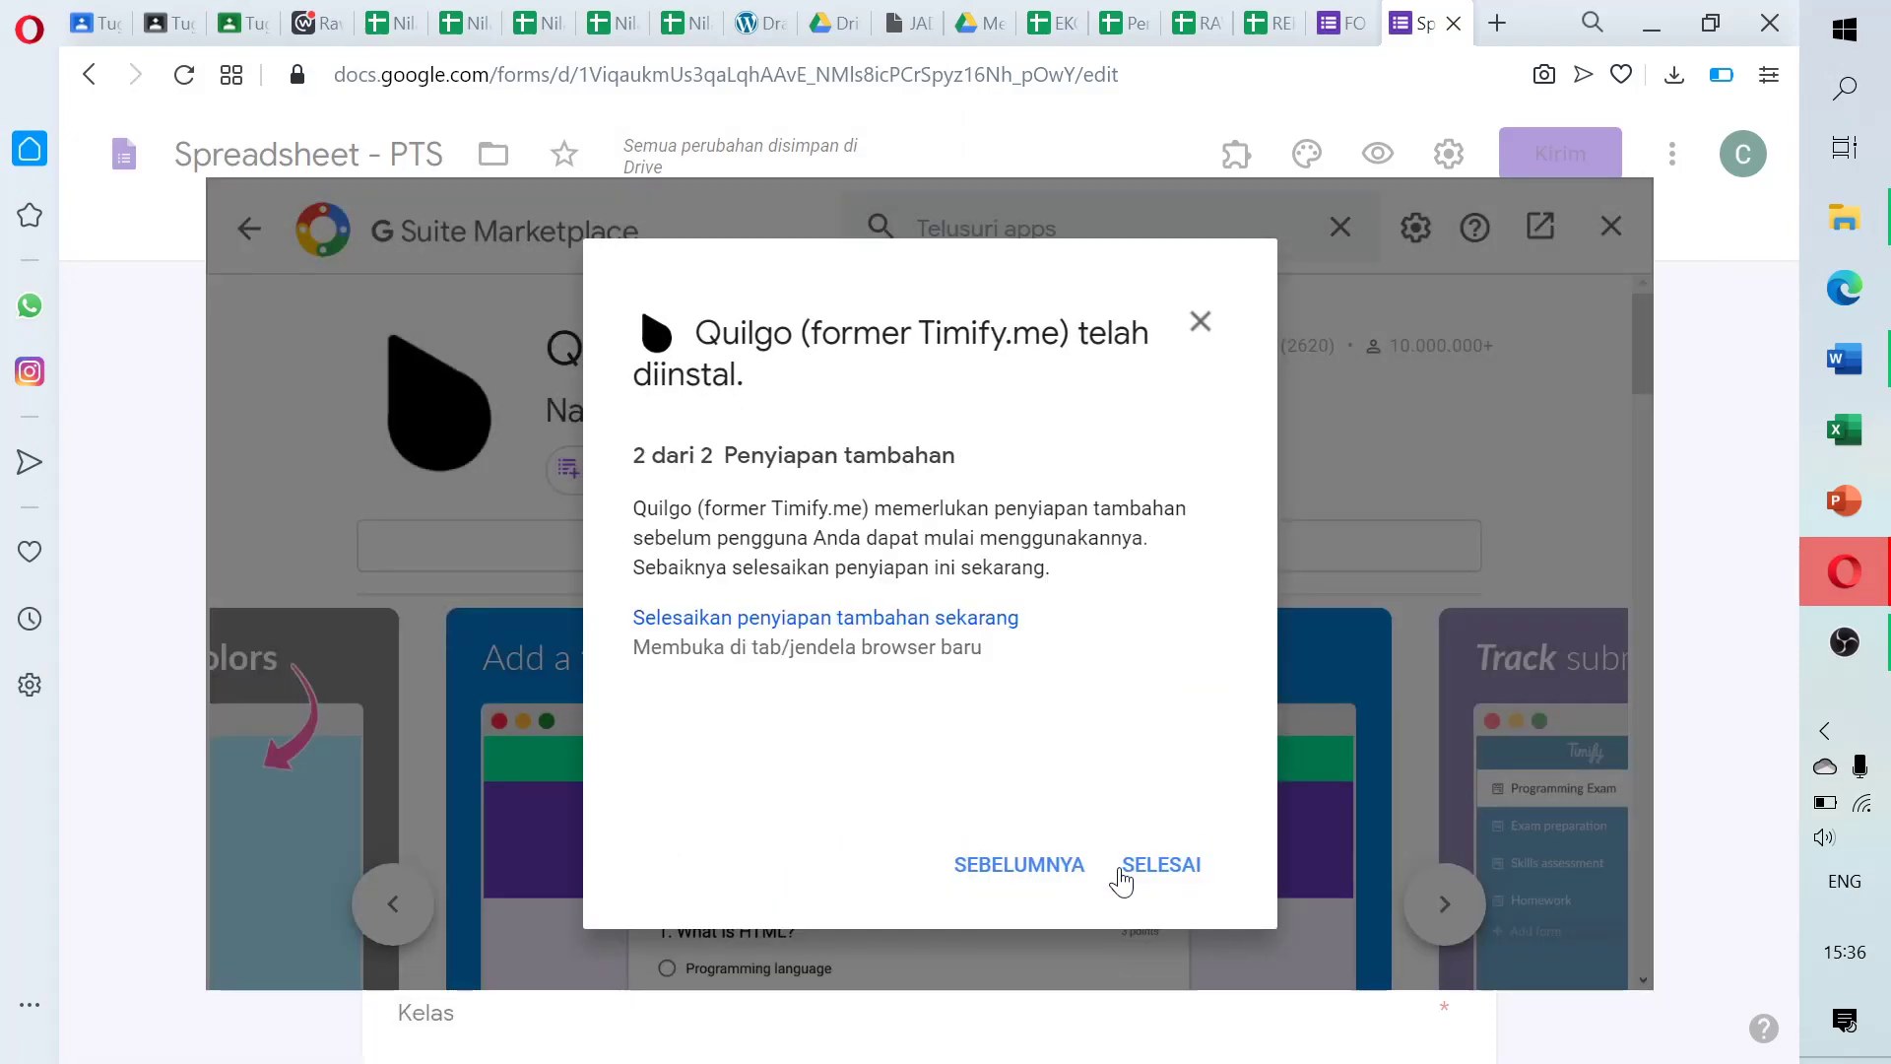
click(1160, 866)
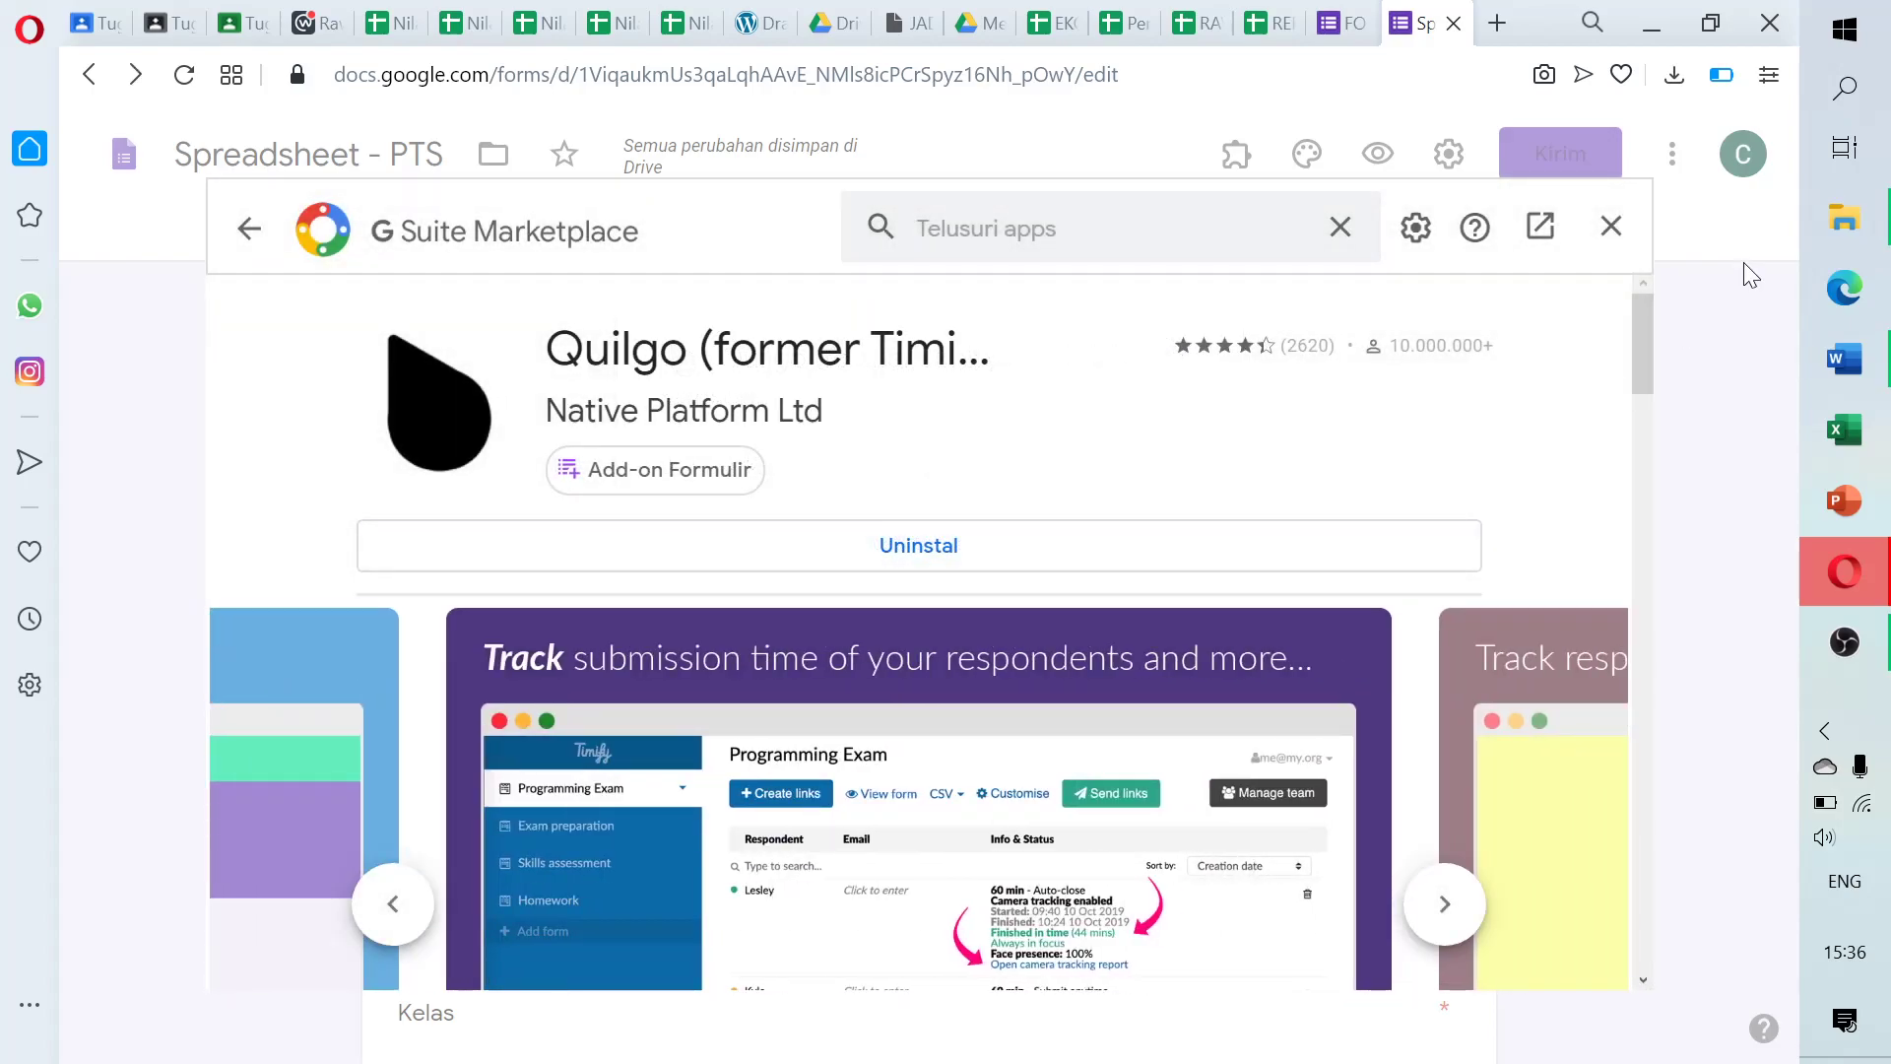
Enable Quilgo through the Timify.me add-on for the Spreadsheet - PTS form, then close its panel
click(1611, 228)
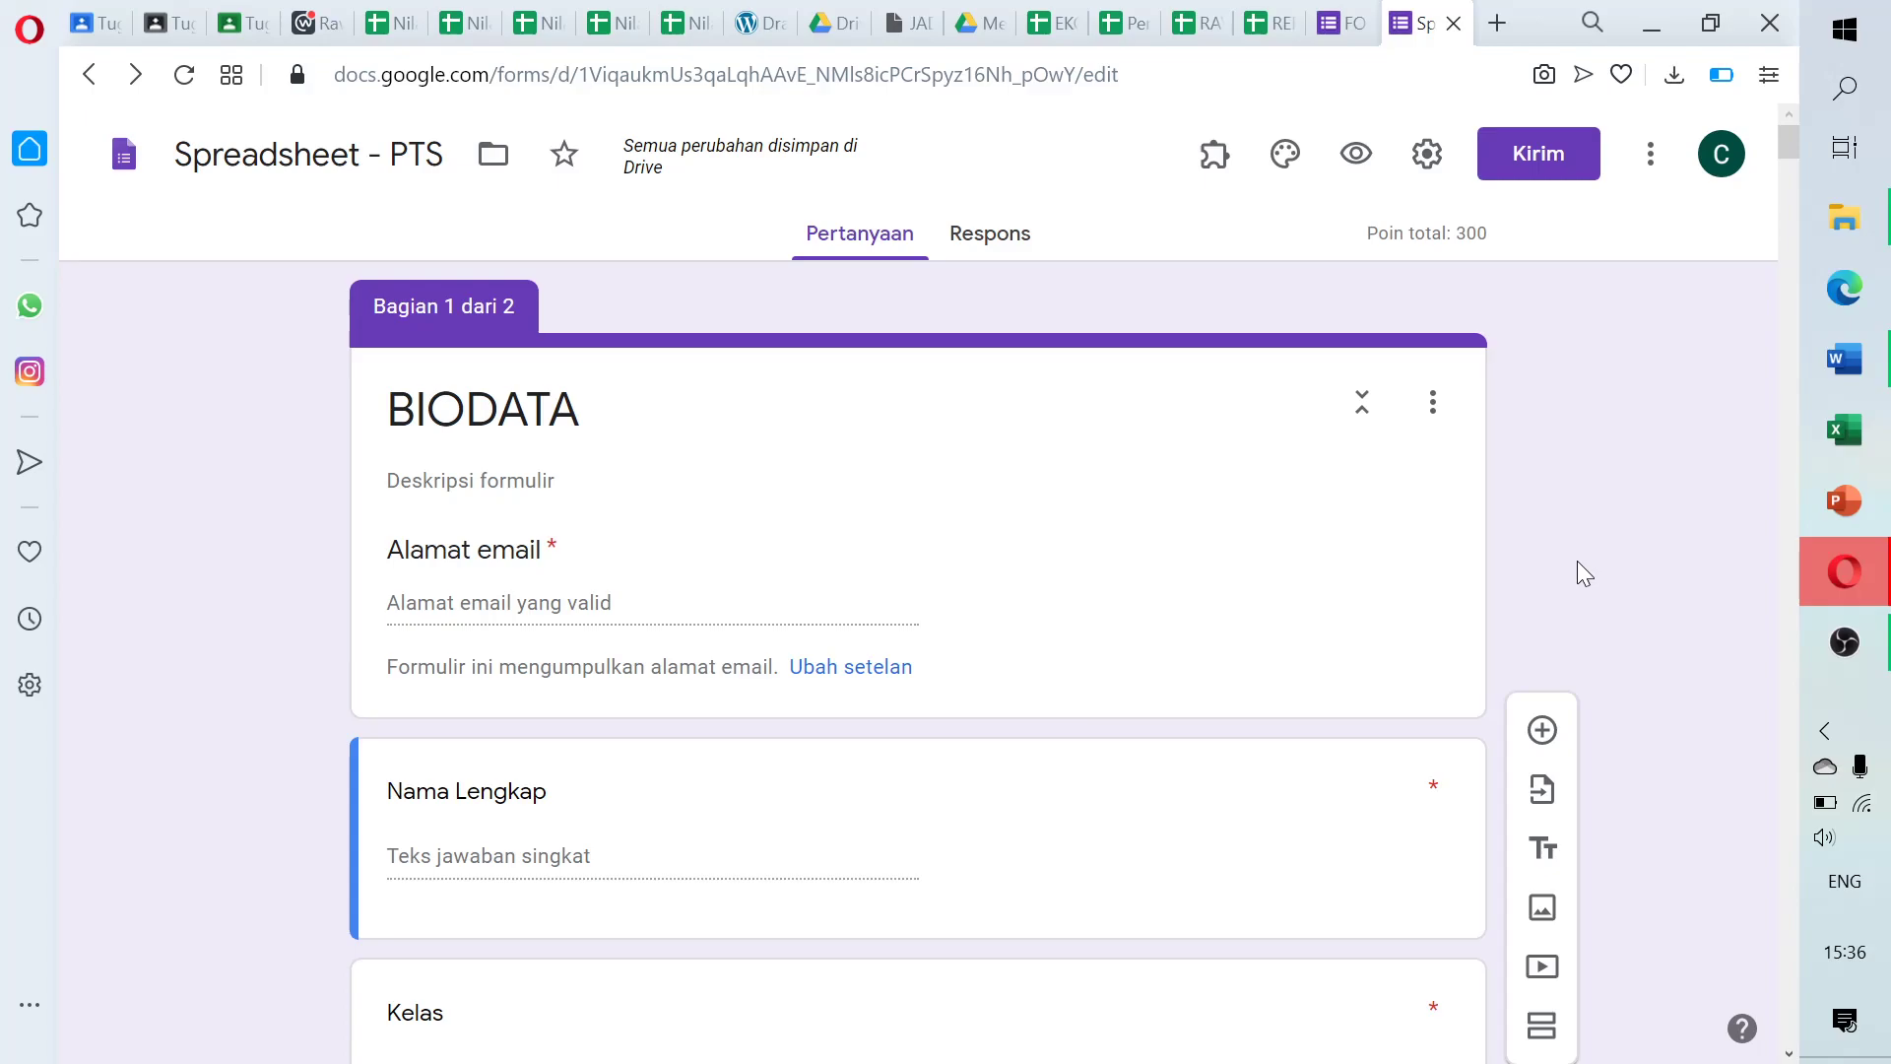
click(1221, 157)
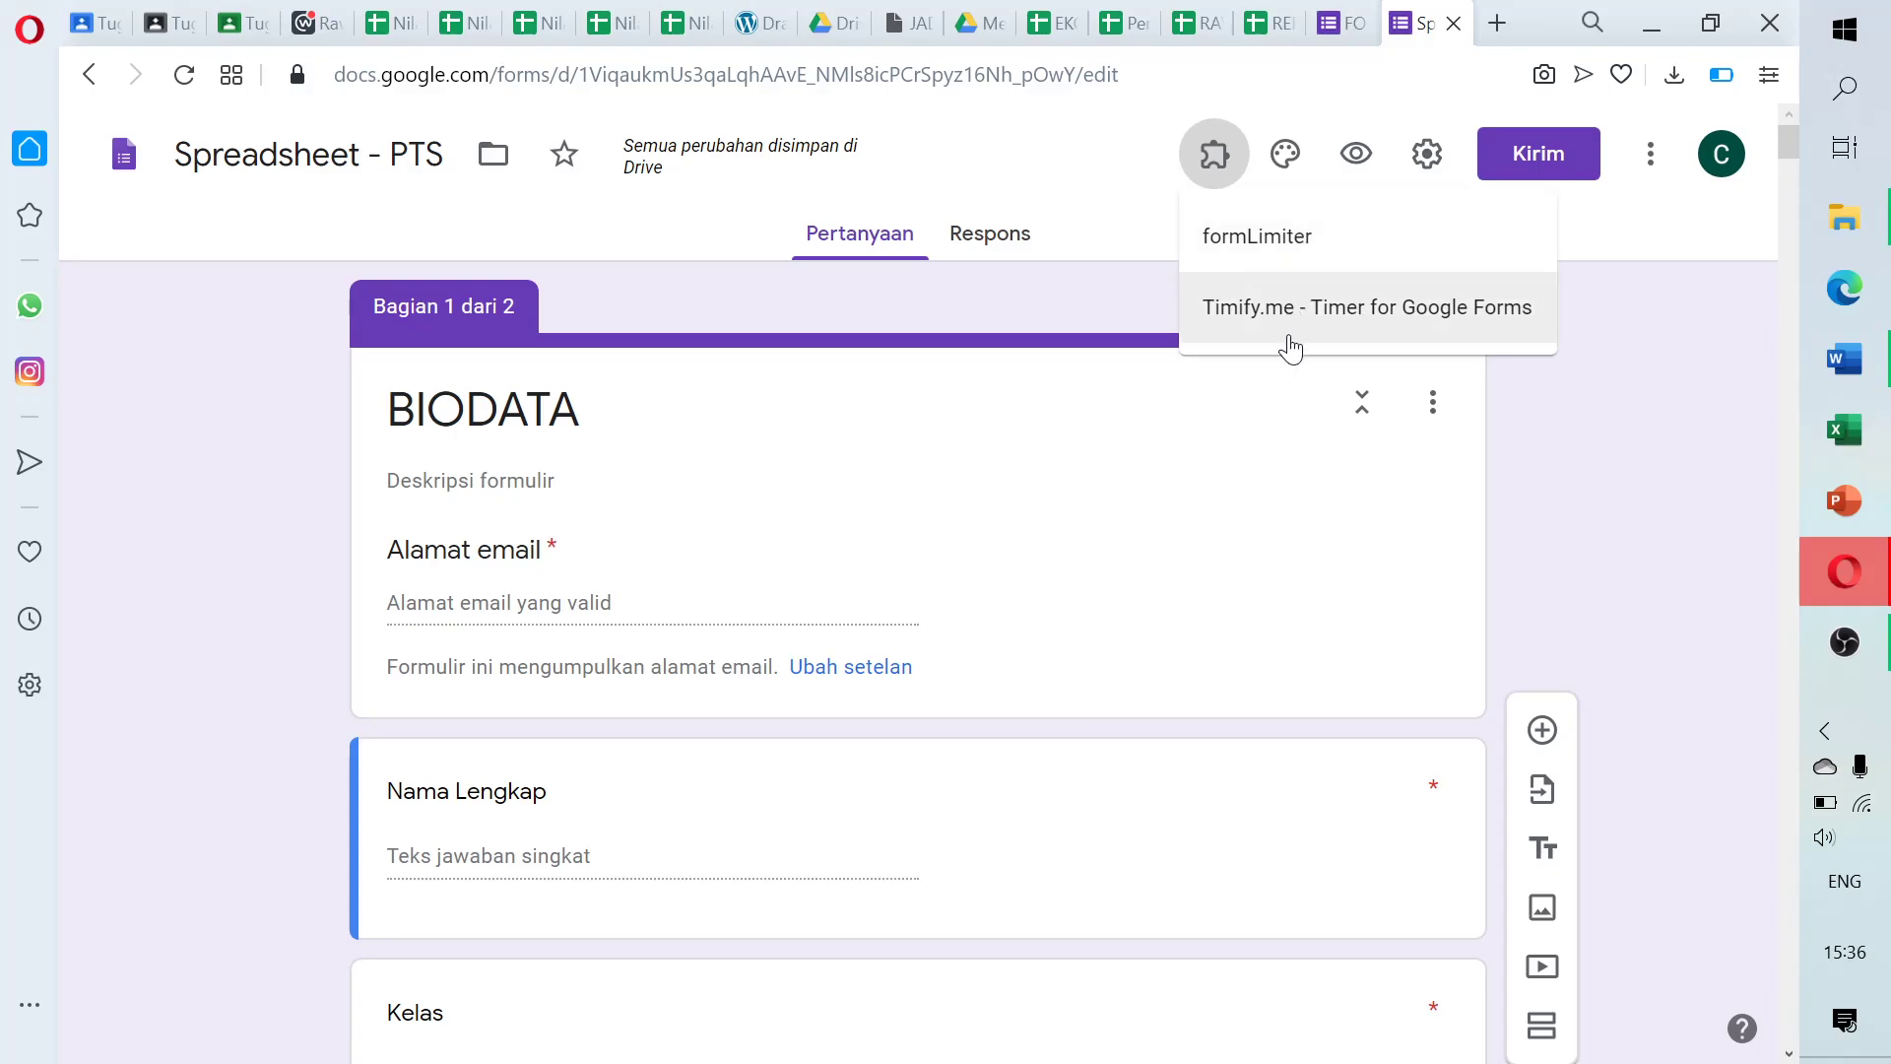
click(1309, 314)
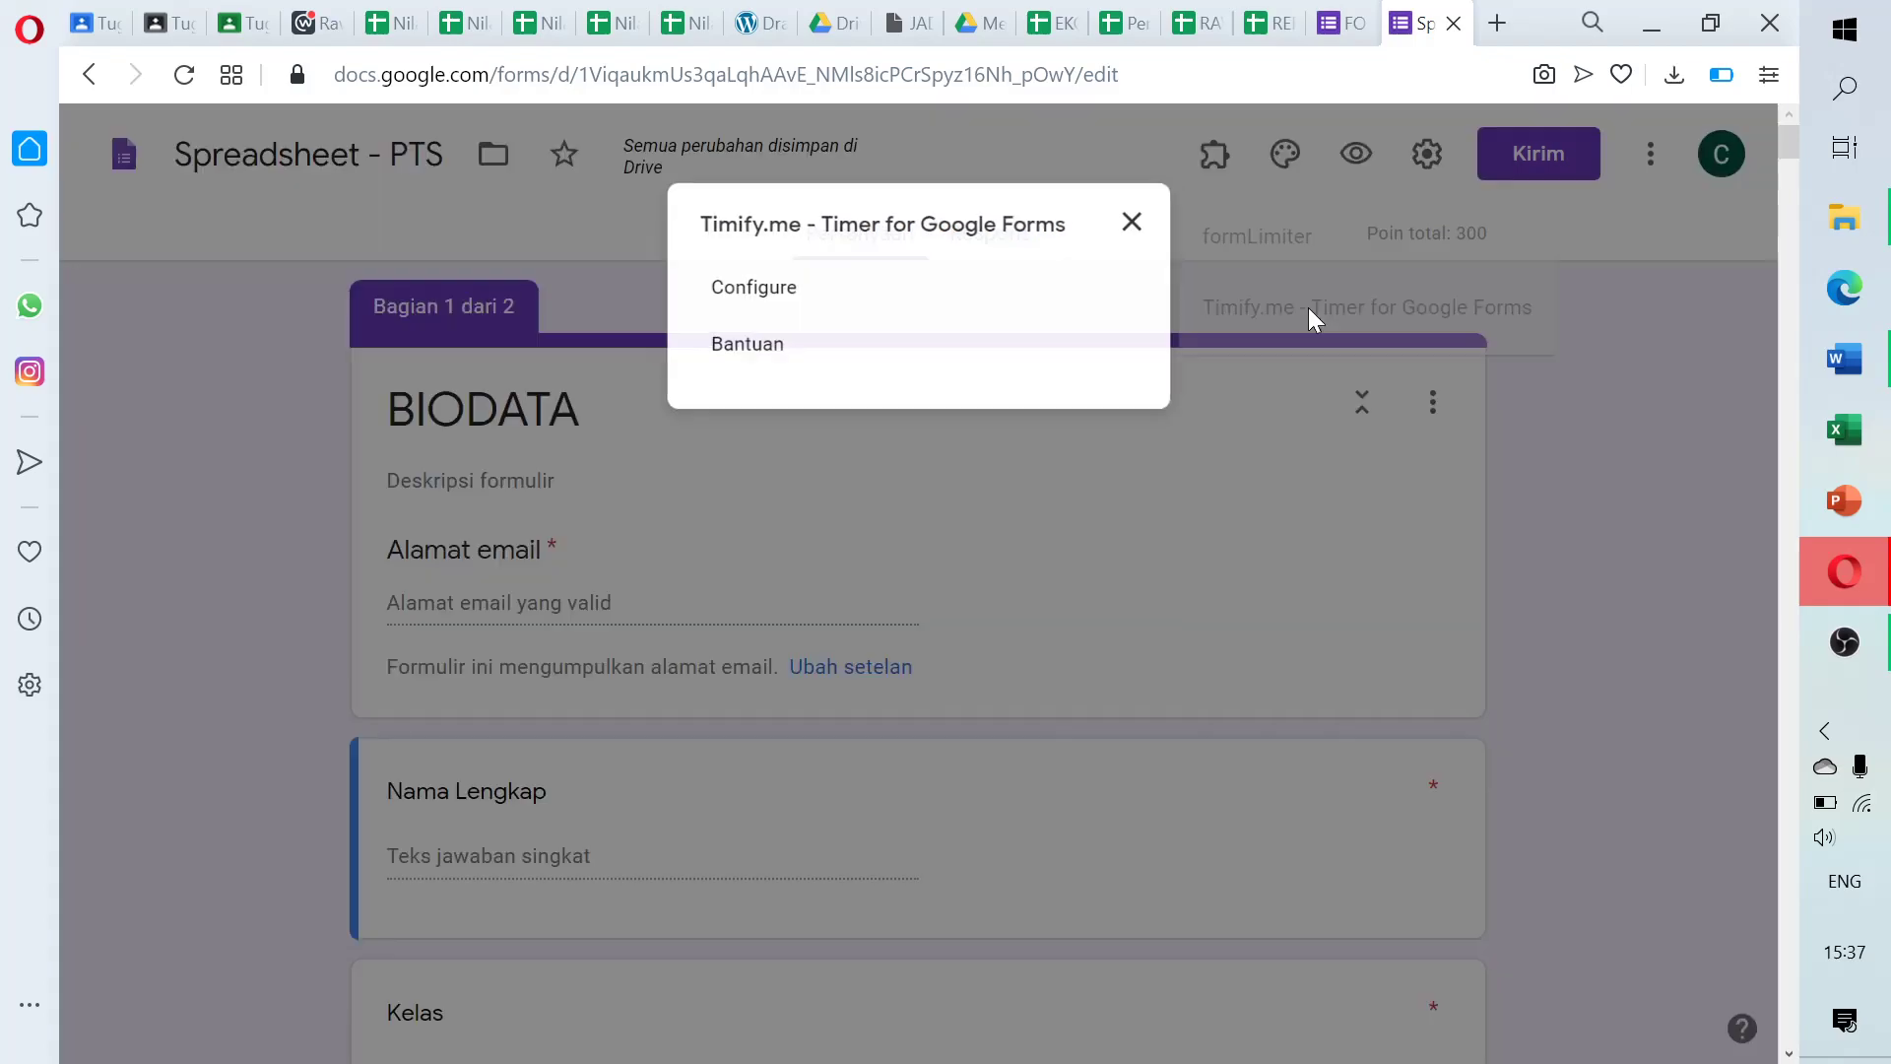
click(743, 287)
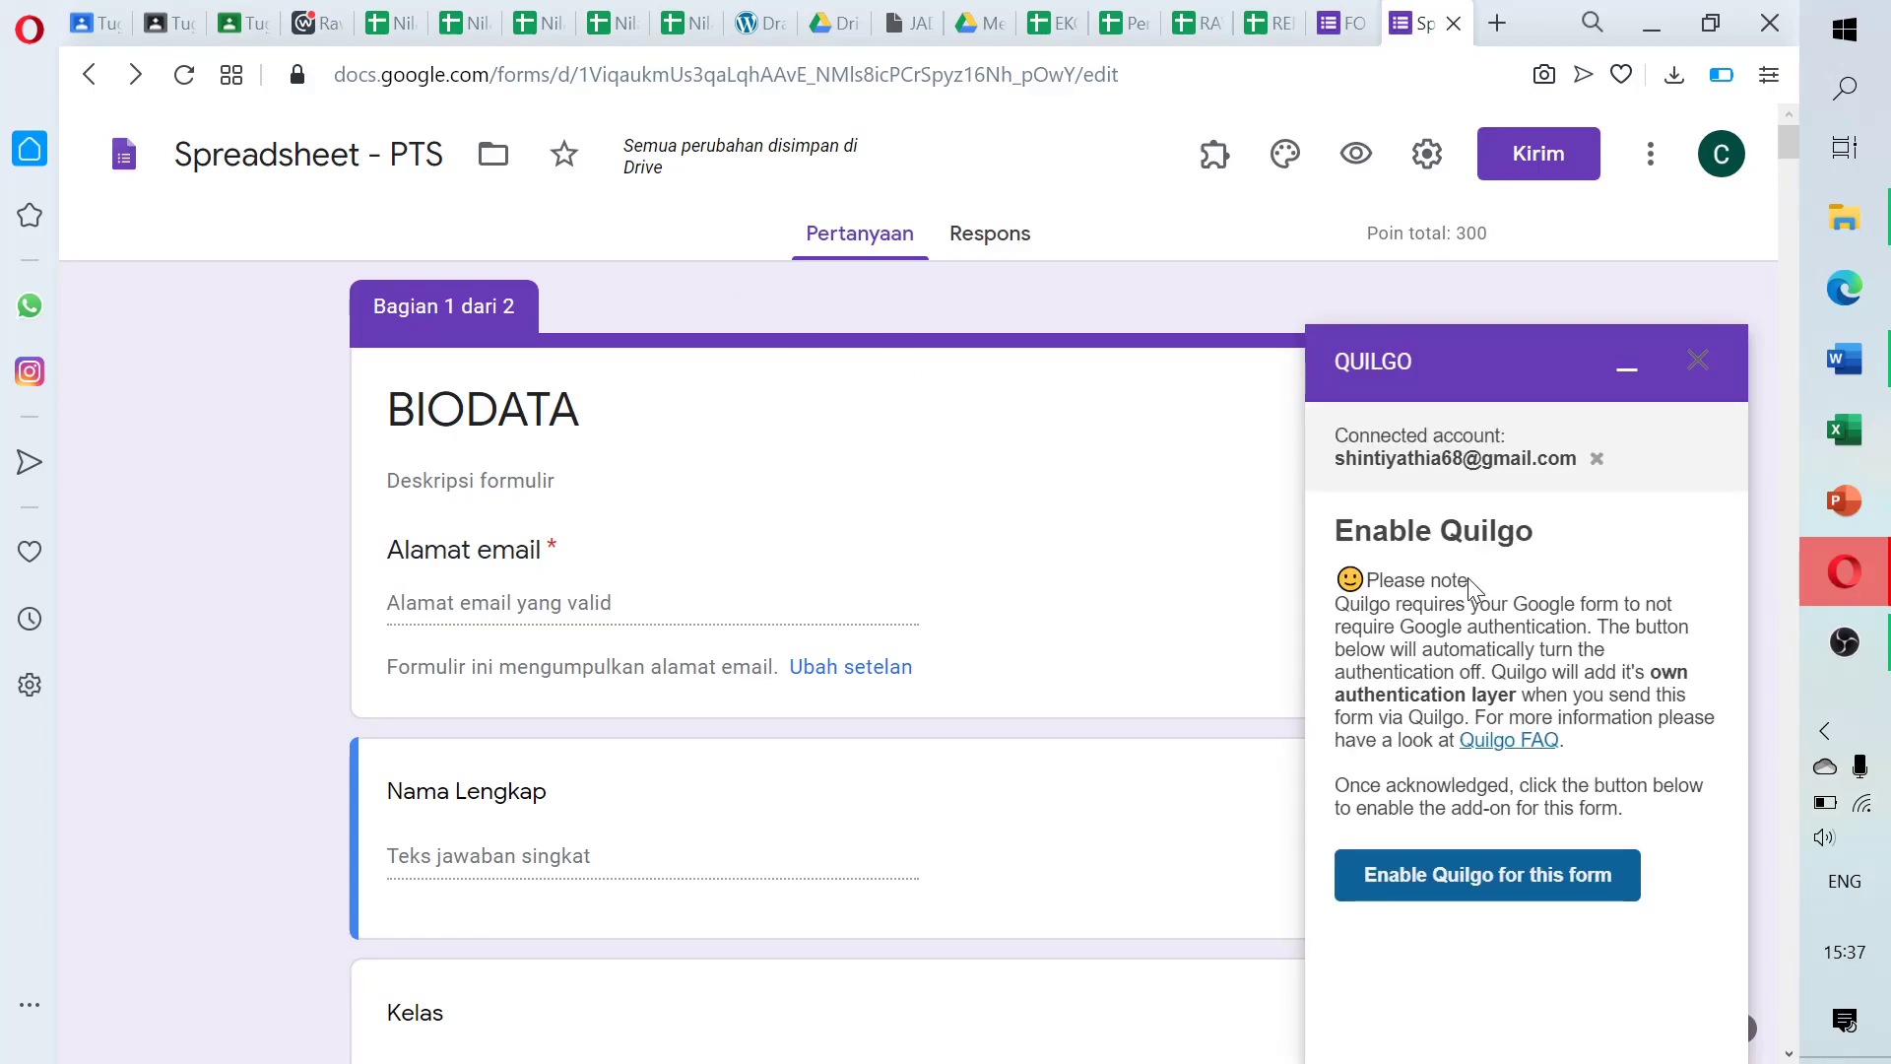
click(1449, 879)
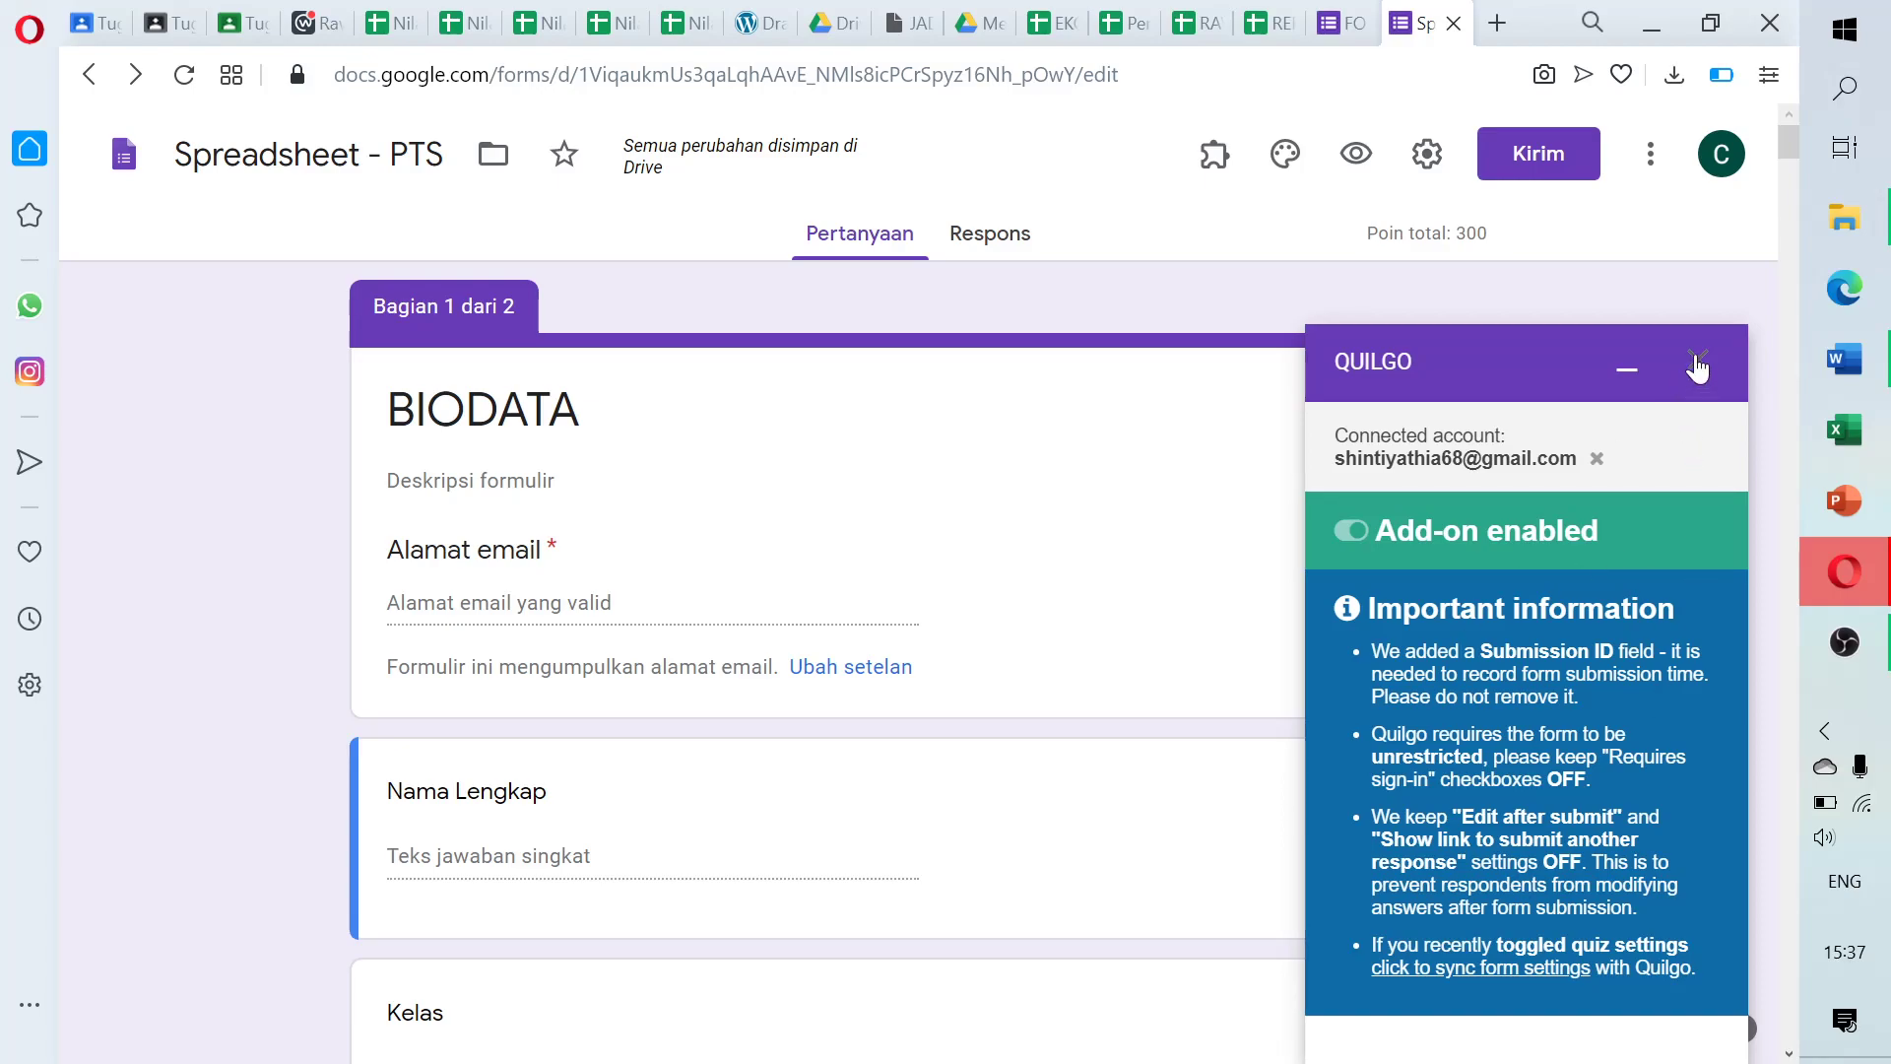
click(1696, 359)
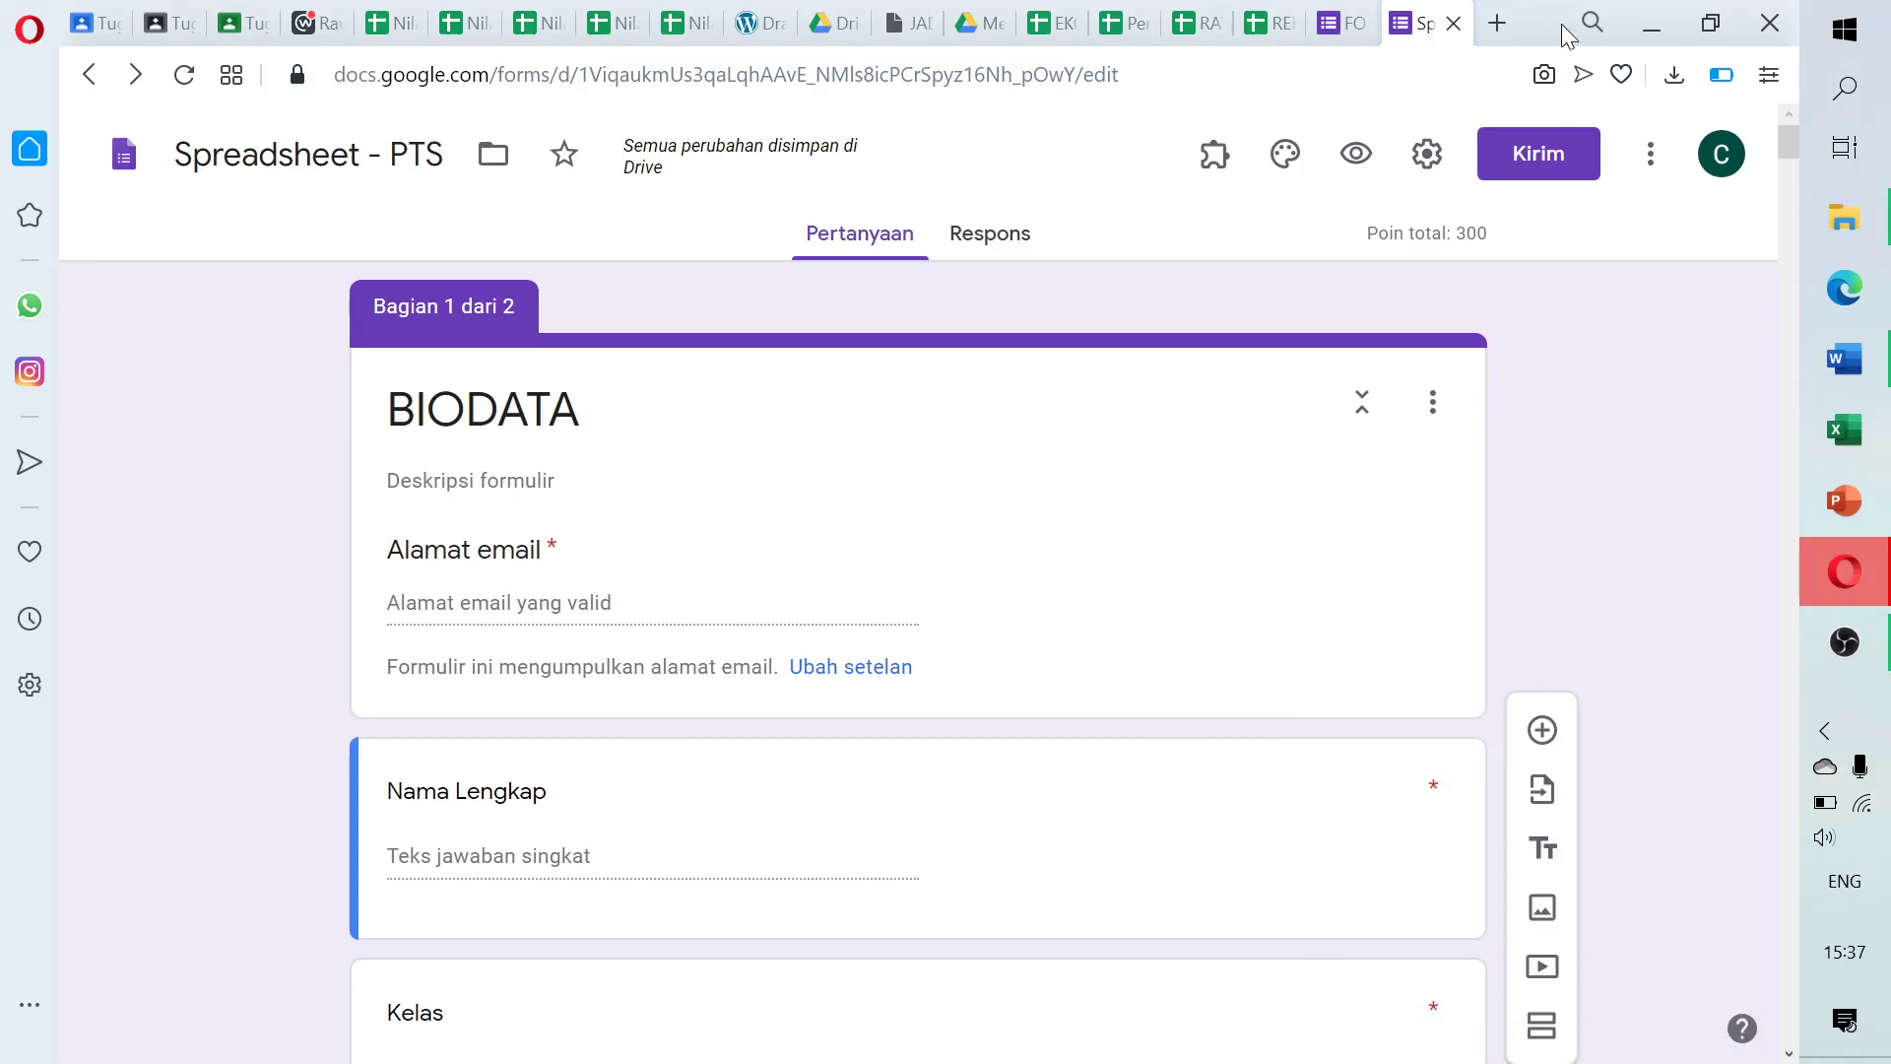
Load the Quilgo dashboard at quilgo.com/app/ in a new browser tab
click(1497, 22)
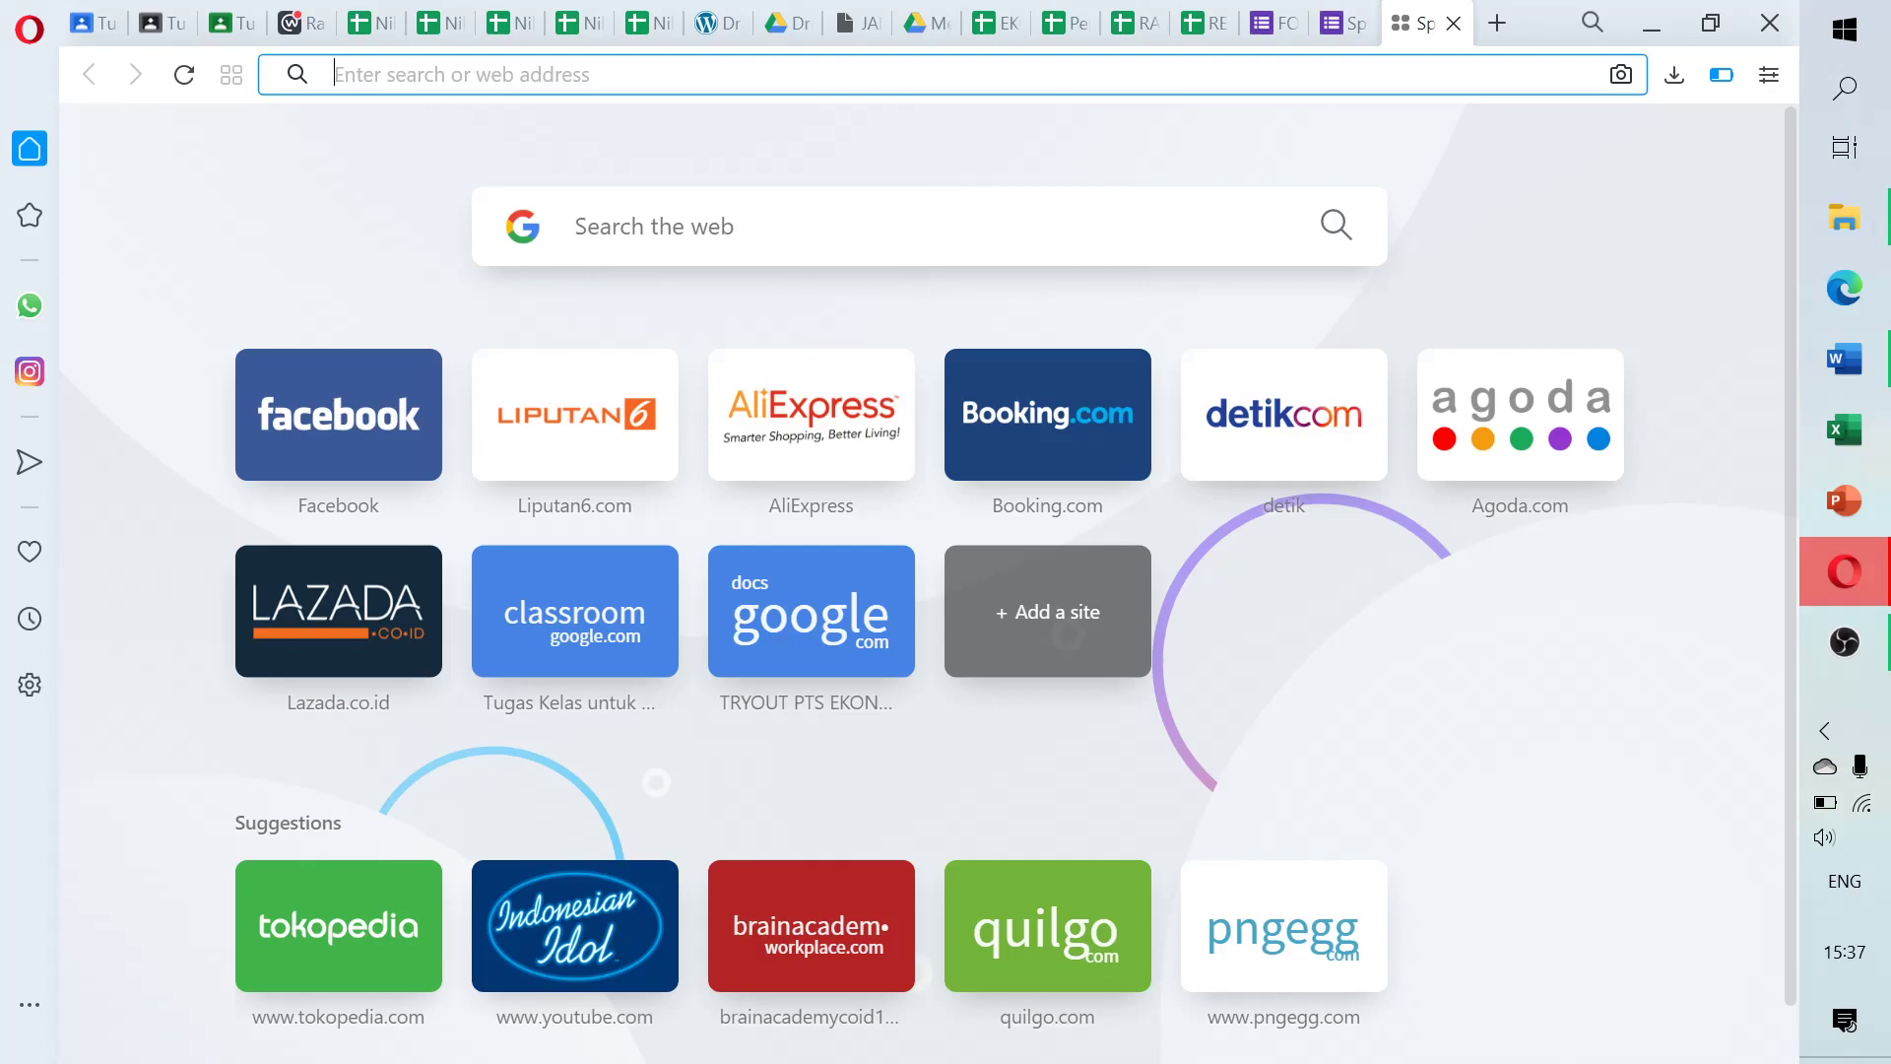
text(quilgo.com/app/)
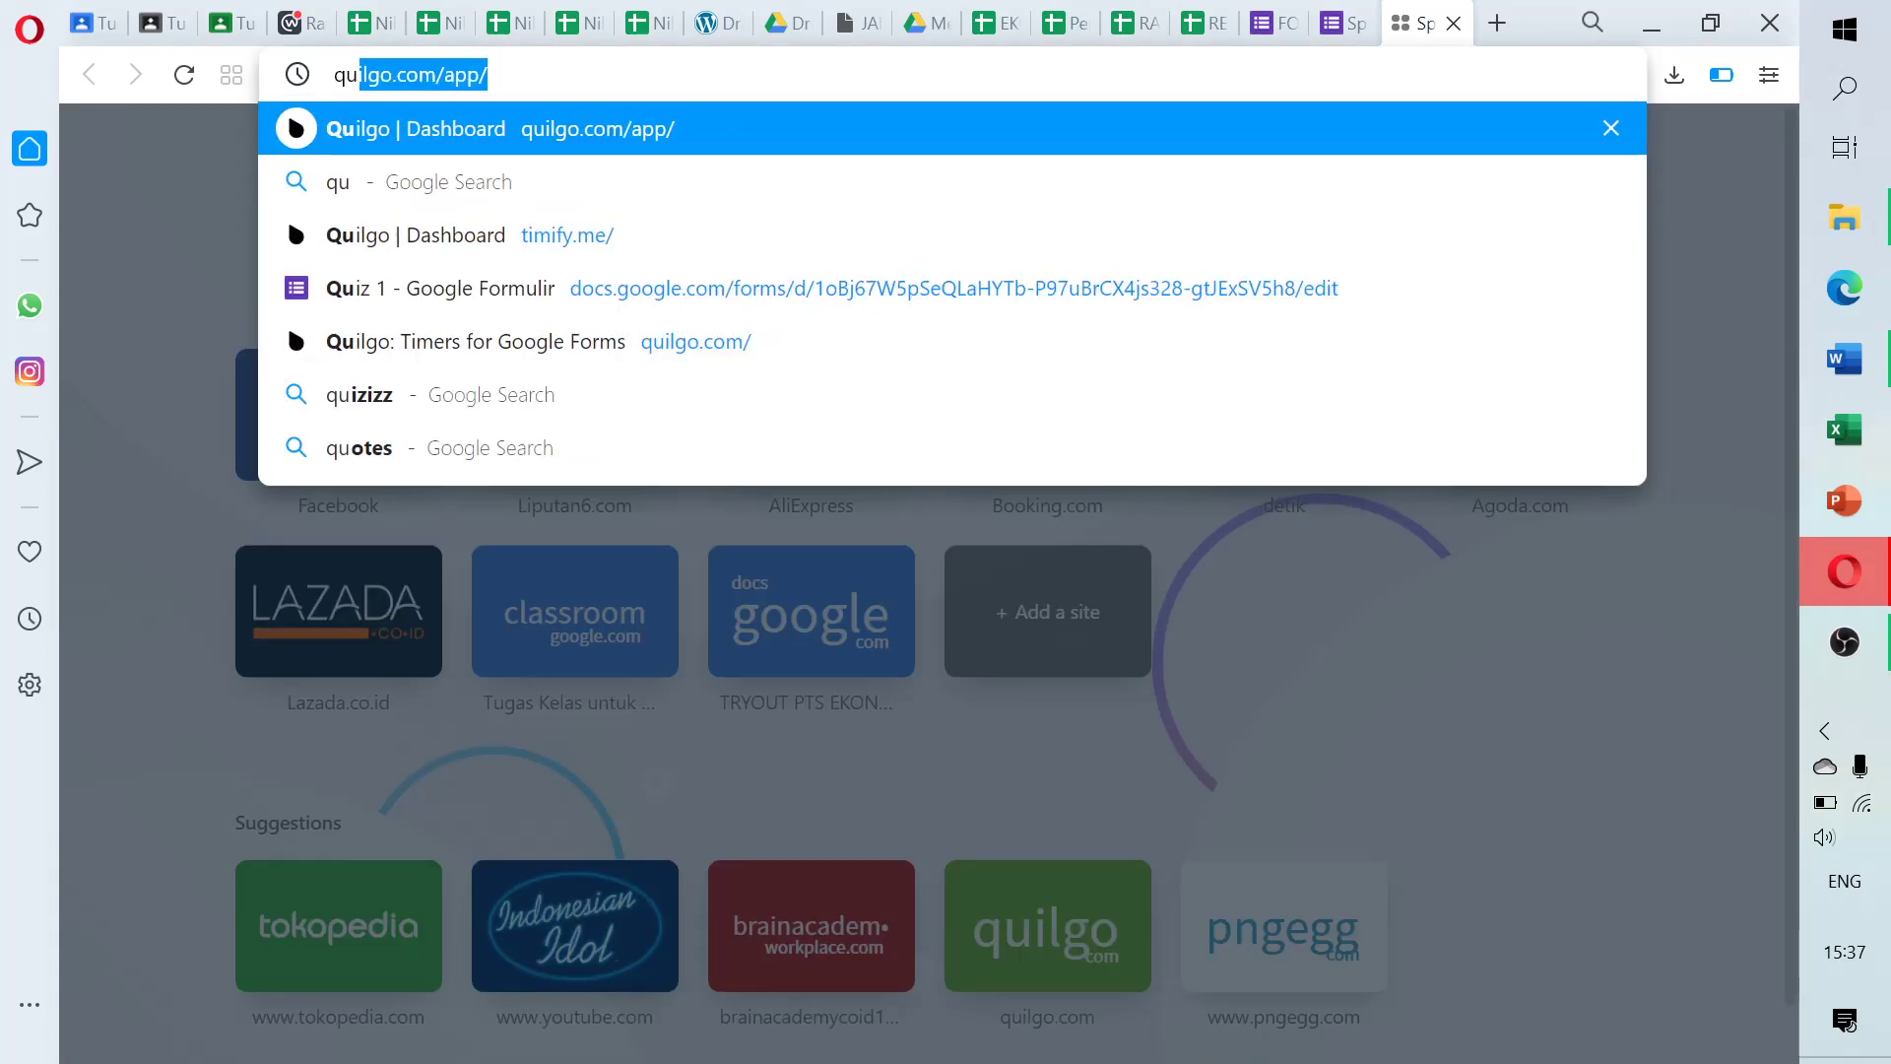
key(Return)
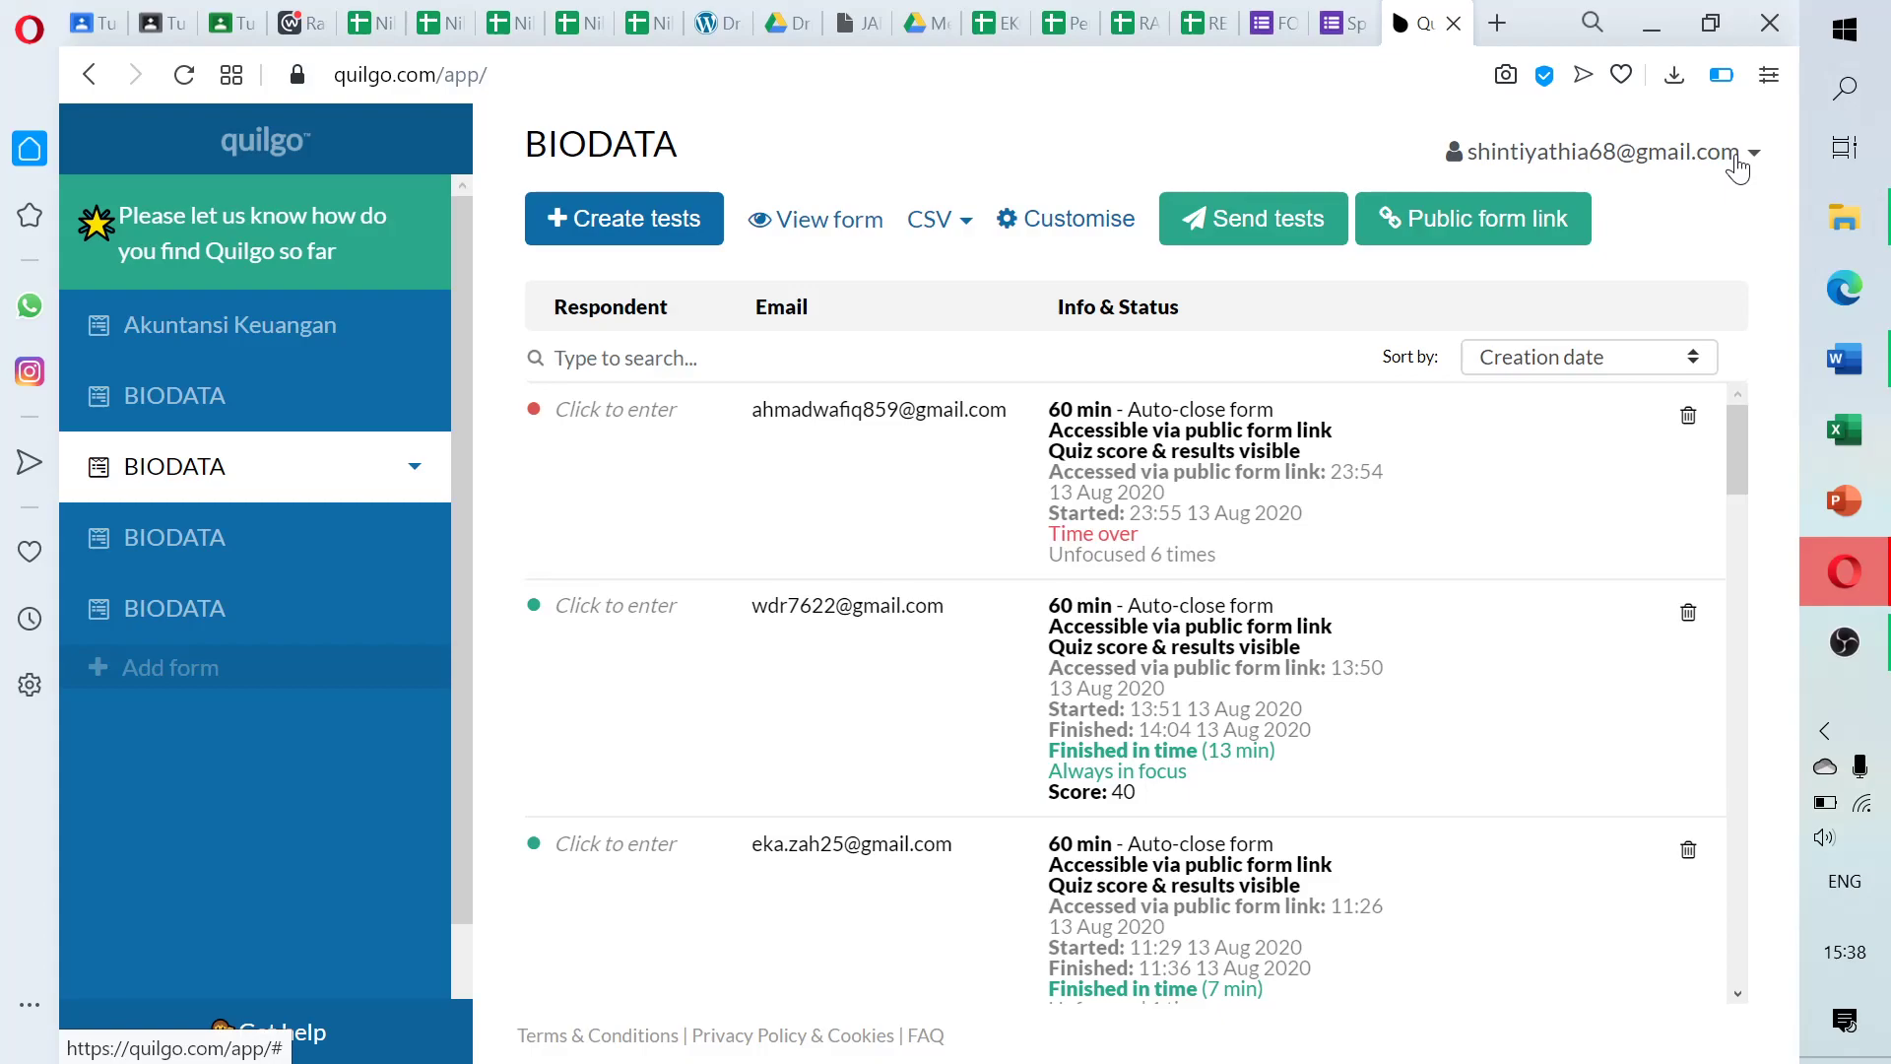
Log out of Quilgo and sign back in with Google using the second account
click(1738, 169)
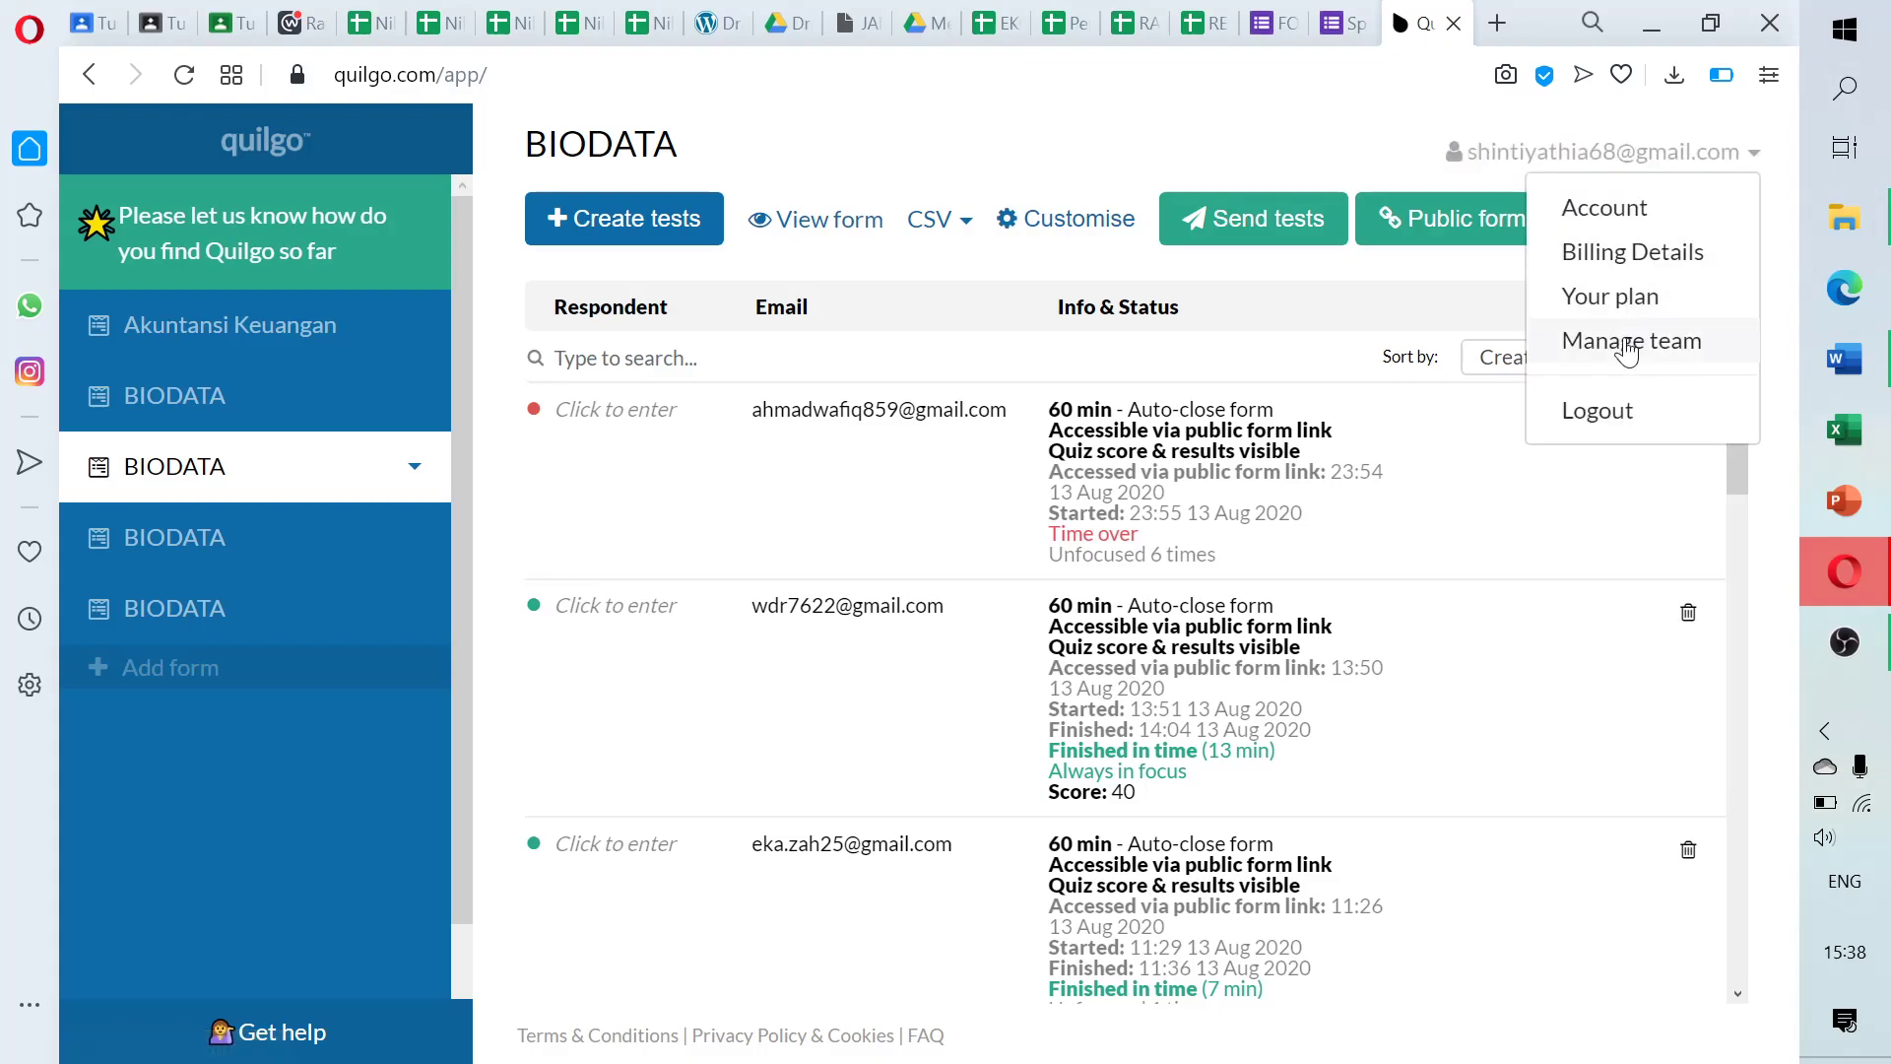
click(1616, 412)
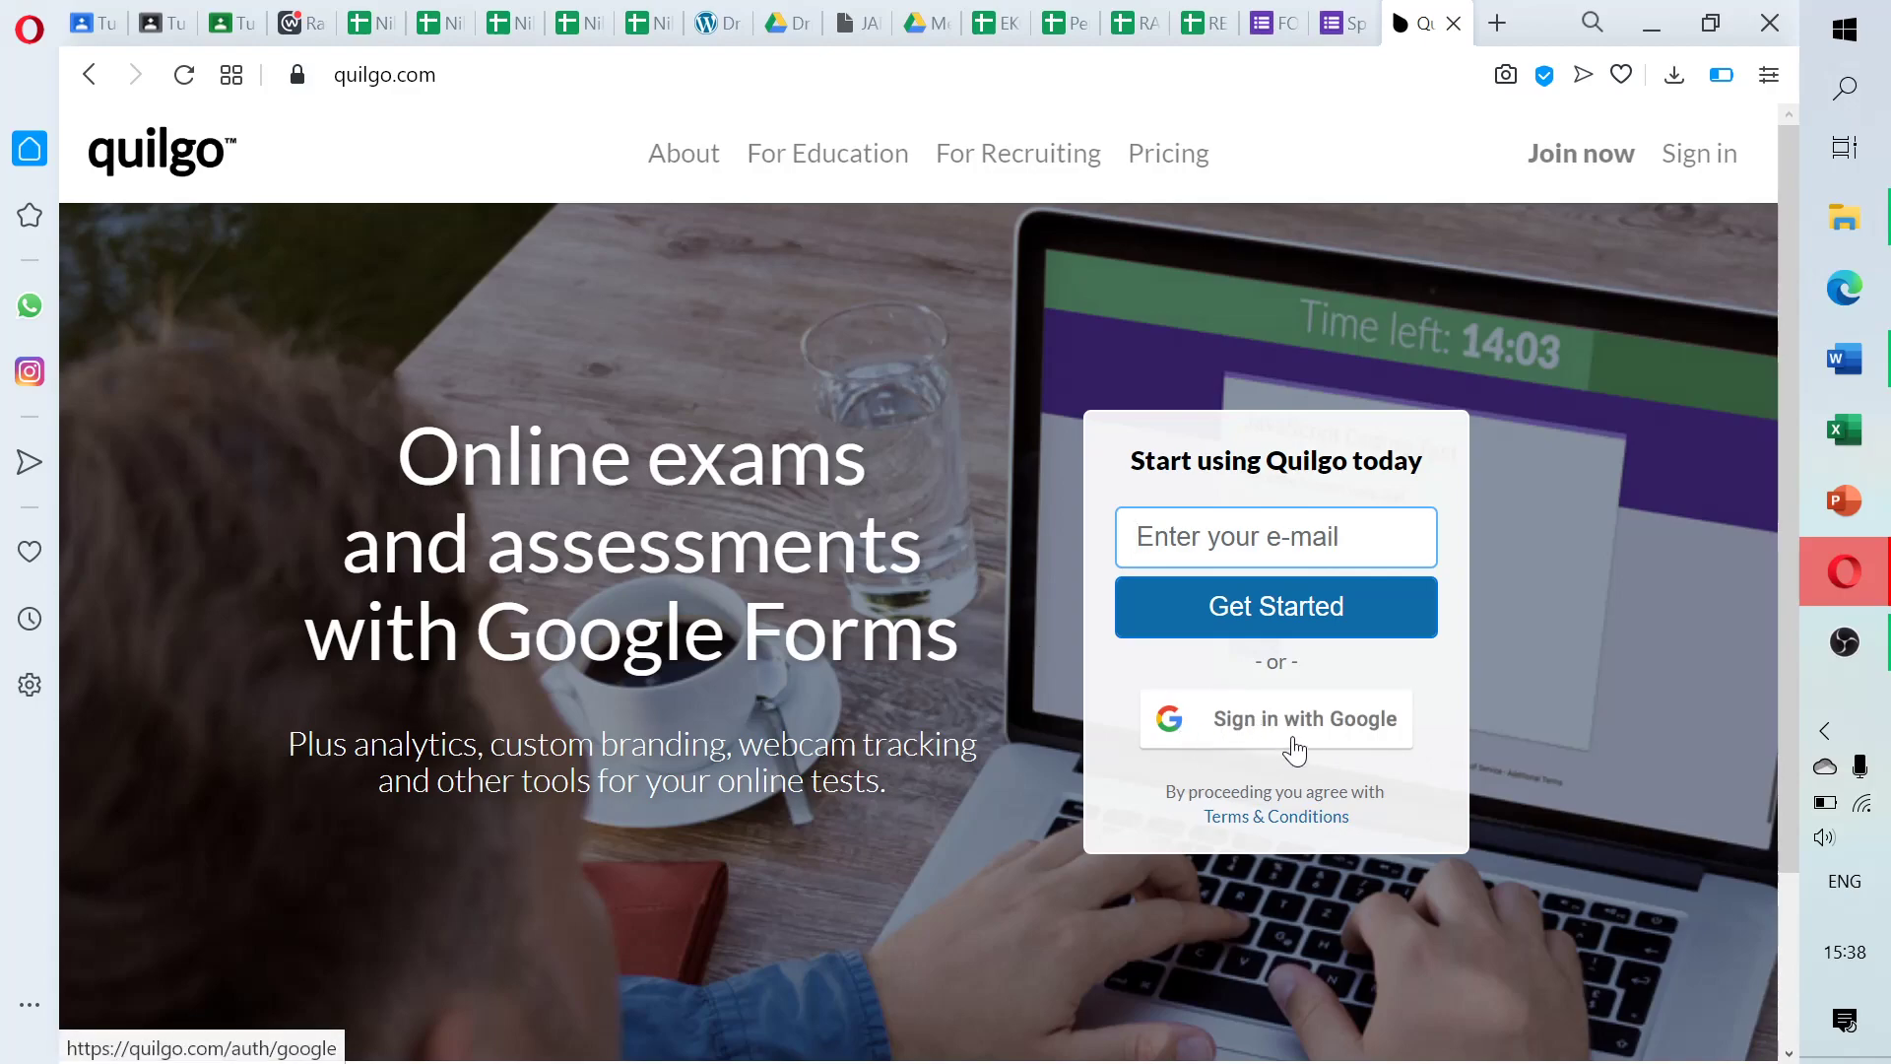
click(1276, 730)
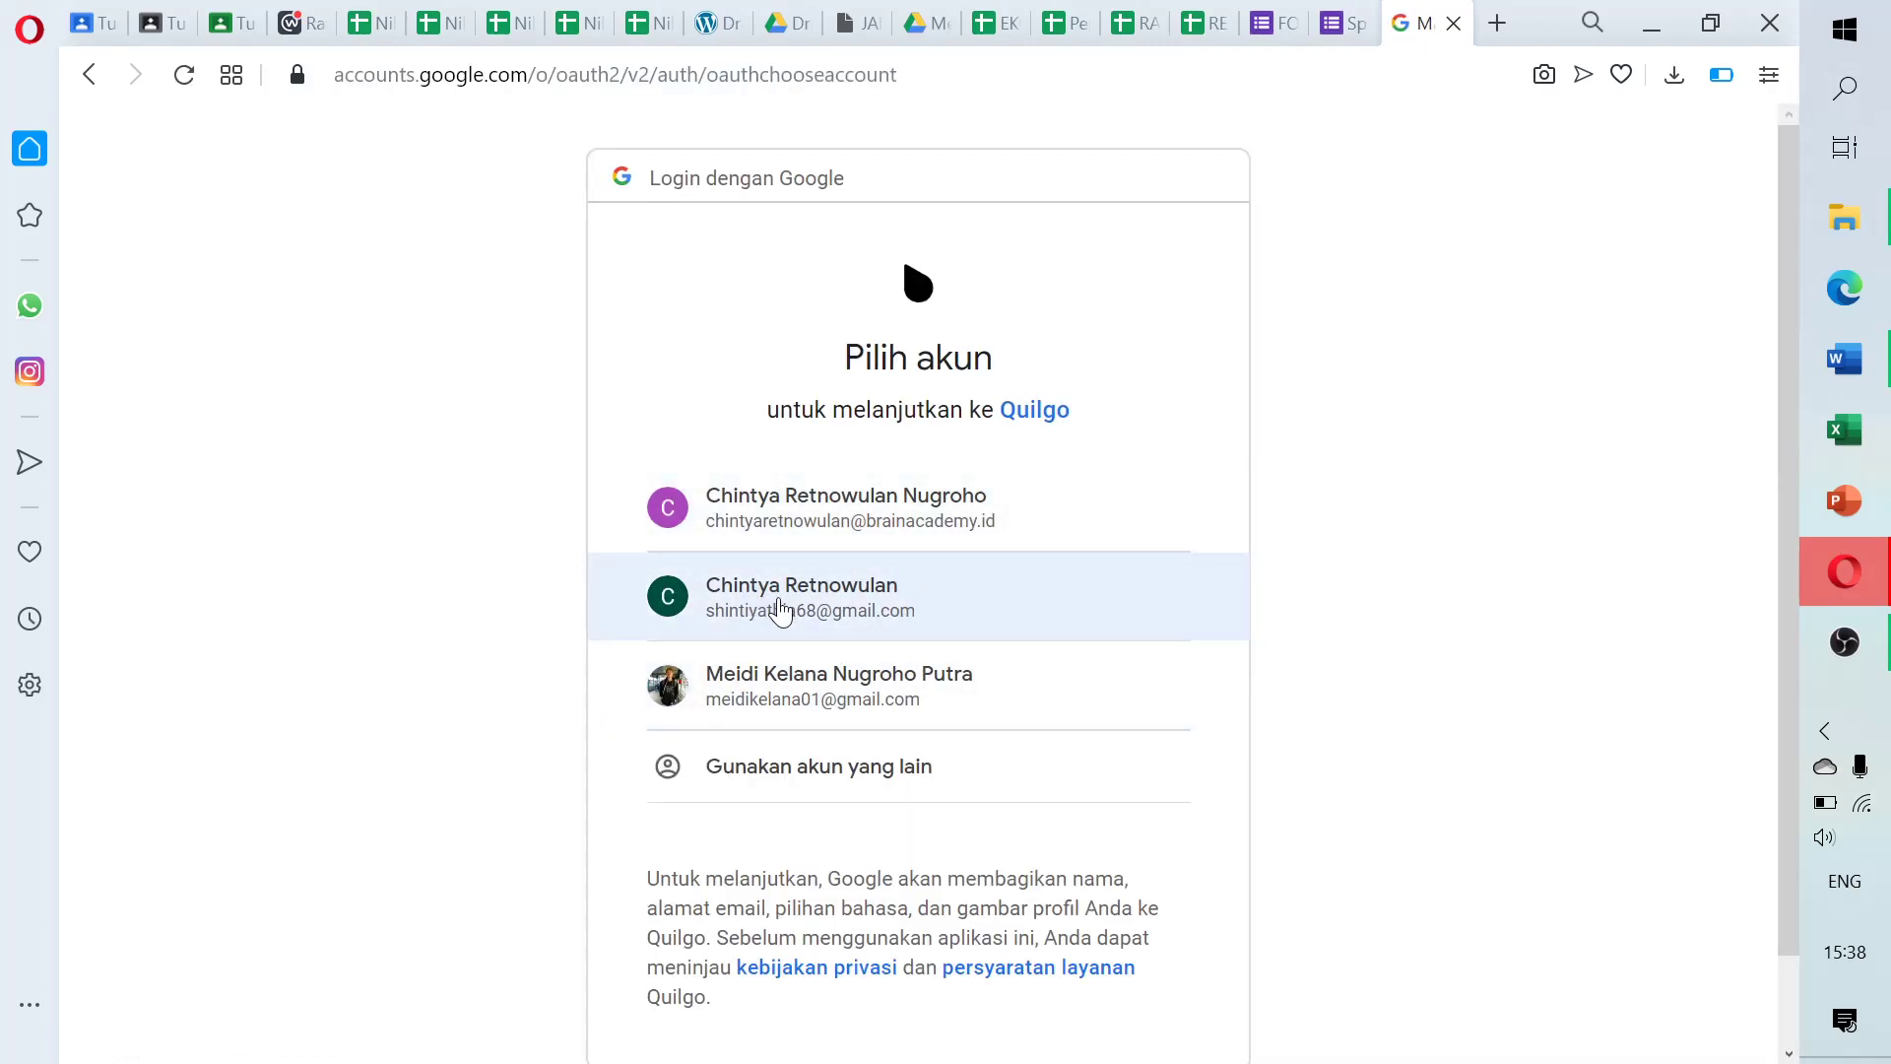
click(778, 602)
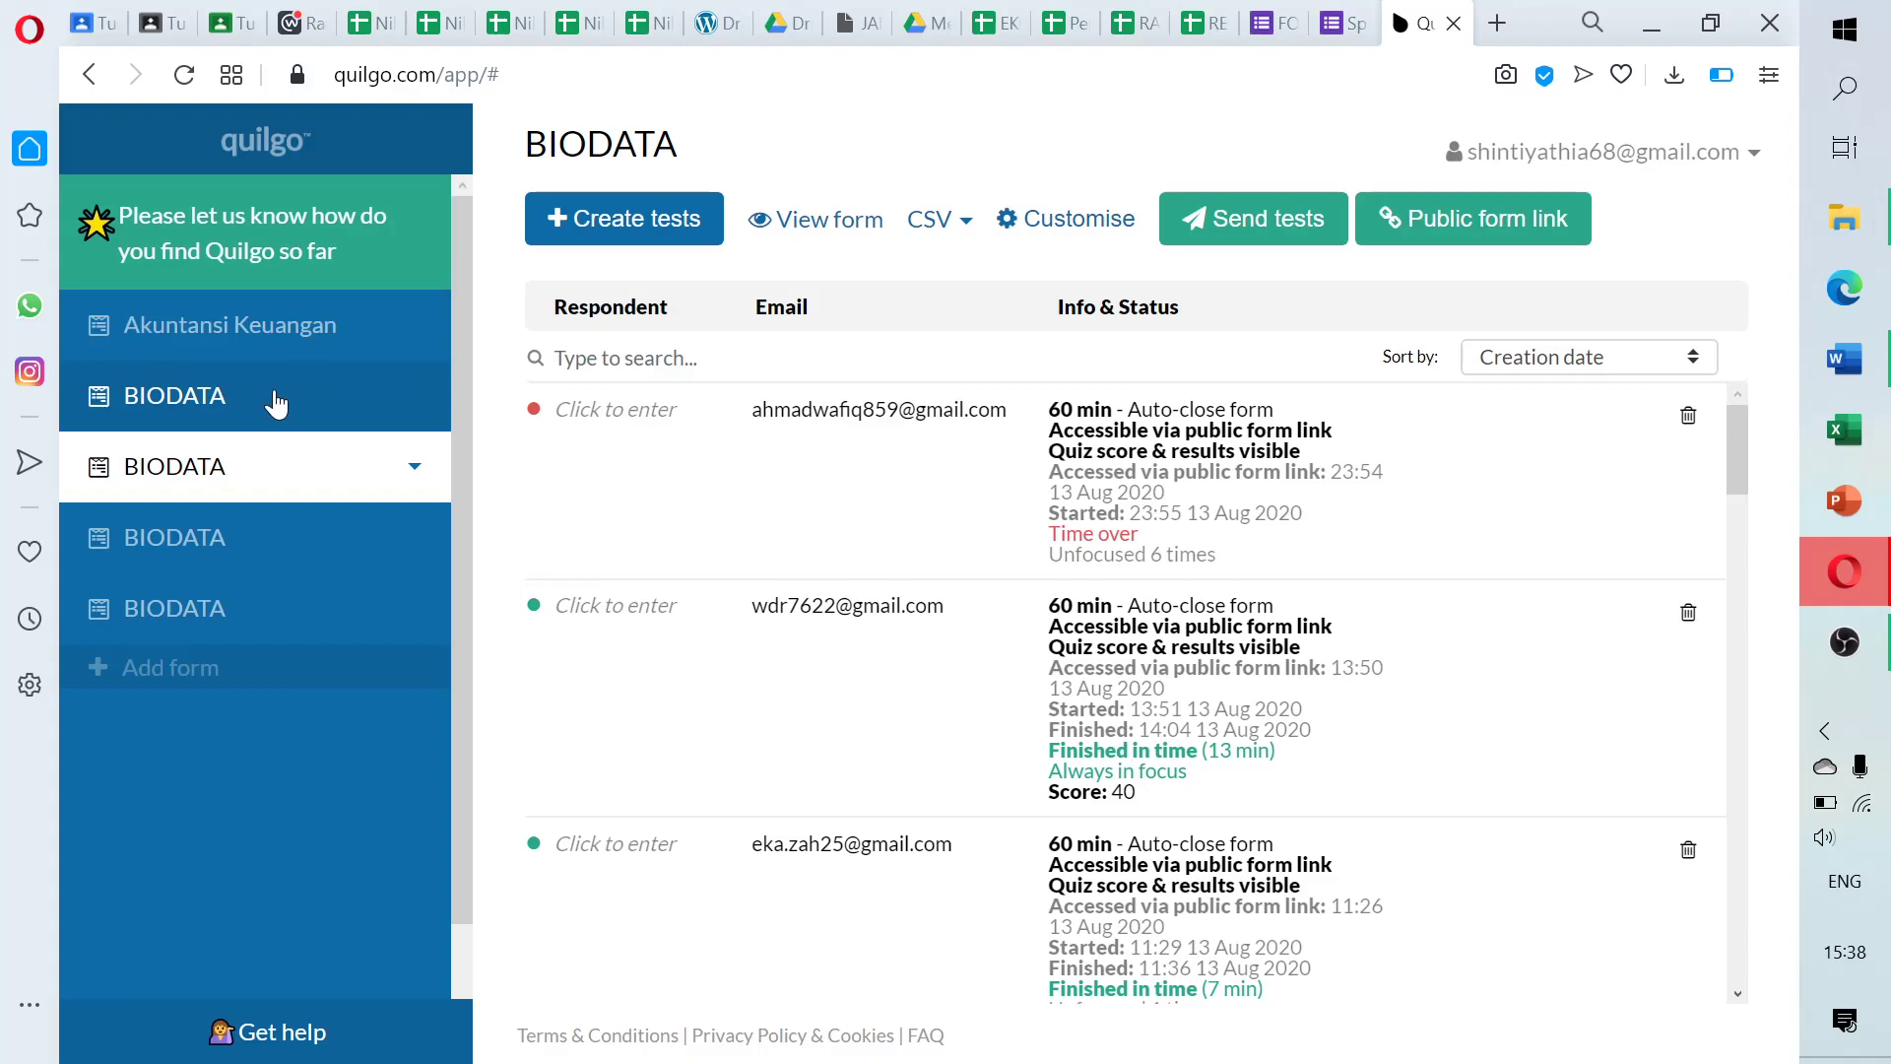
Select the fourth BIODATA form, which has no respondents, and open its Public form link settings
click(246, 610)
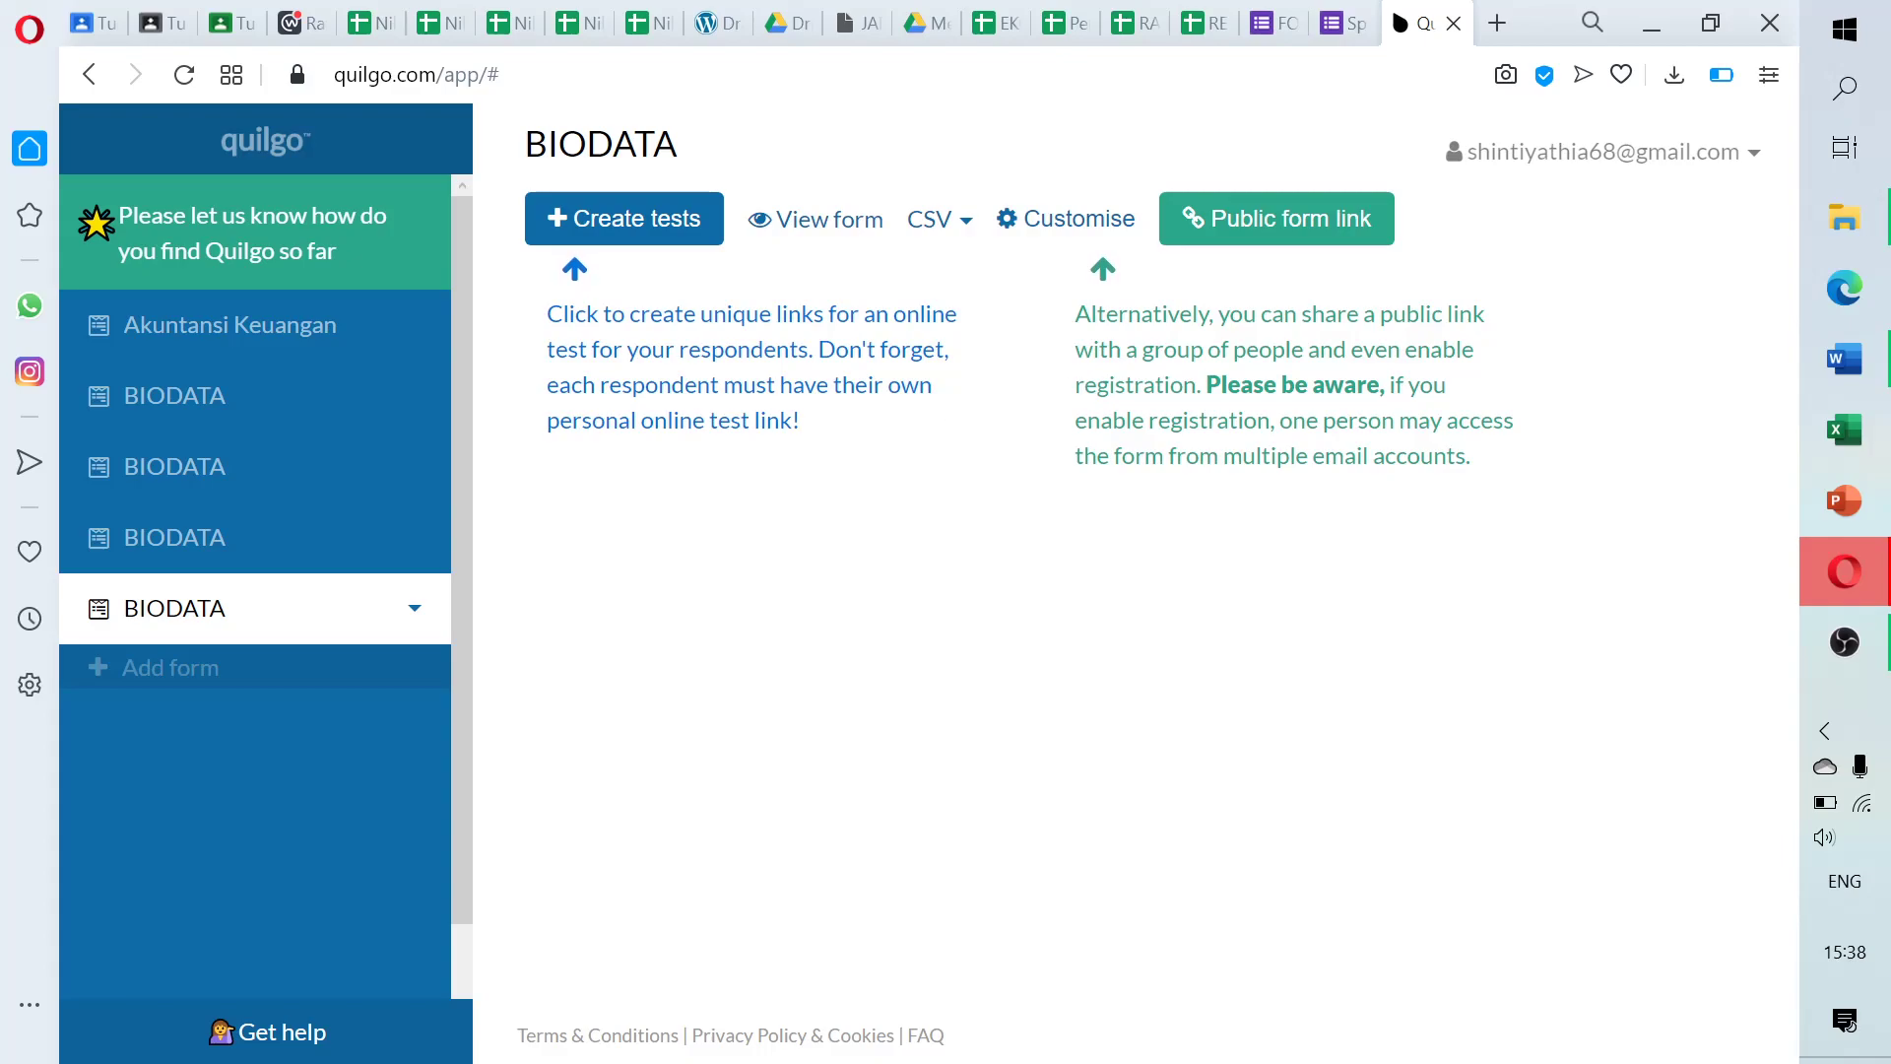
click(1282, 226)
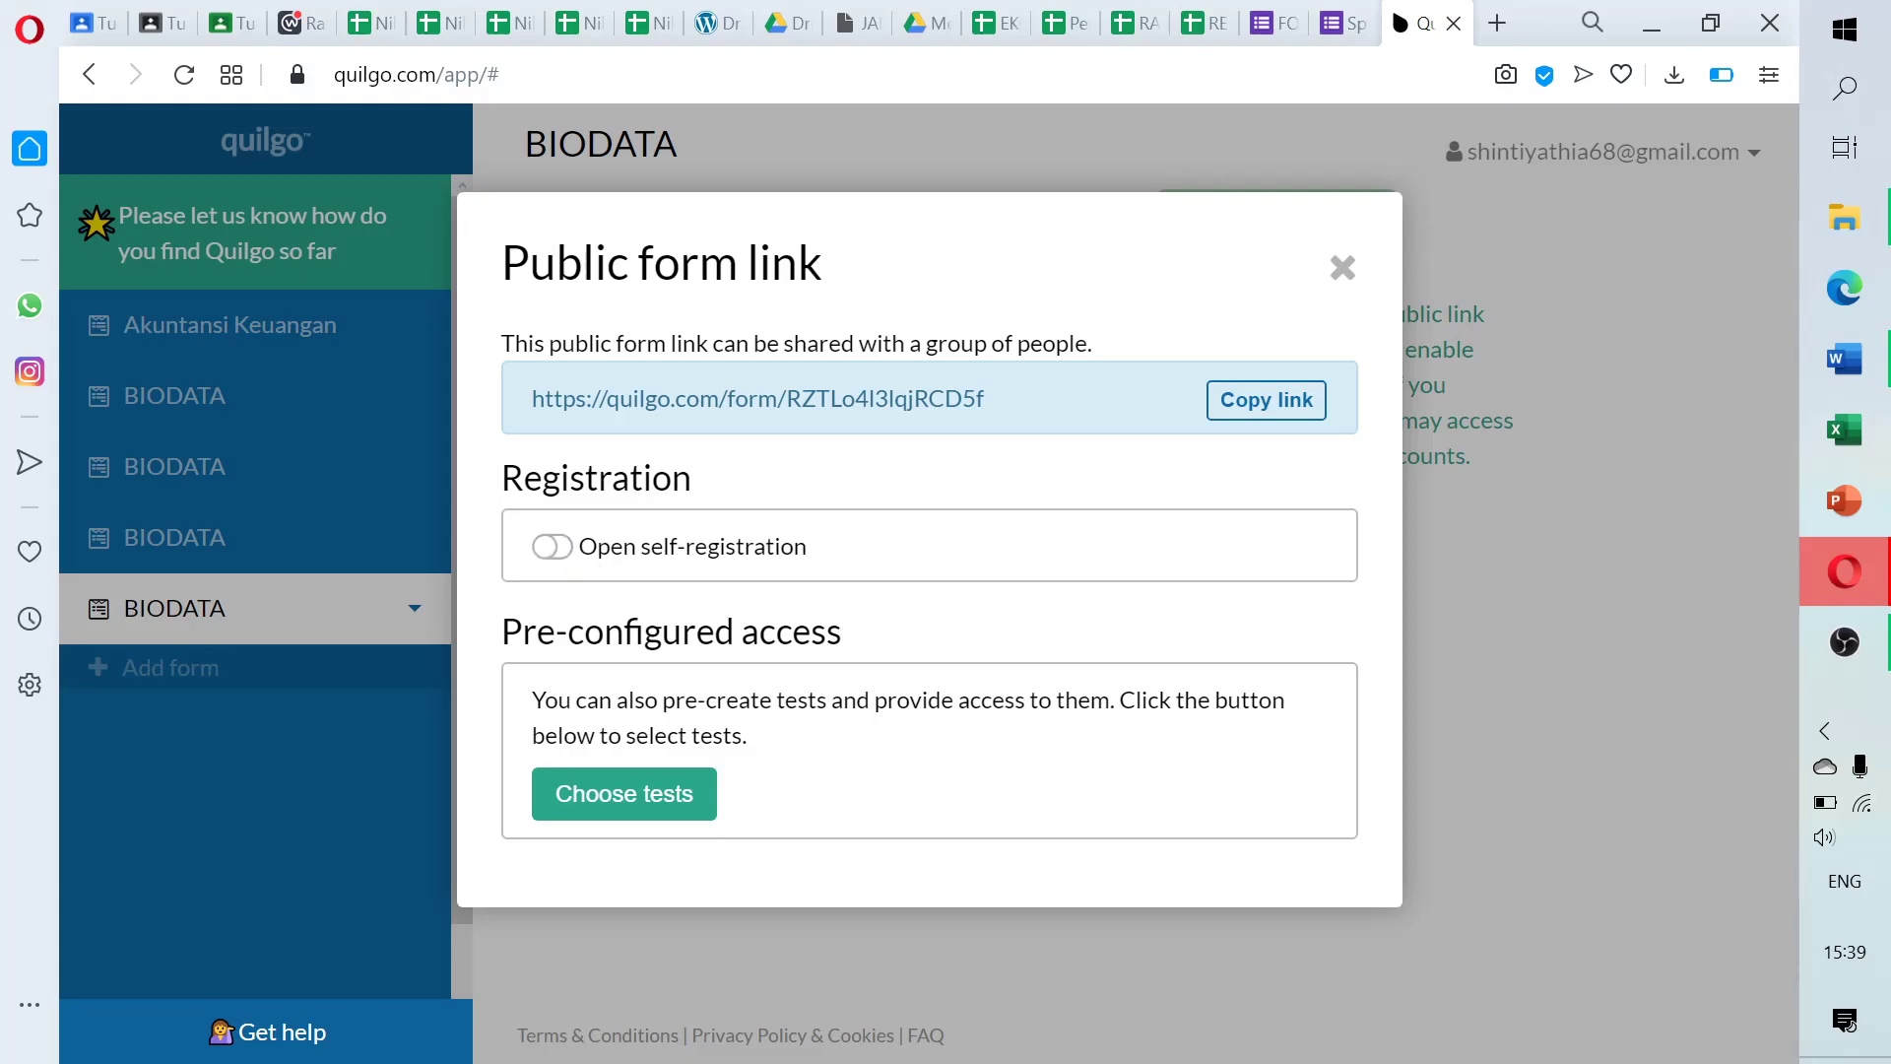
Switch on Open self-registration for the BIODATA public link, which shows 47 registrations remaining
drag(579, 548, 828, 548)
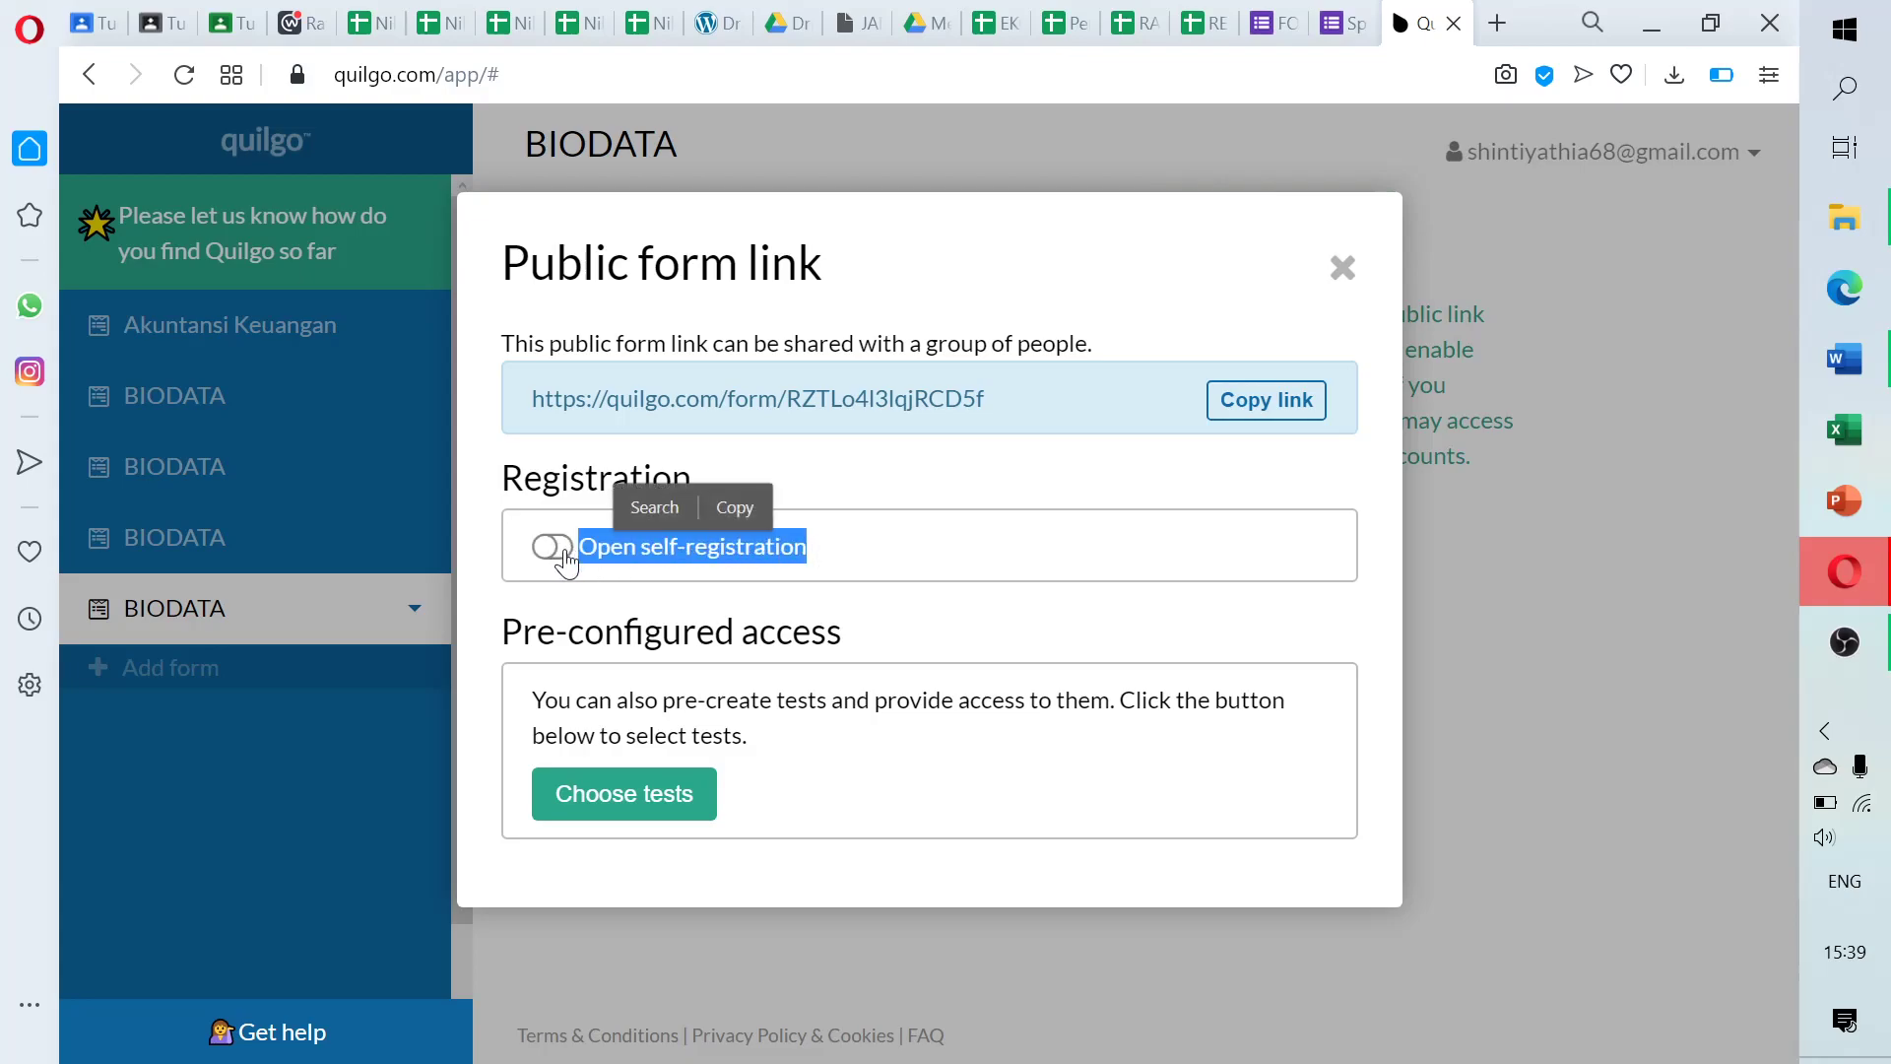
click(568, 549)
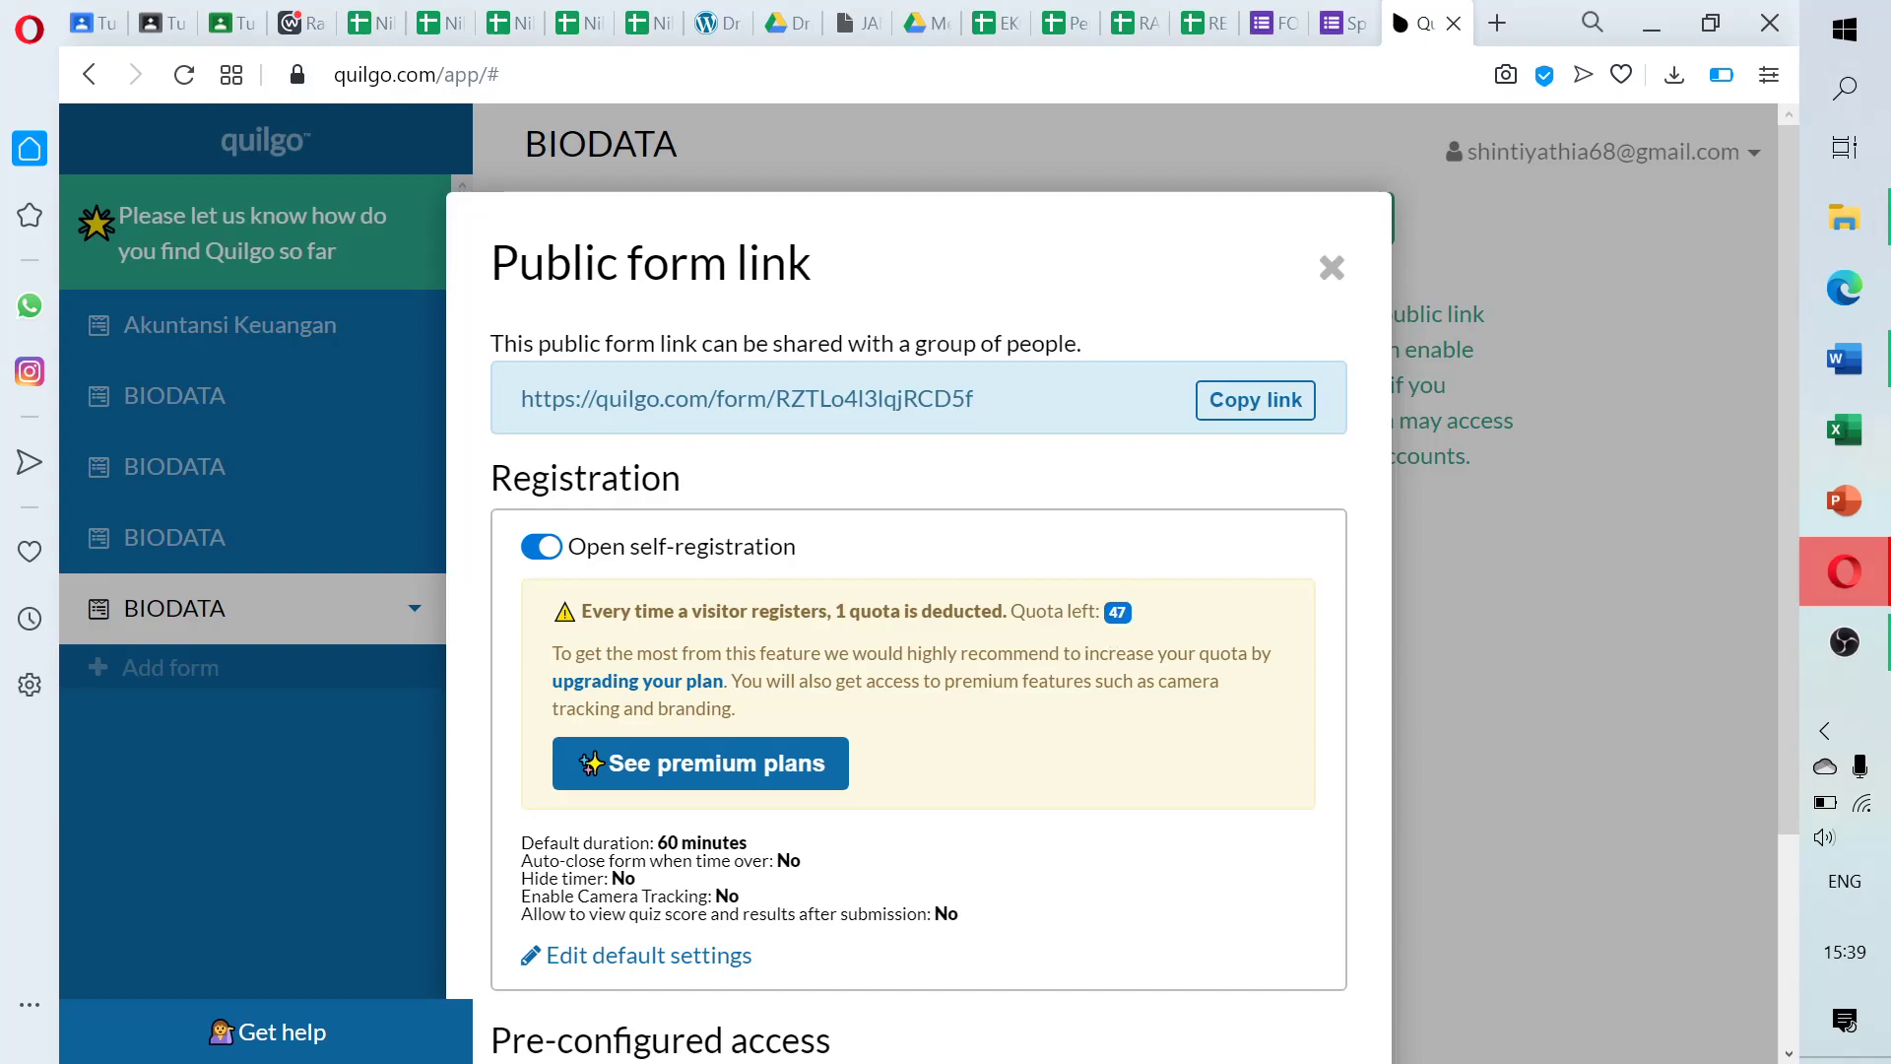
double_click(1117, 612)
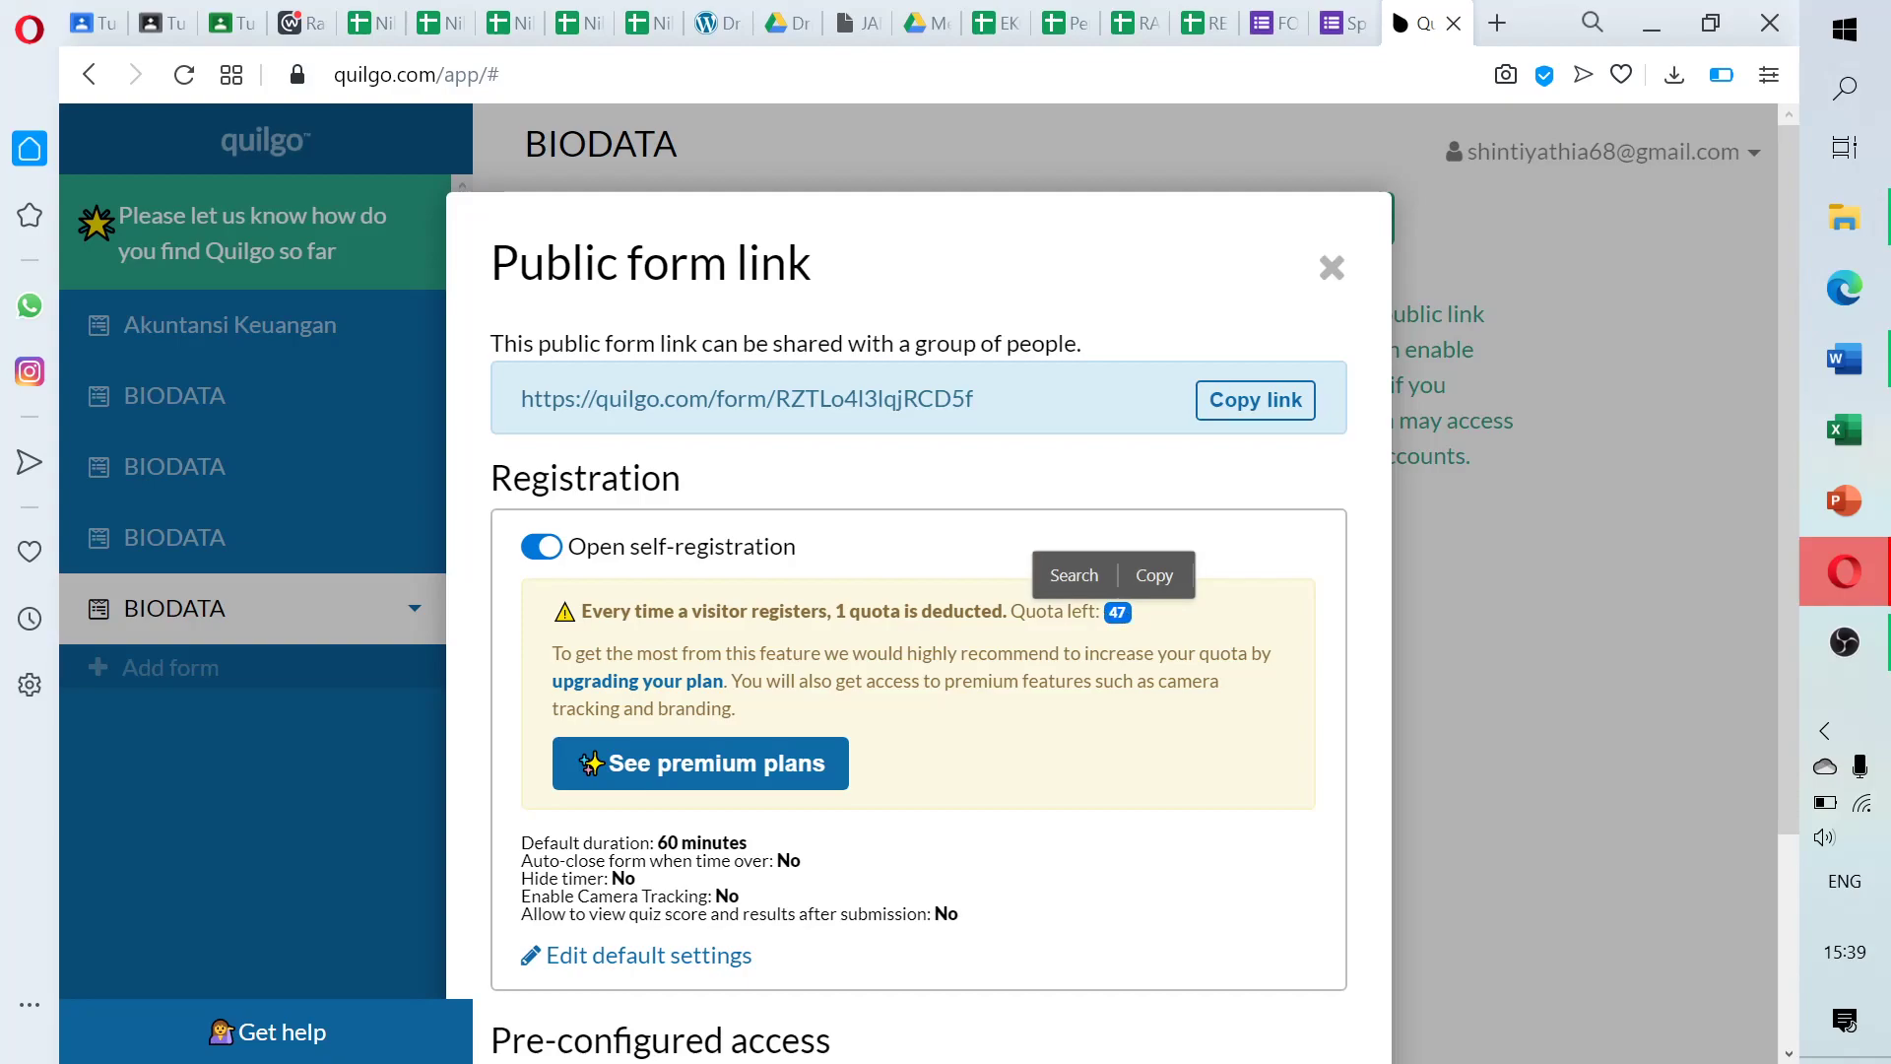
key(ctrl+c)
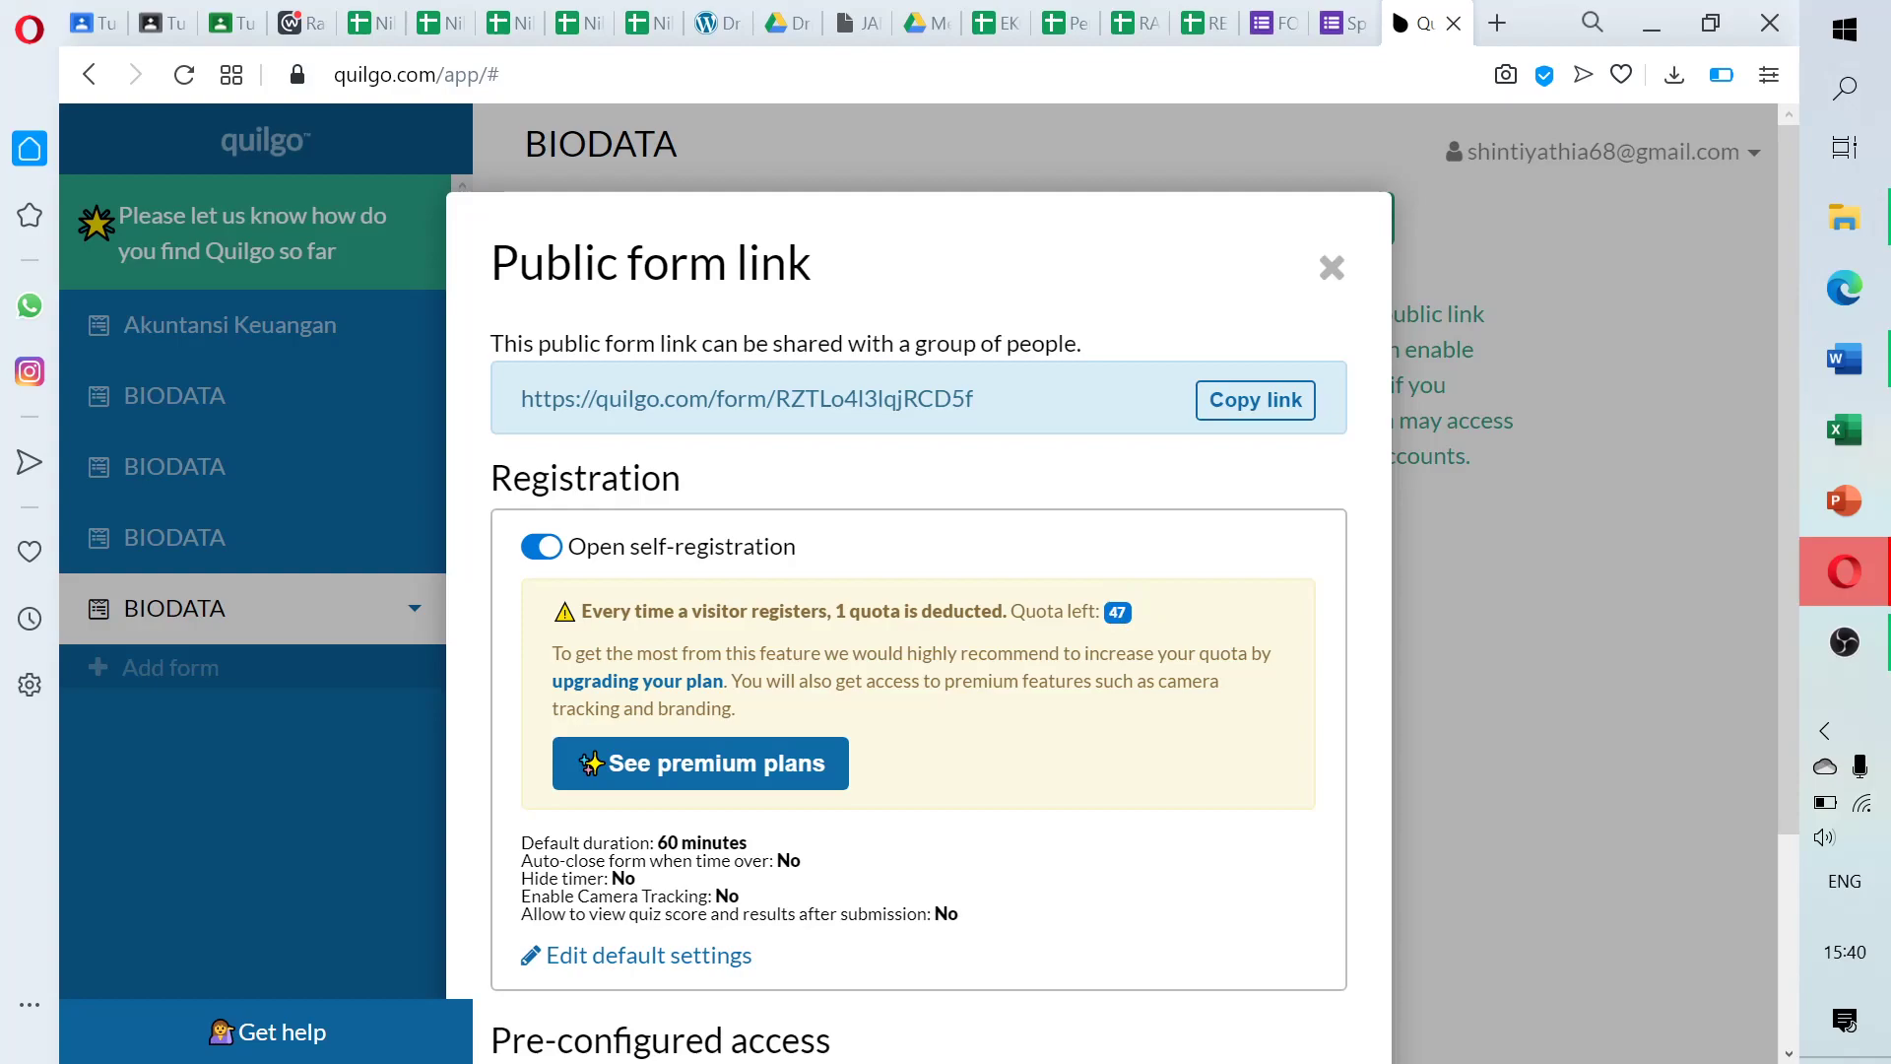
double_click(1121, 612)
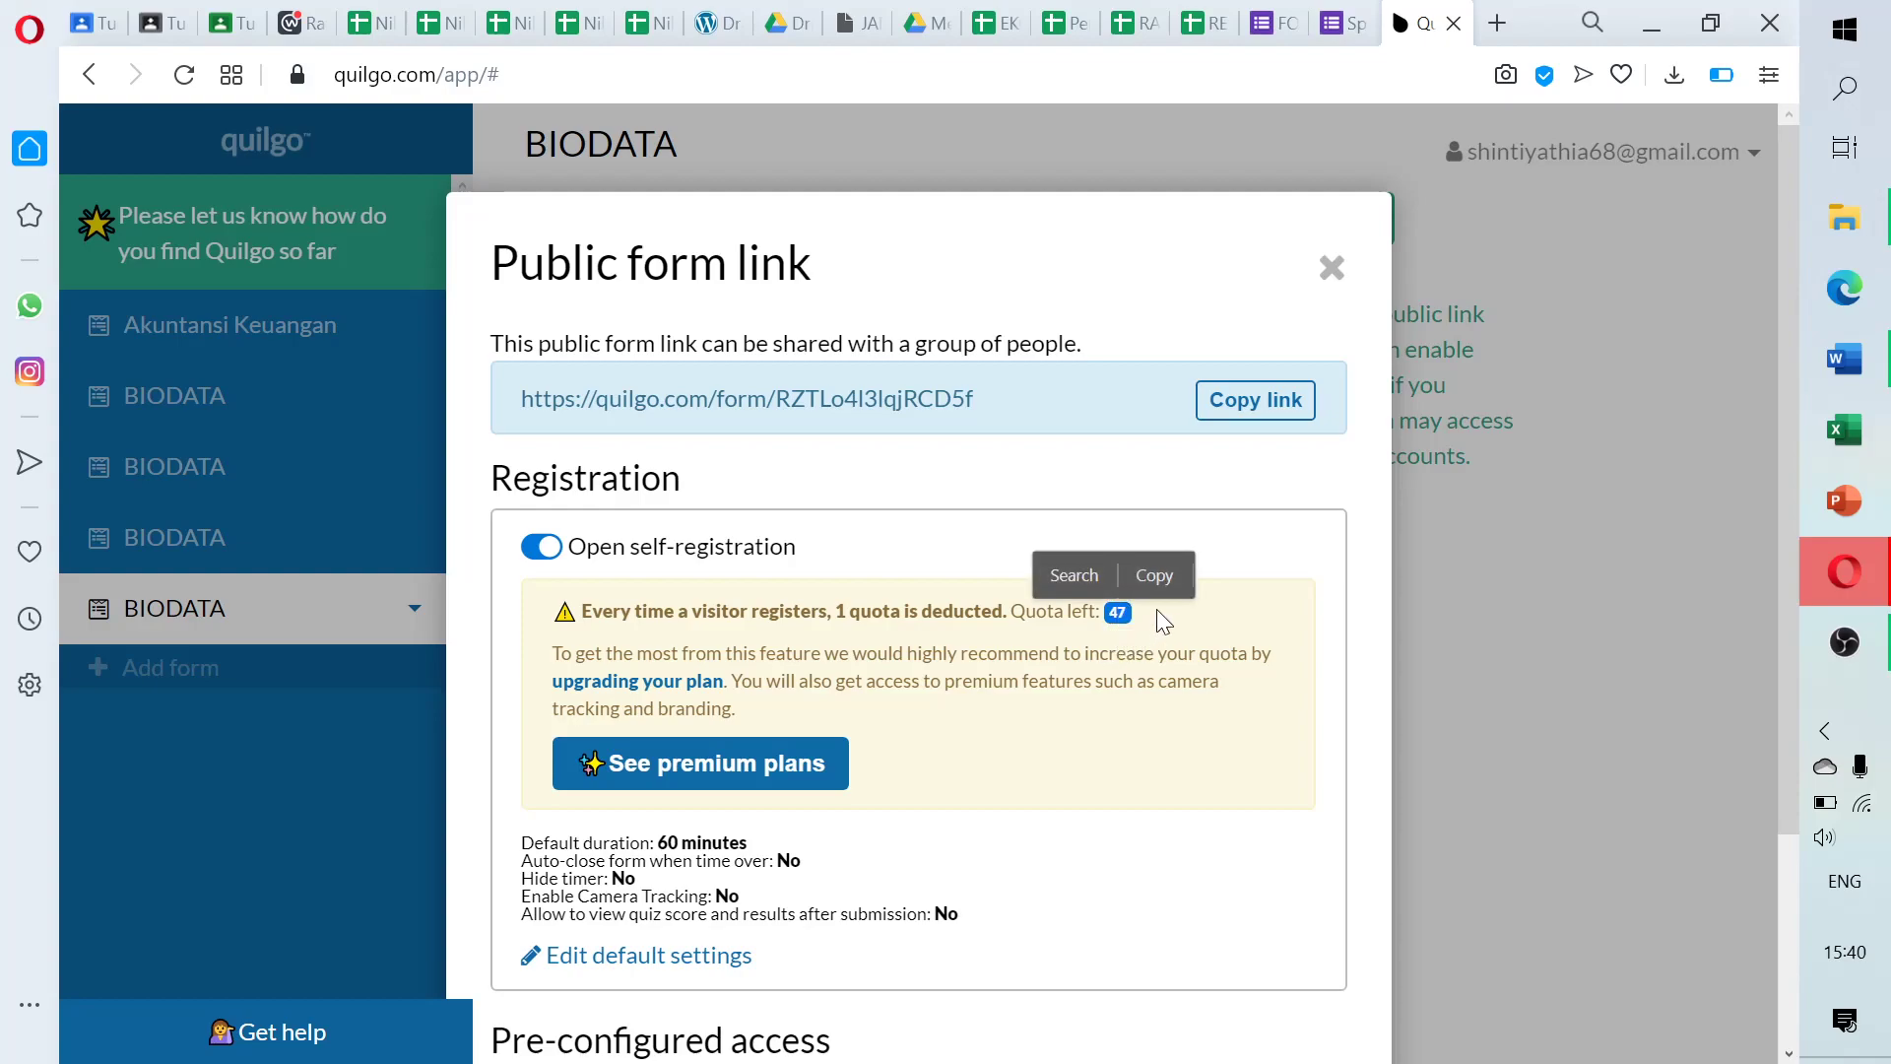
click(1157, 610)
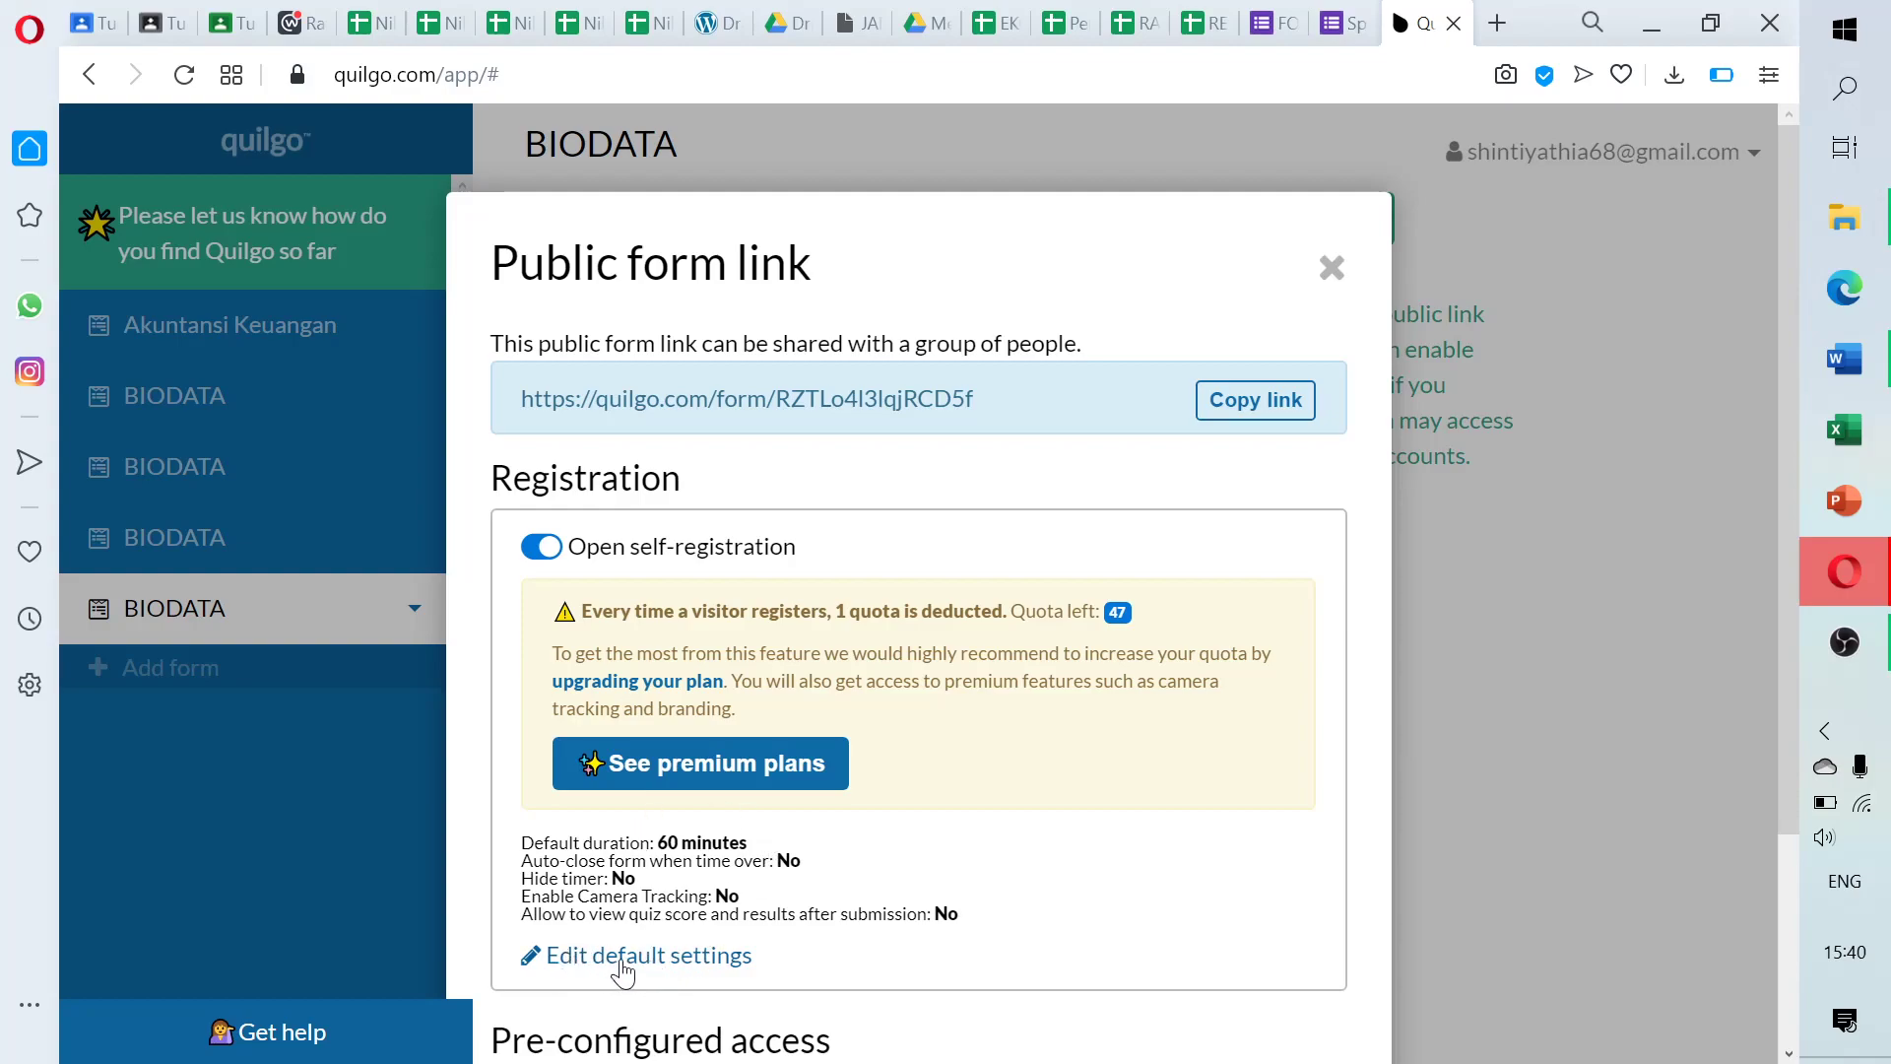
Open Edit default settings and place the cursor in the 60-minute Timer duration box
click(620, 965)
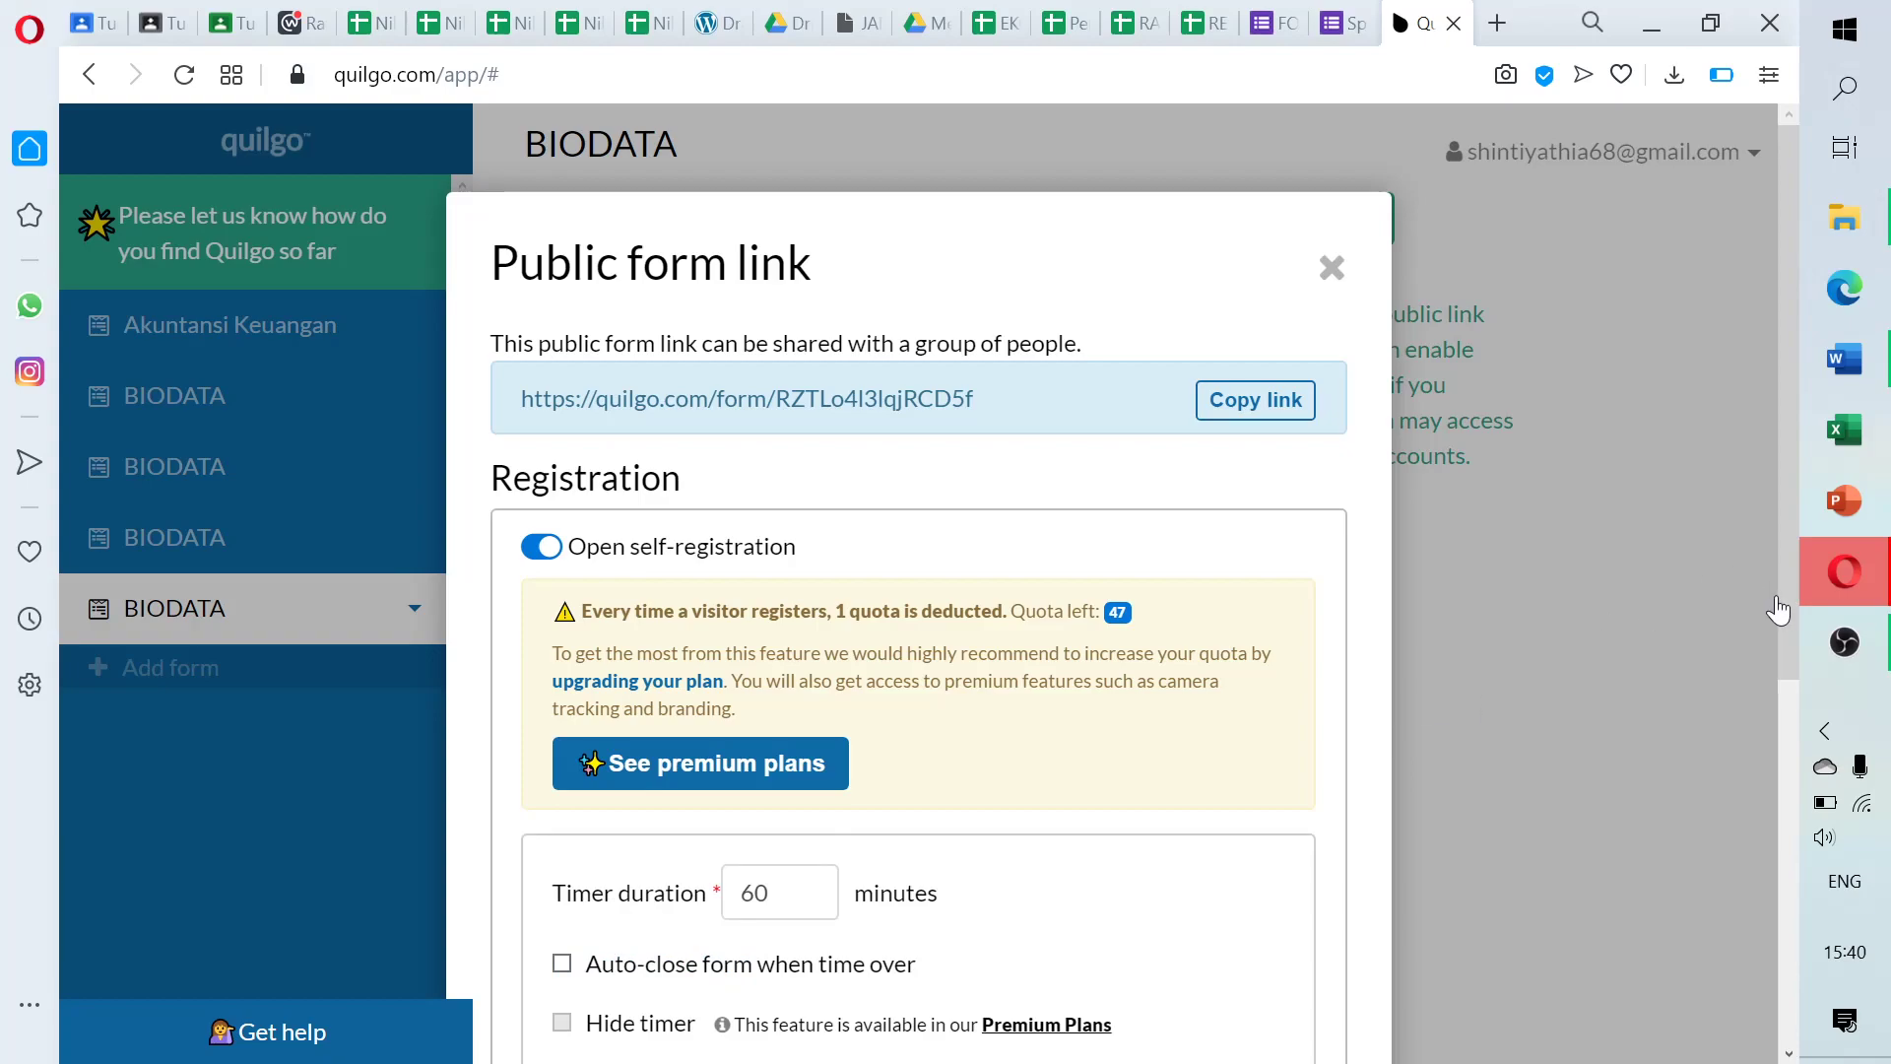
triple_click(1221, 520)
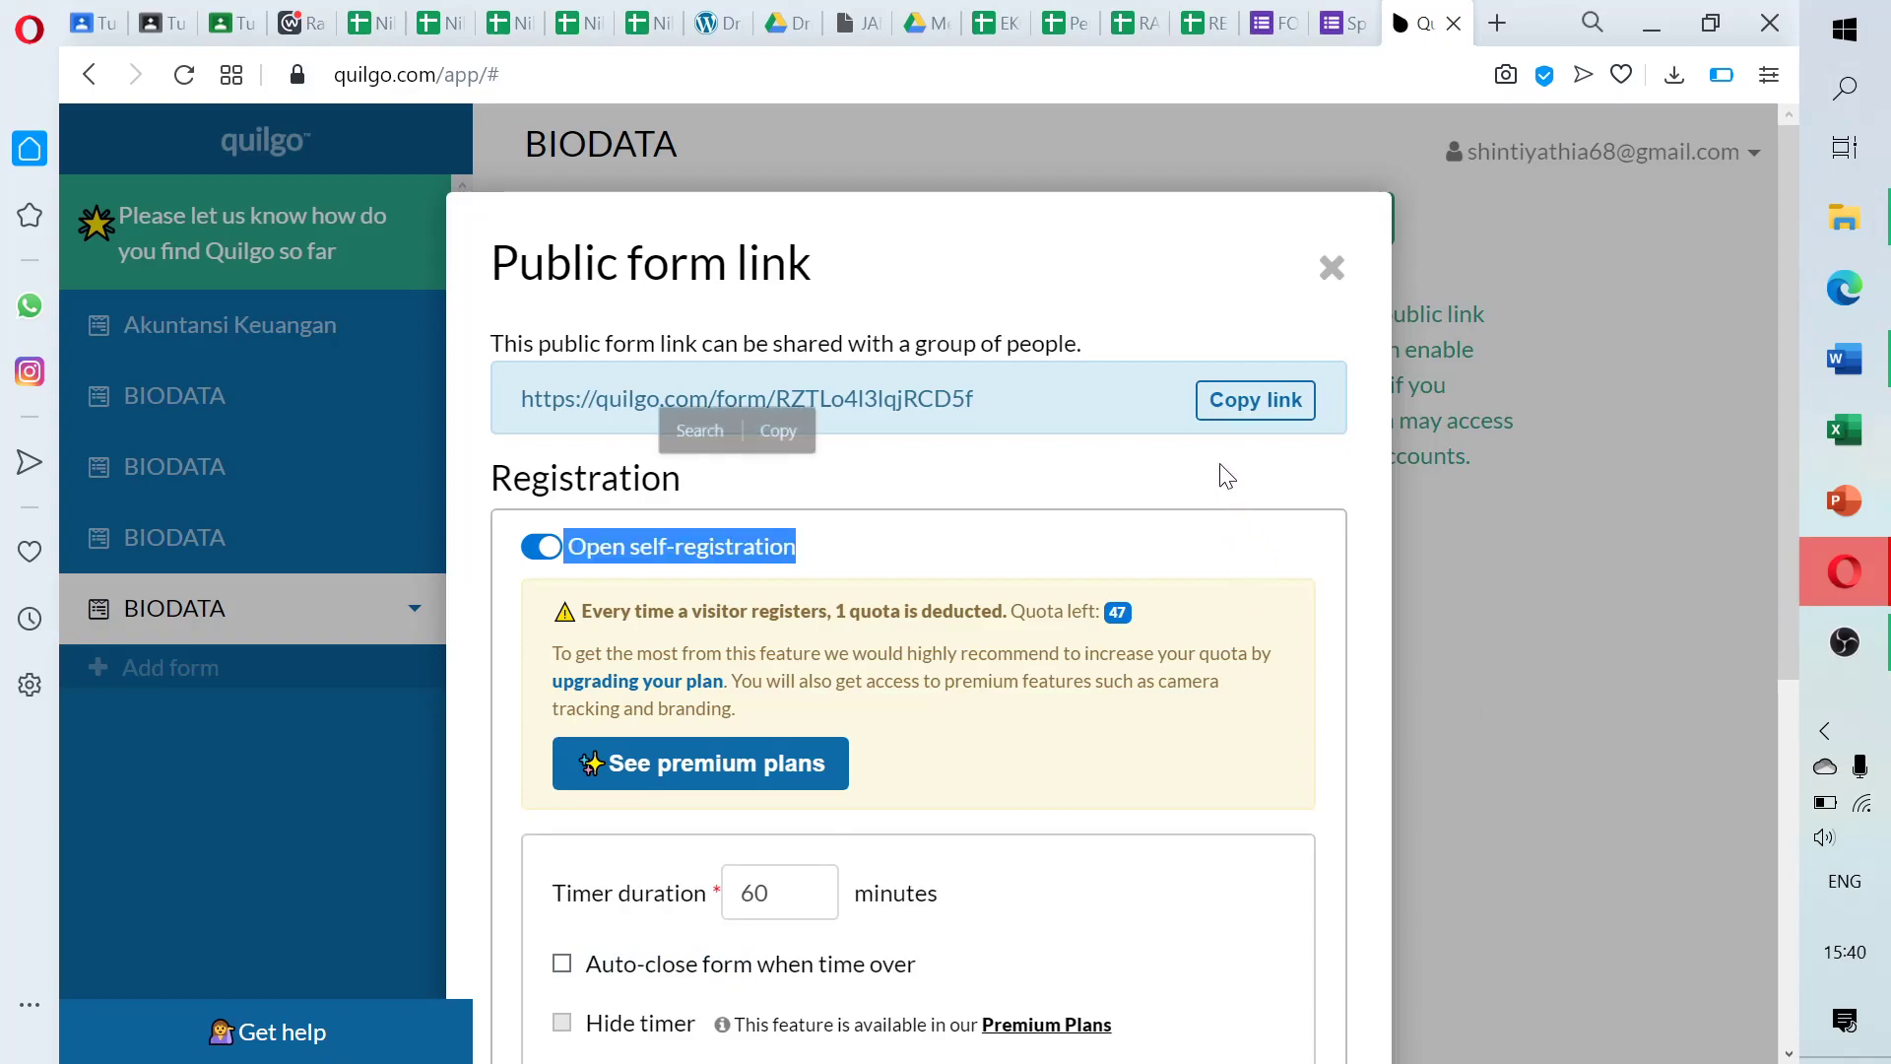
click(1215, 536)
scroll(1489, 702, down, 1)
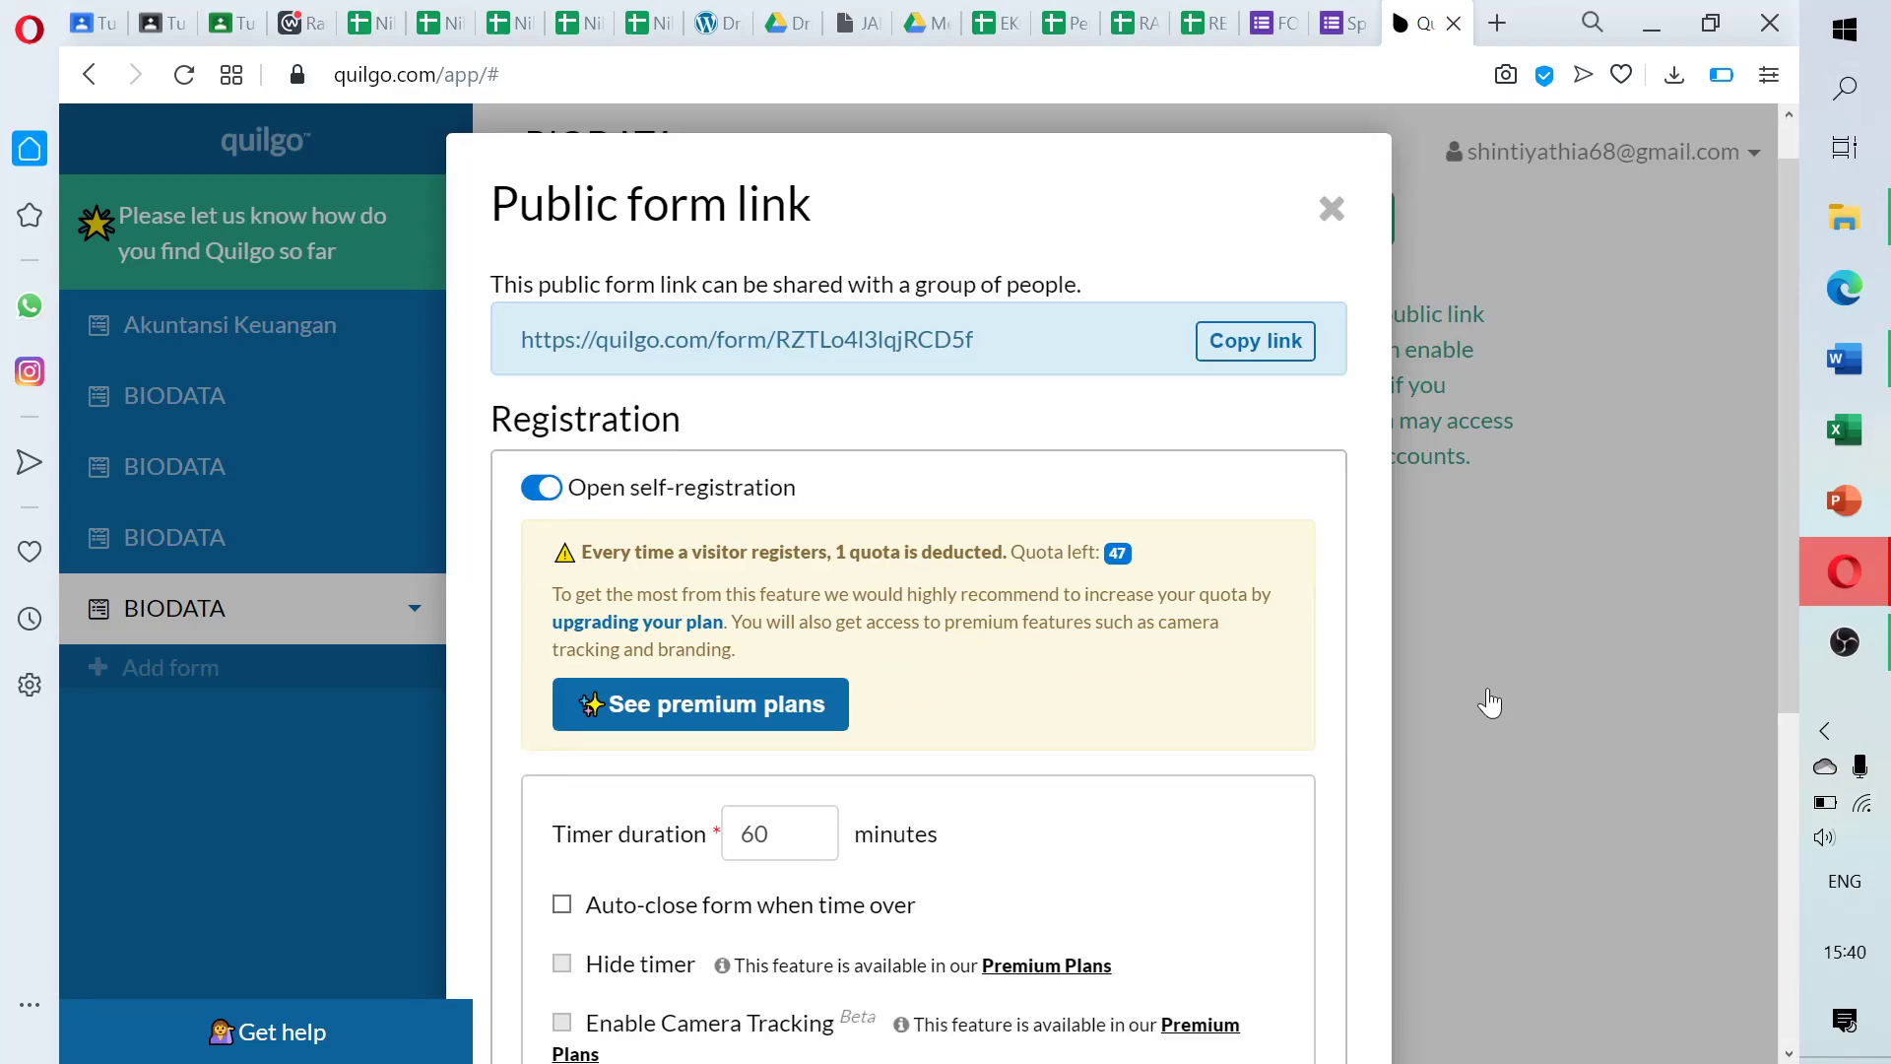
scroll(1489, 703, down, 2)
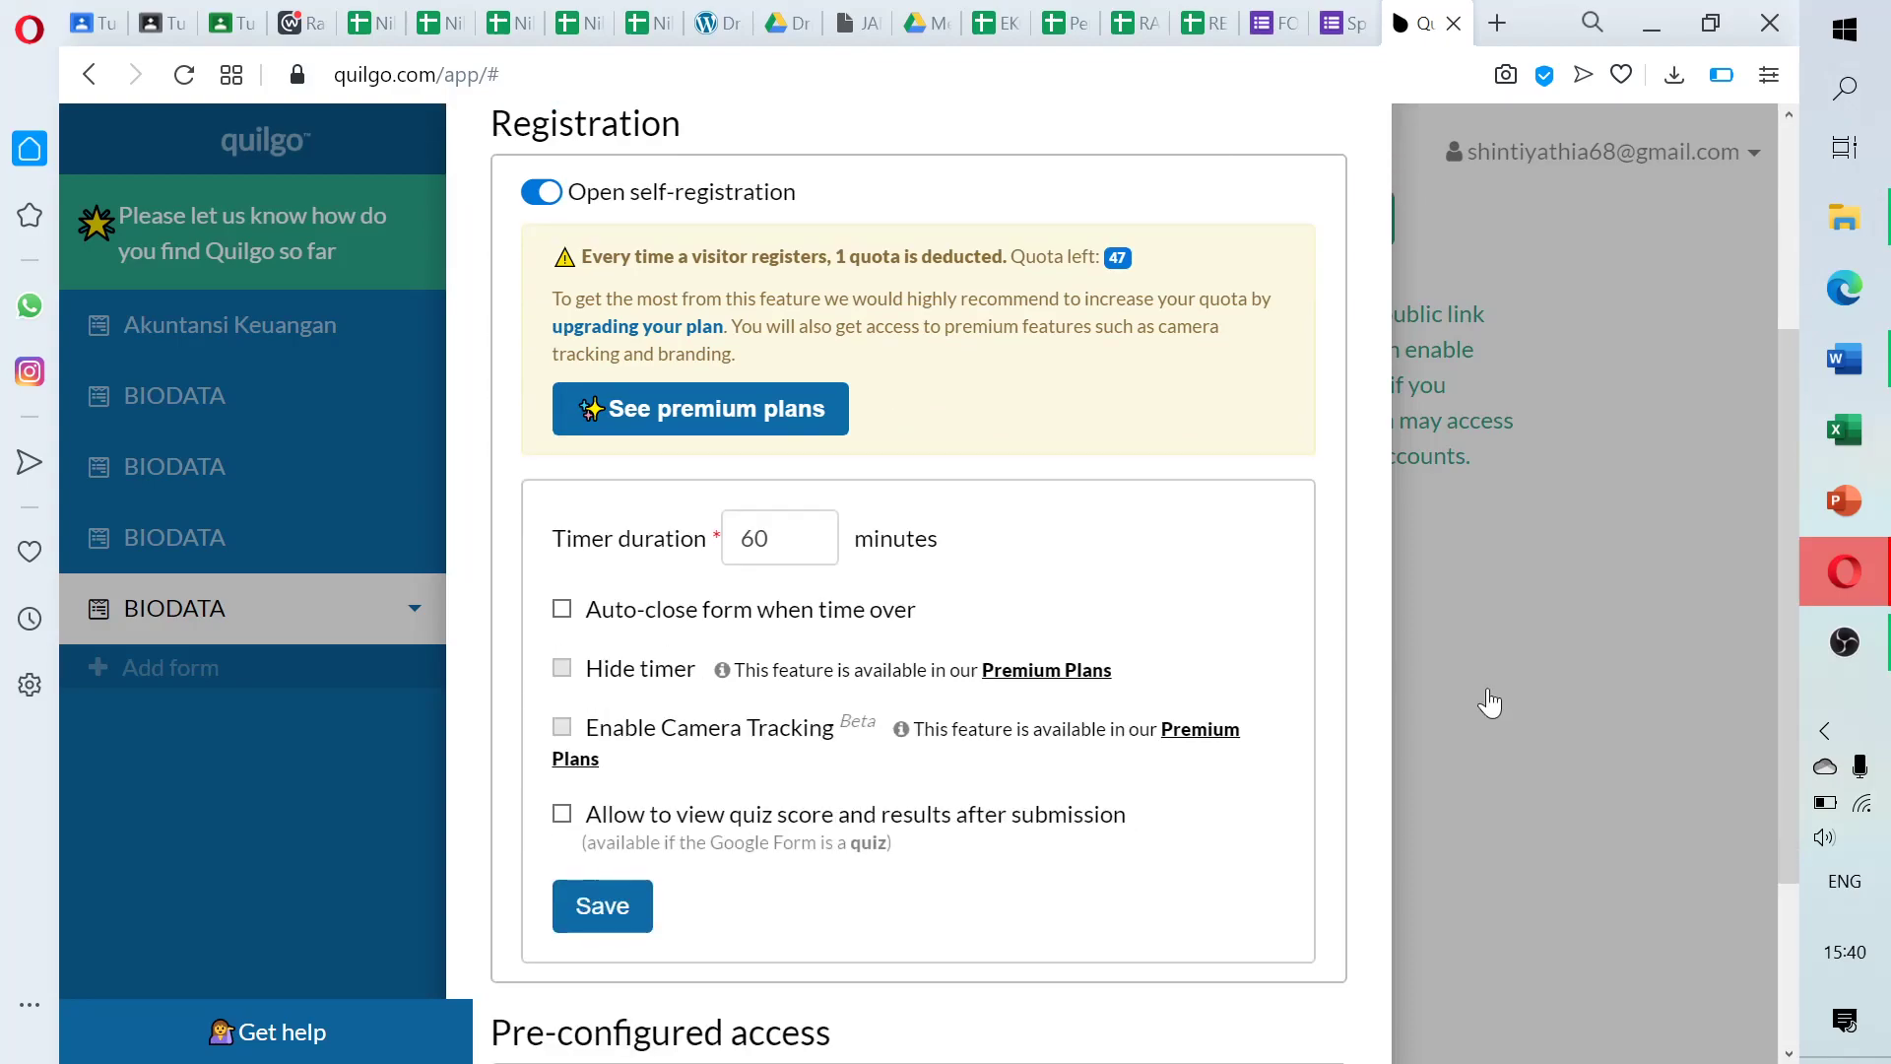
click(774, 537)
Change Timer duration from 60 to 90 minutes and tick Auto-close form when time over
key(BackSpace)
key(BackSpace)
text(90)
click(563, 609)
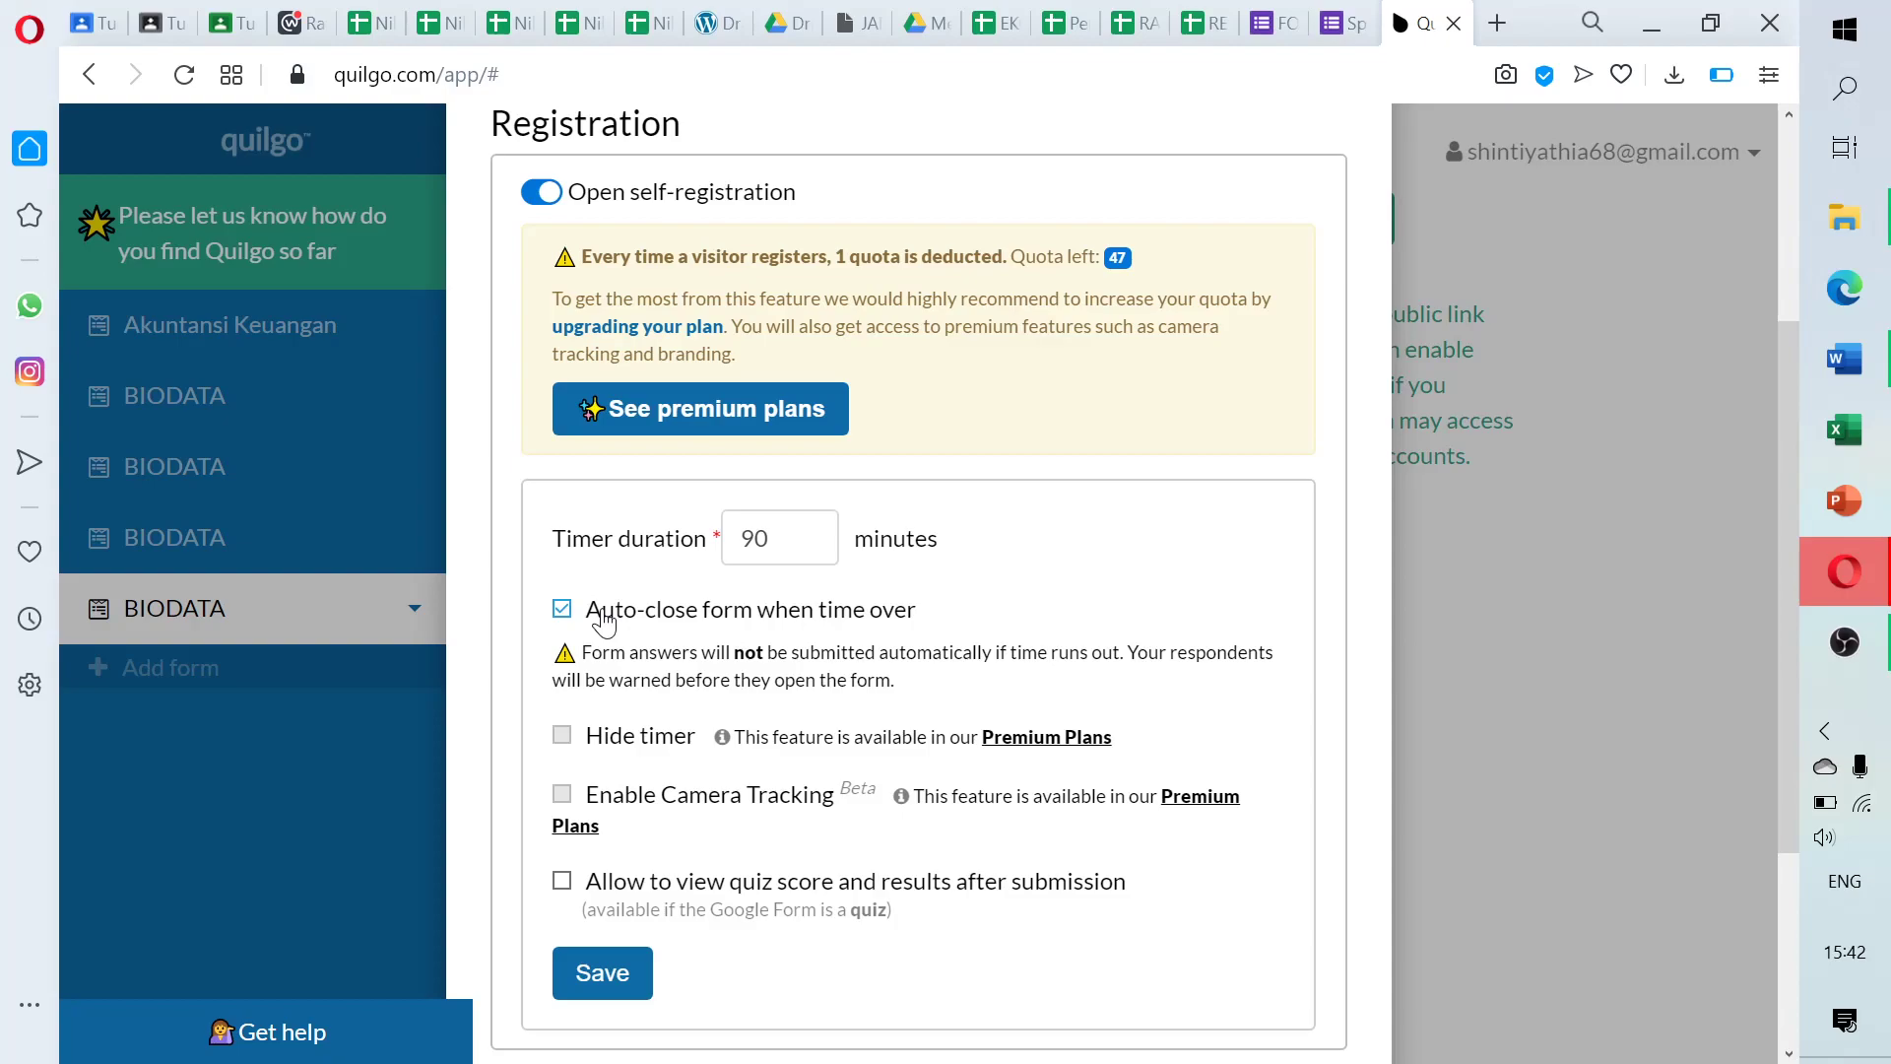
click(606, 619)
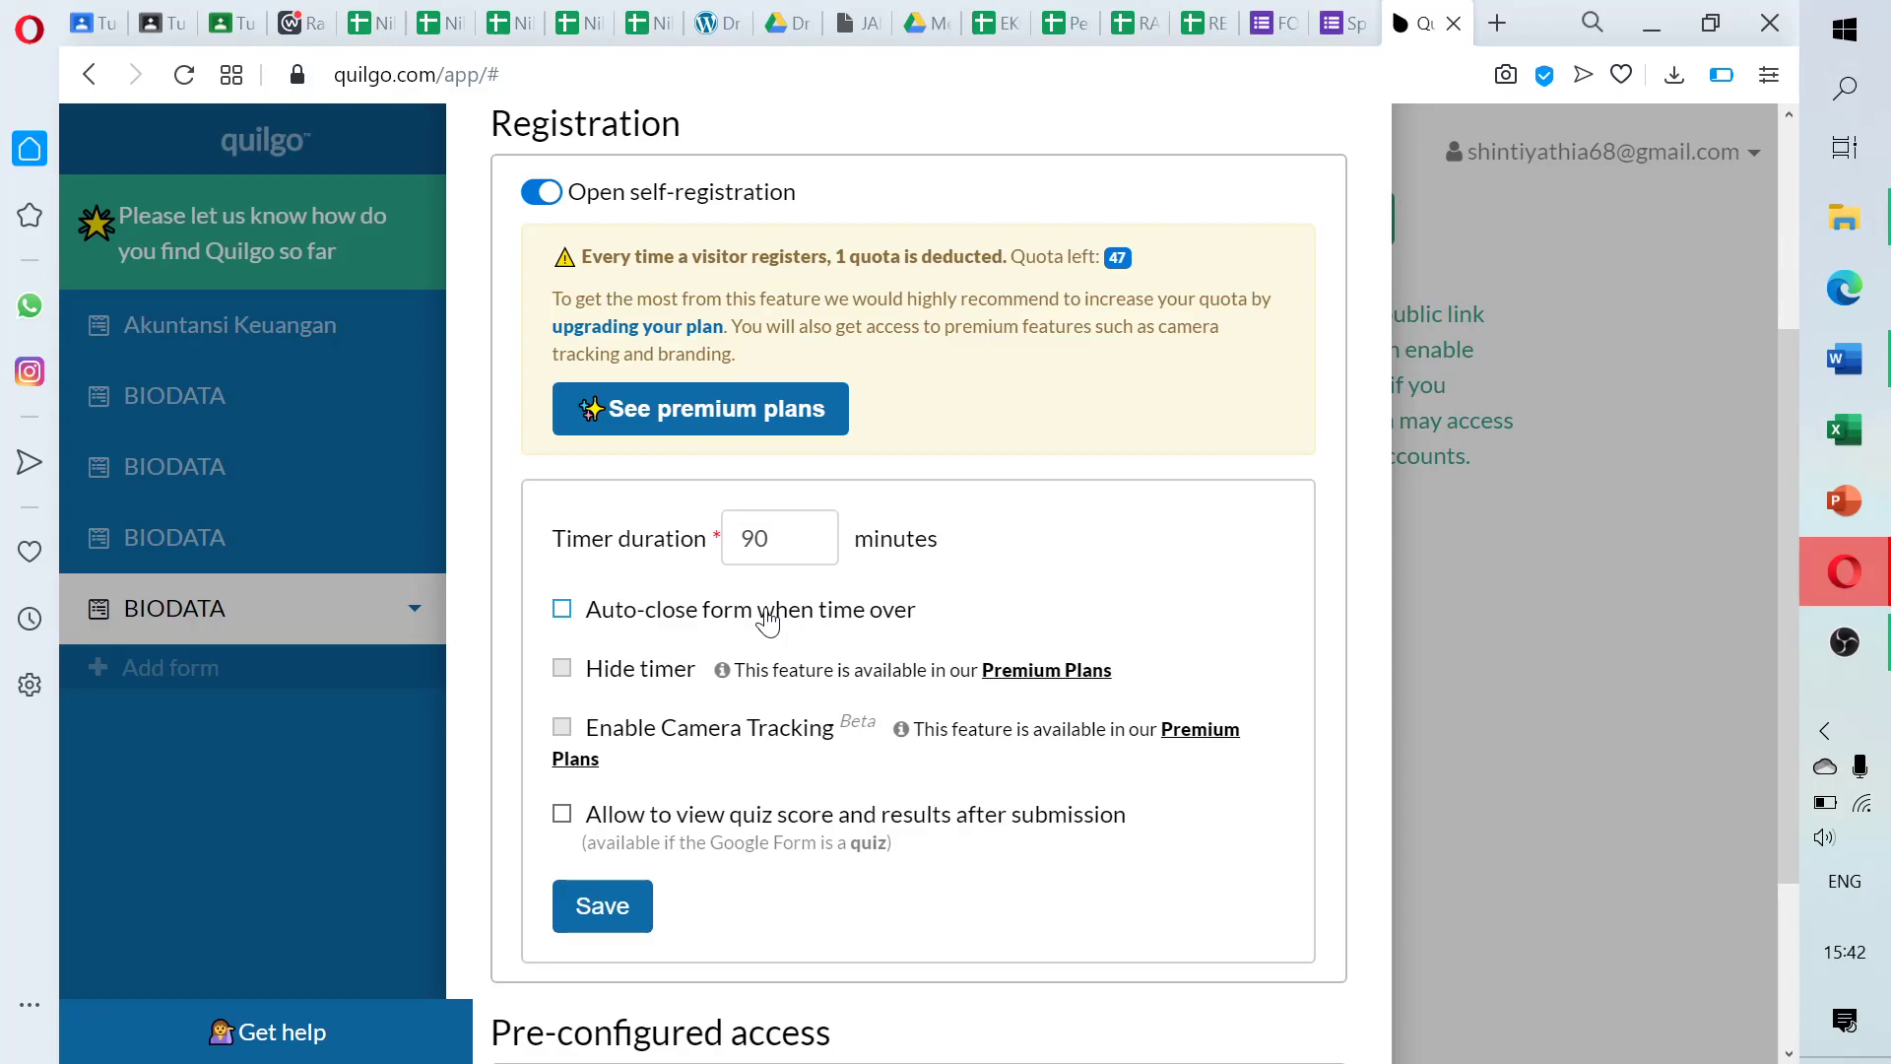
click(563, 611)
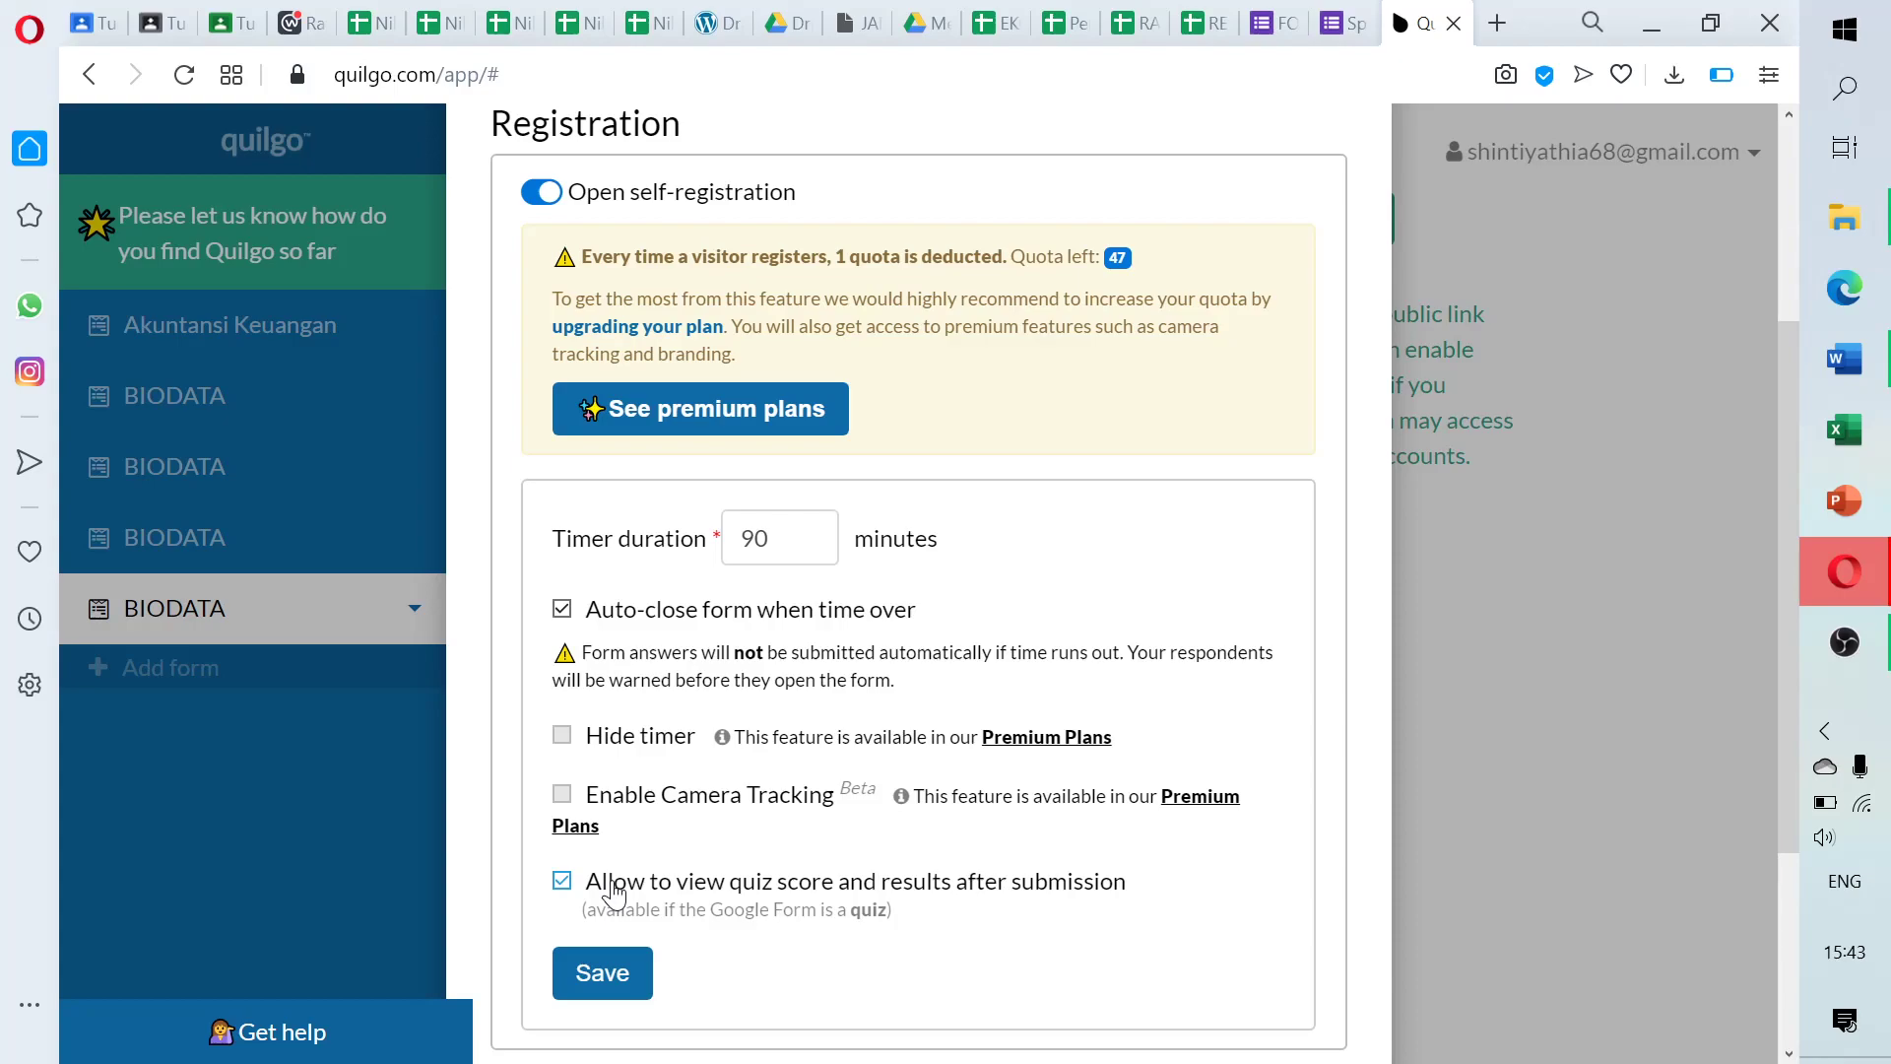
Set Timer duration to 2 minutes, allow viewing quiz score and results after submission, and save
click(562, 880)
click(778, 538)
key(BackSpace)
key(BackSpace)
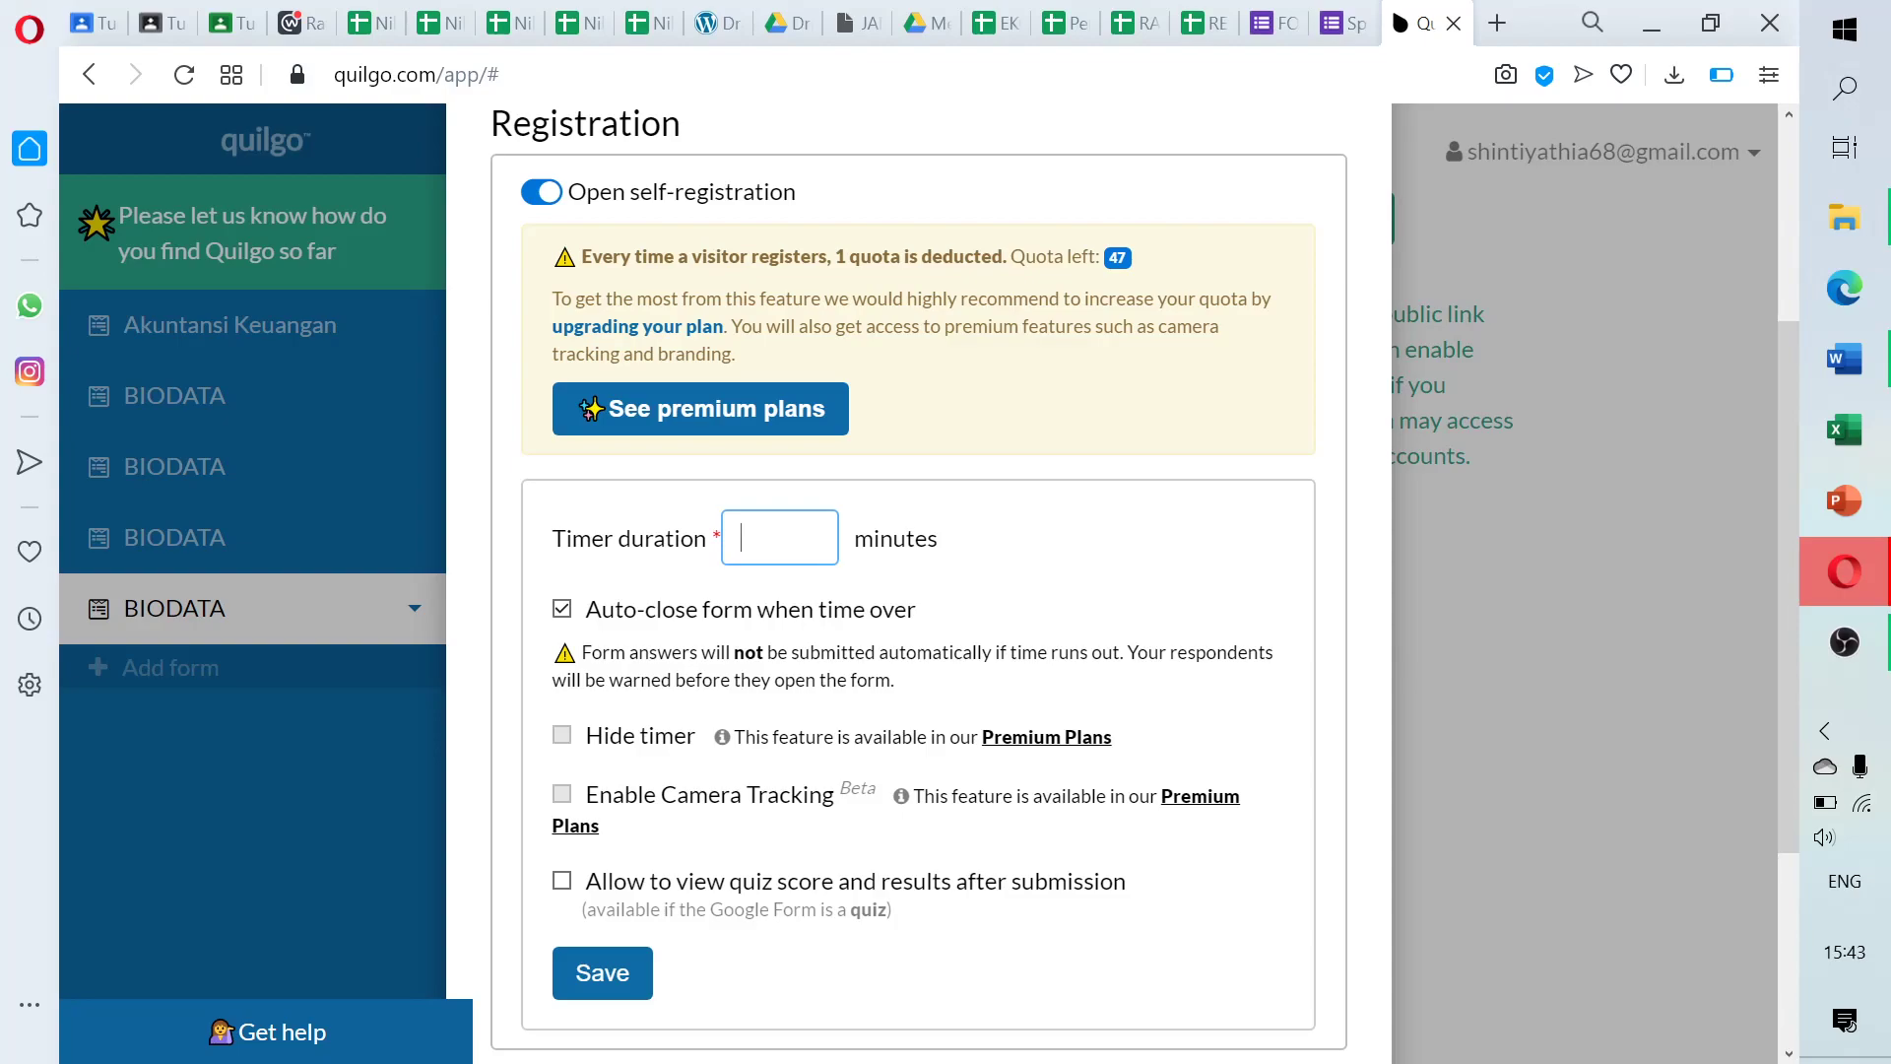
text(2)
click(563, 881)
click(618, 978)
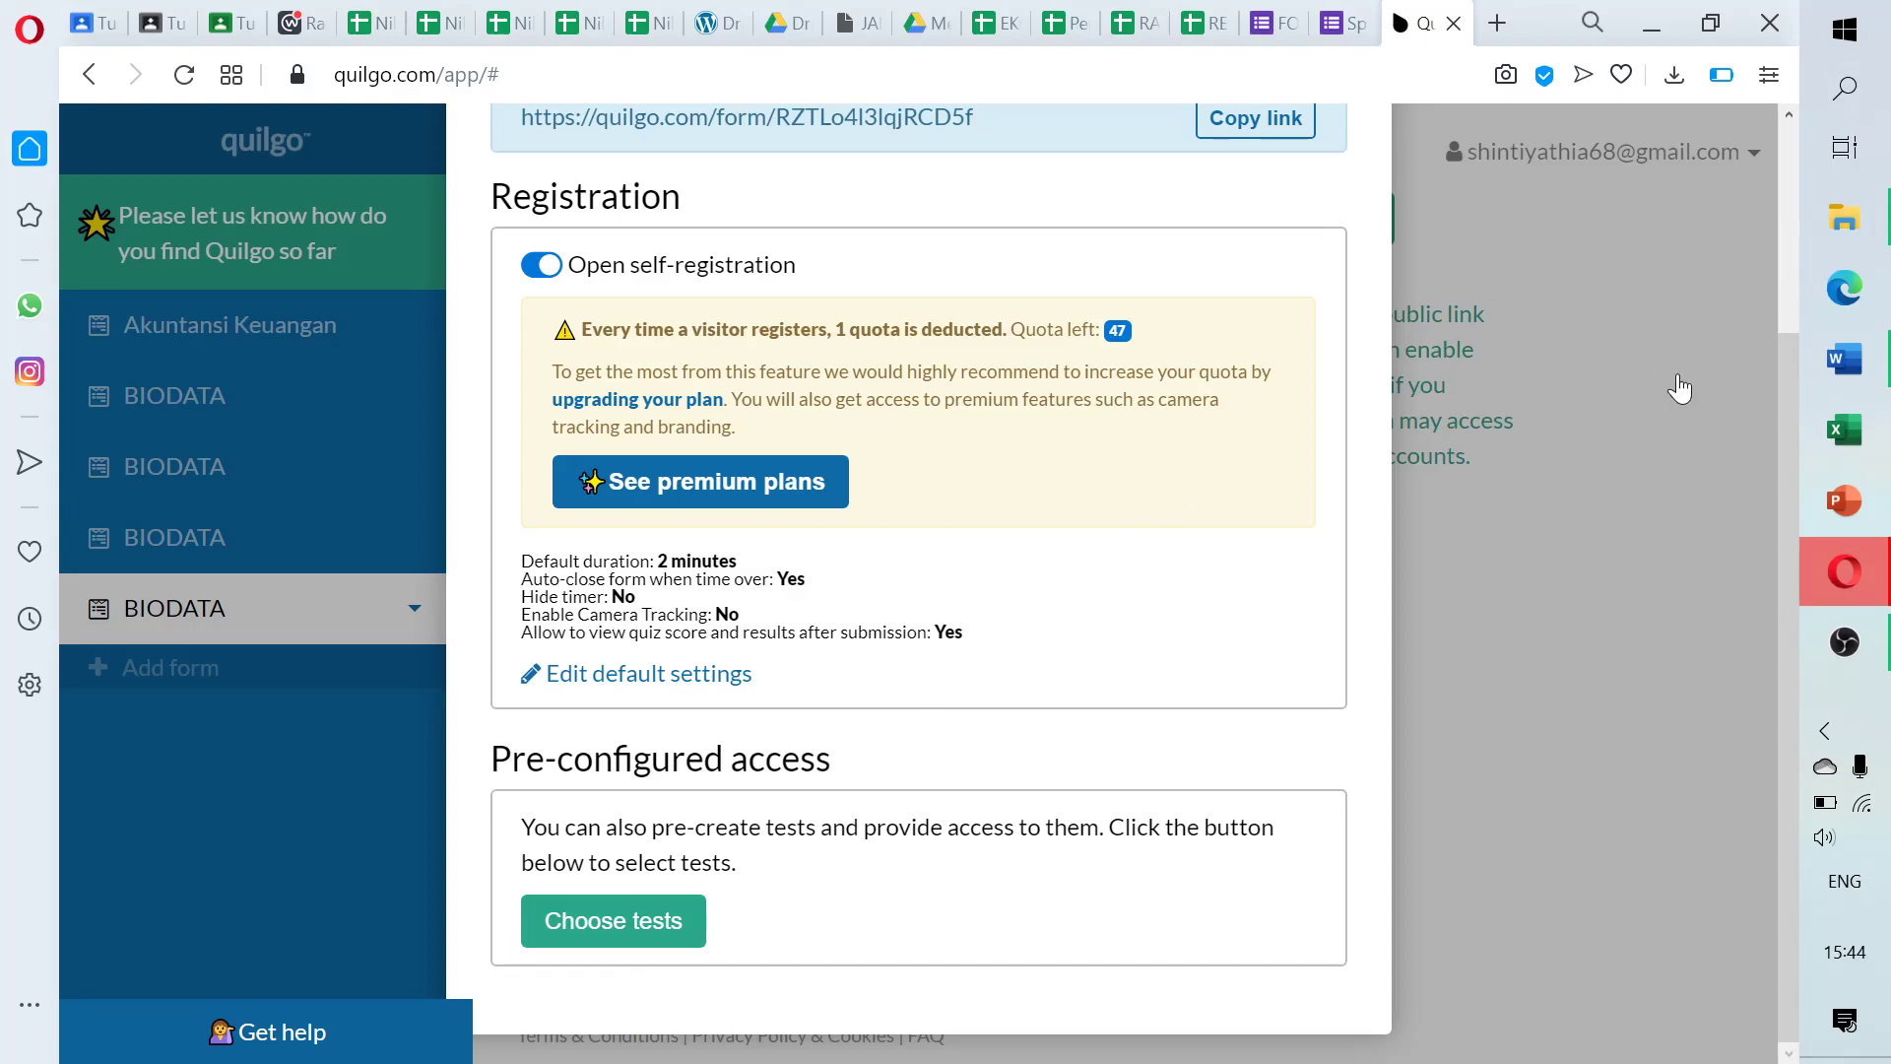
Reopen the BIODATA Public form link dialog and copy the link until it shows Copied!
scroll(1790, 438, up, 3)
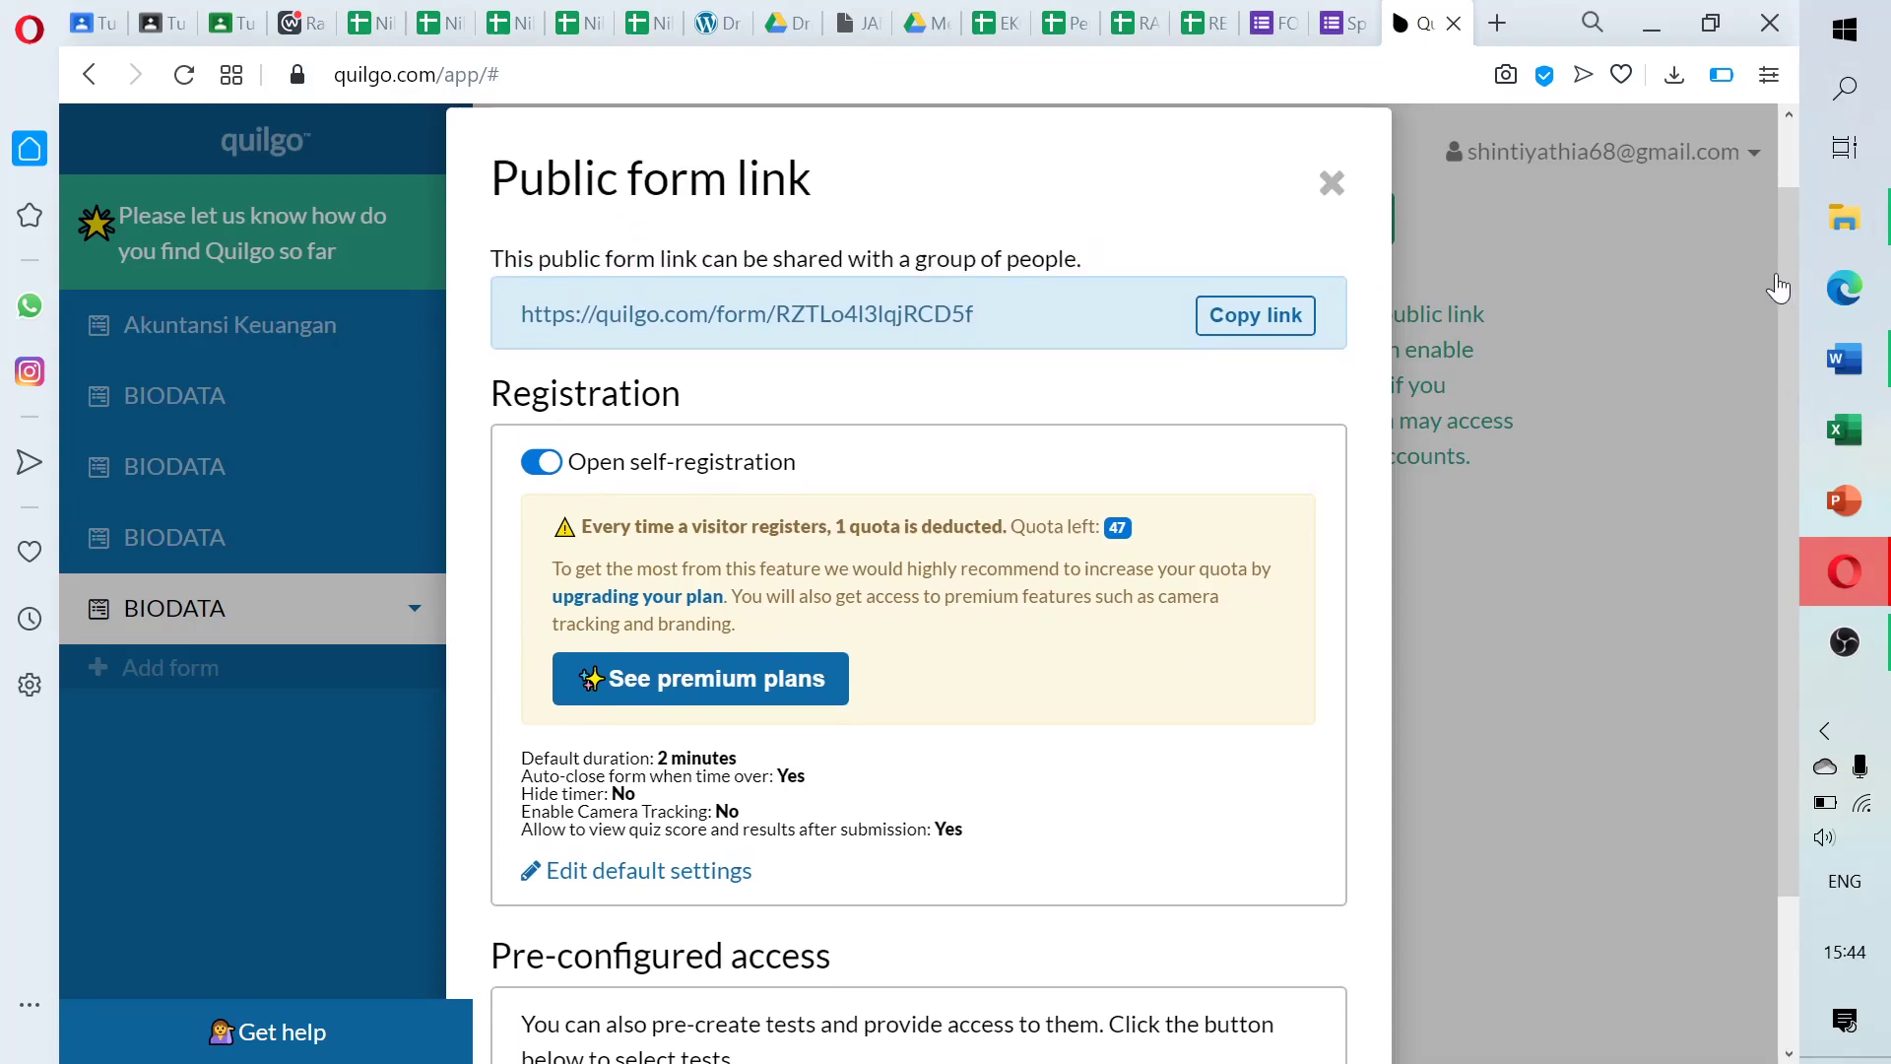
click(1773, 286)
click(1290, 237)
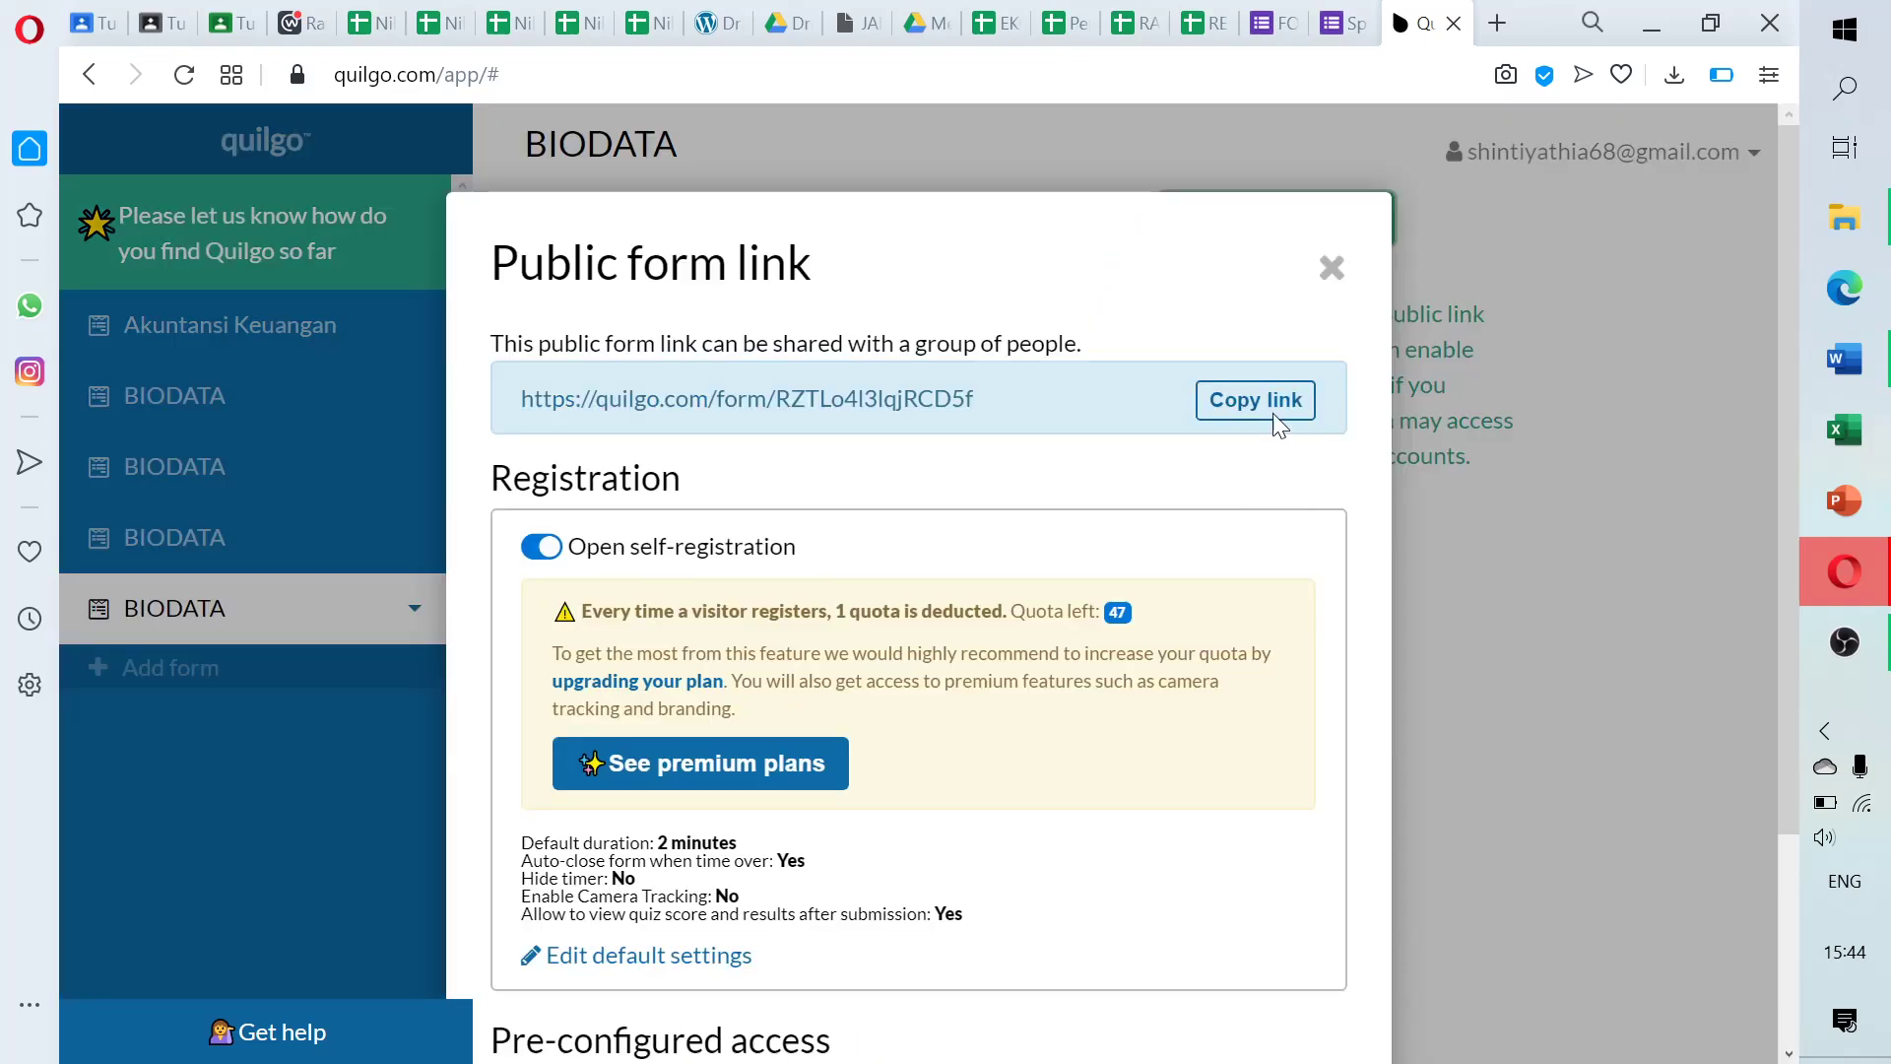
click(1243, 407)
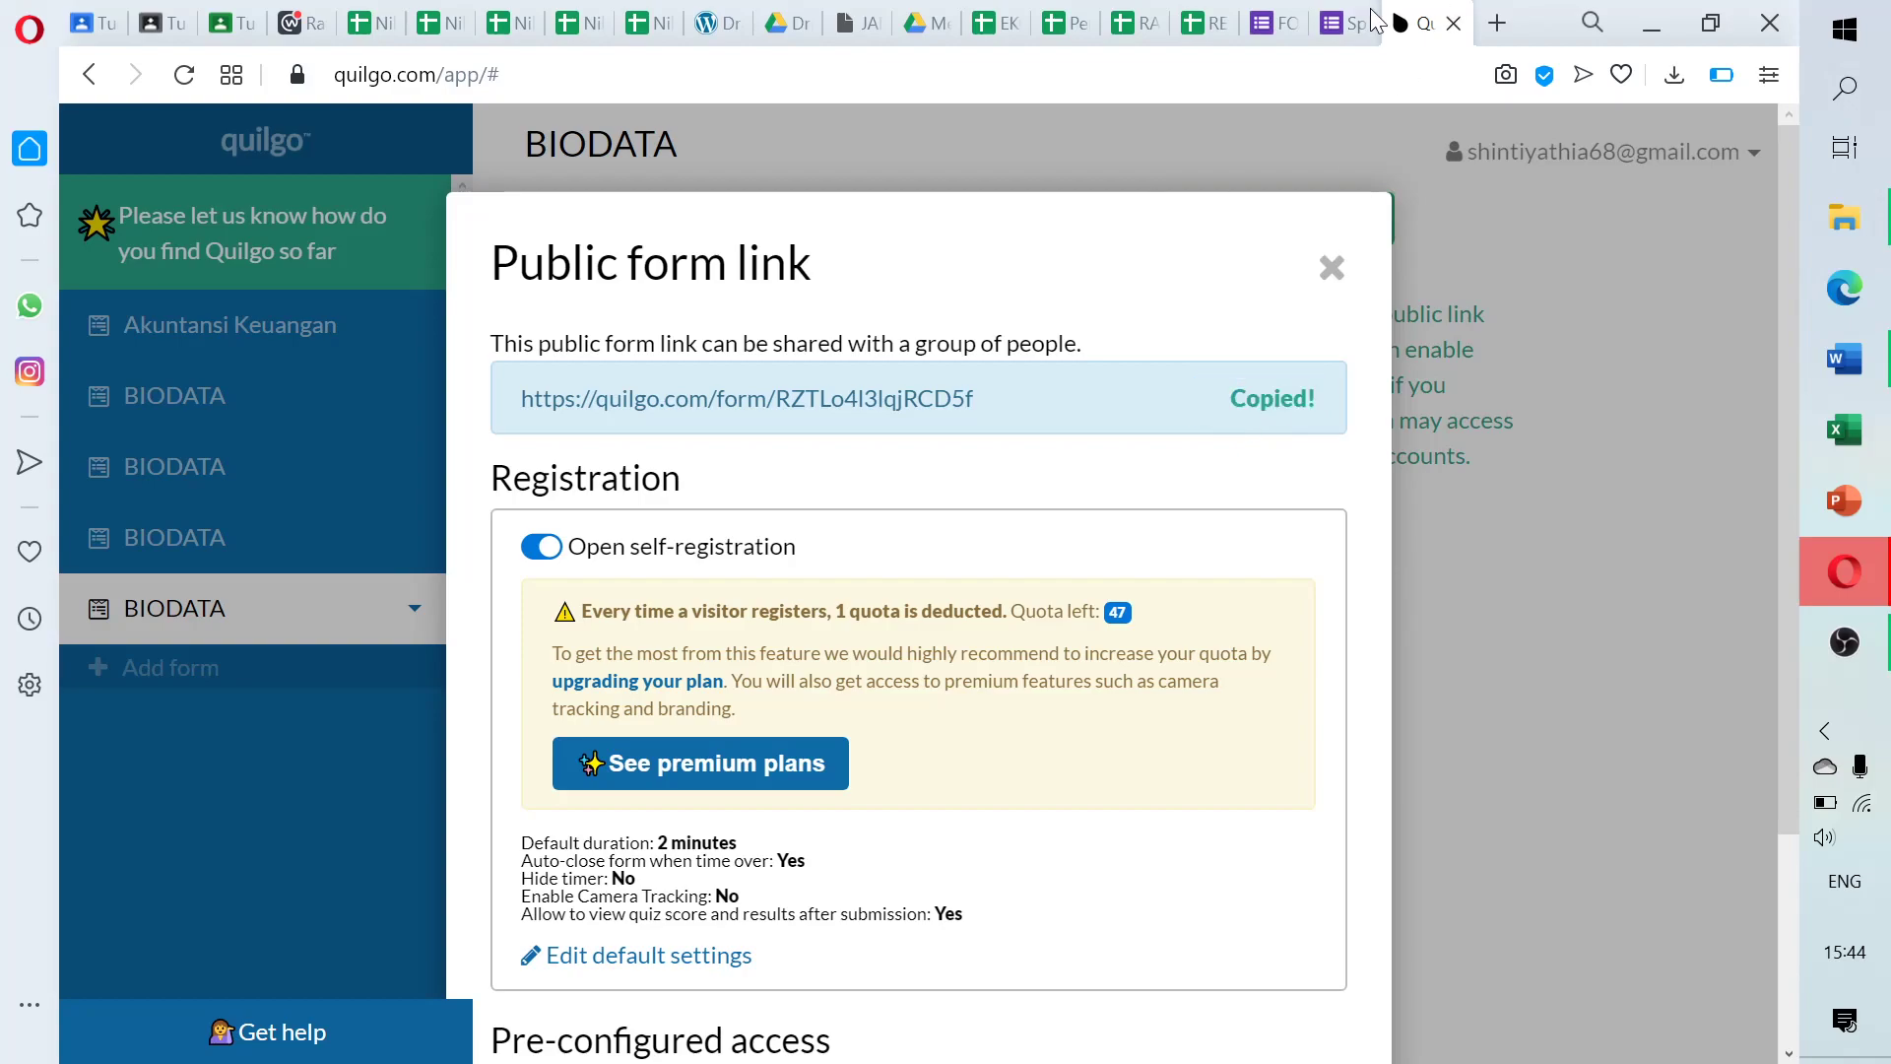
click(1350, 21)
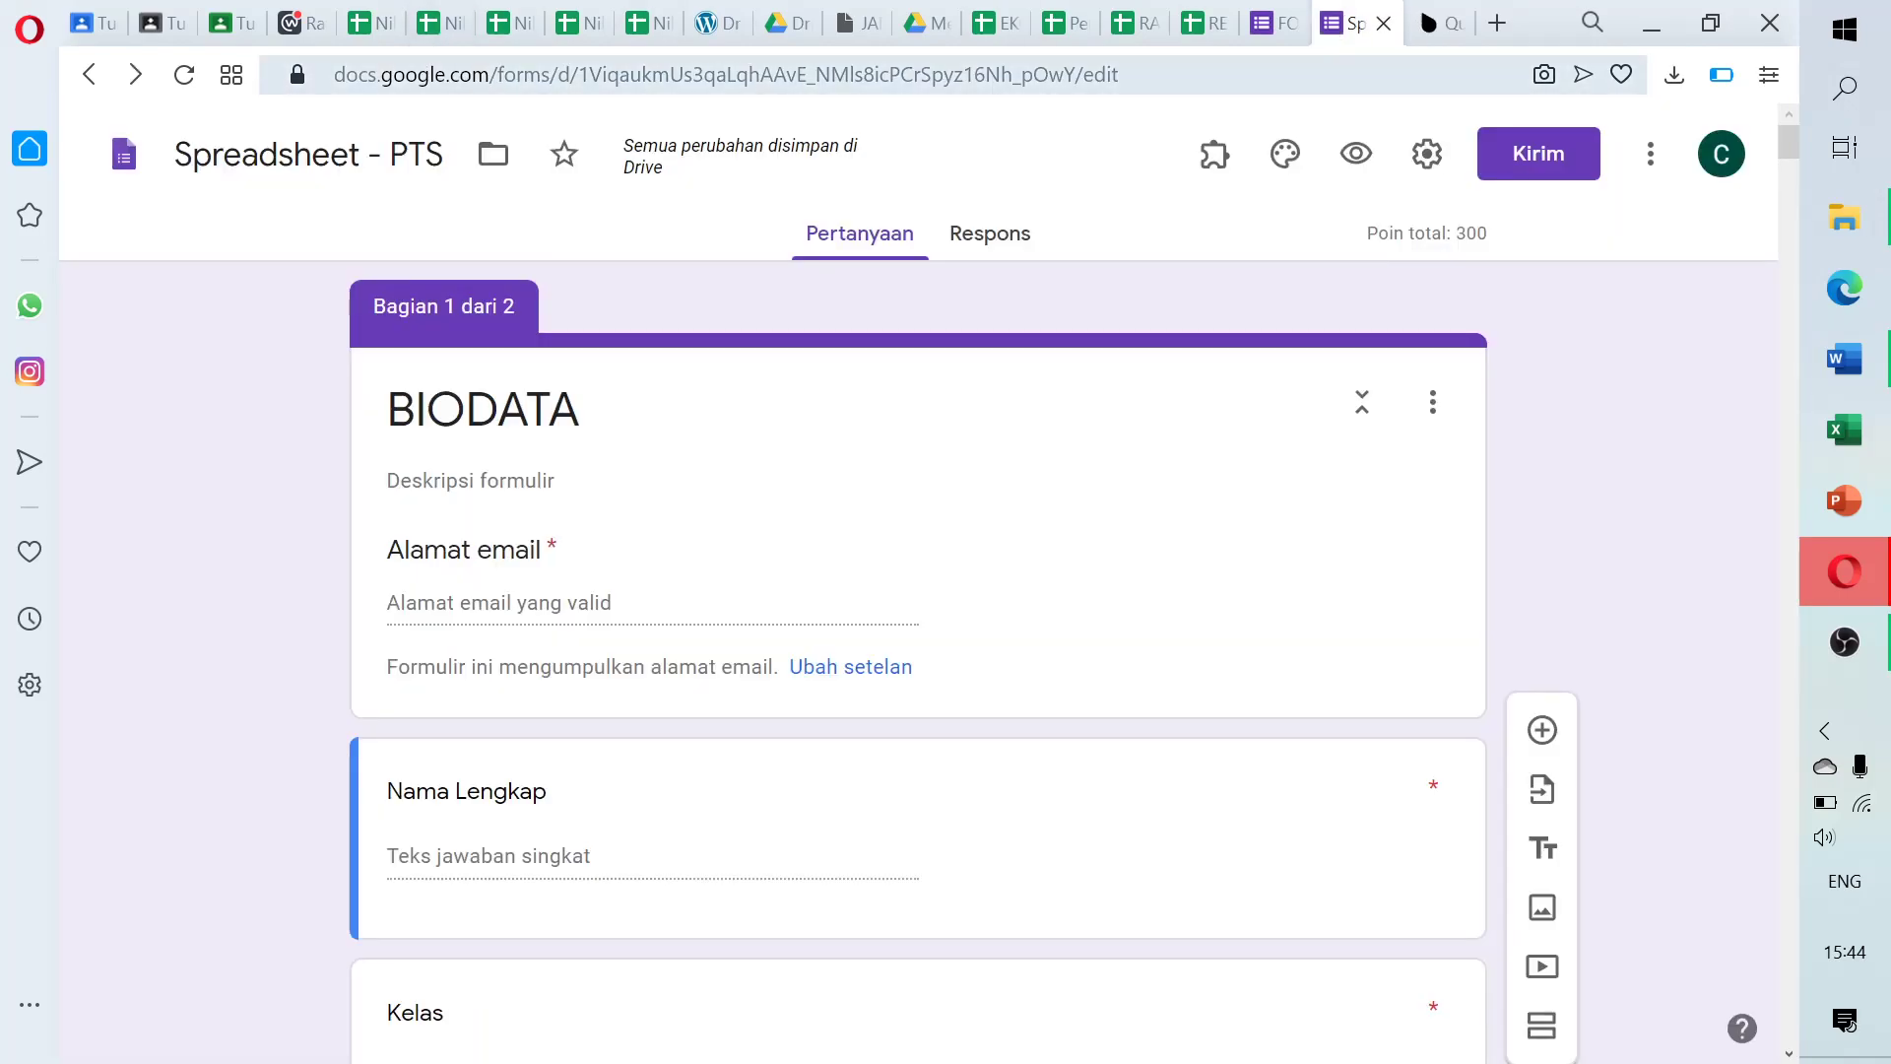
click(1430, 28)
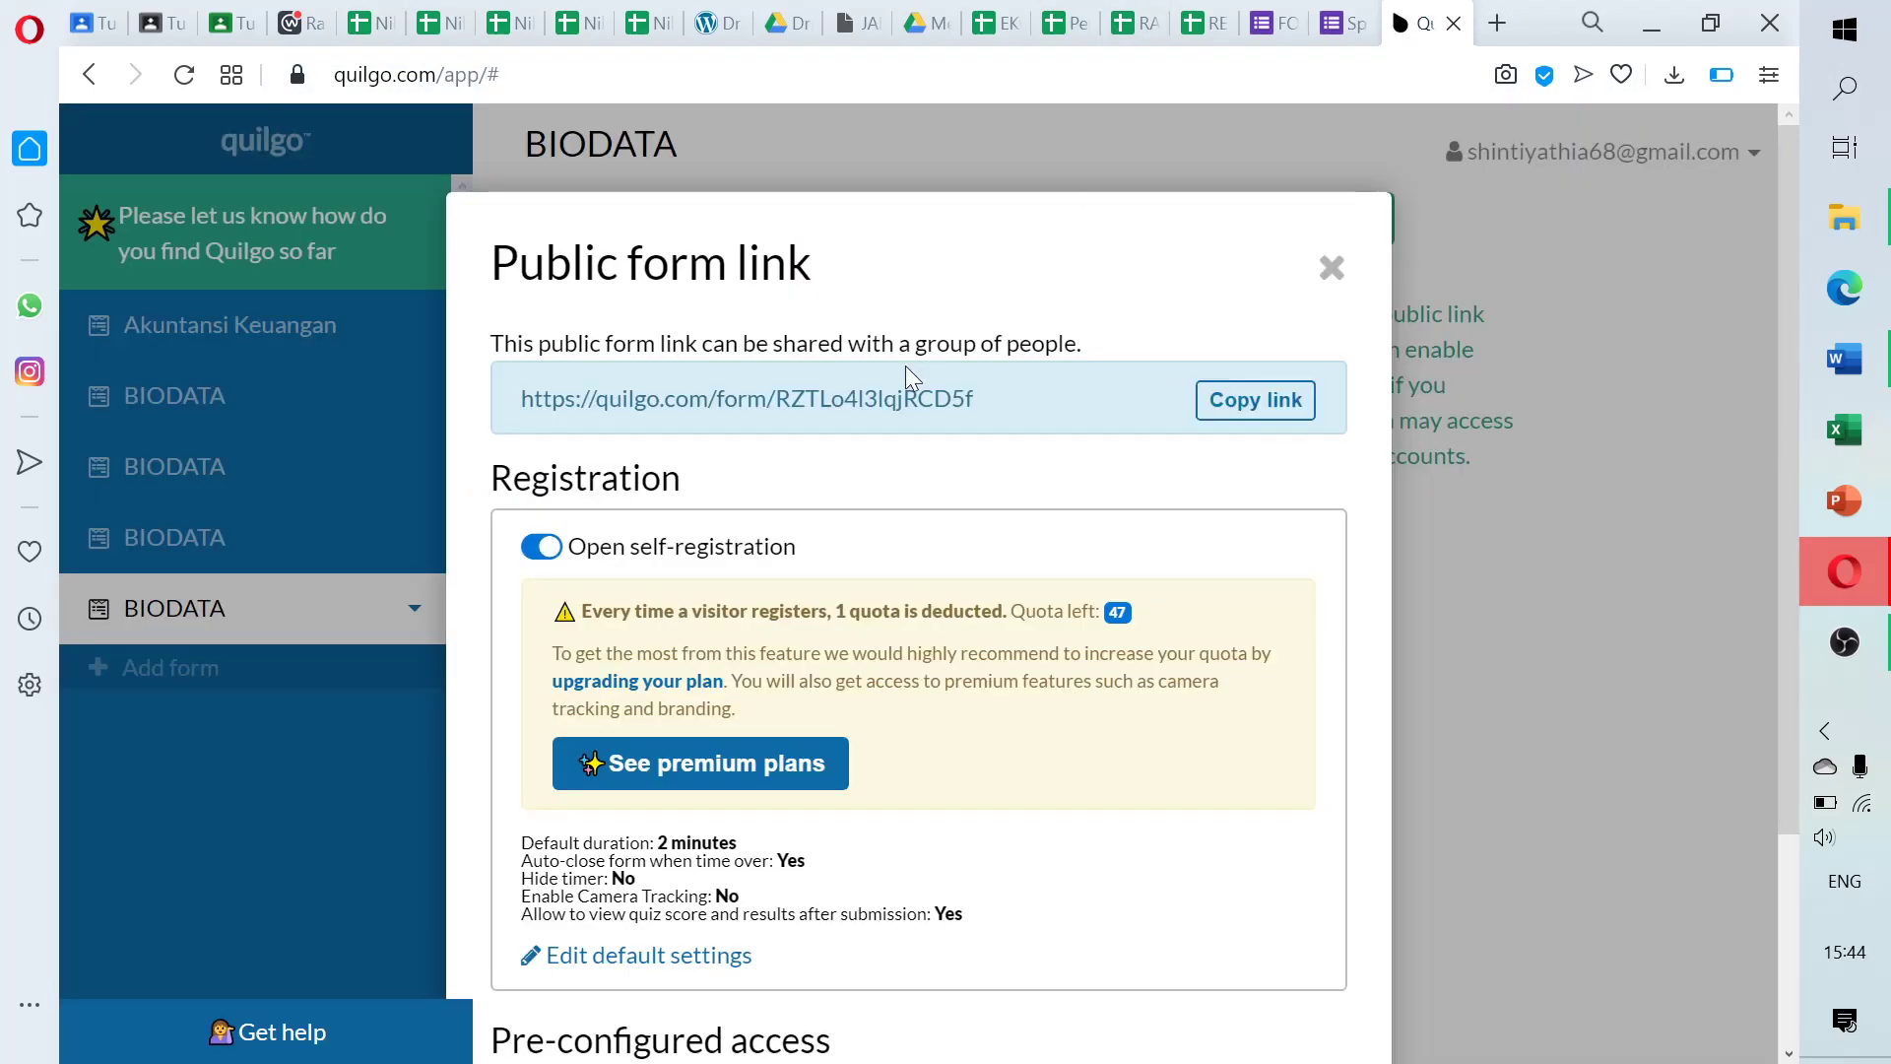
click(1278, 418)
Paste the copied Quilgo BIODATA link into a new Opera tab and load it
click(1497, 23)
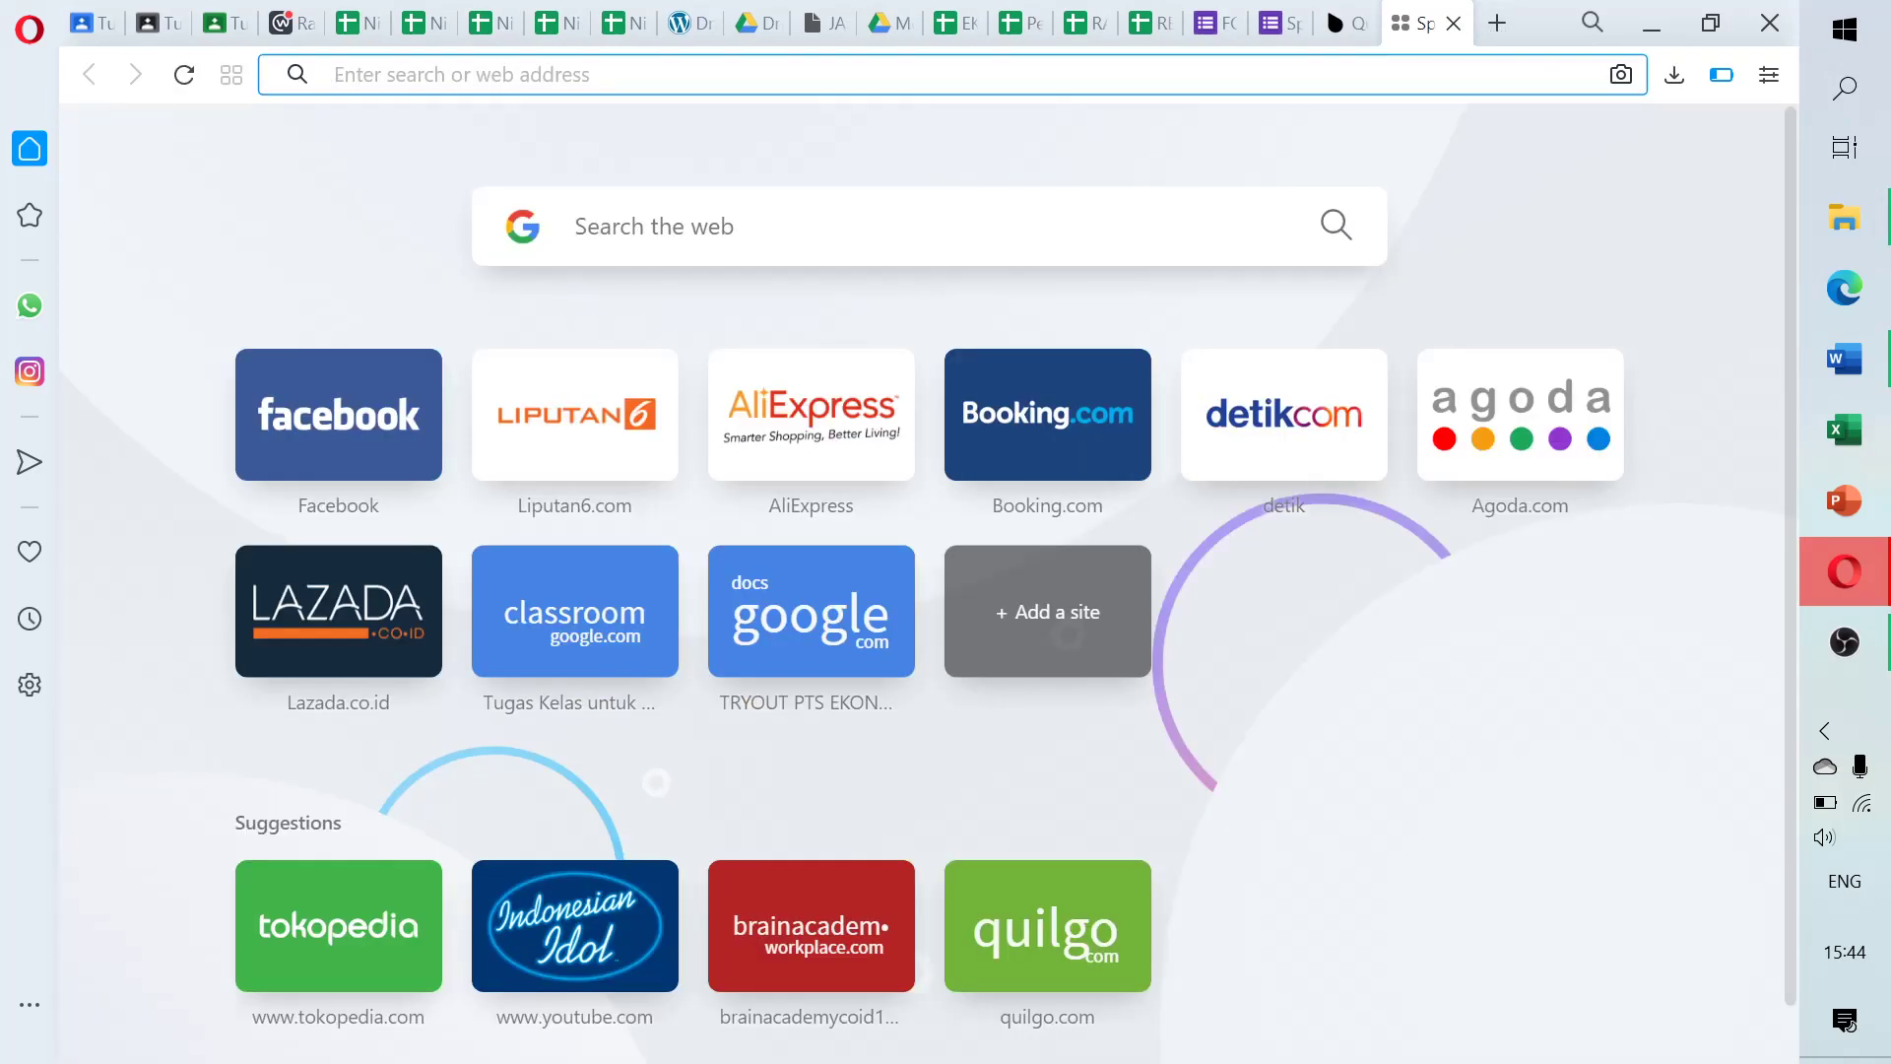
key(ctrl+v)
key(Return)
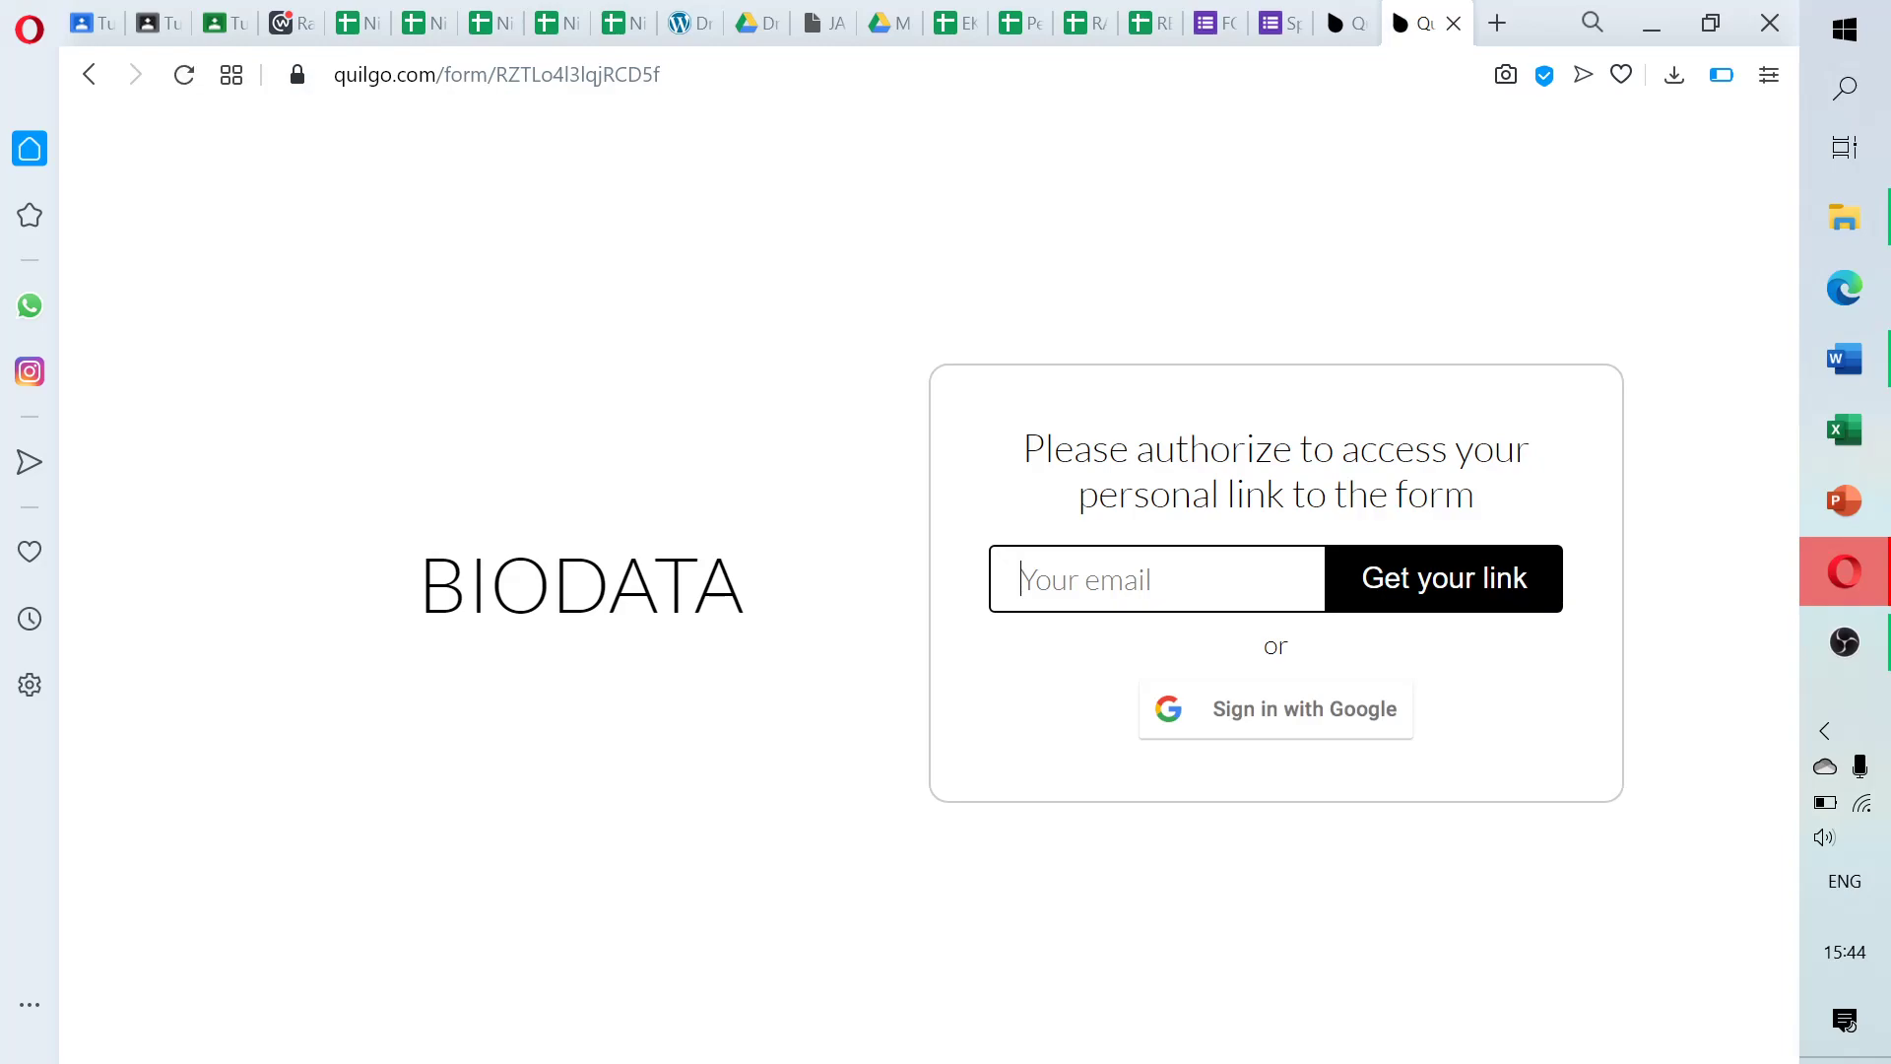
Sign in to Quilgo with the student's Google account to reach the BIODATA 2-minute start page
click(1255, 719)
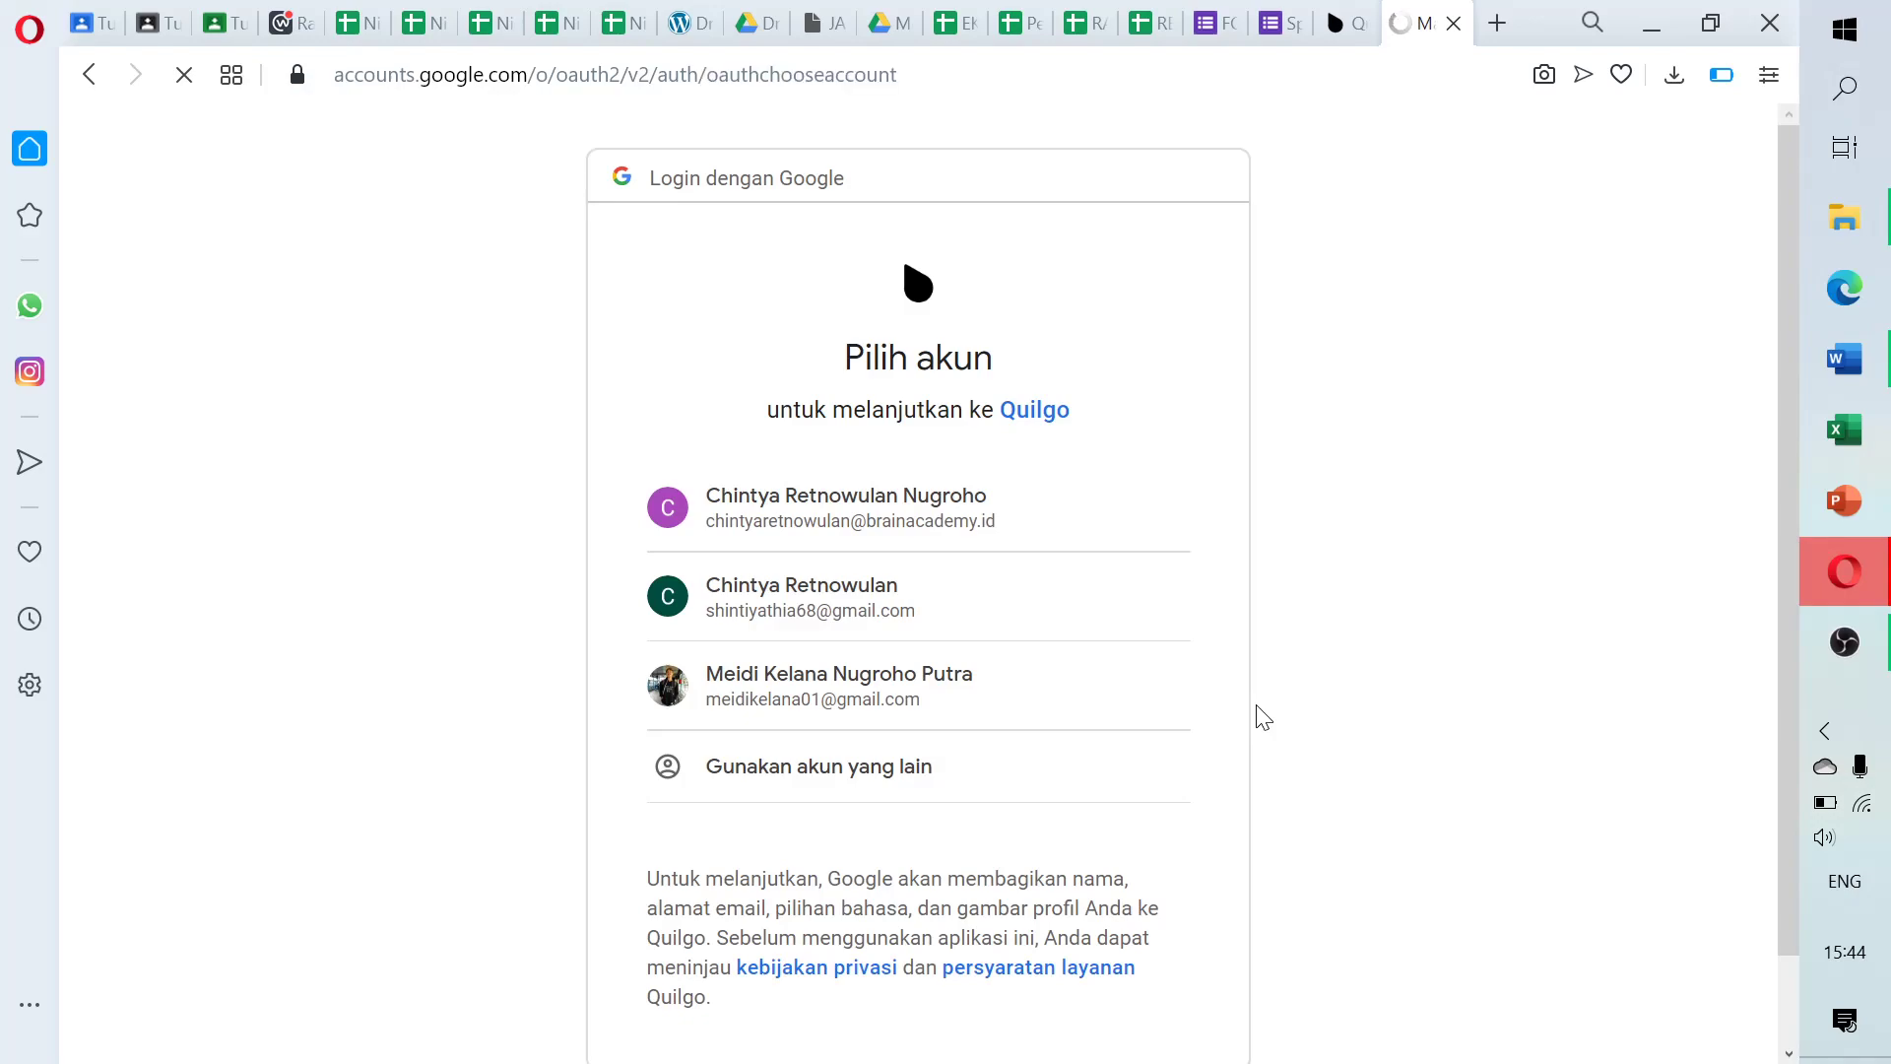
click(951, 598)
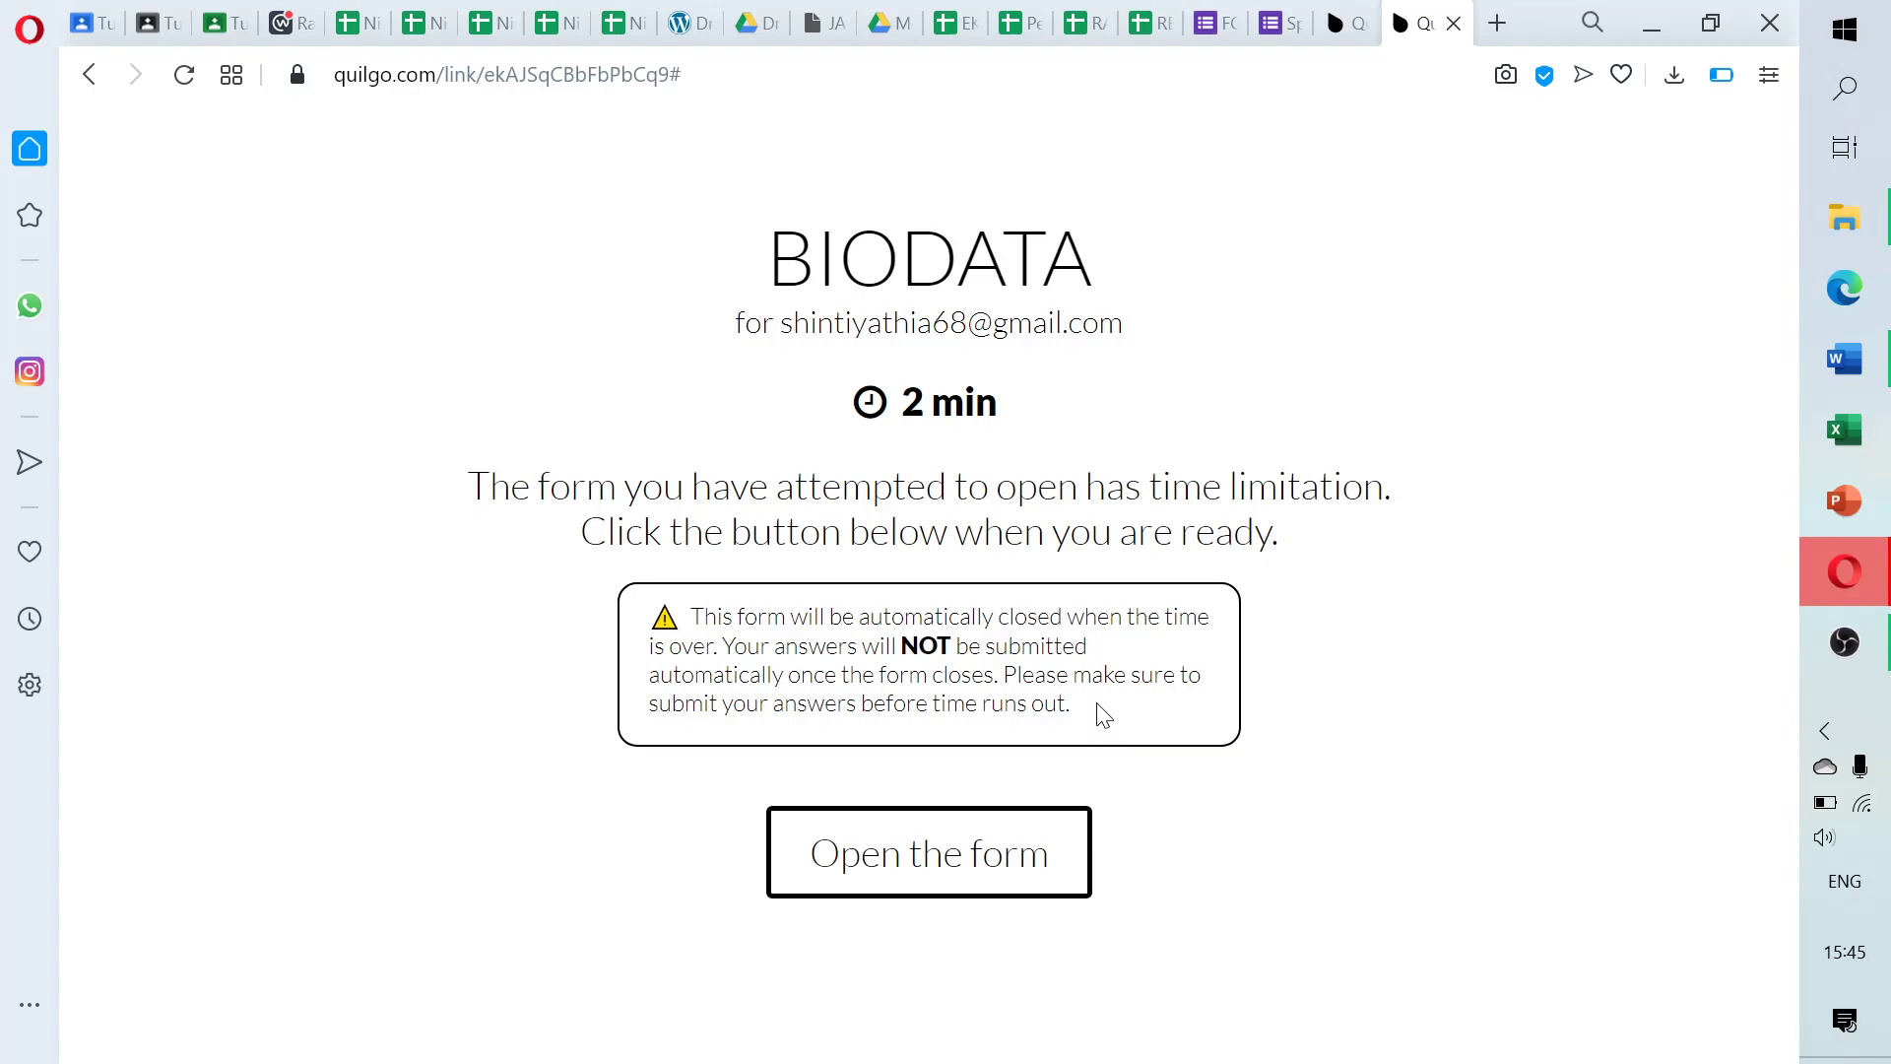
drag(857, 616, 724, 646)
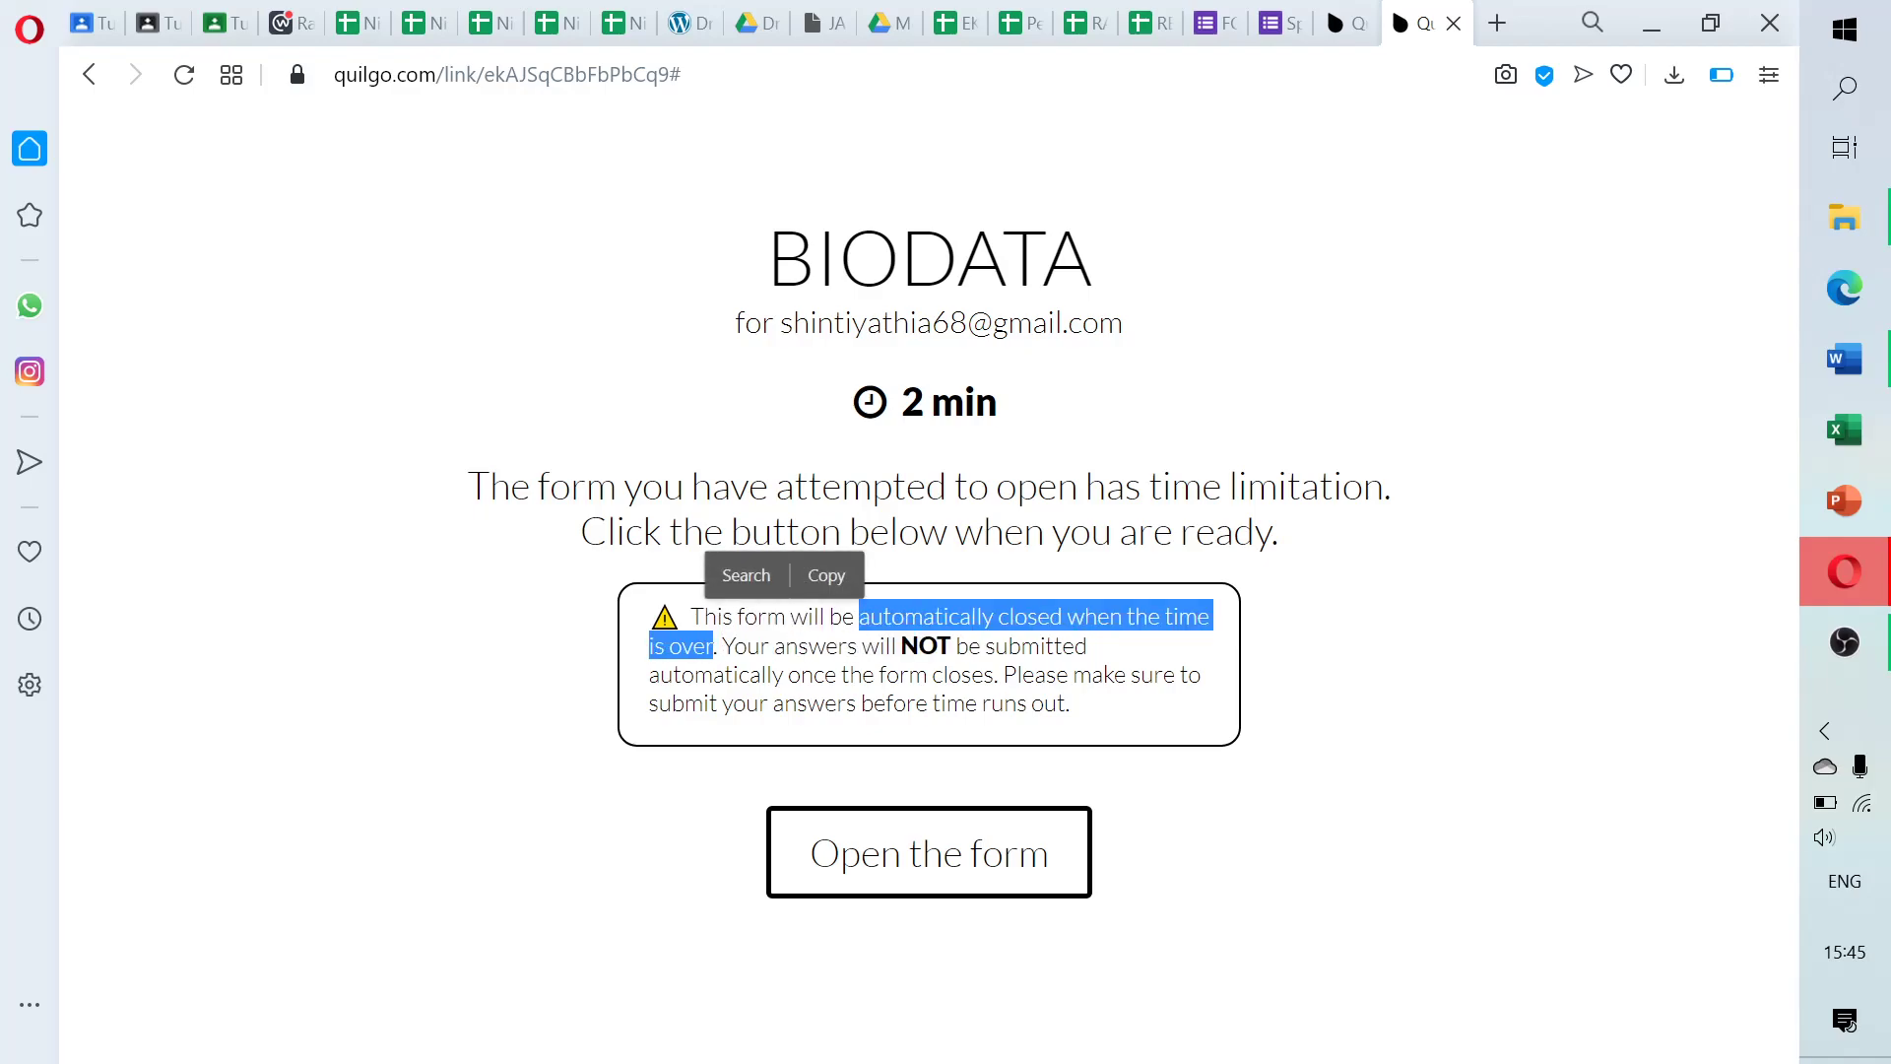
drag(775, 646, 997, 674)
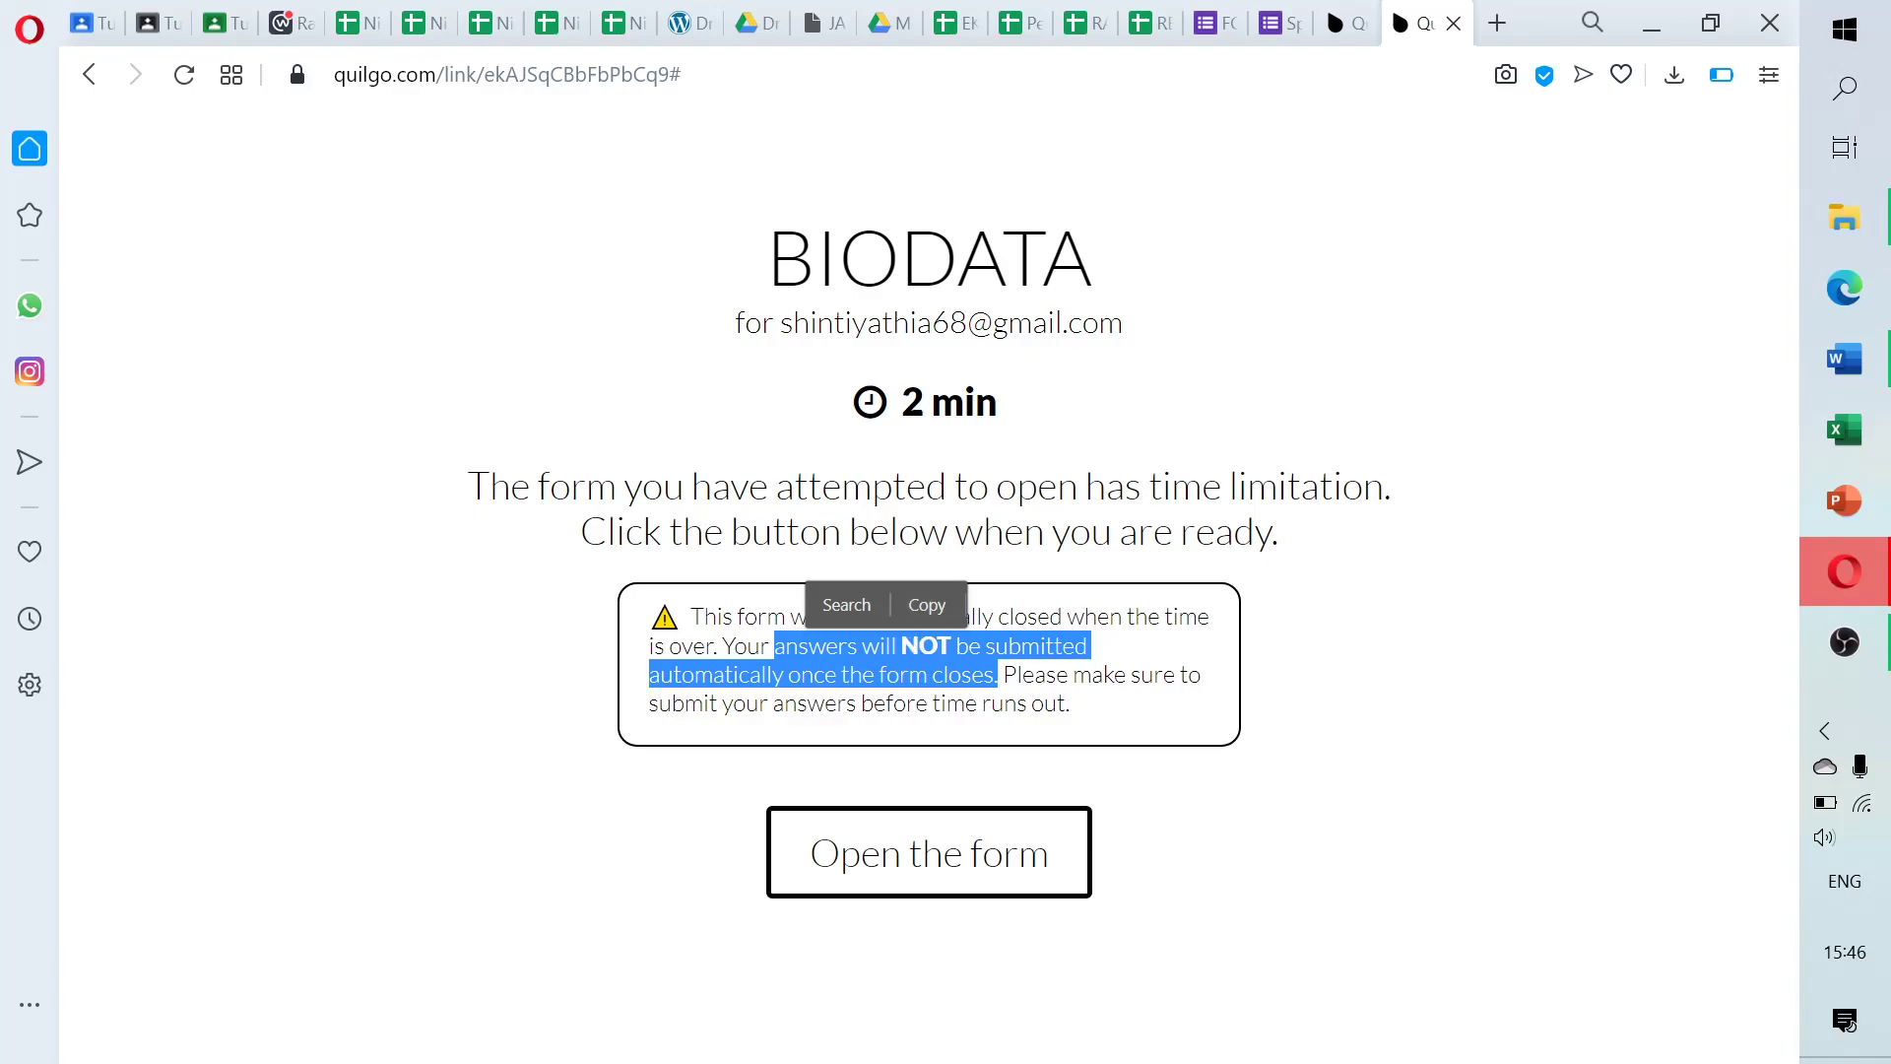
drag(771, 646, 1002, 675)
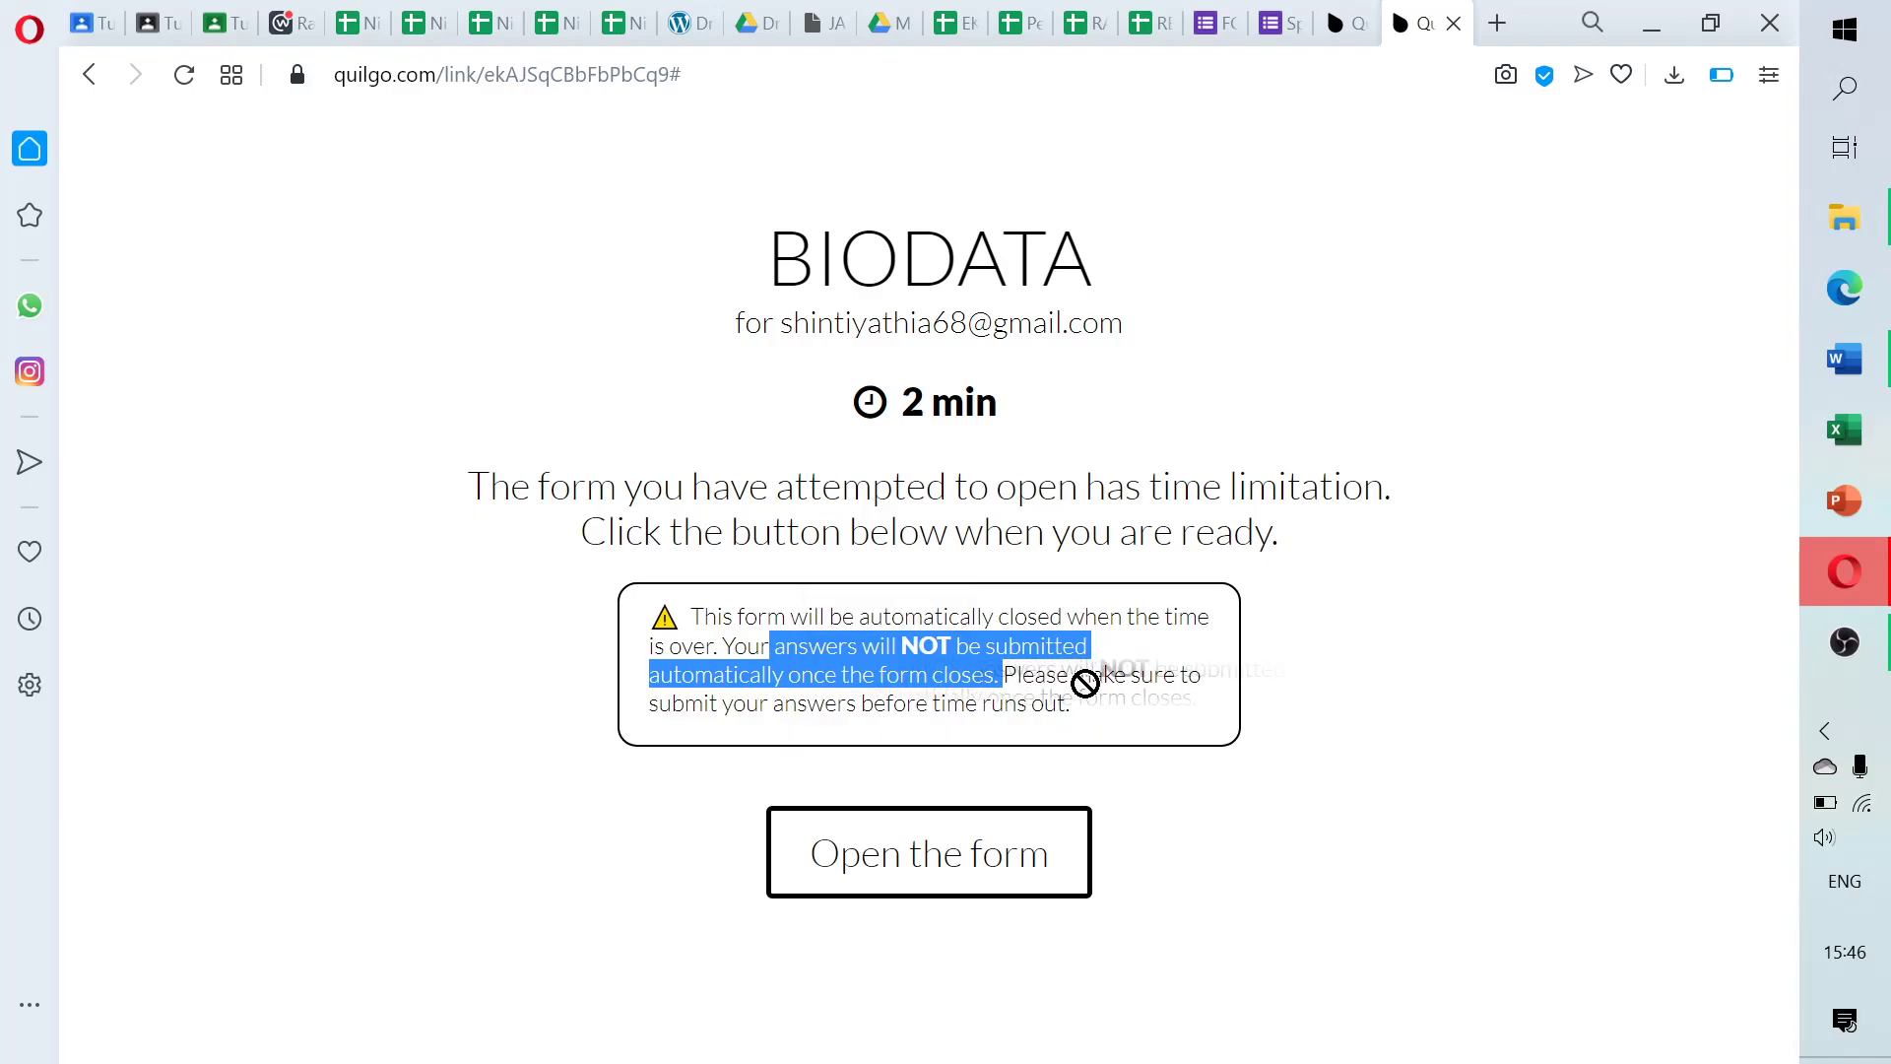
click(867, 675)
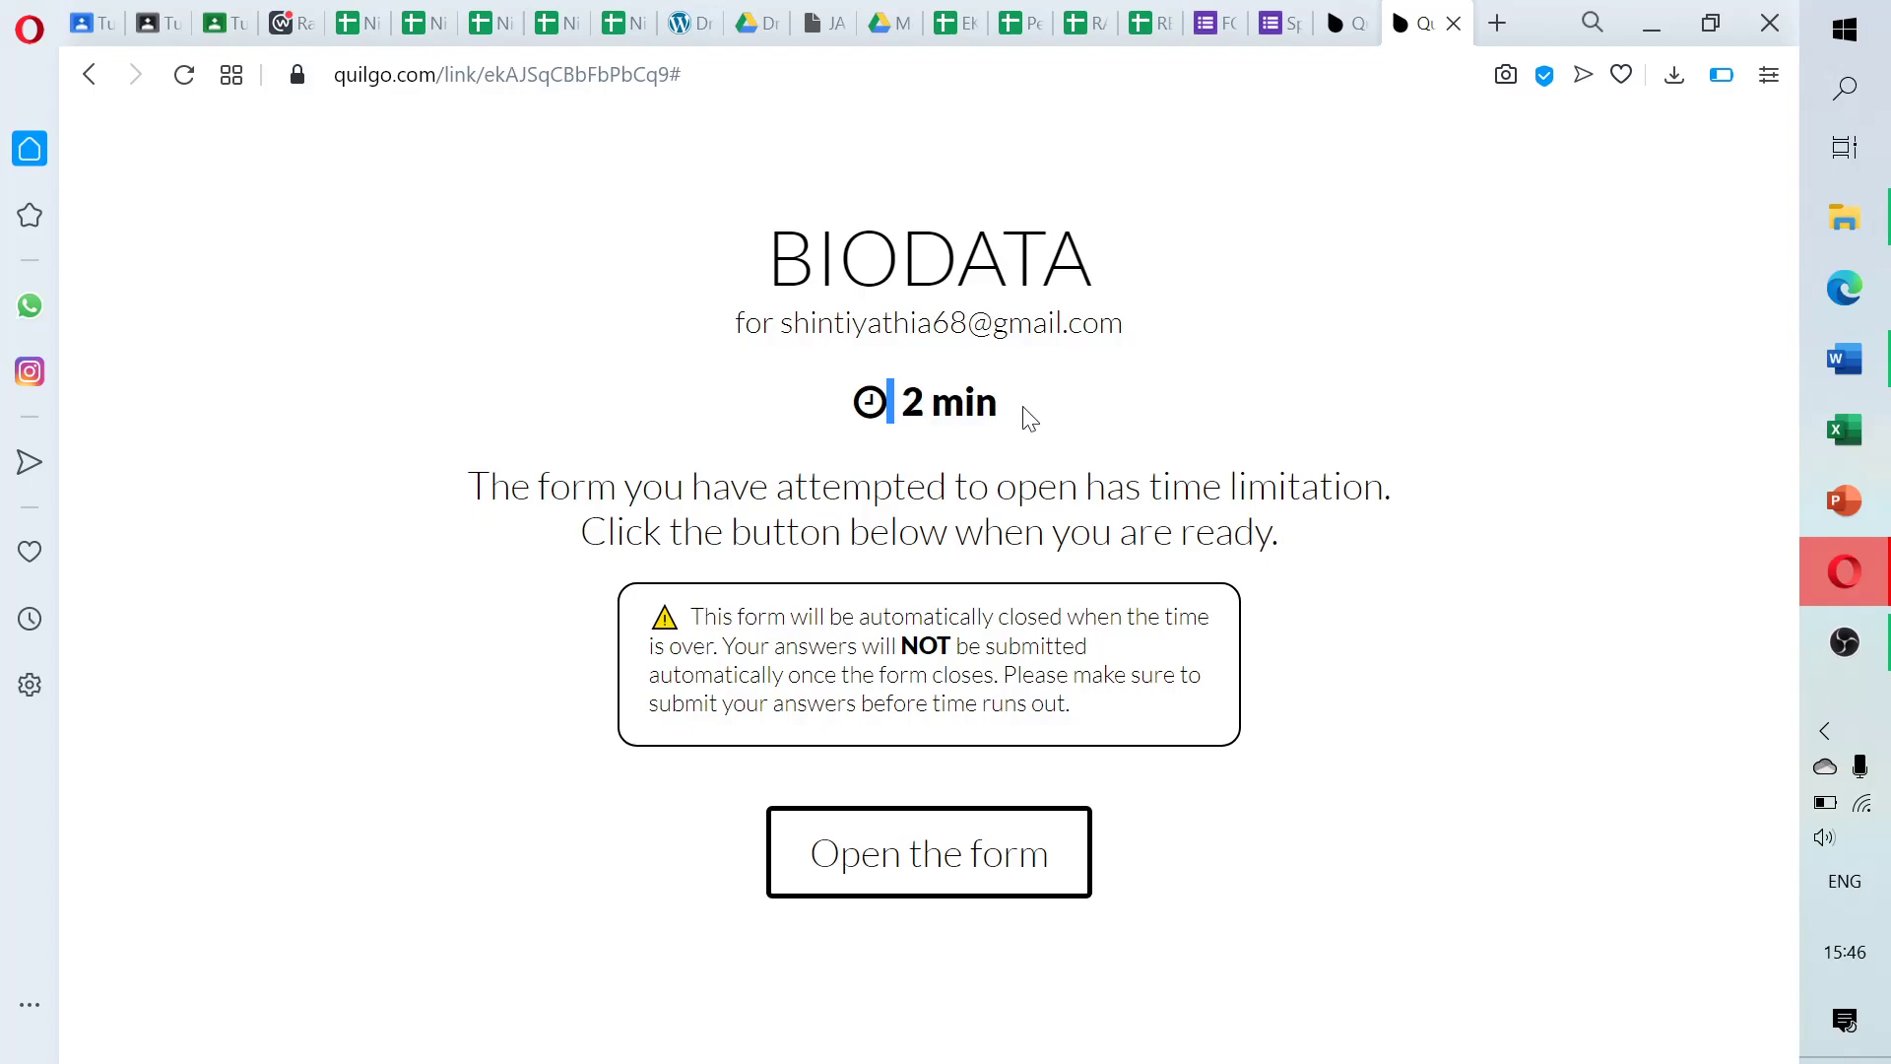
drag(1024, 414, 891, 404)
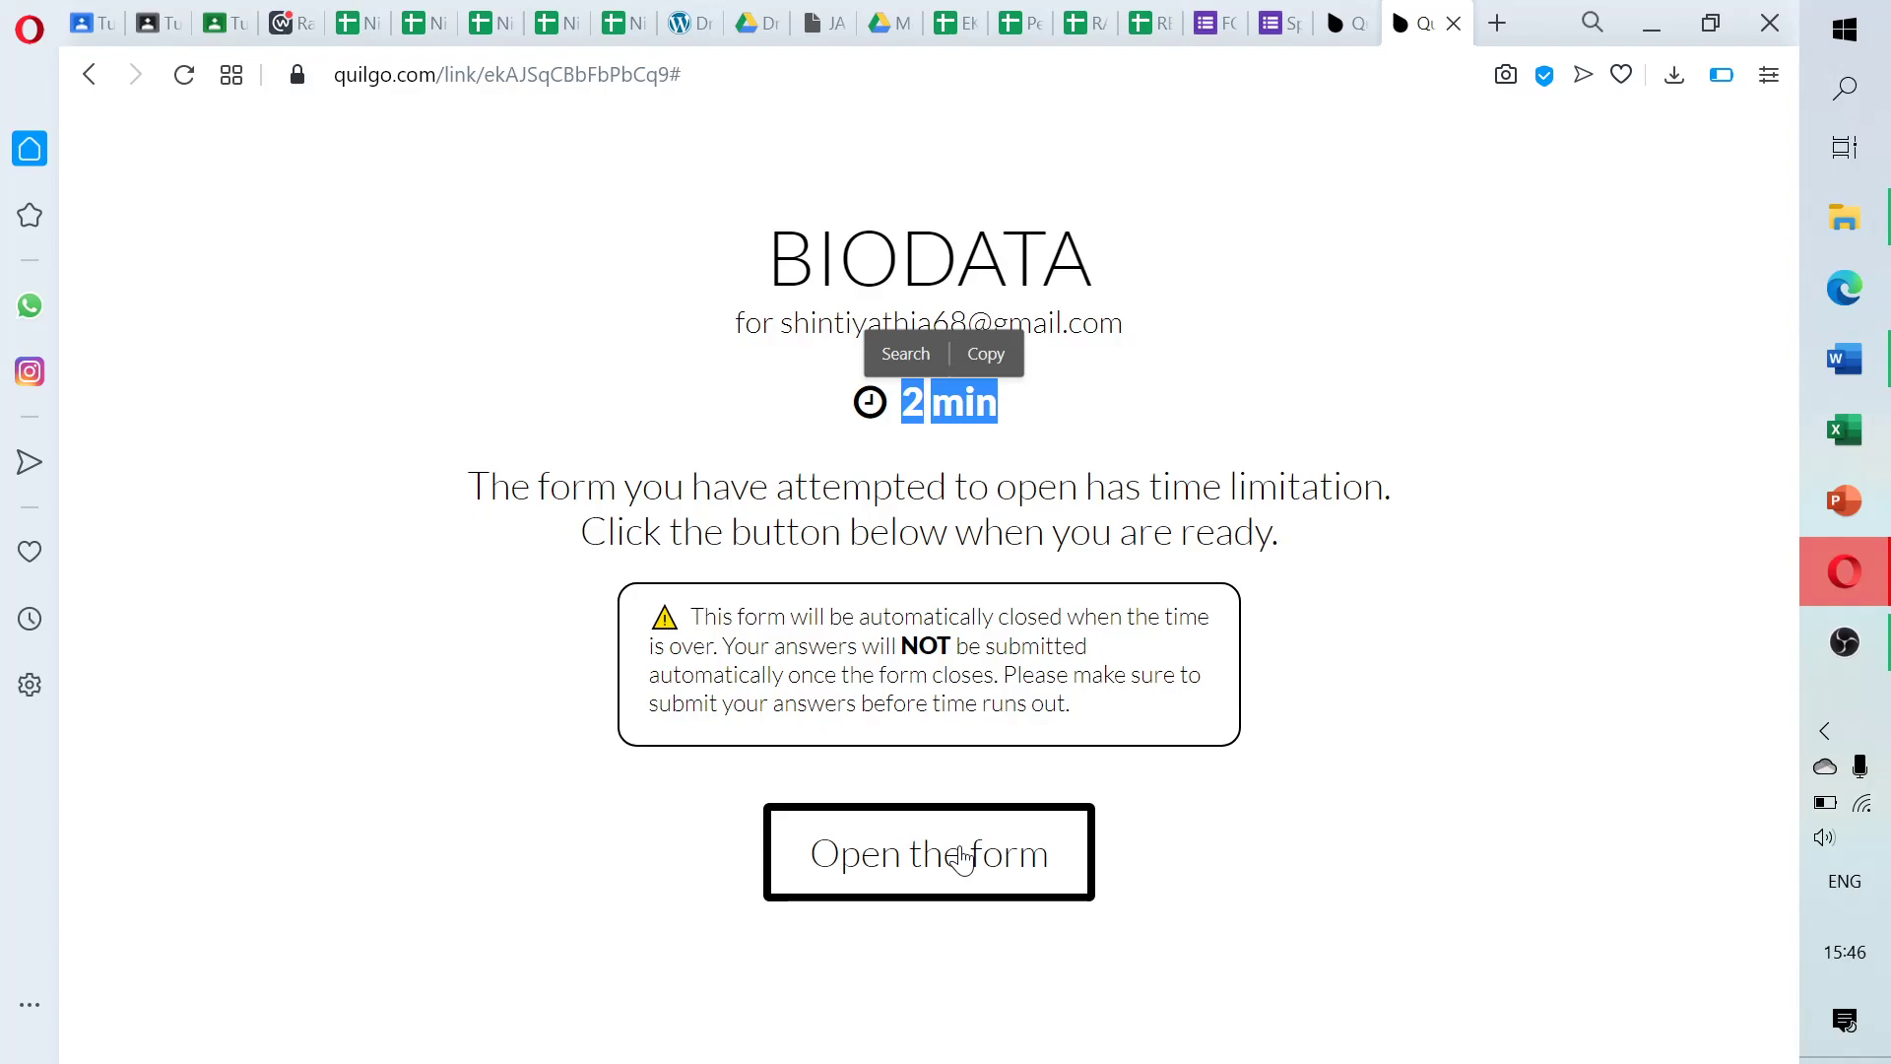
Start the timed BIODATA form and enter the student's email address, correcting earlier mistyped entries
click(962, 859)
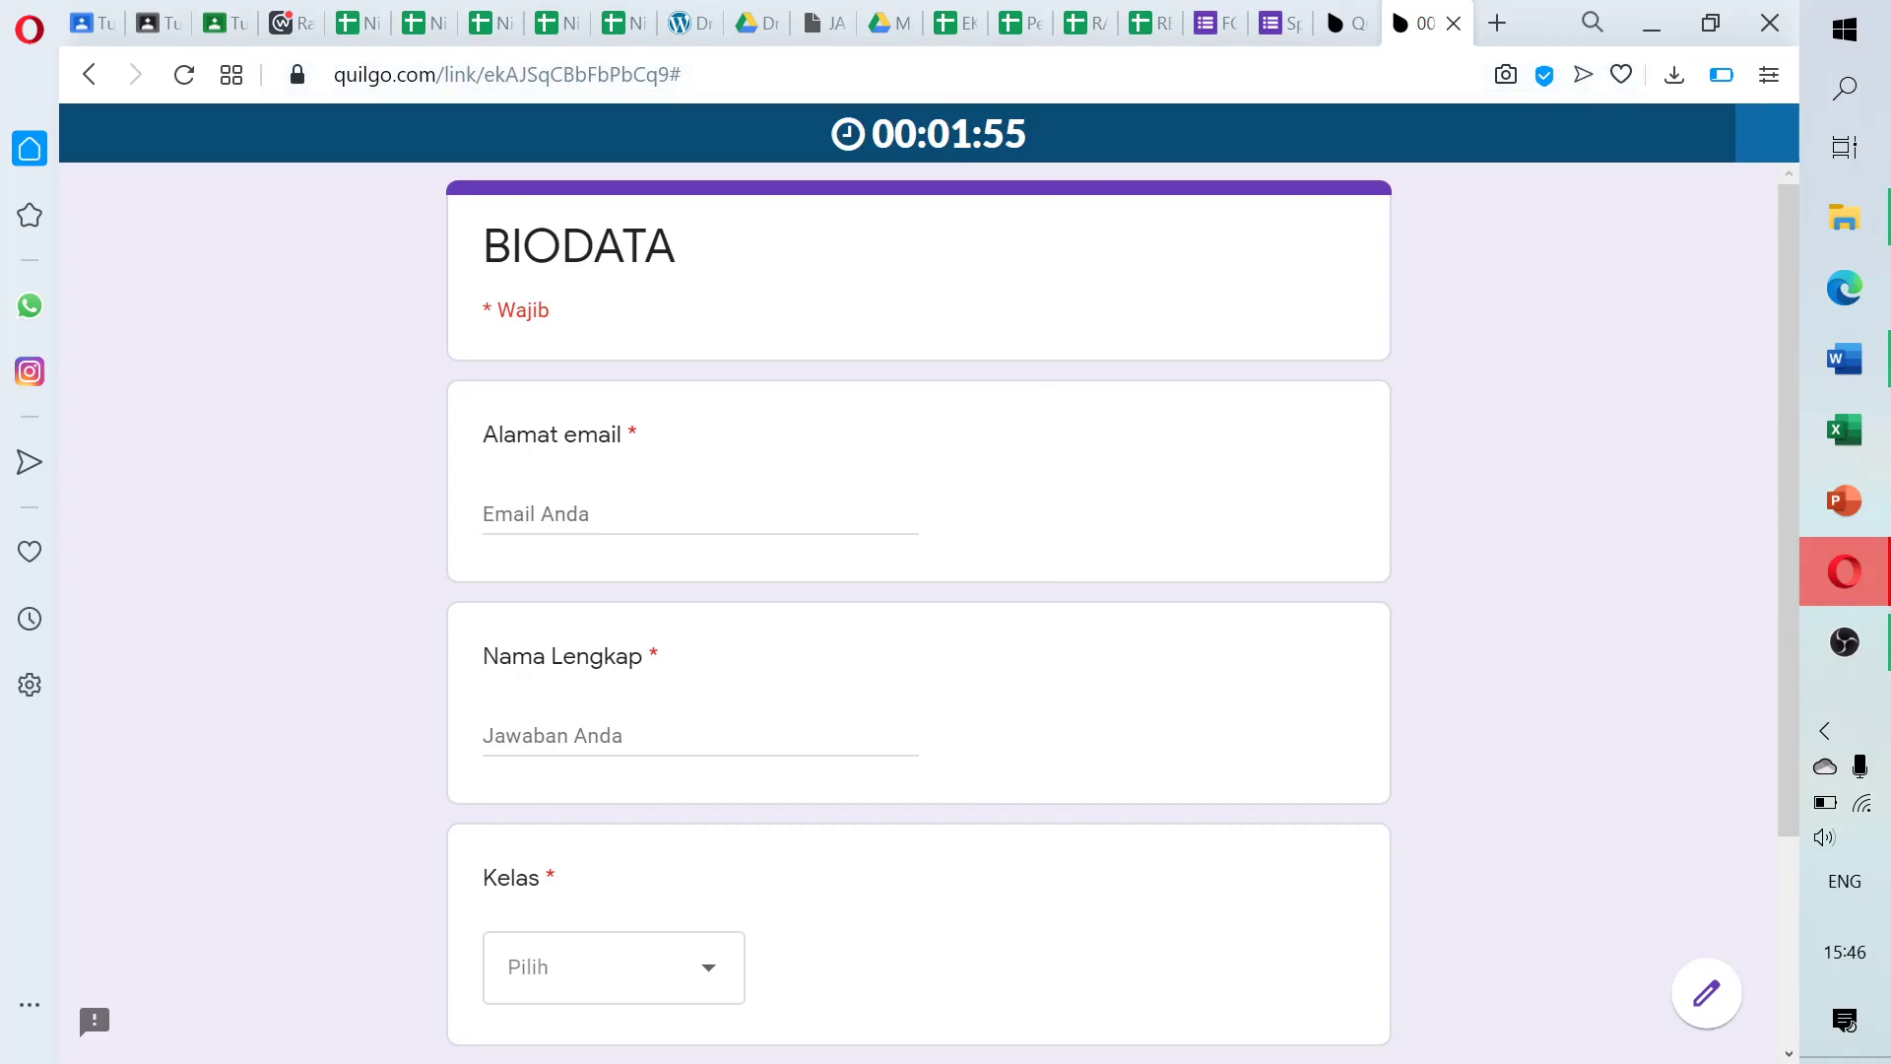
drag(845, 138, 1035, 140)
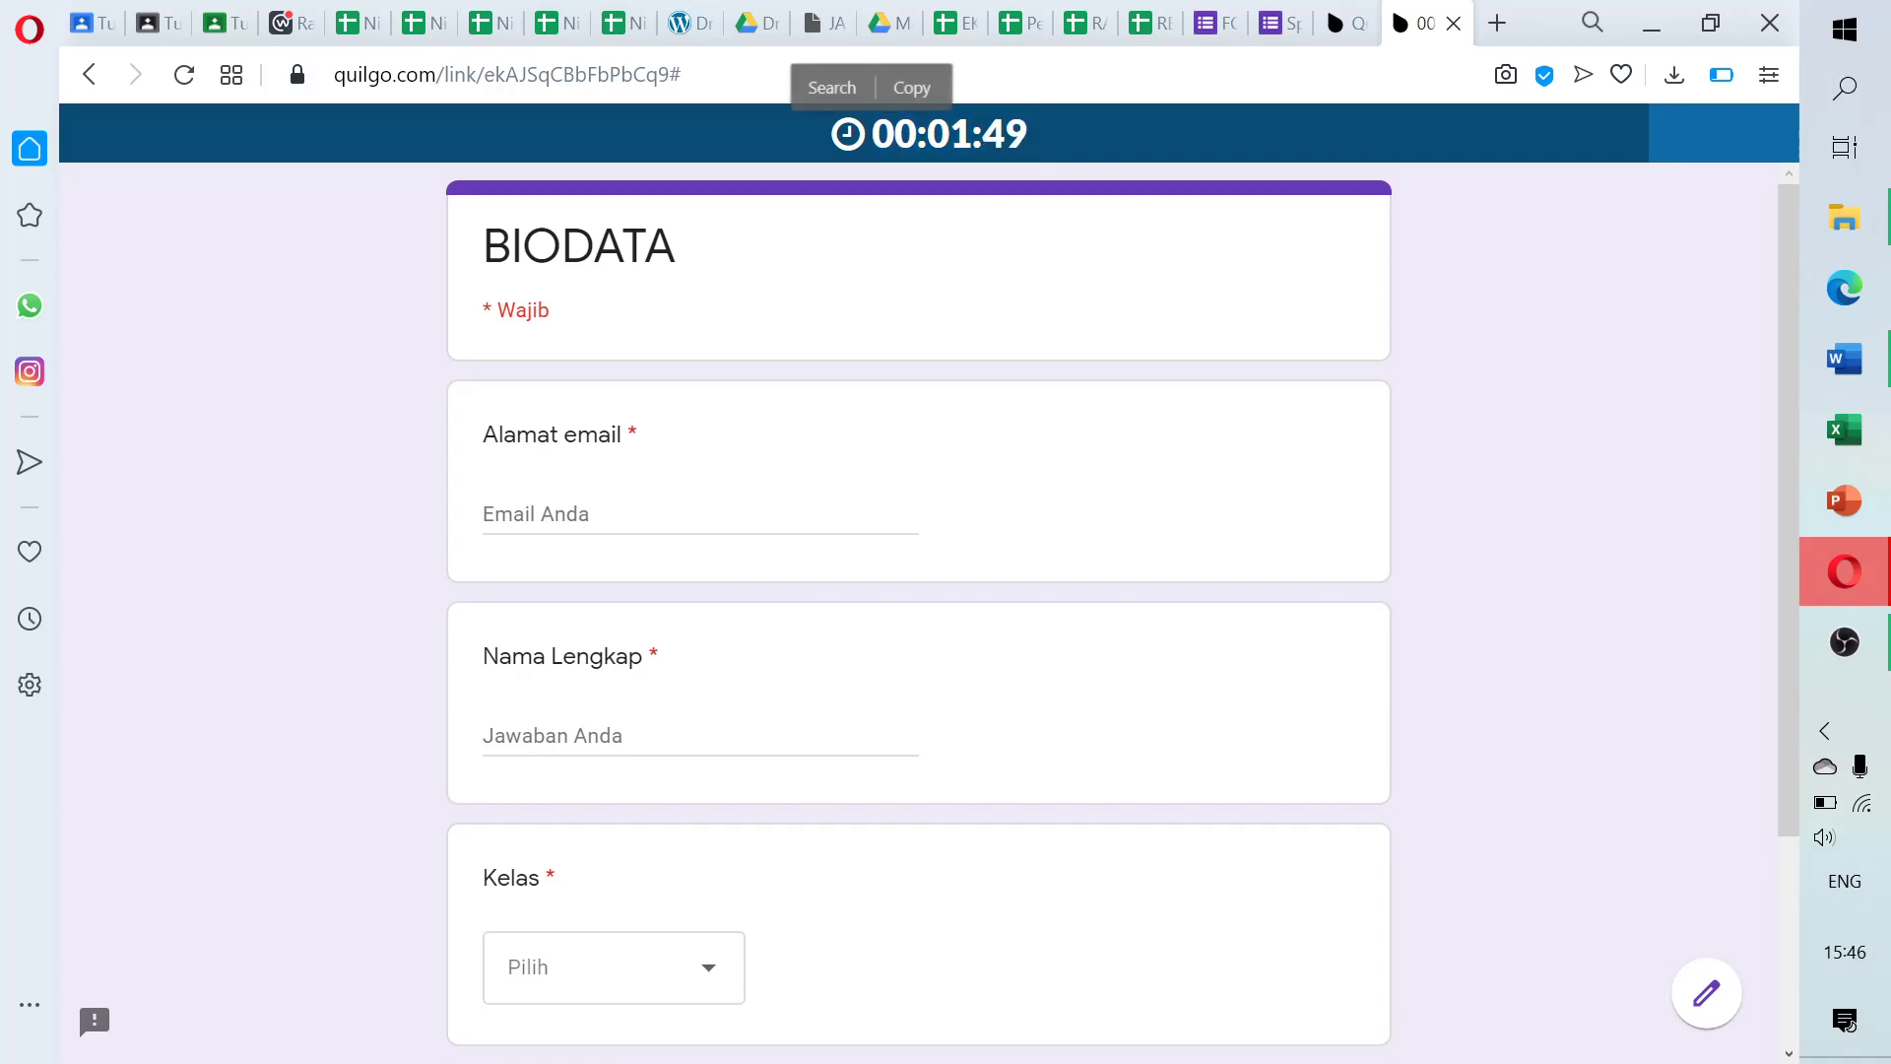
click(603, 515)
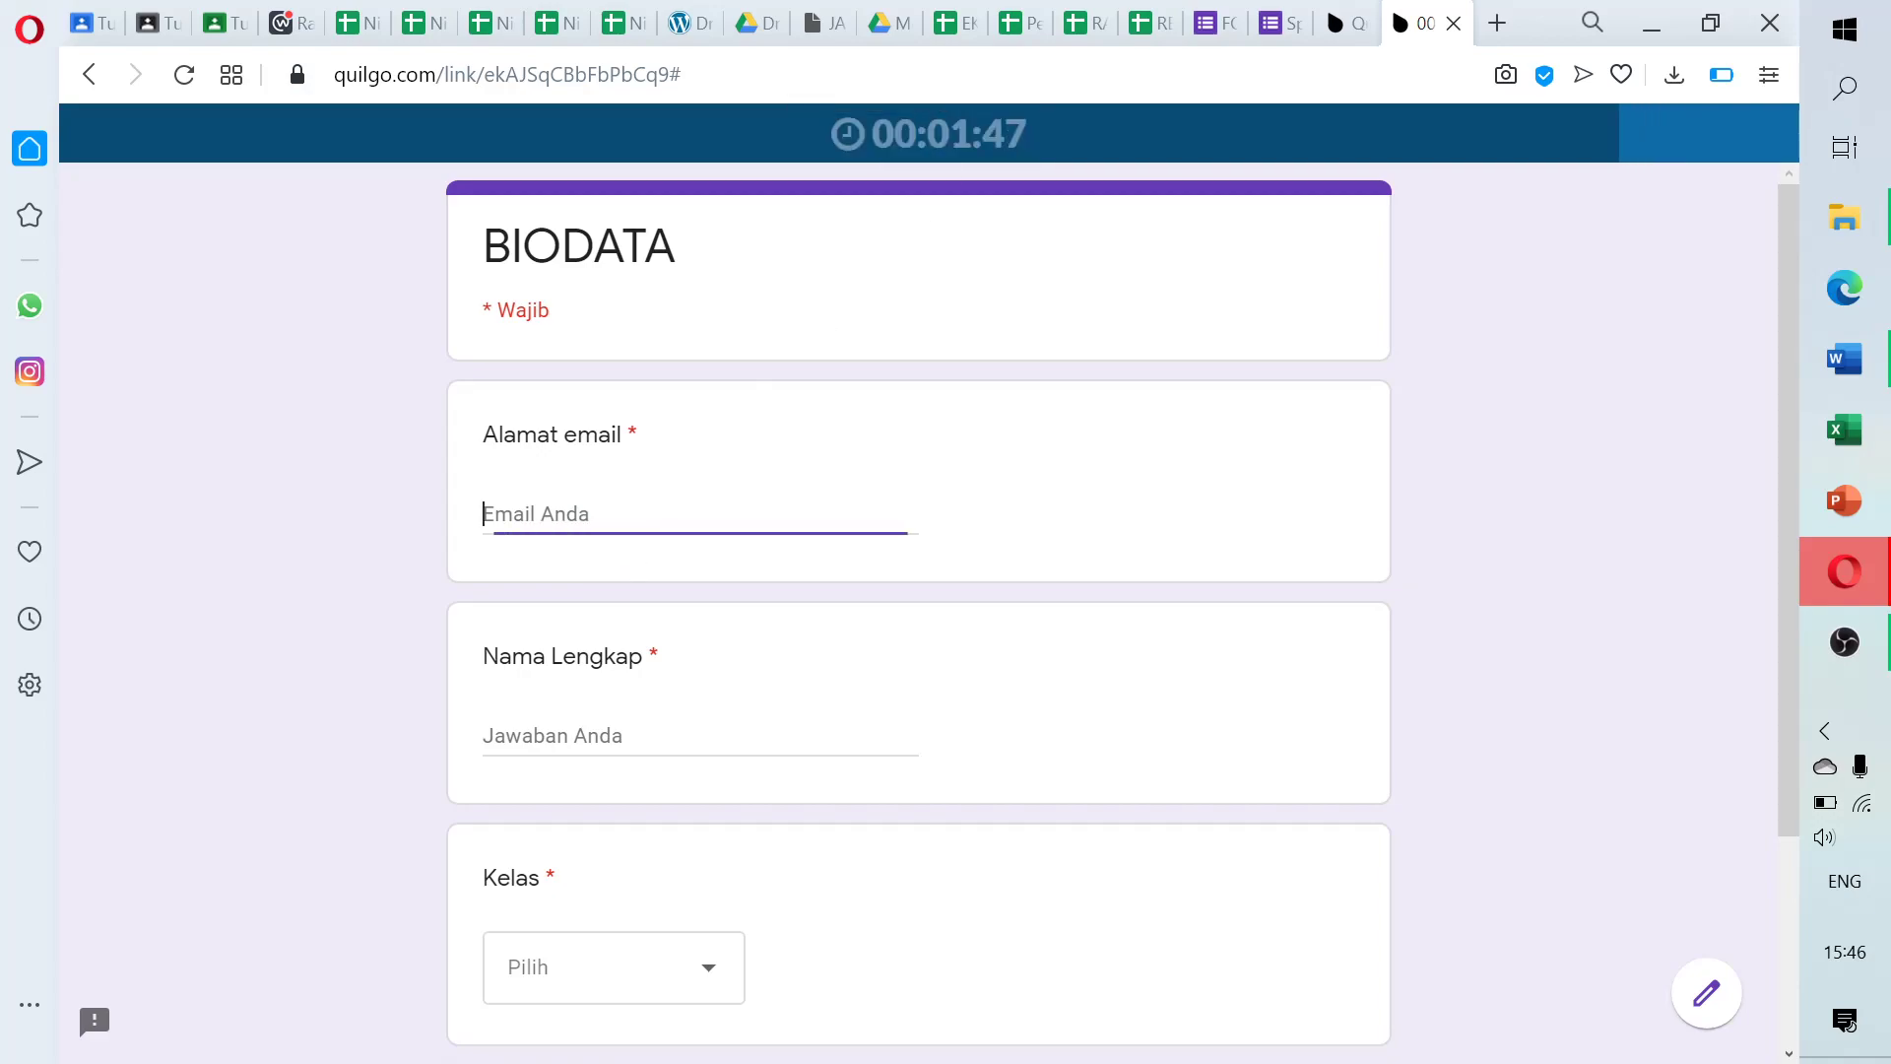
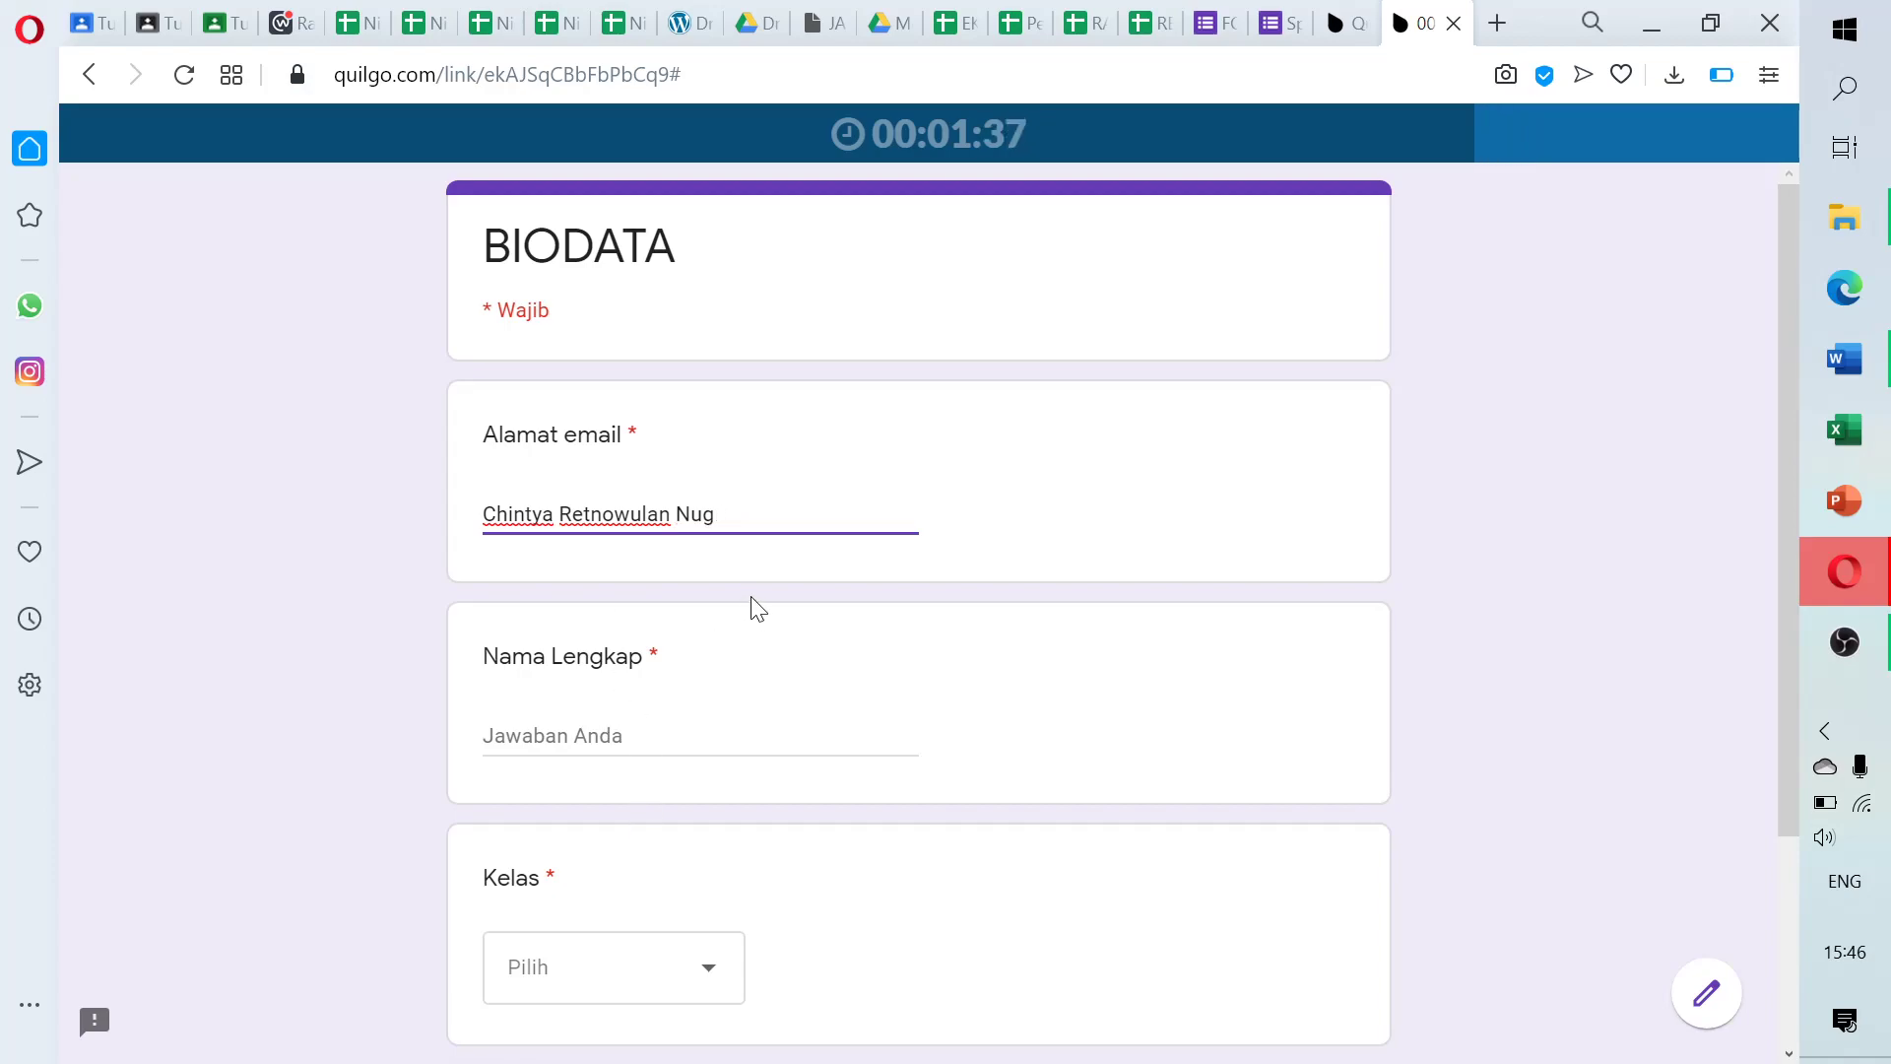
key(Caps_Lock)
text(CHIN)
key(BackSpace)
key(BackSpace)
key(BackSpace)
key(Caps_Lock)
key(BackSpace)
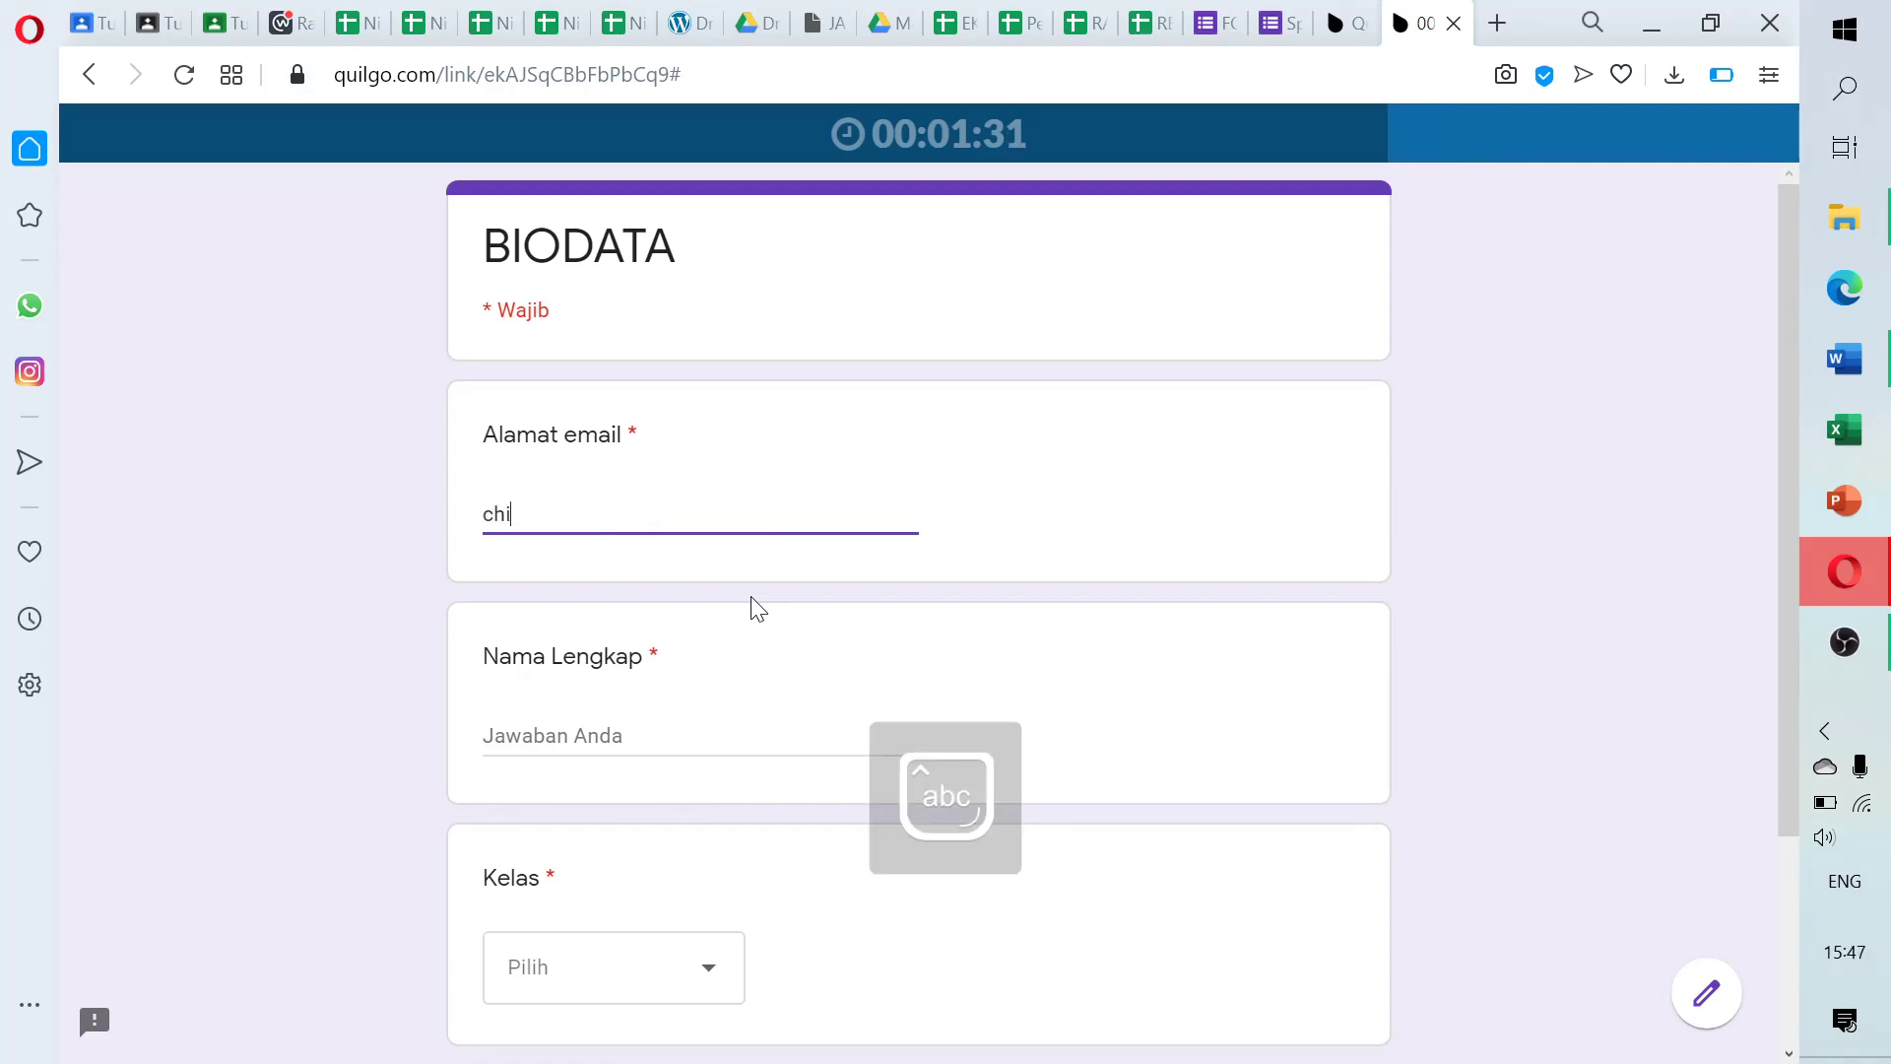
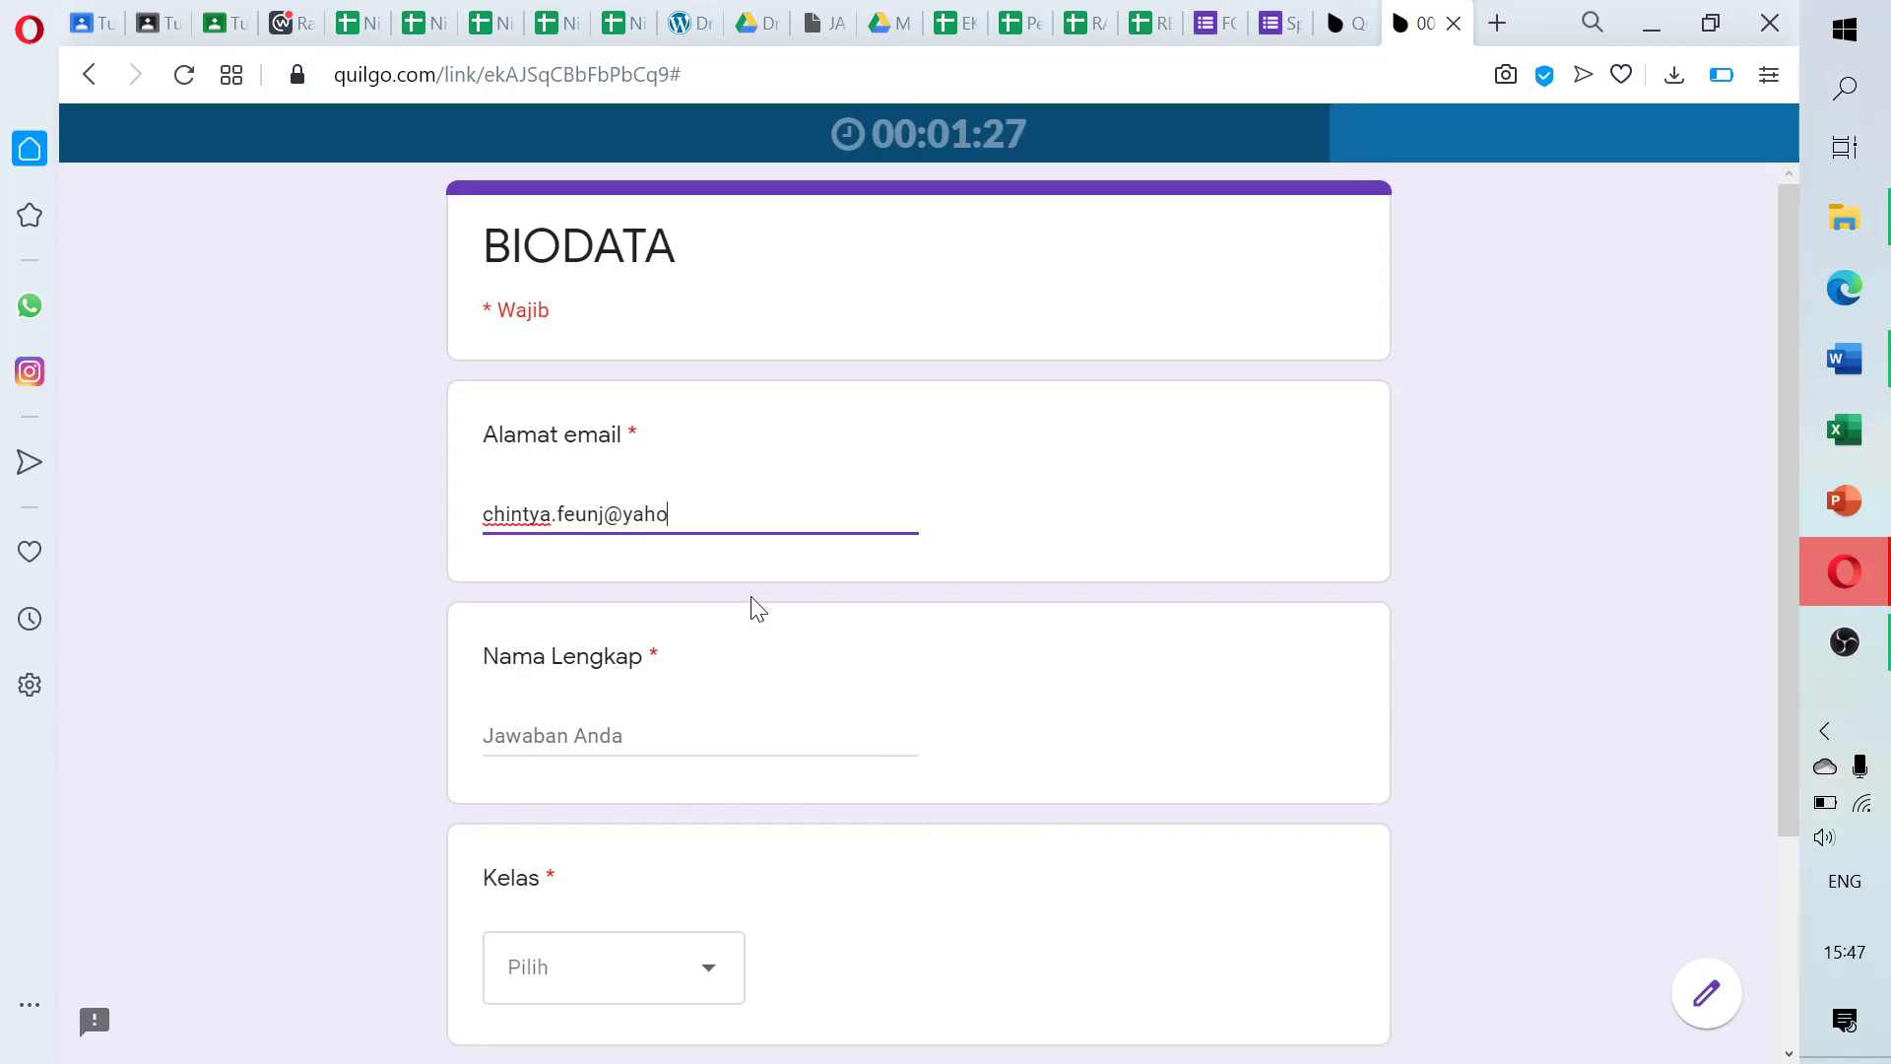
Fill in the student's full name in Nama Lengkap and choose class XII AKL
key(Tab)
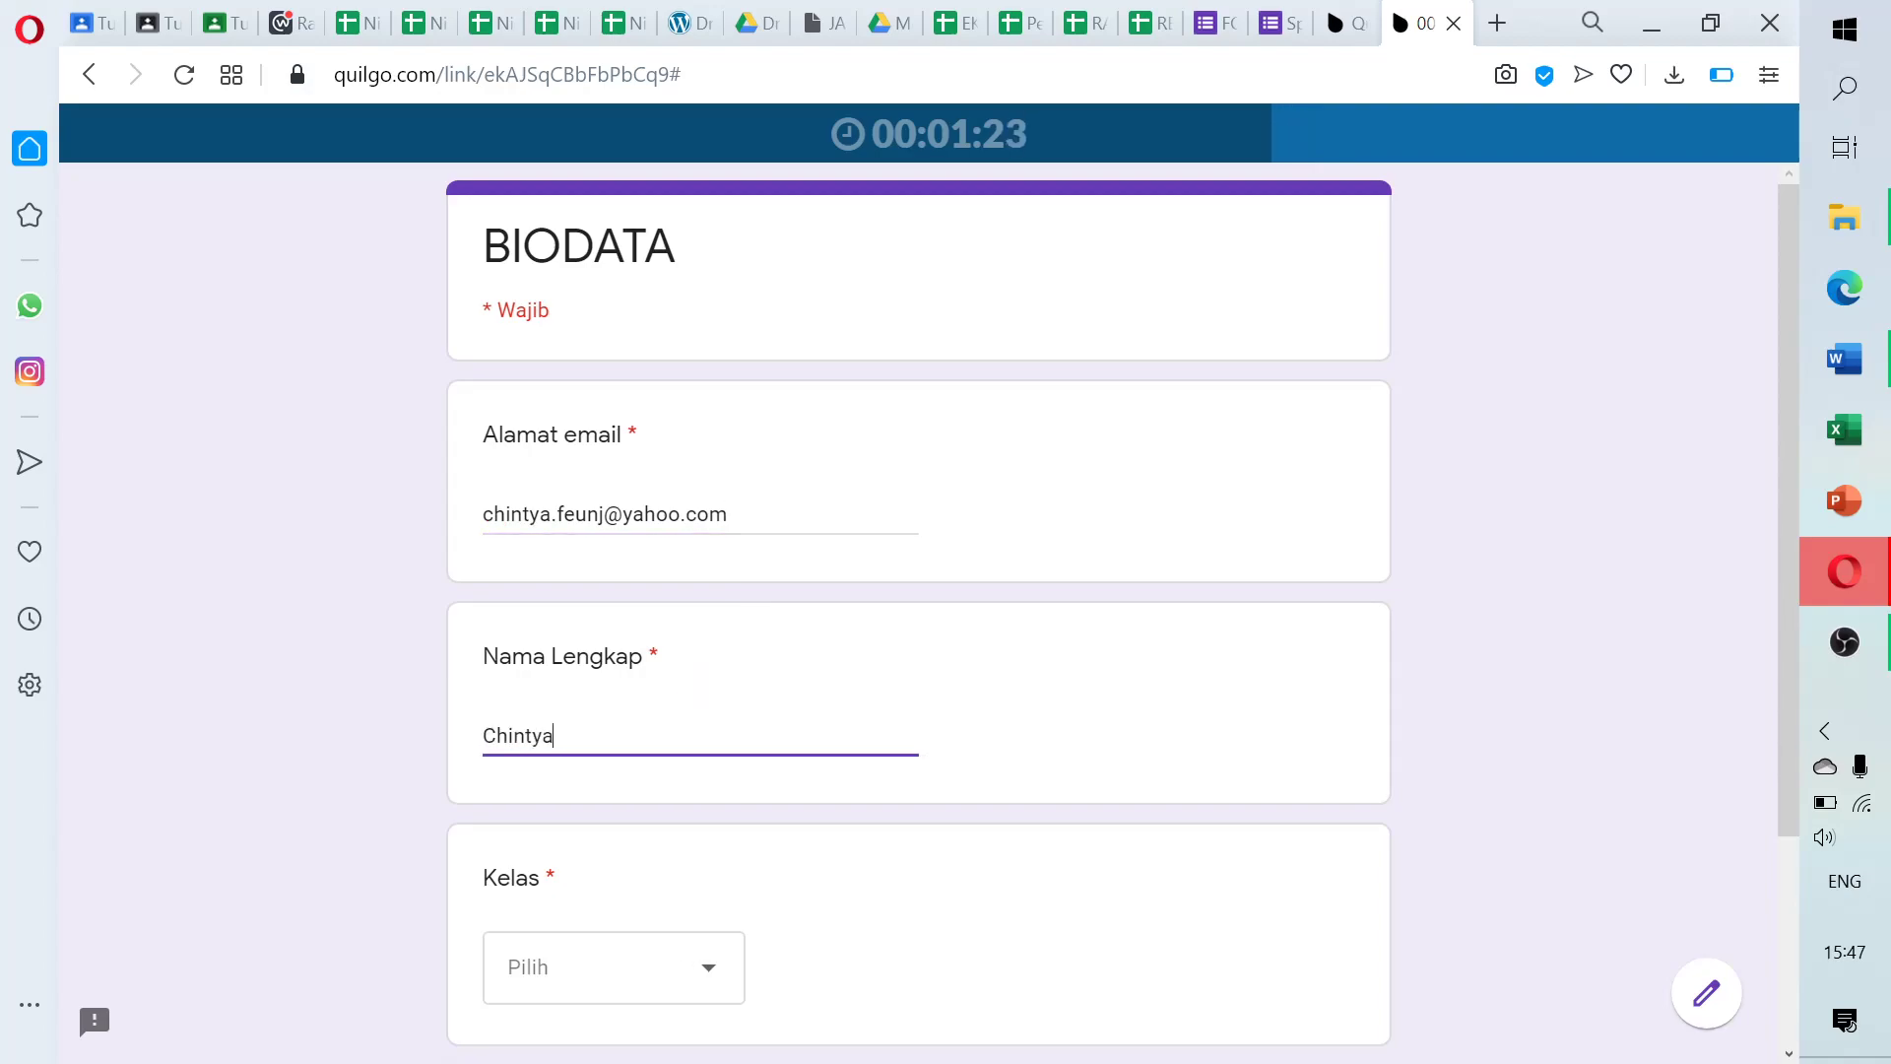
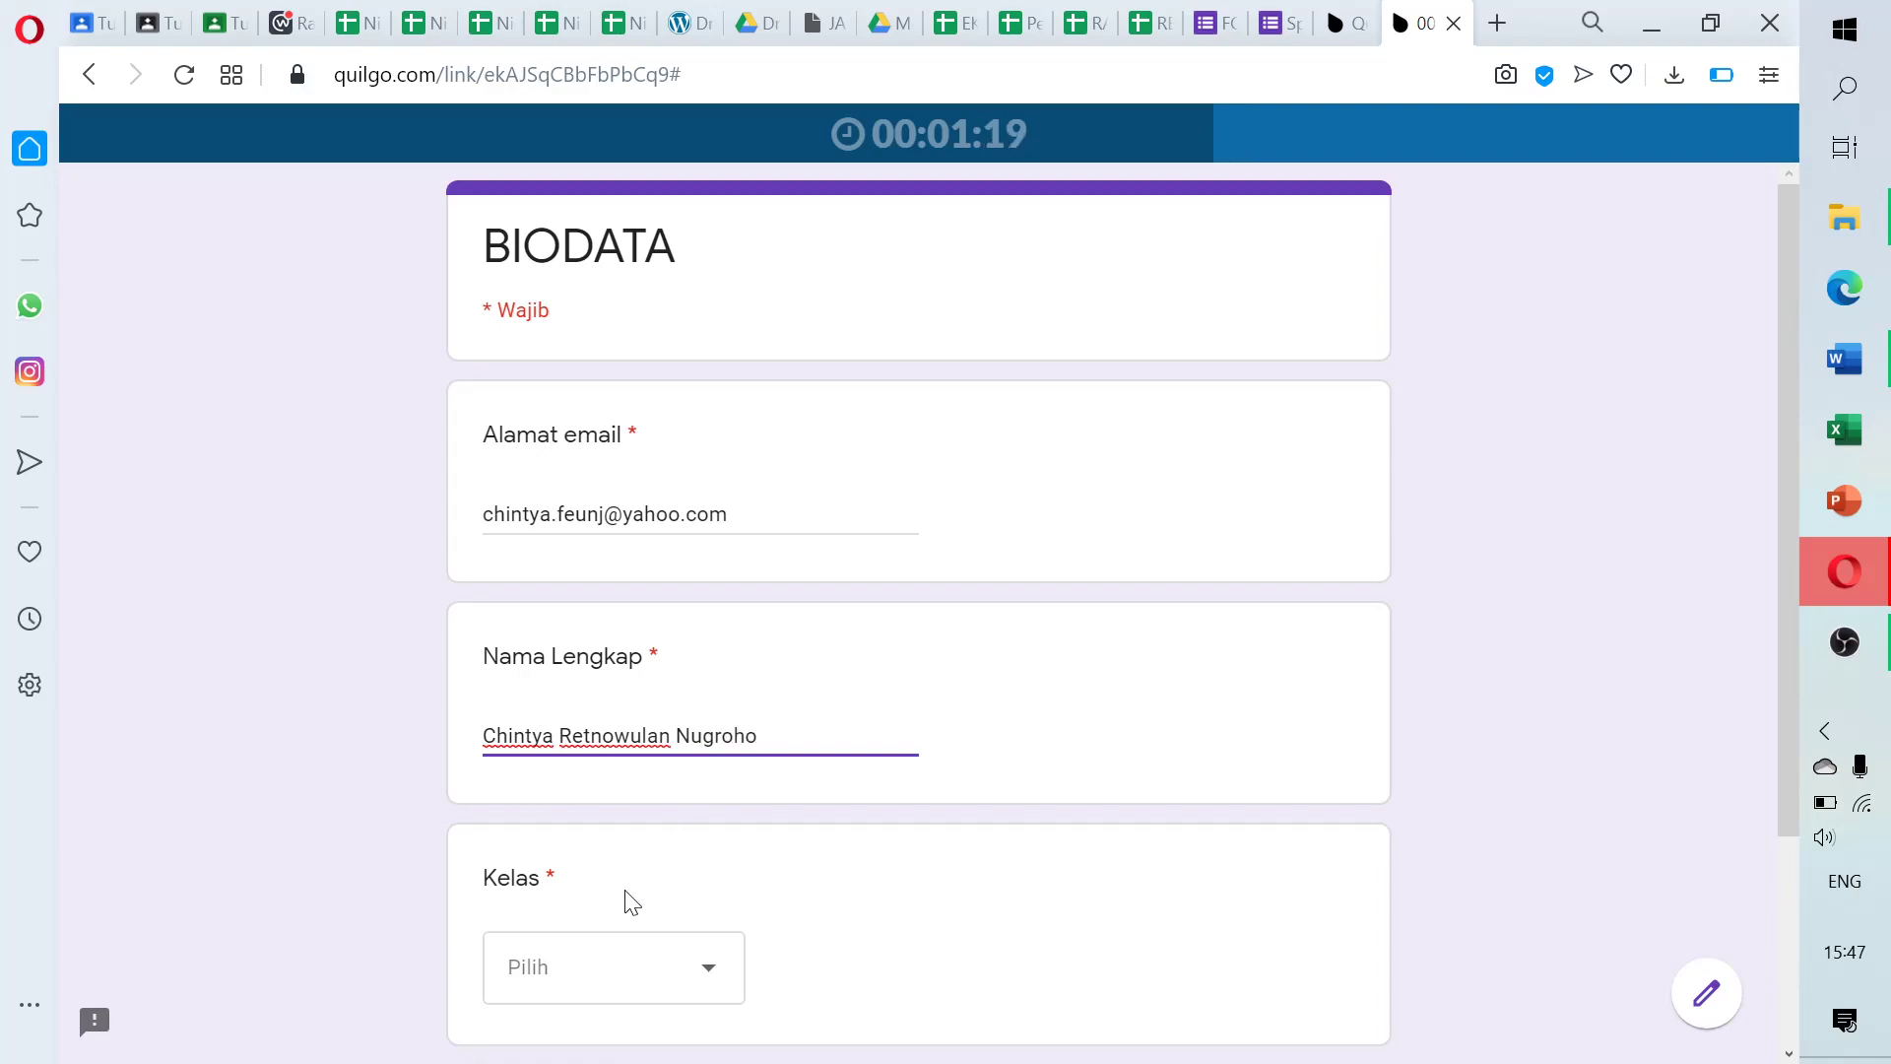
click(658, 987)
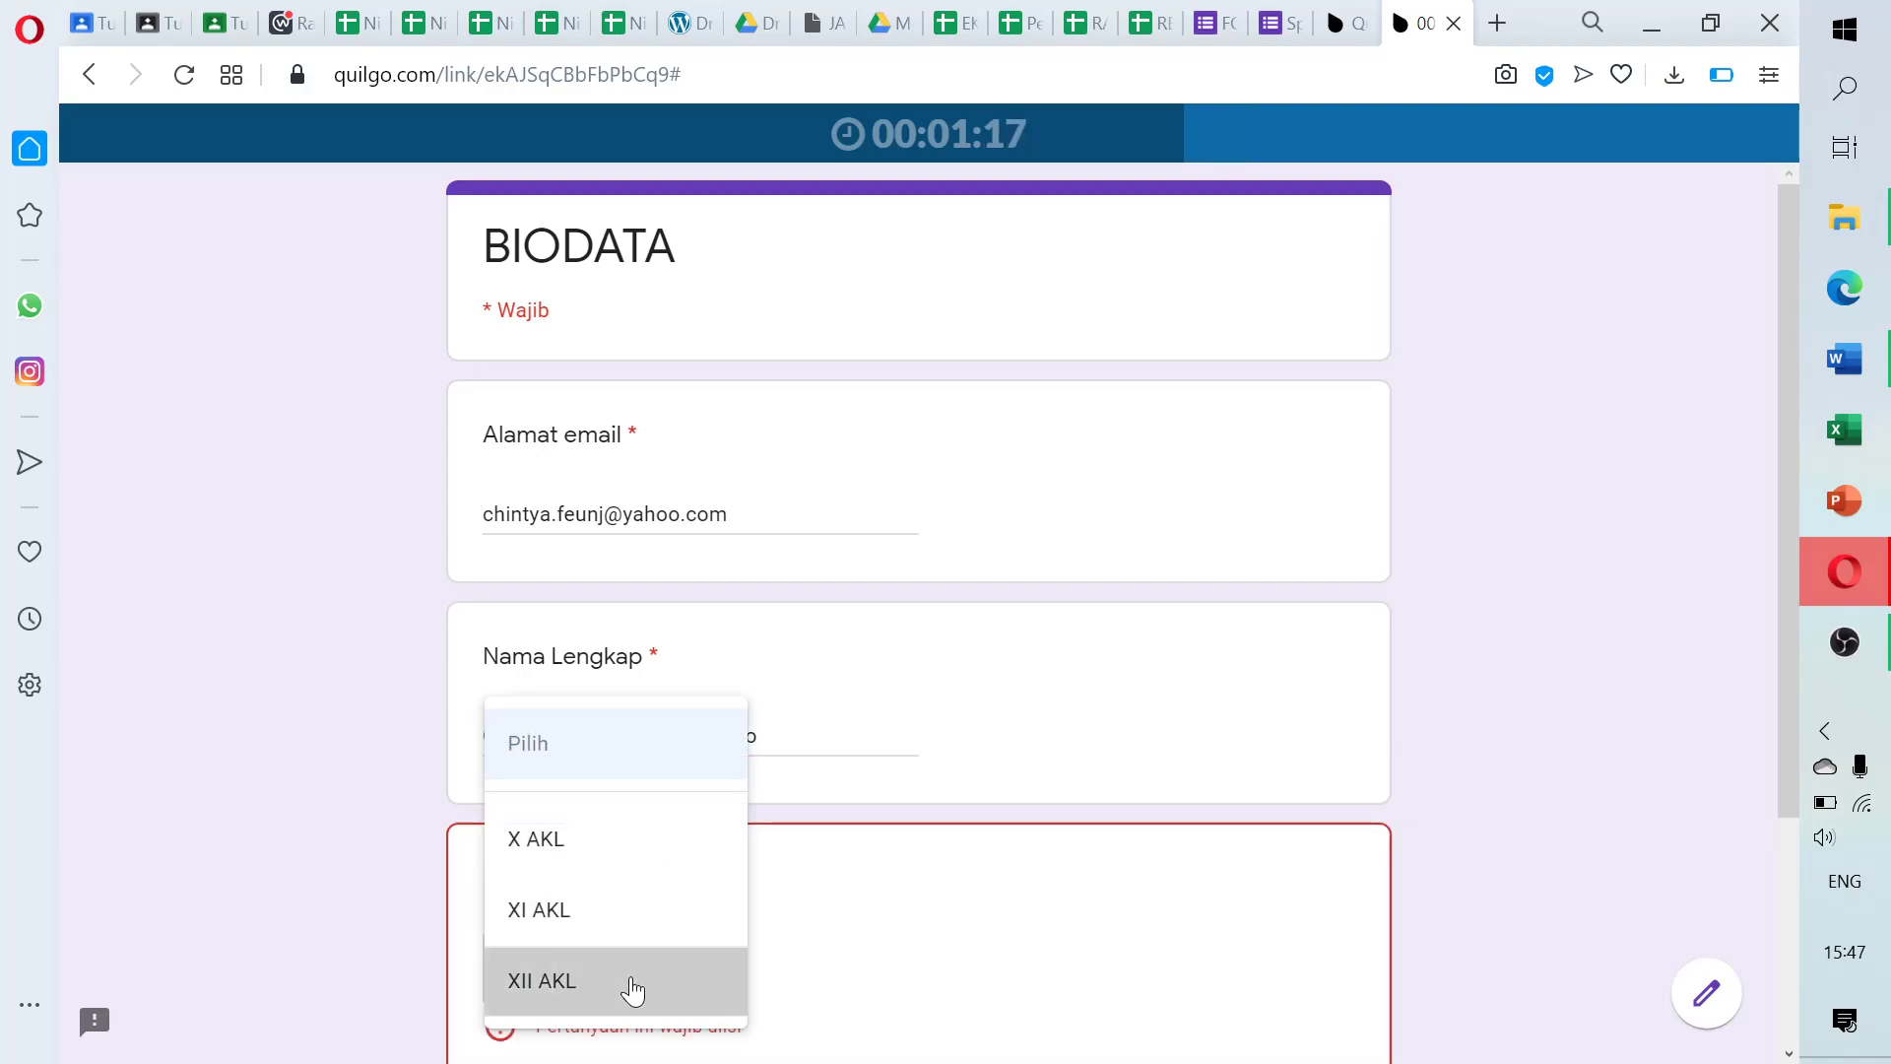
click(629, 995)
Answer the first quiz questions: name box, membuat file, ribbon, title bar, spreadsheet definition, formula bar
scroll(1788, 788, down, 2)
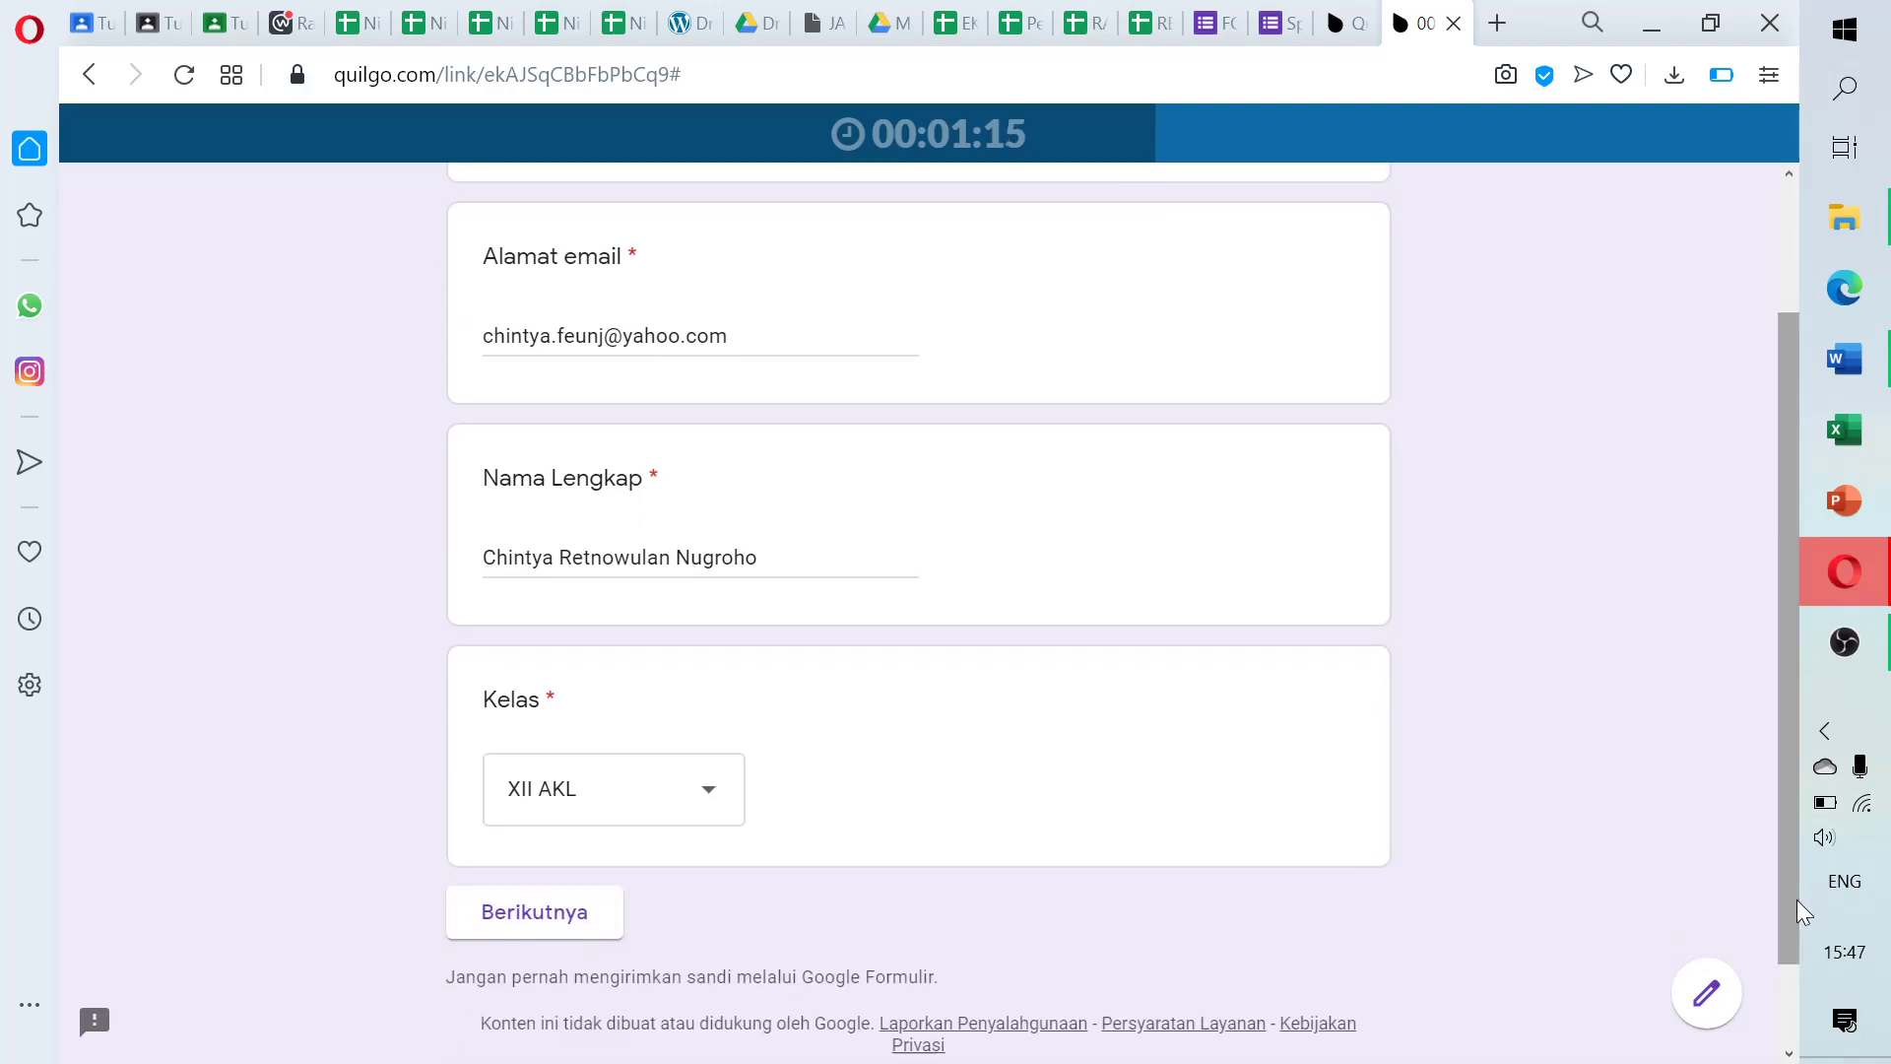
click(592, 929)
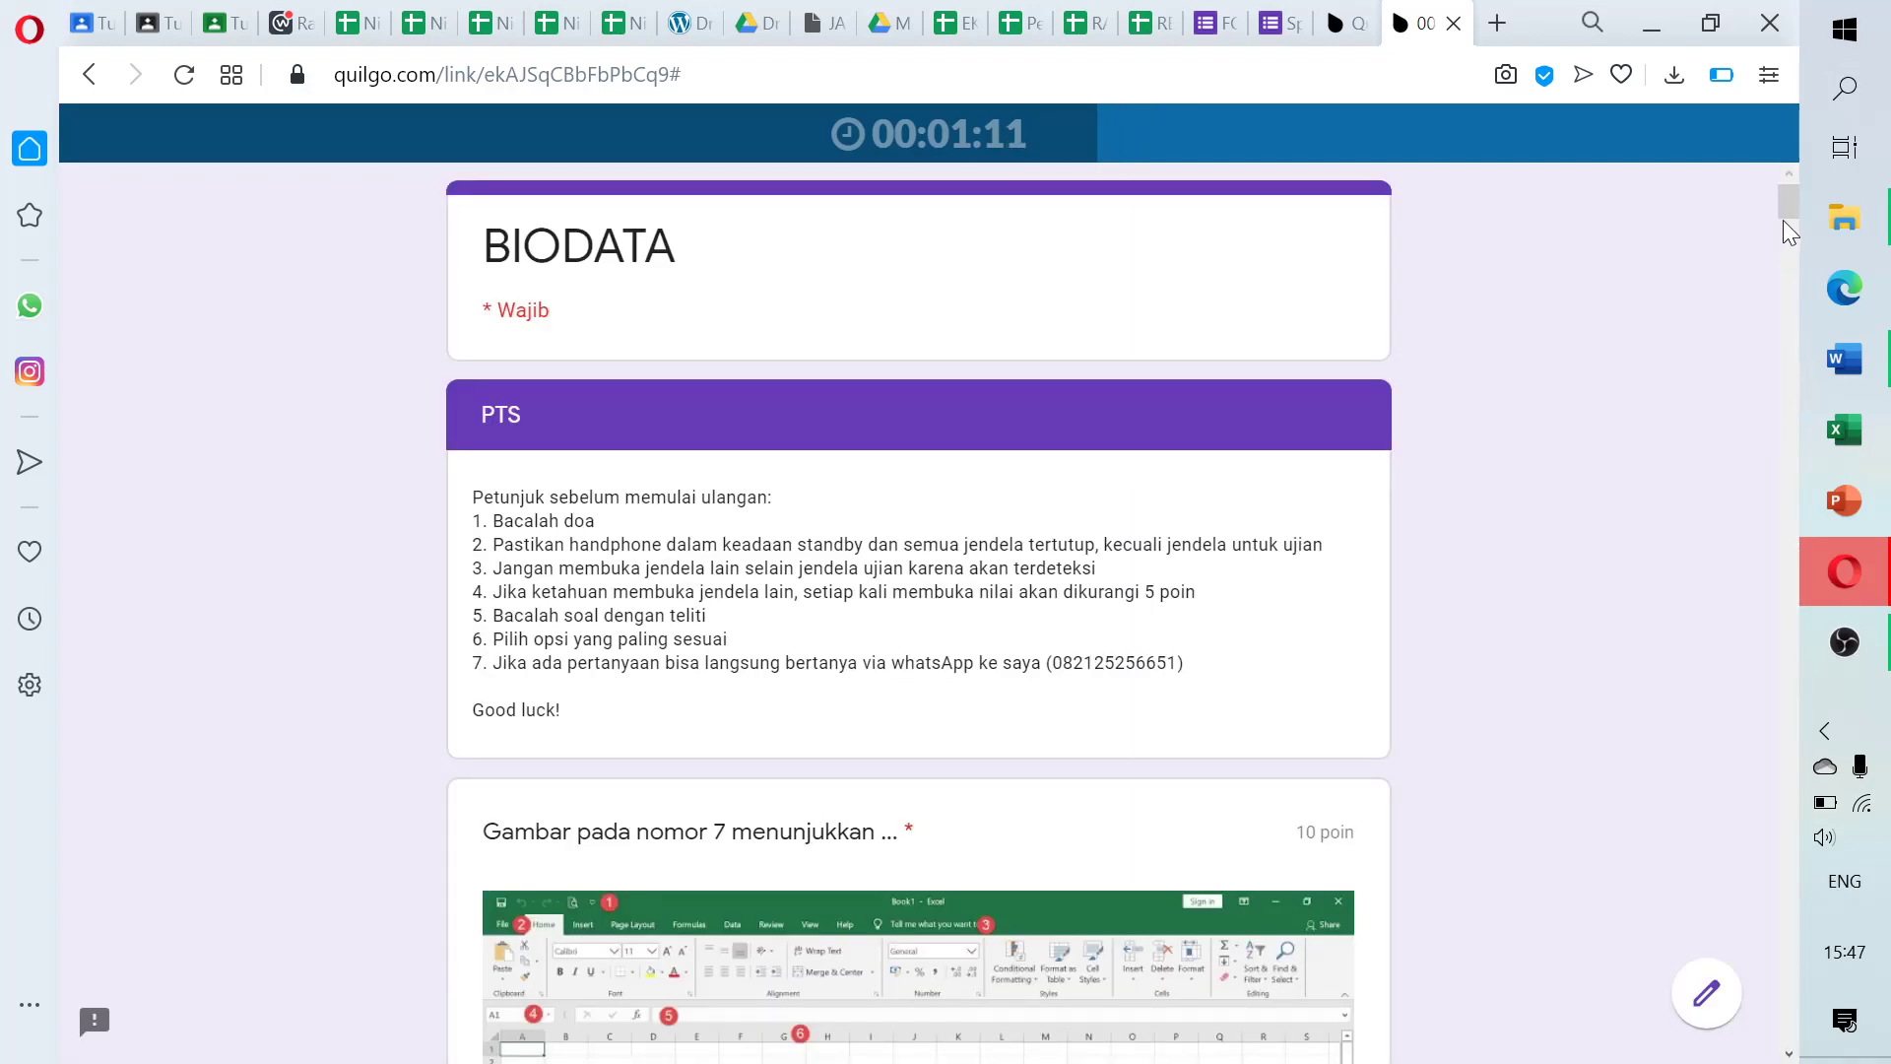
drag(1790, 210, 1790, 246)
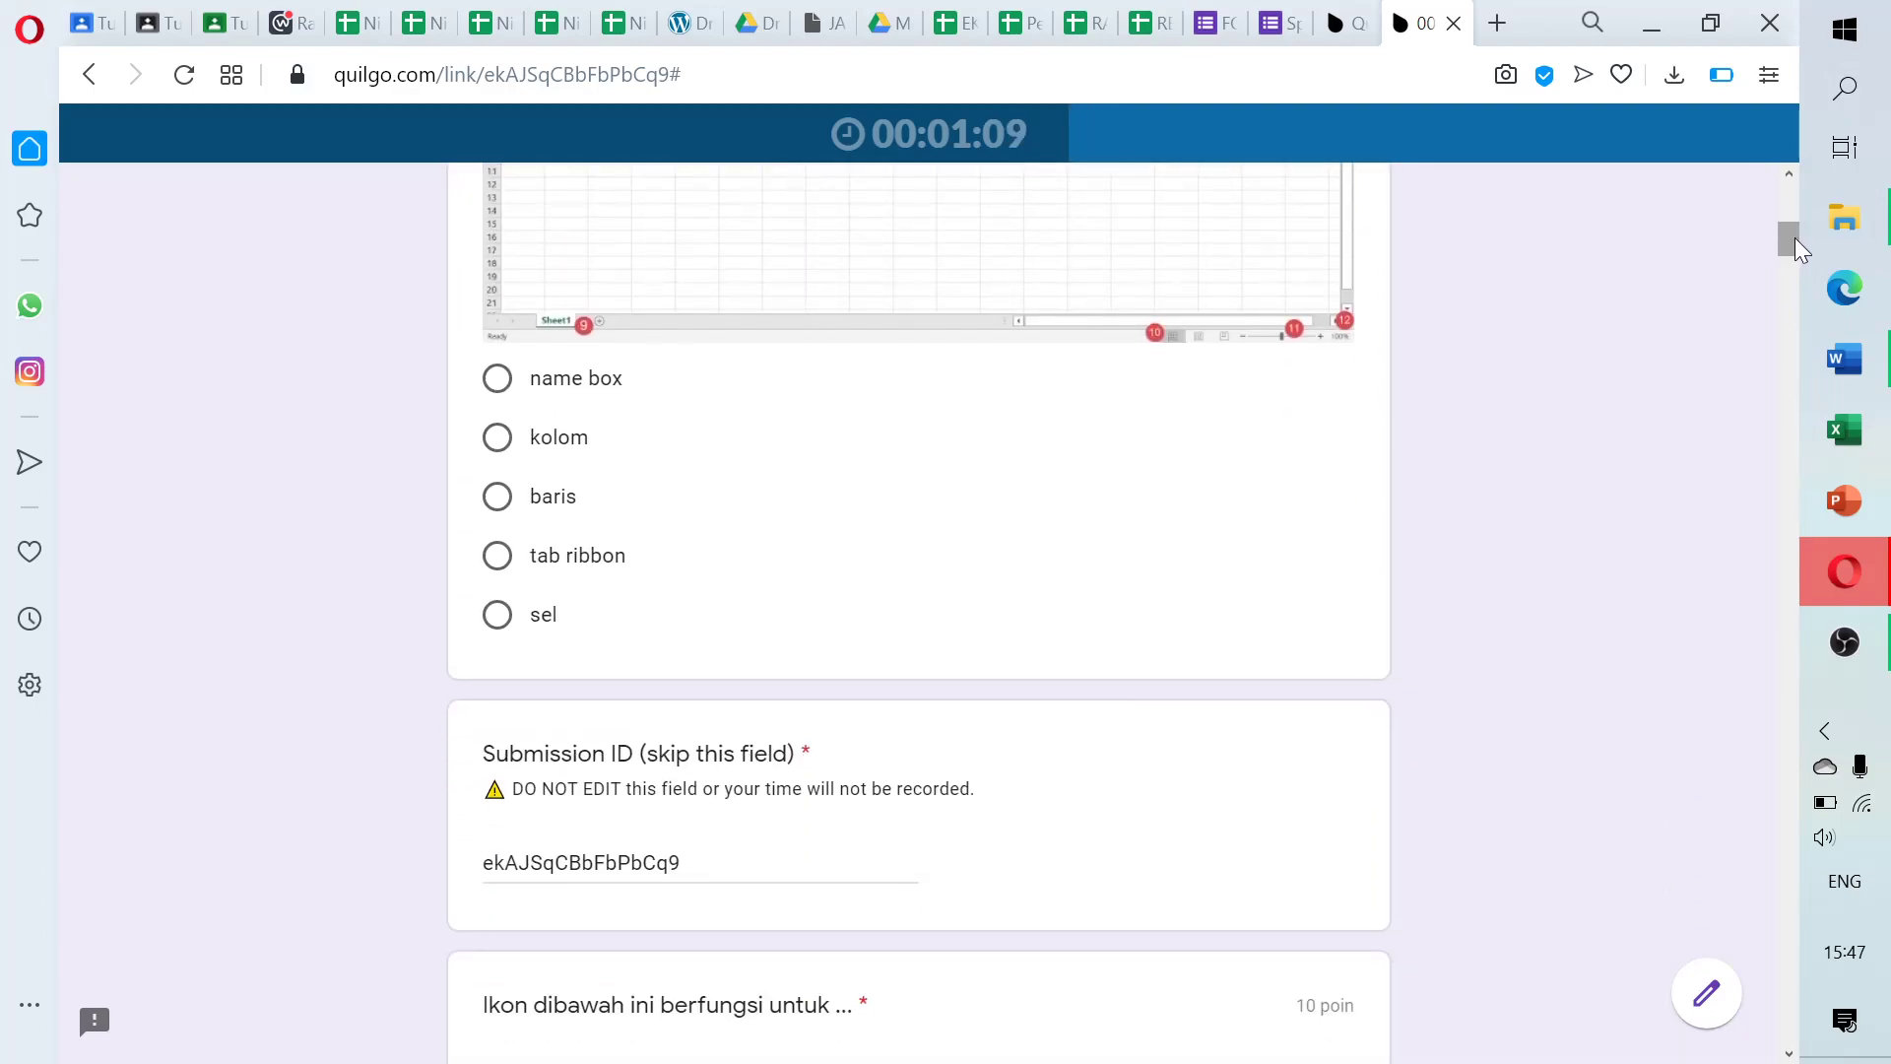
click(507, 383)
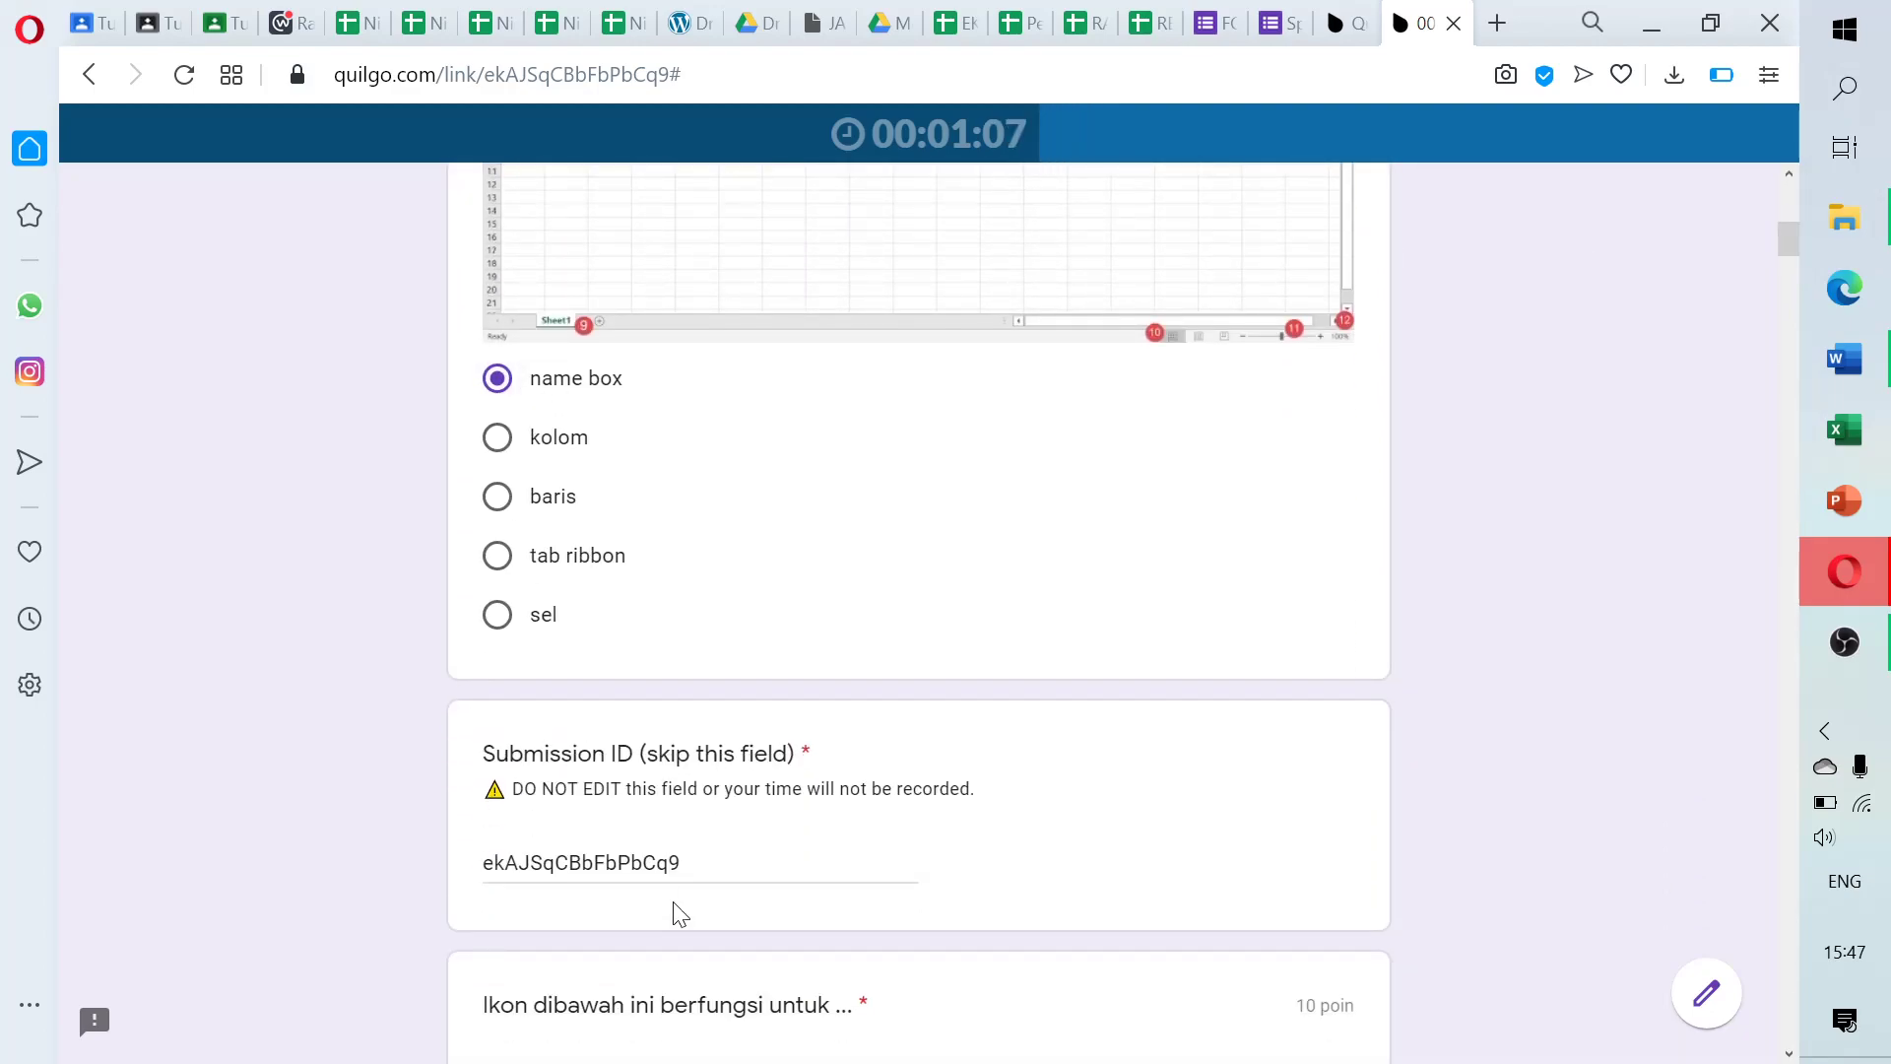
drag(1795, 253, 1795, 301)
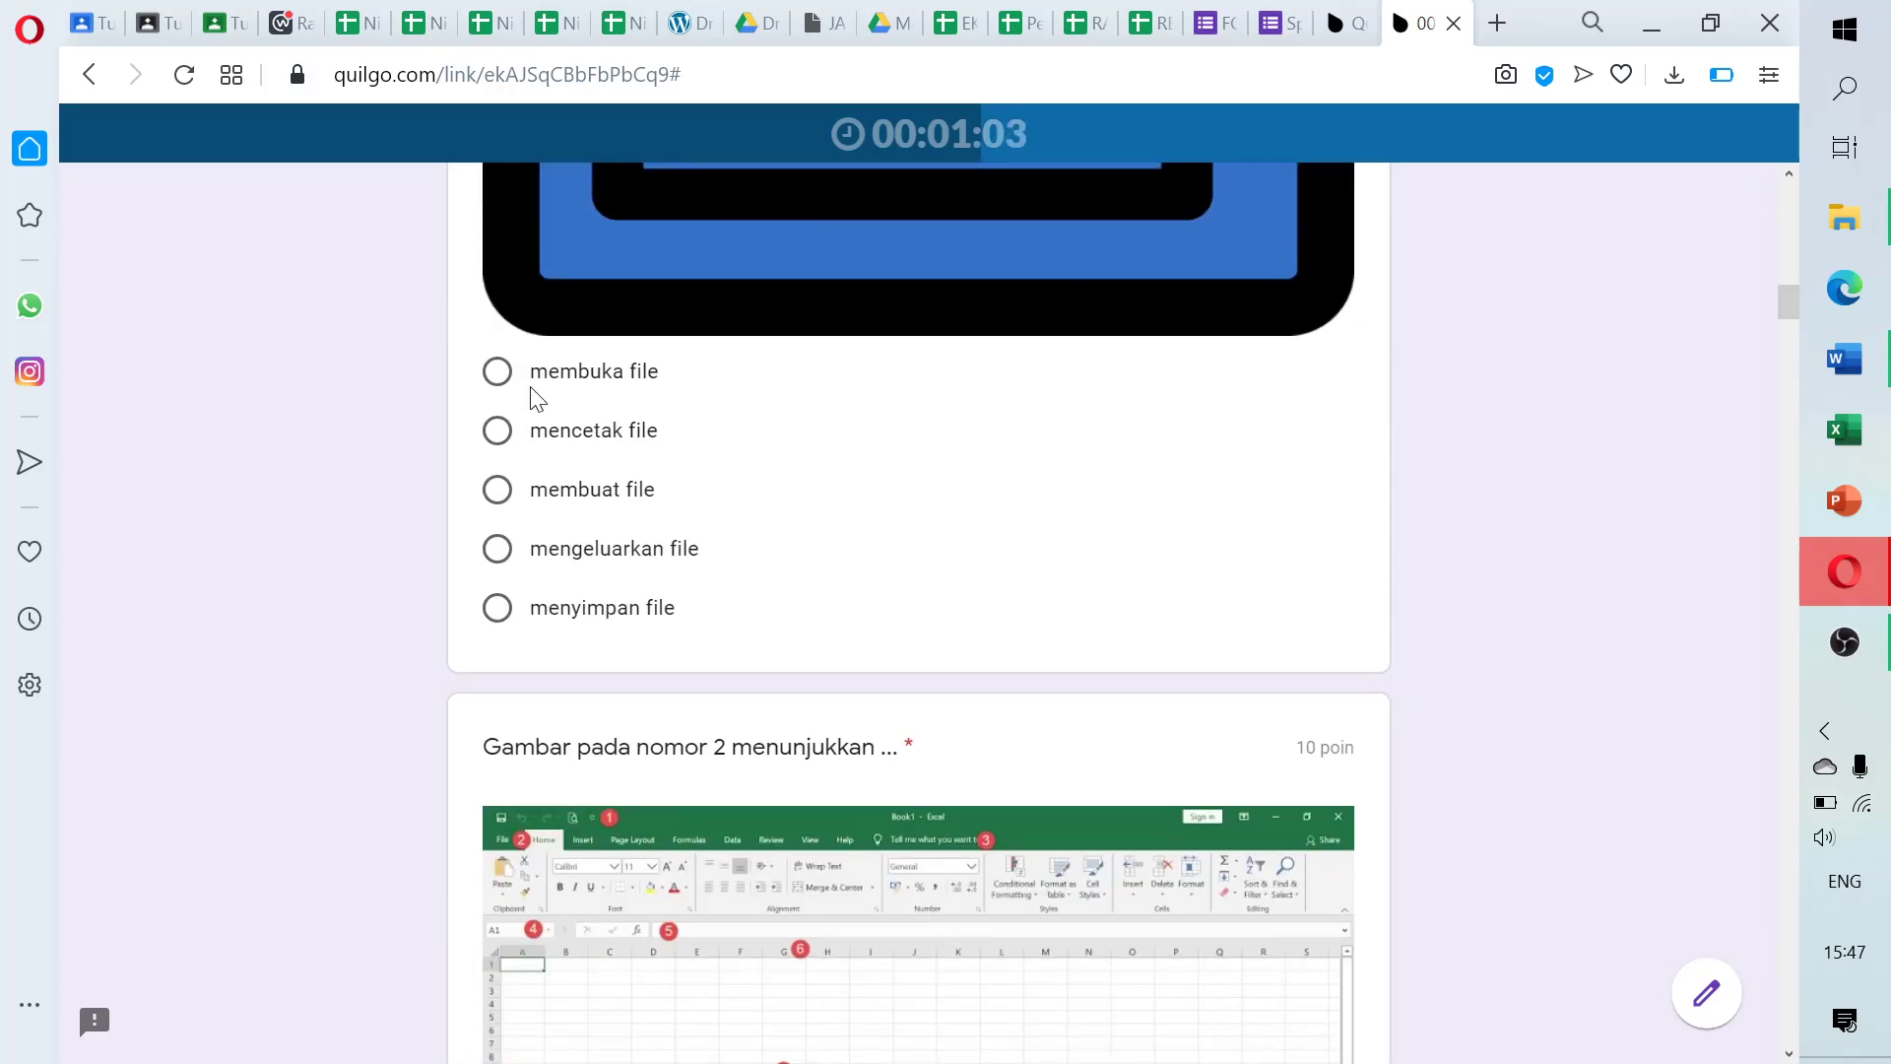
click(495, 430)
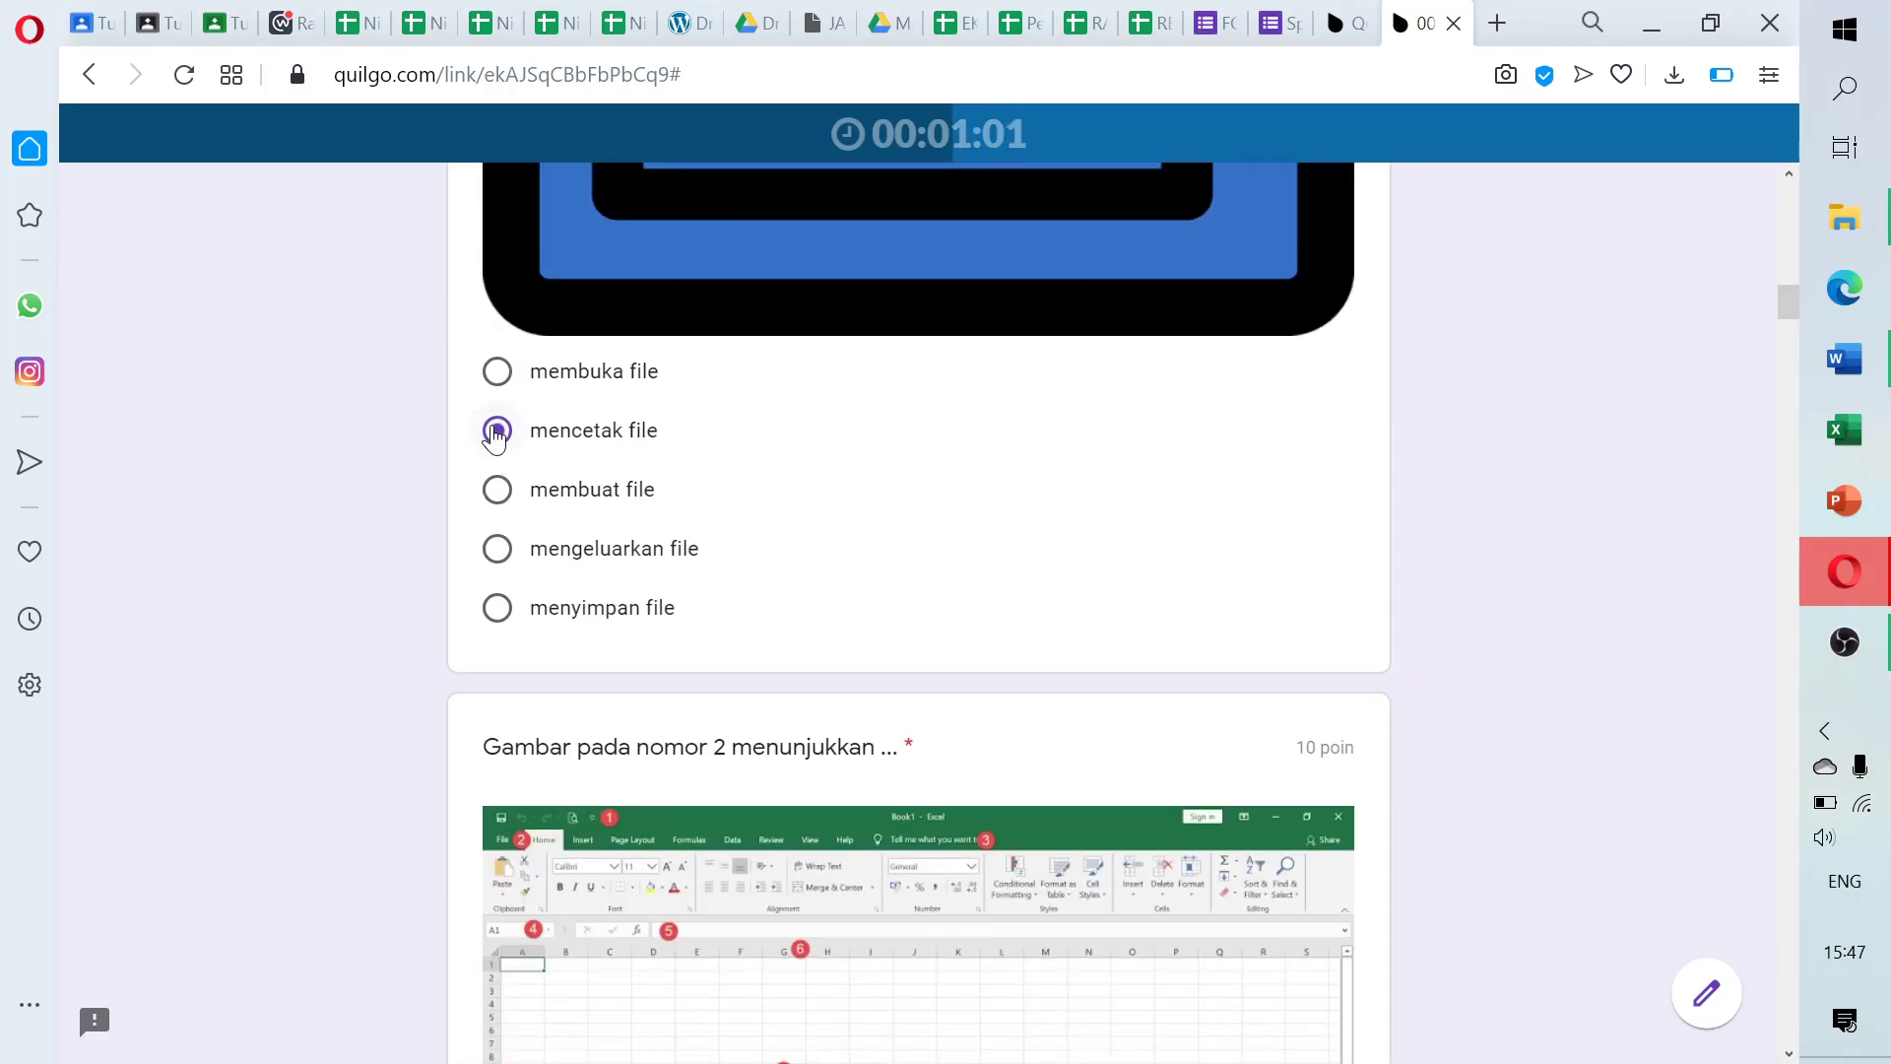
mouse_move(1790, 300)
mouse_down()
mouse_move(1793, 323)
mouse_move(1791, 276)
mouse_move(1792, 347)
mouse_move(1790, 299)
mouse_up()
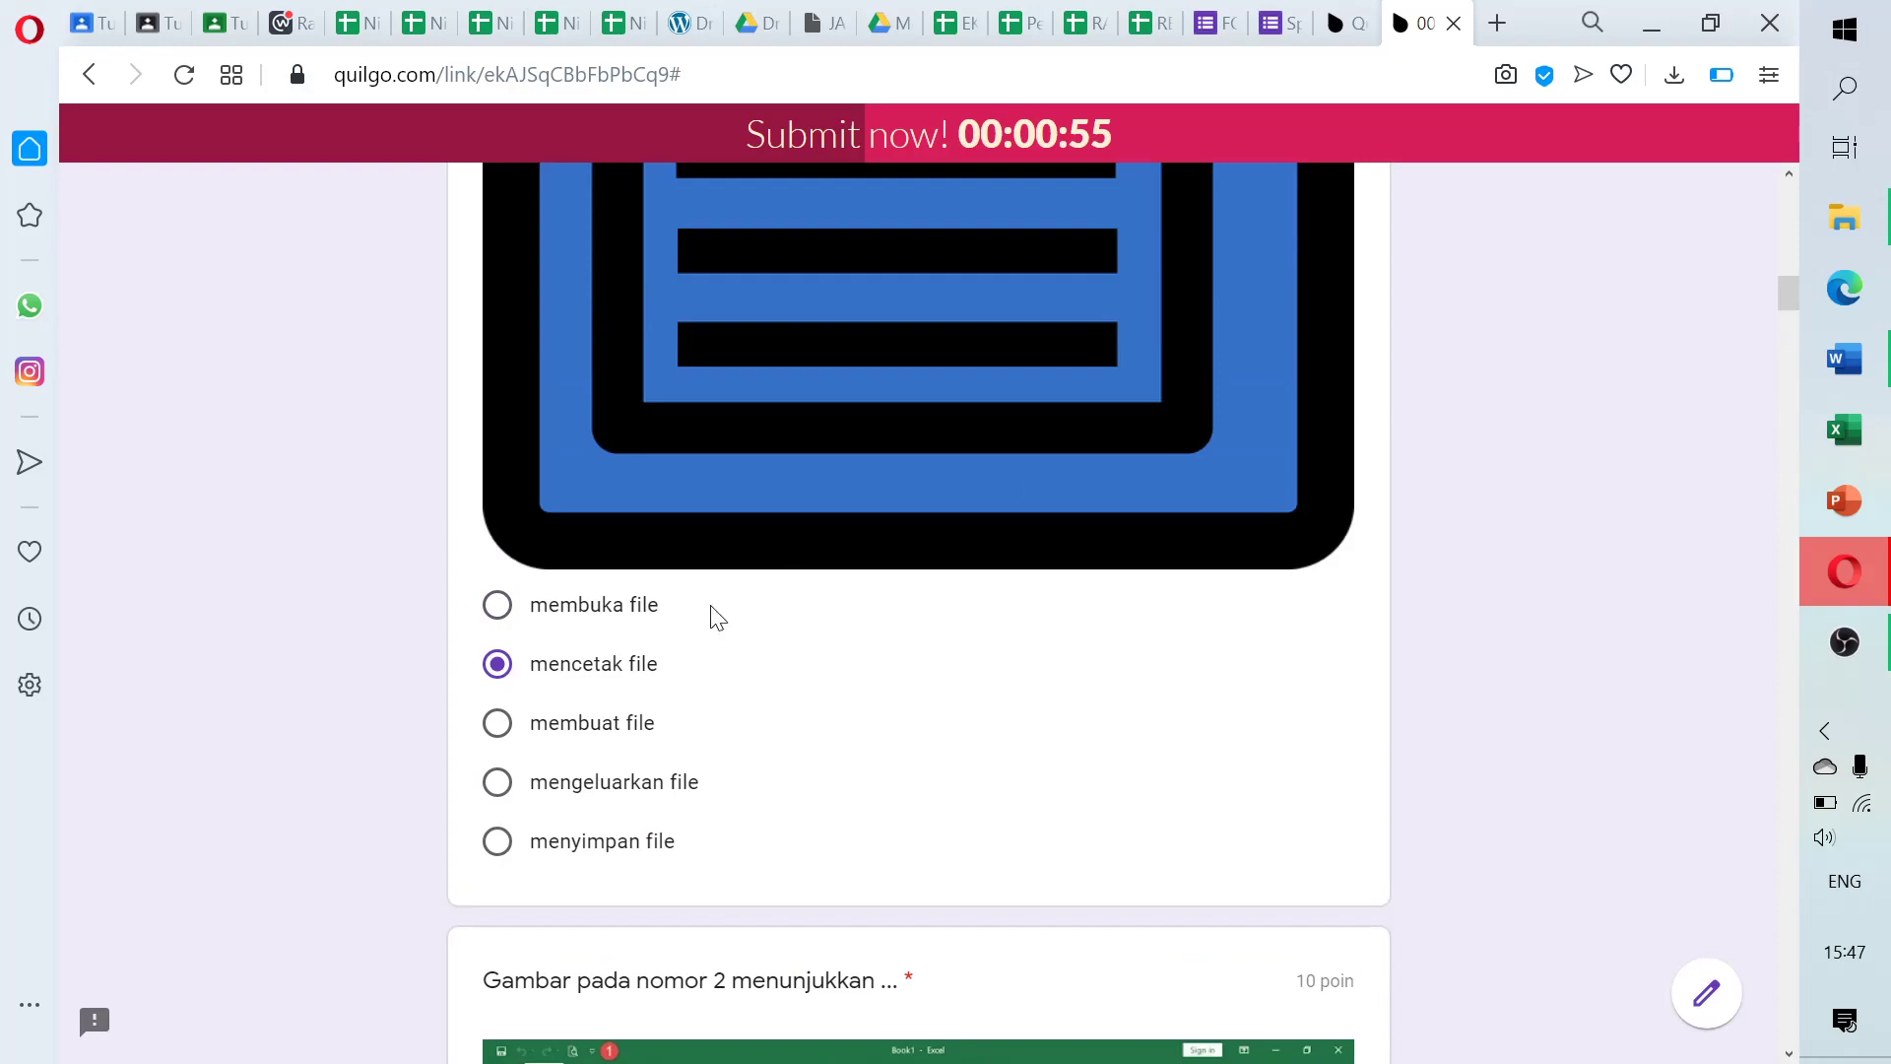
click(504, 731)
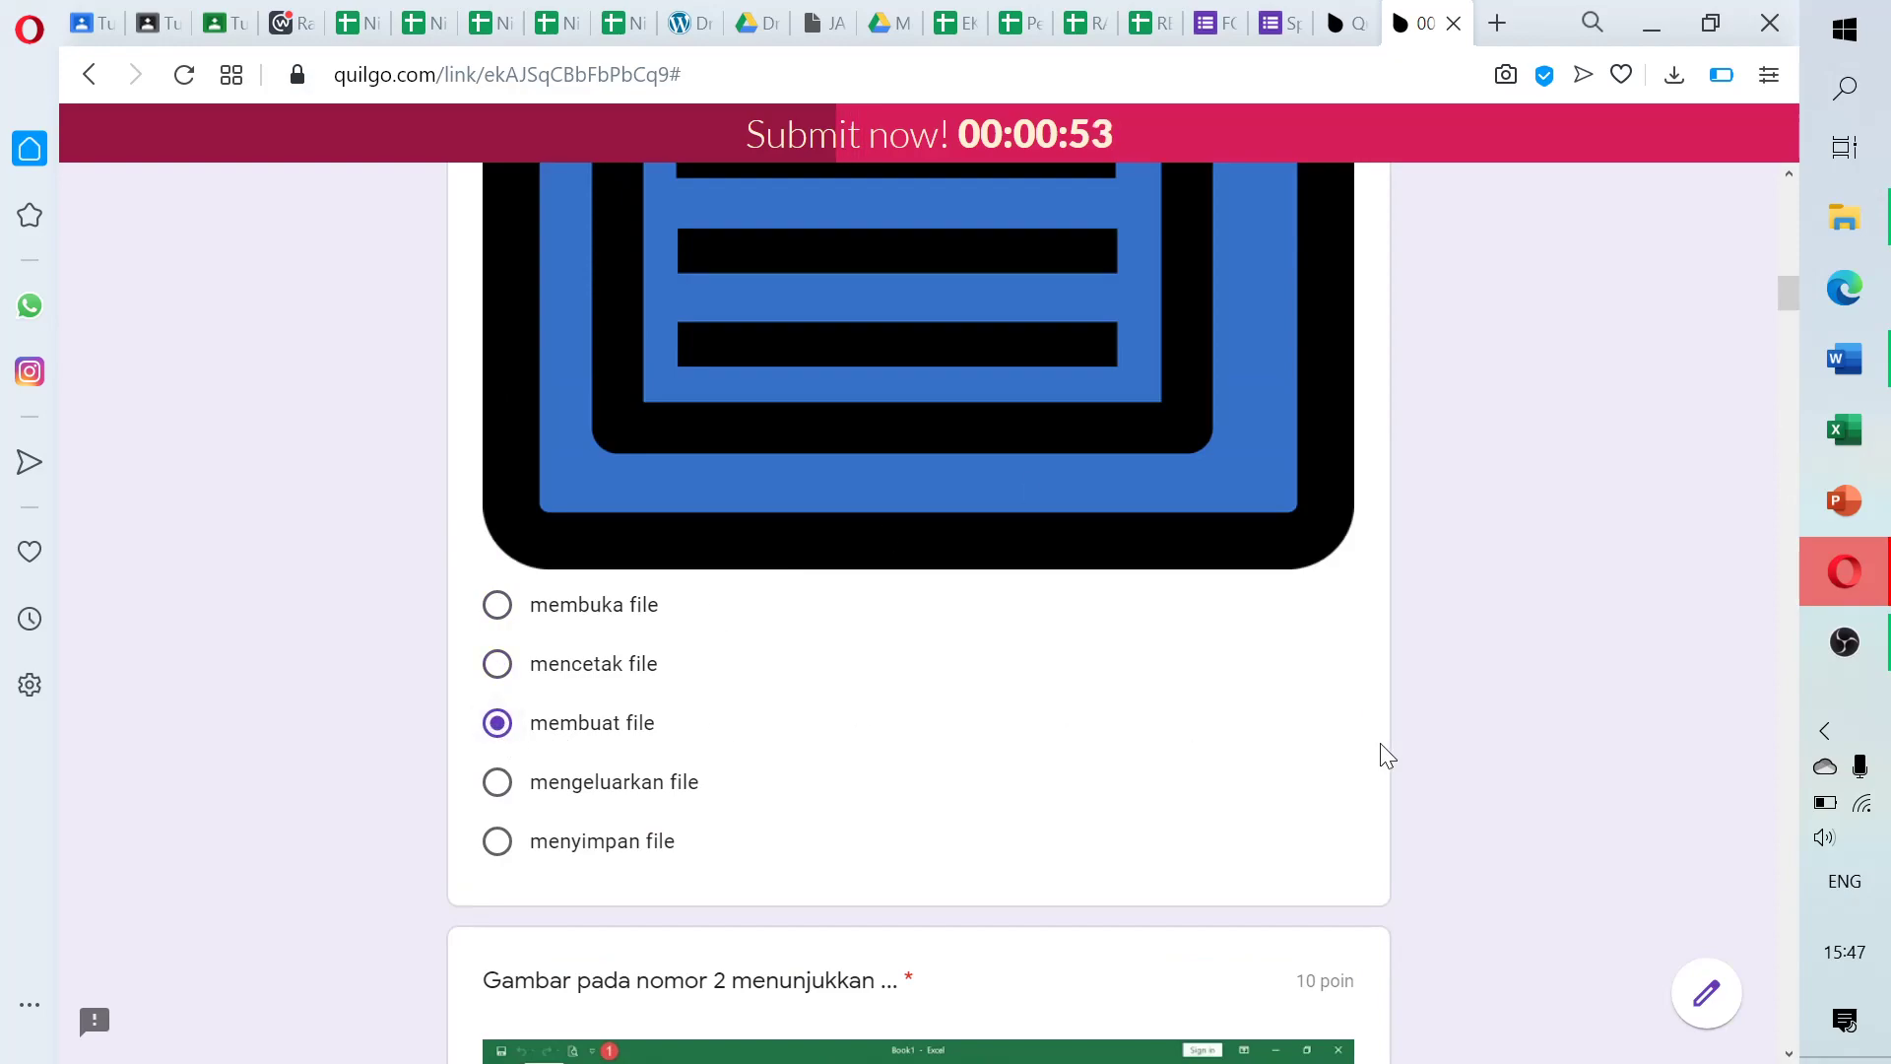
drag(1790, 291, 1794, 345)
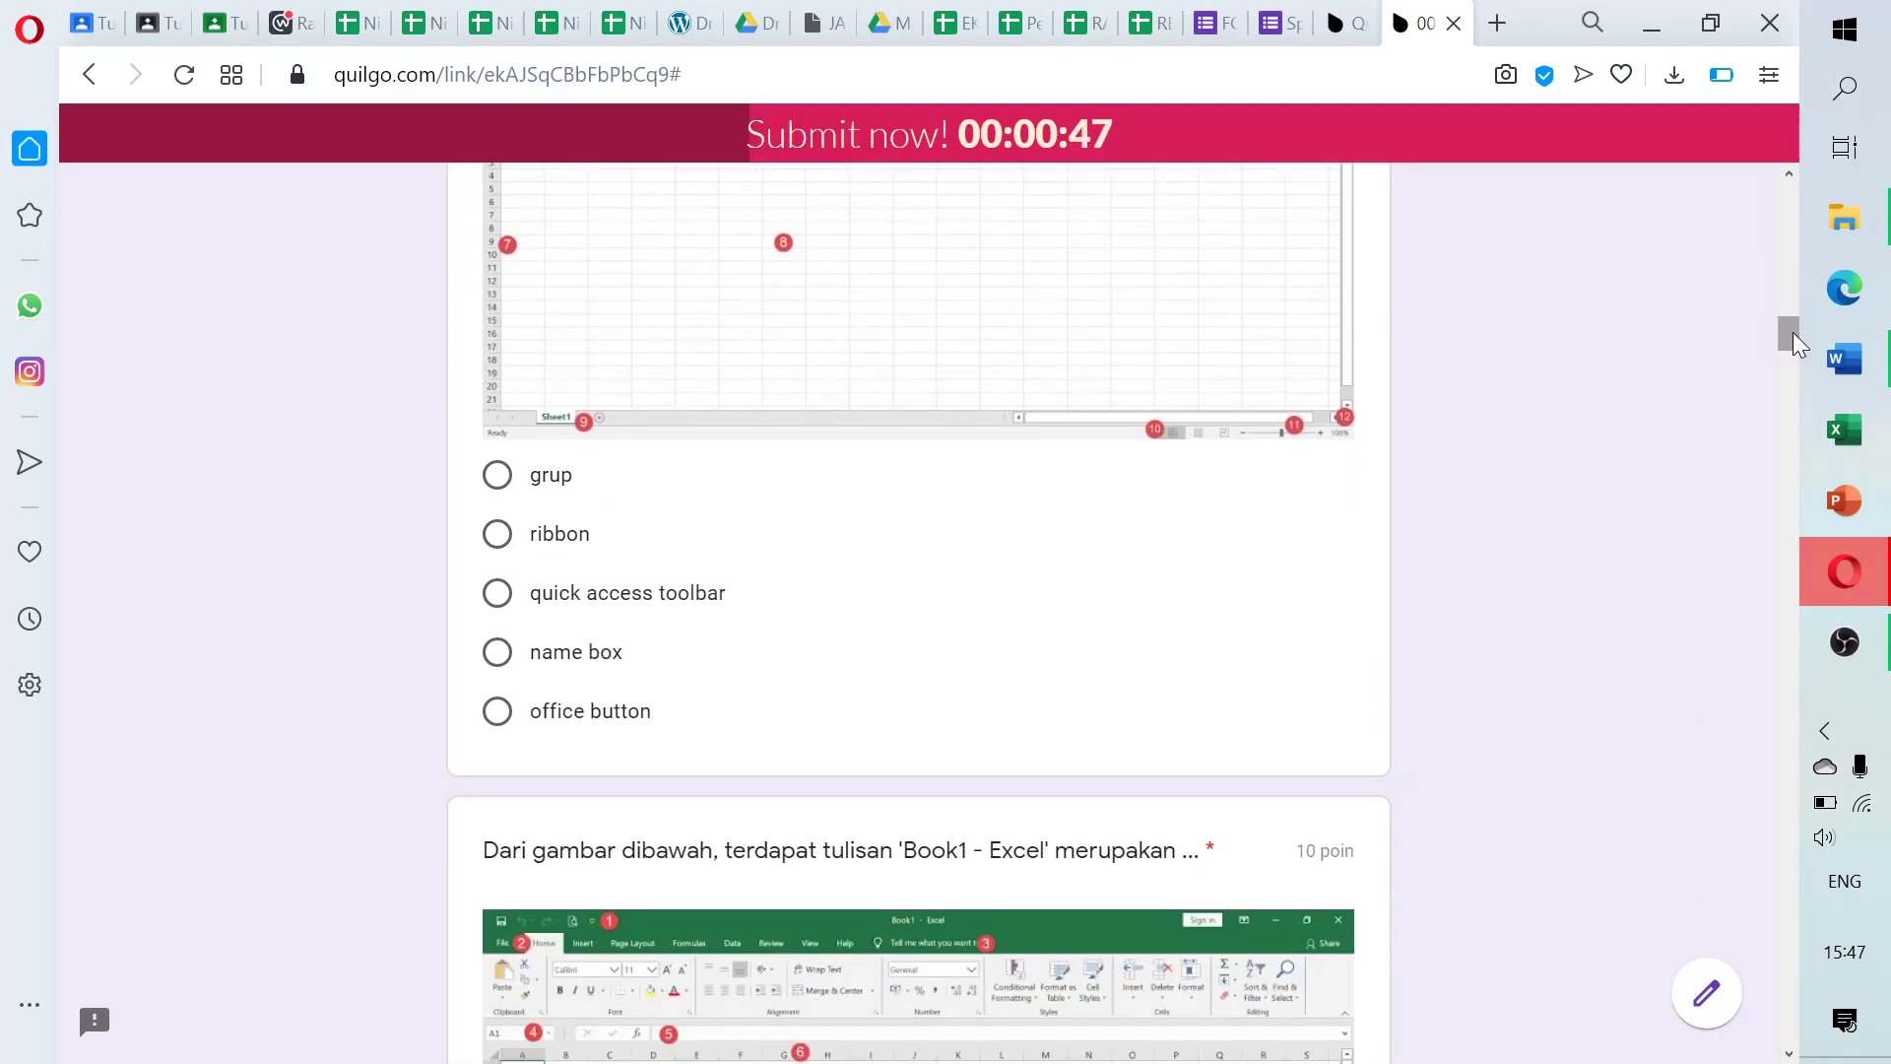
click(497, 534)
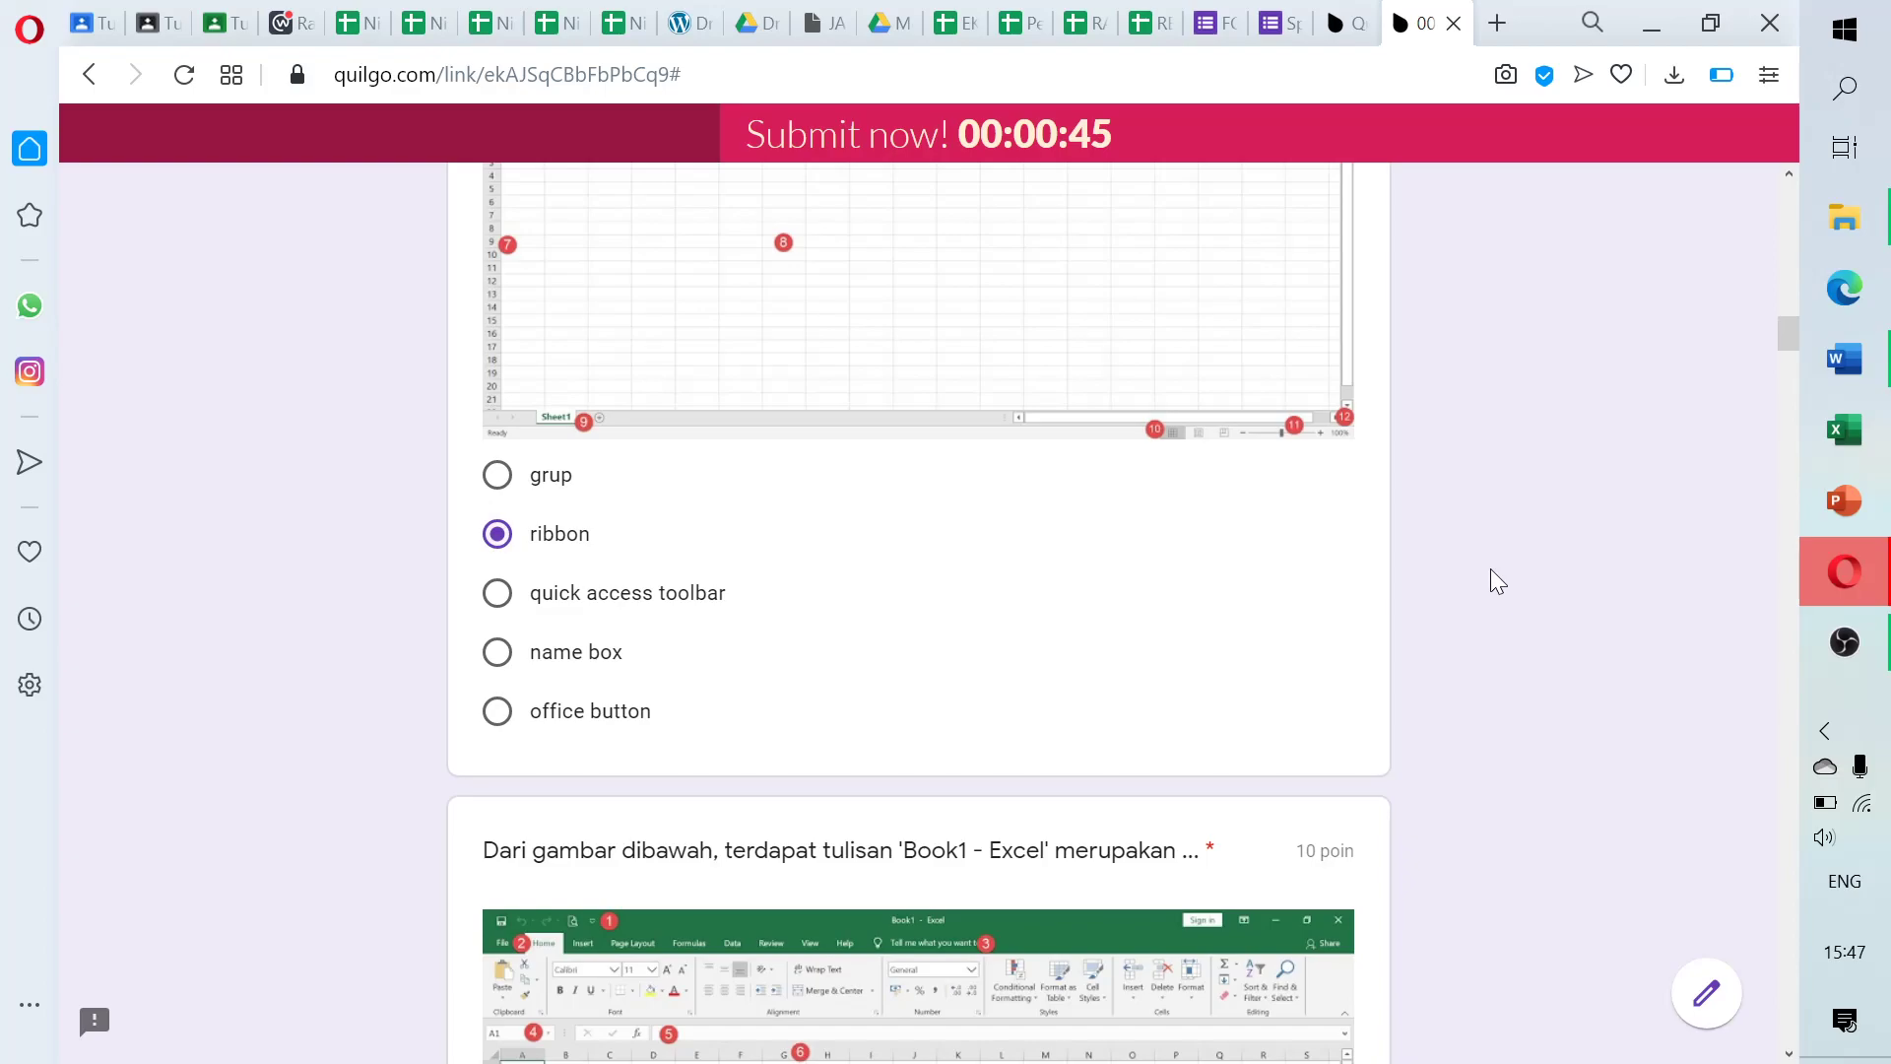
drag(1790, 340, 1791, 375)
click(497, 584)
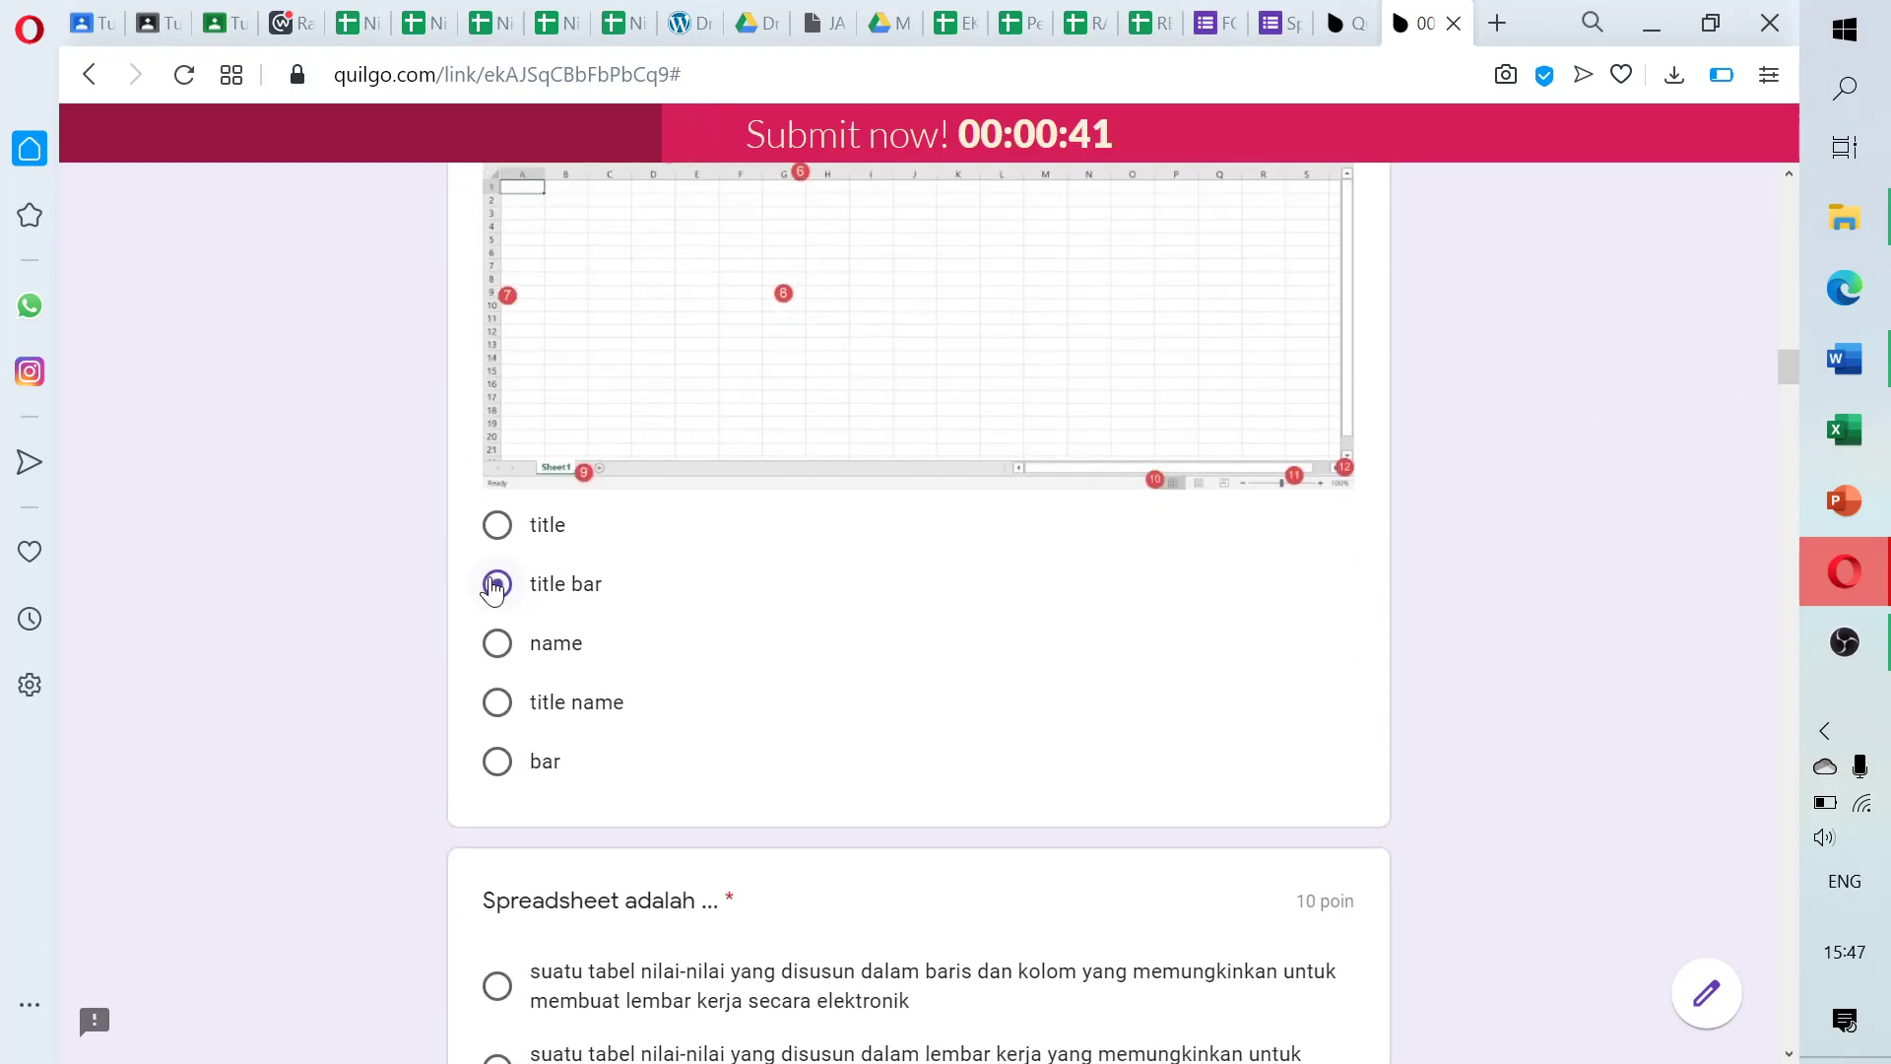
drag(1790, 371, 1789, 399)
click(497, 363)
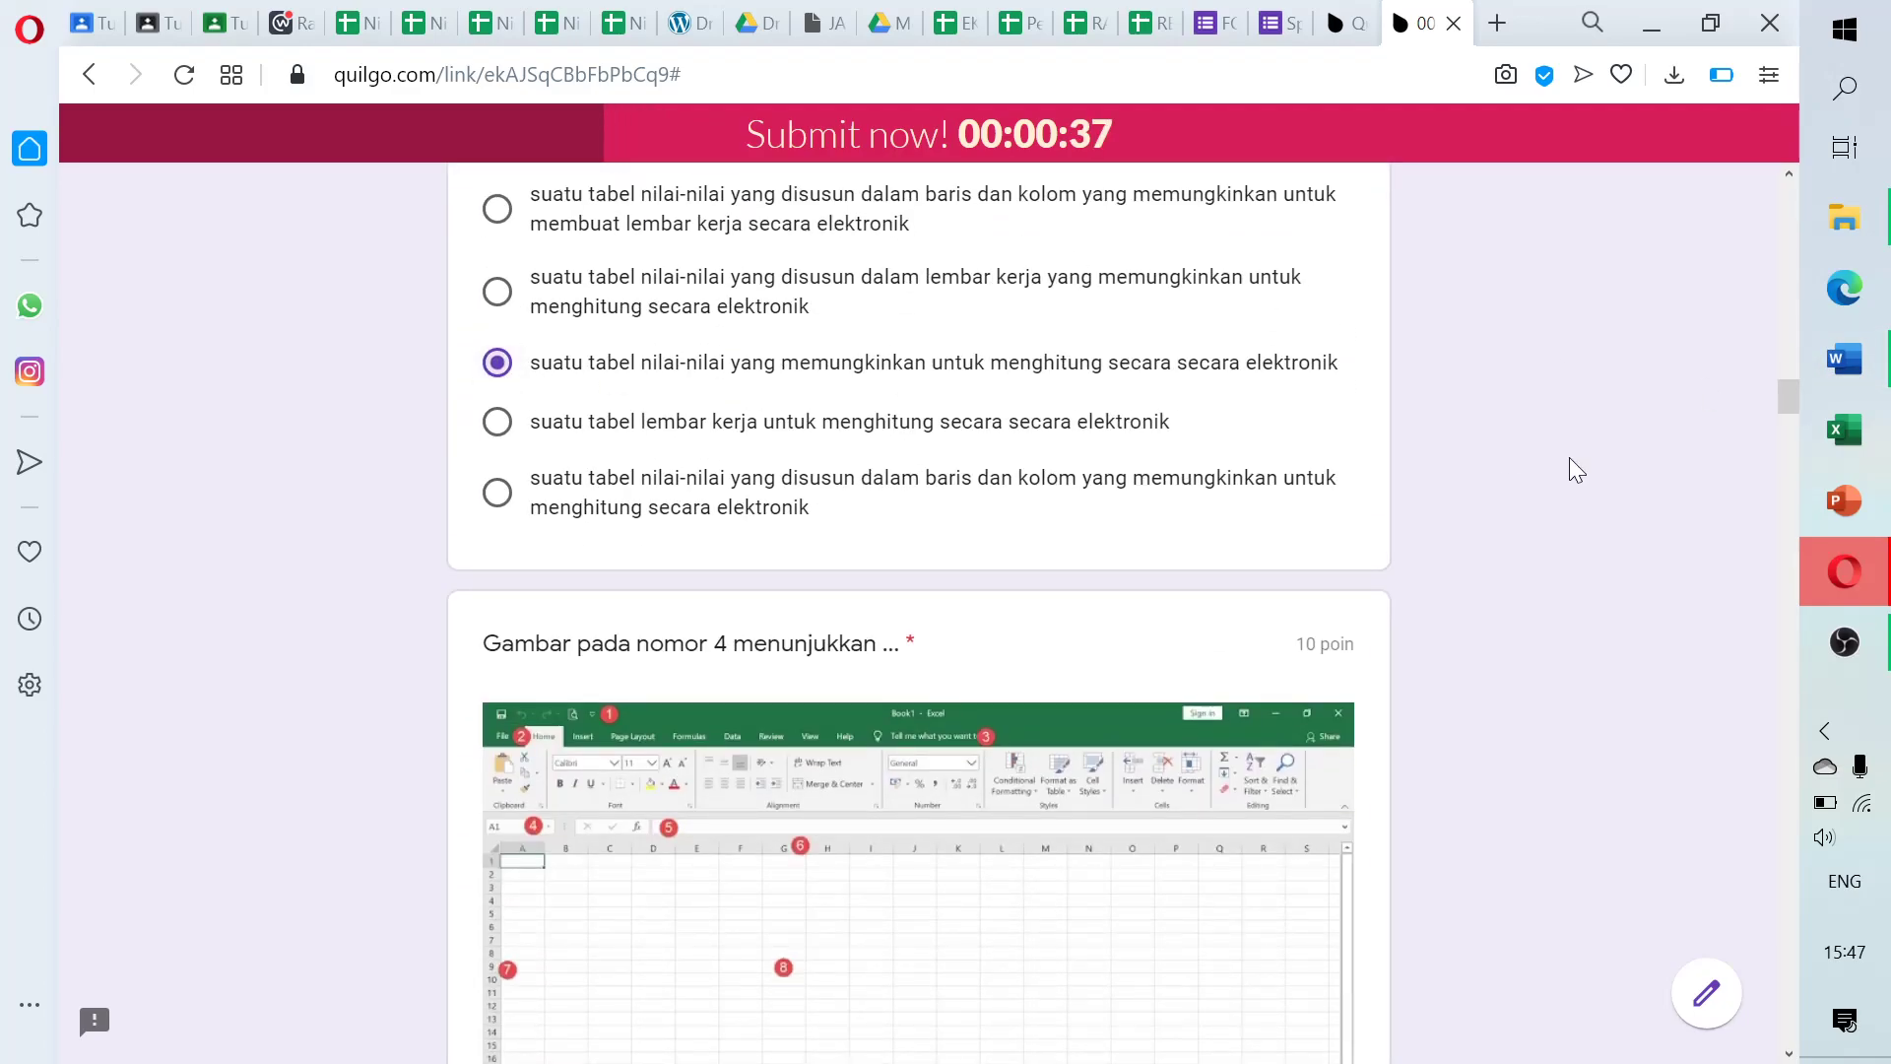
drag(1790, 394, 1790, 429)
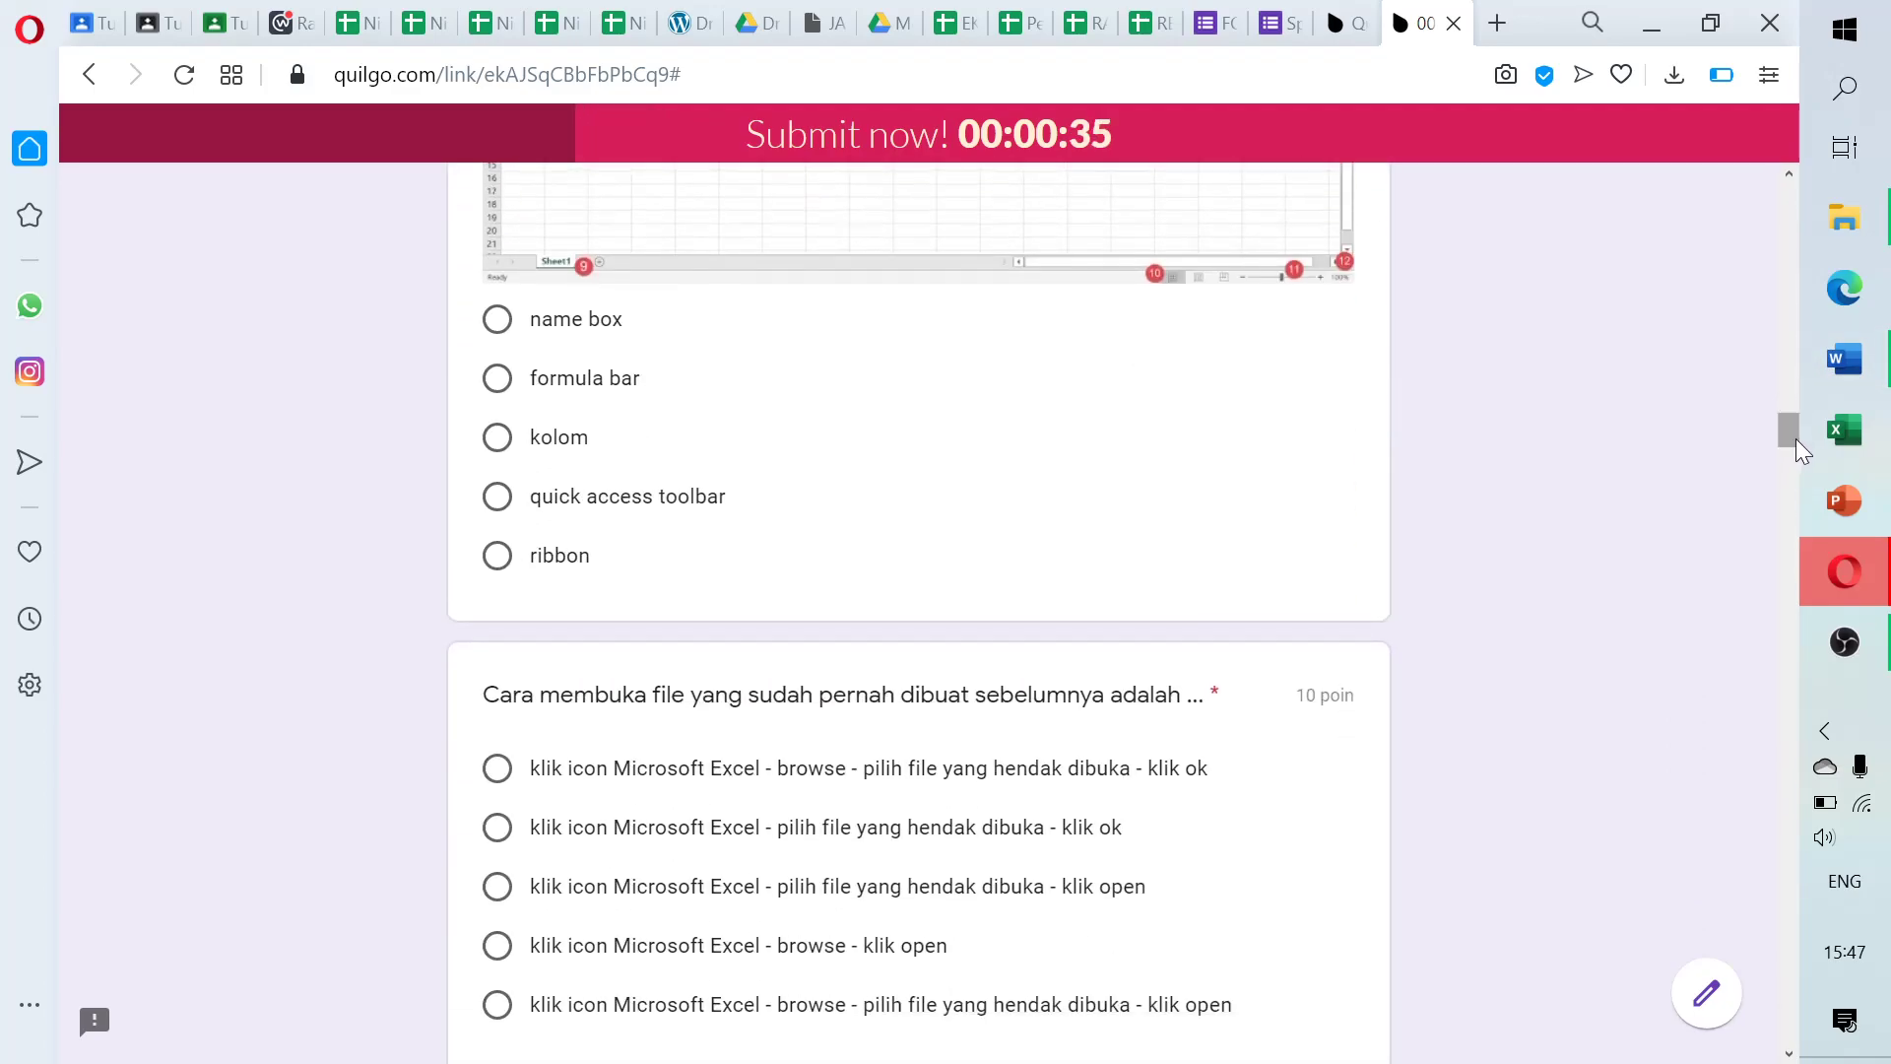
click(498, 378)
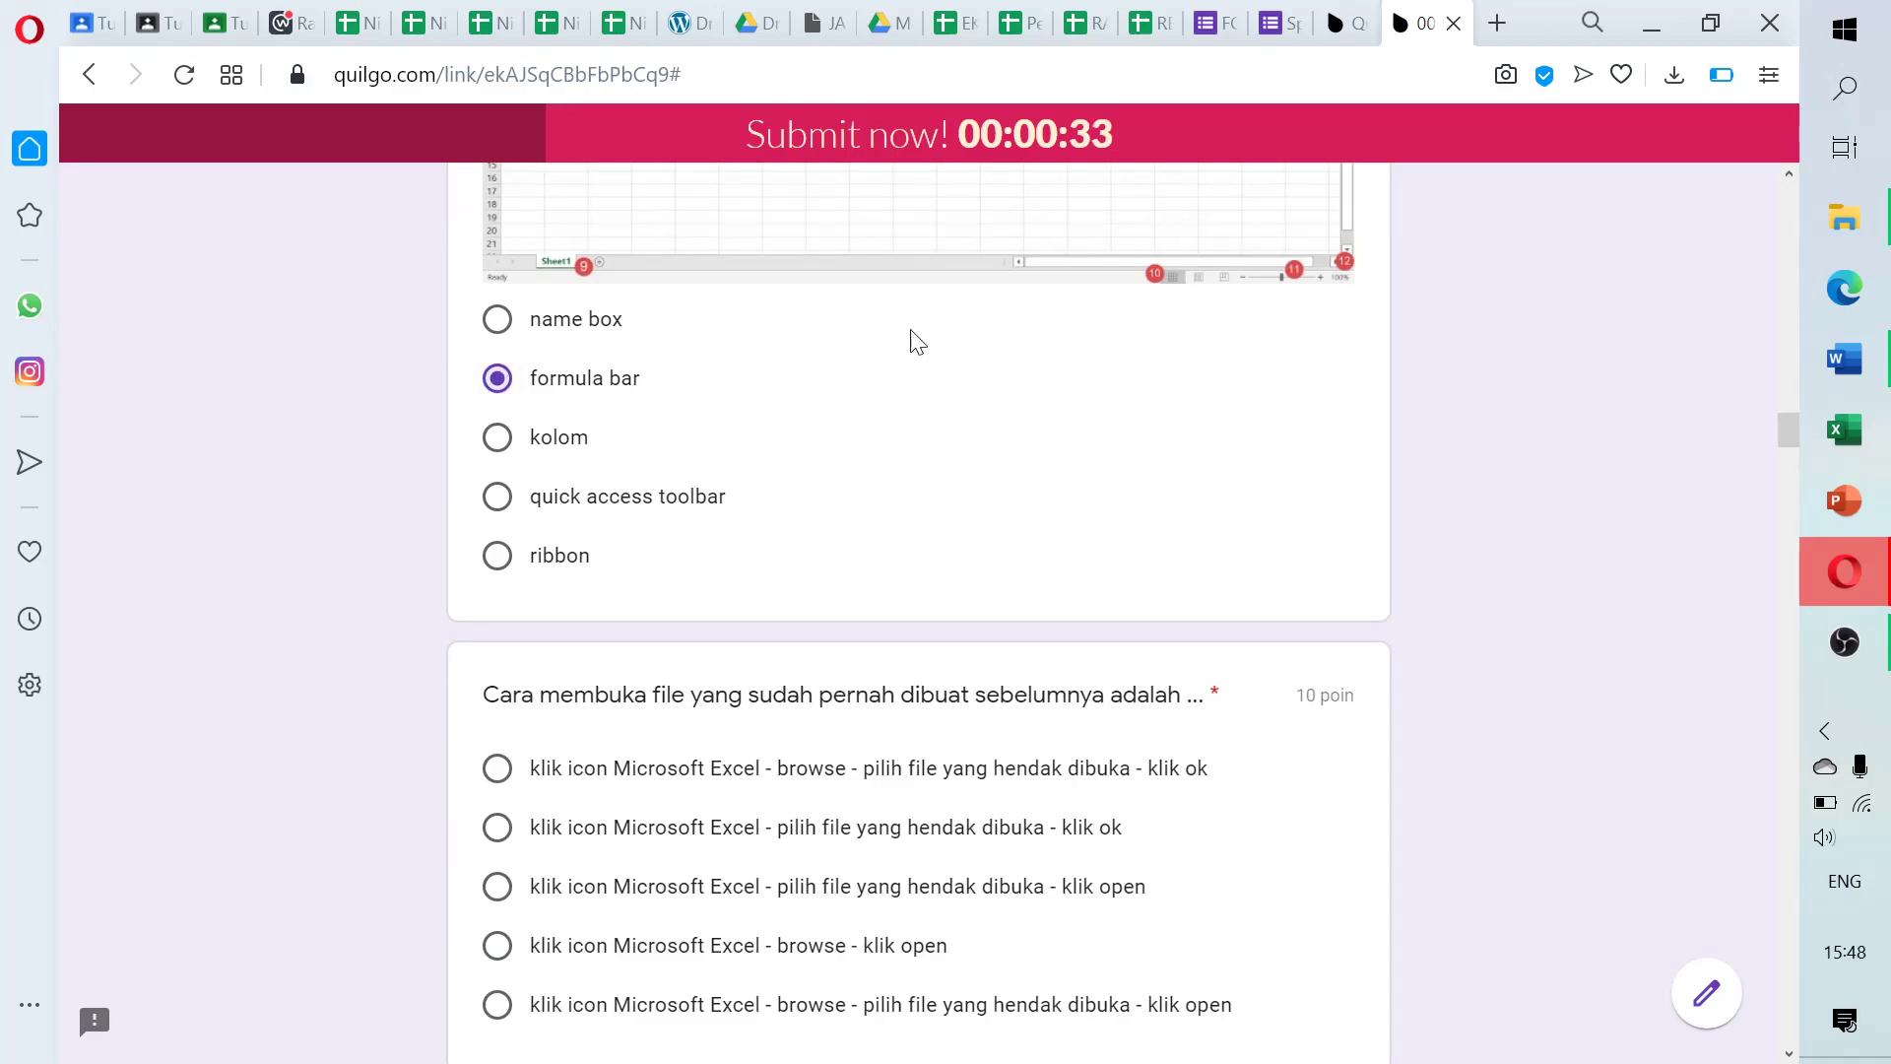
Answer further questions, including Polaris Office, baris A, kolom 1, and name box, until time runs out
scroll(469, 226, down, 5)
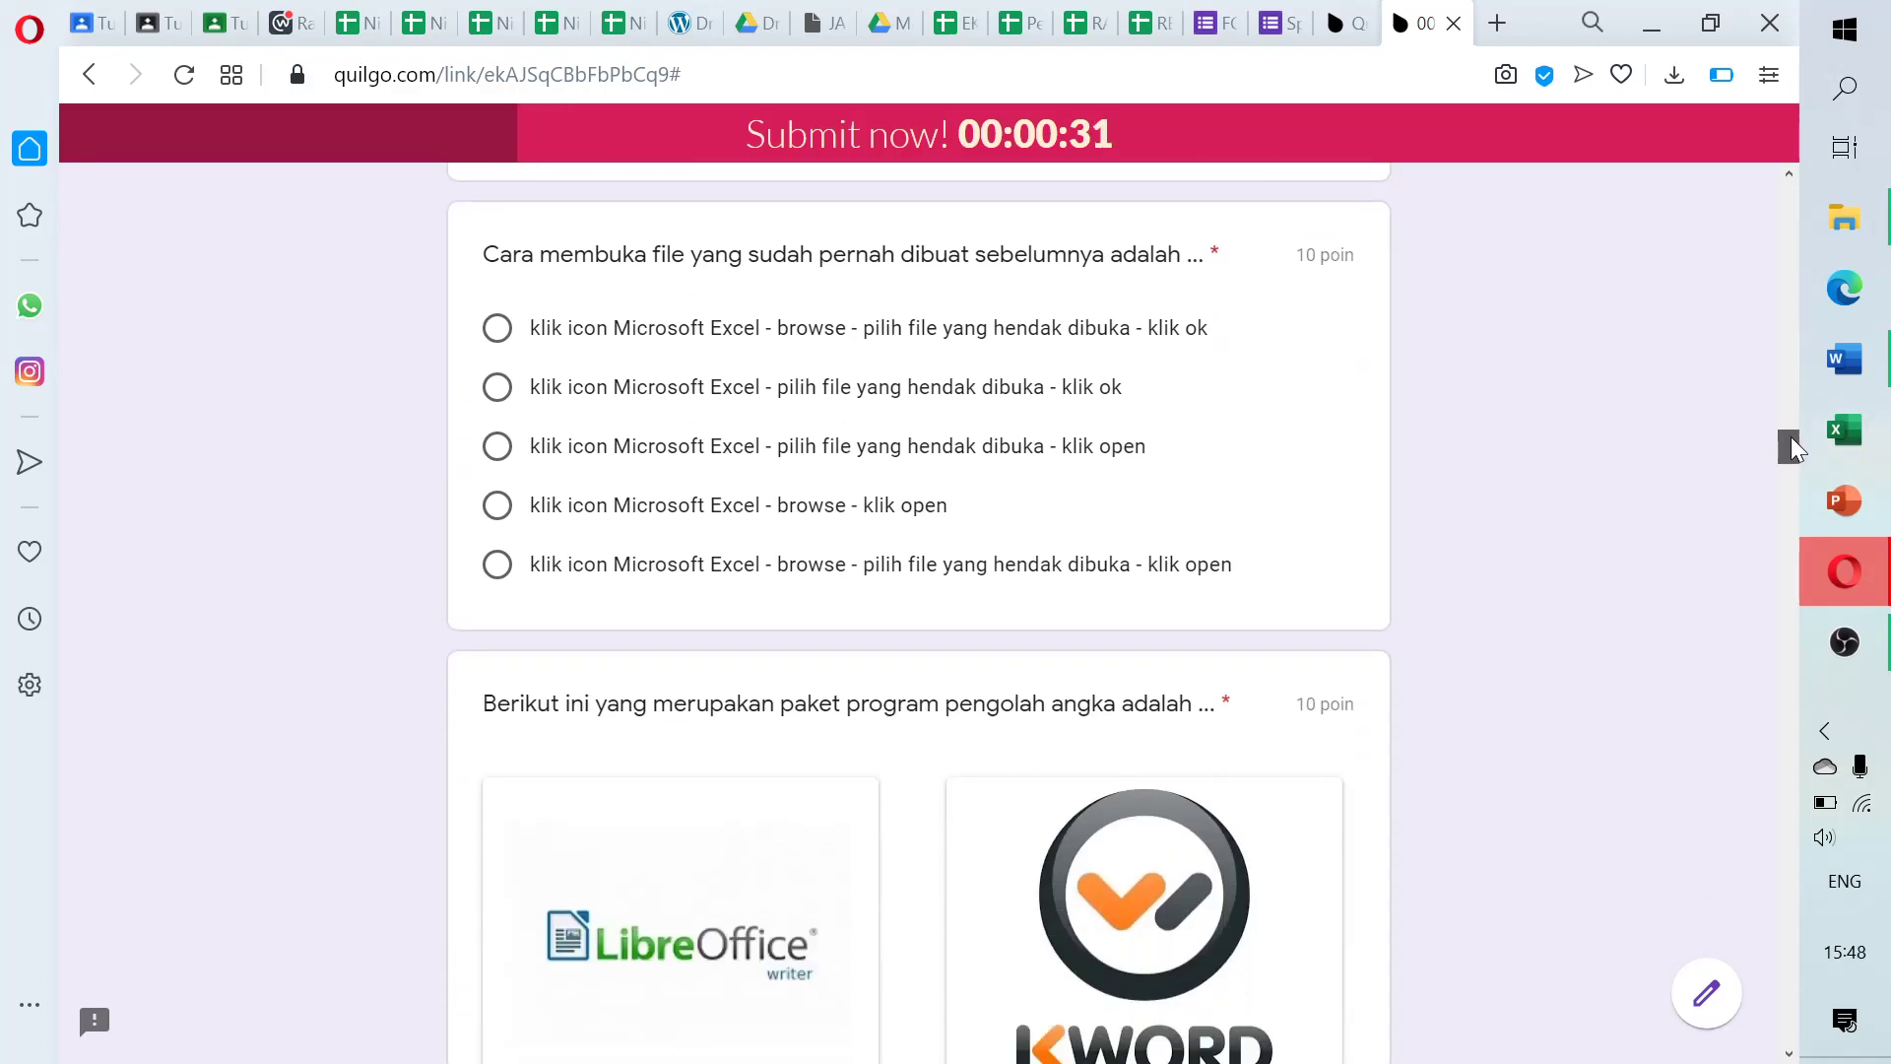
click(497, 309)
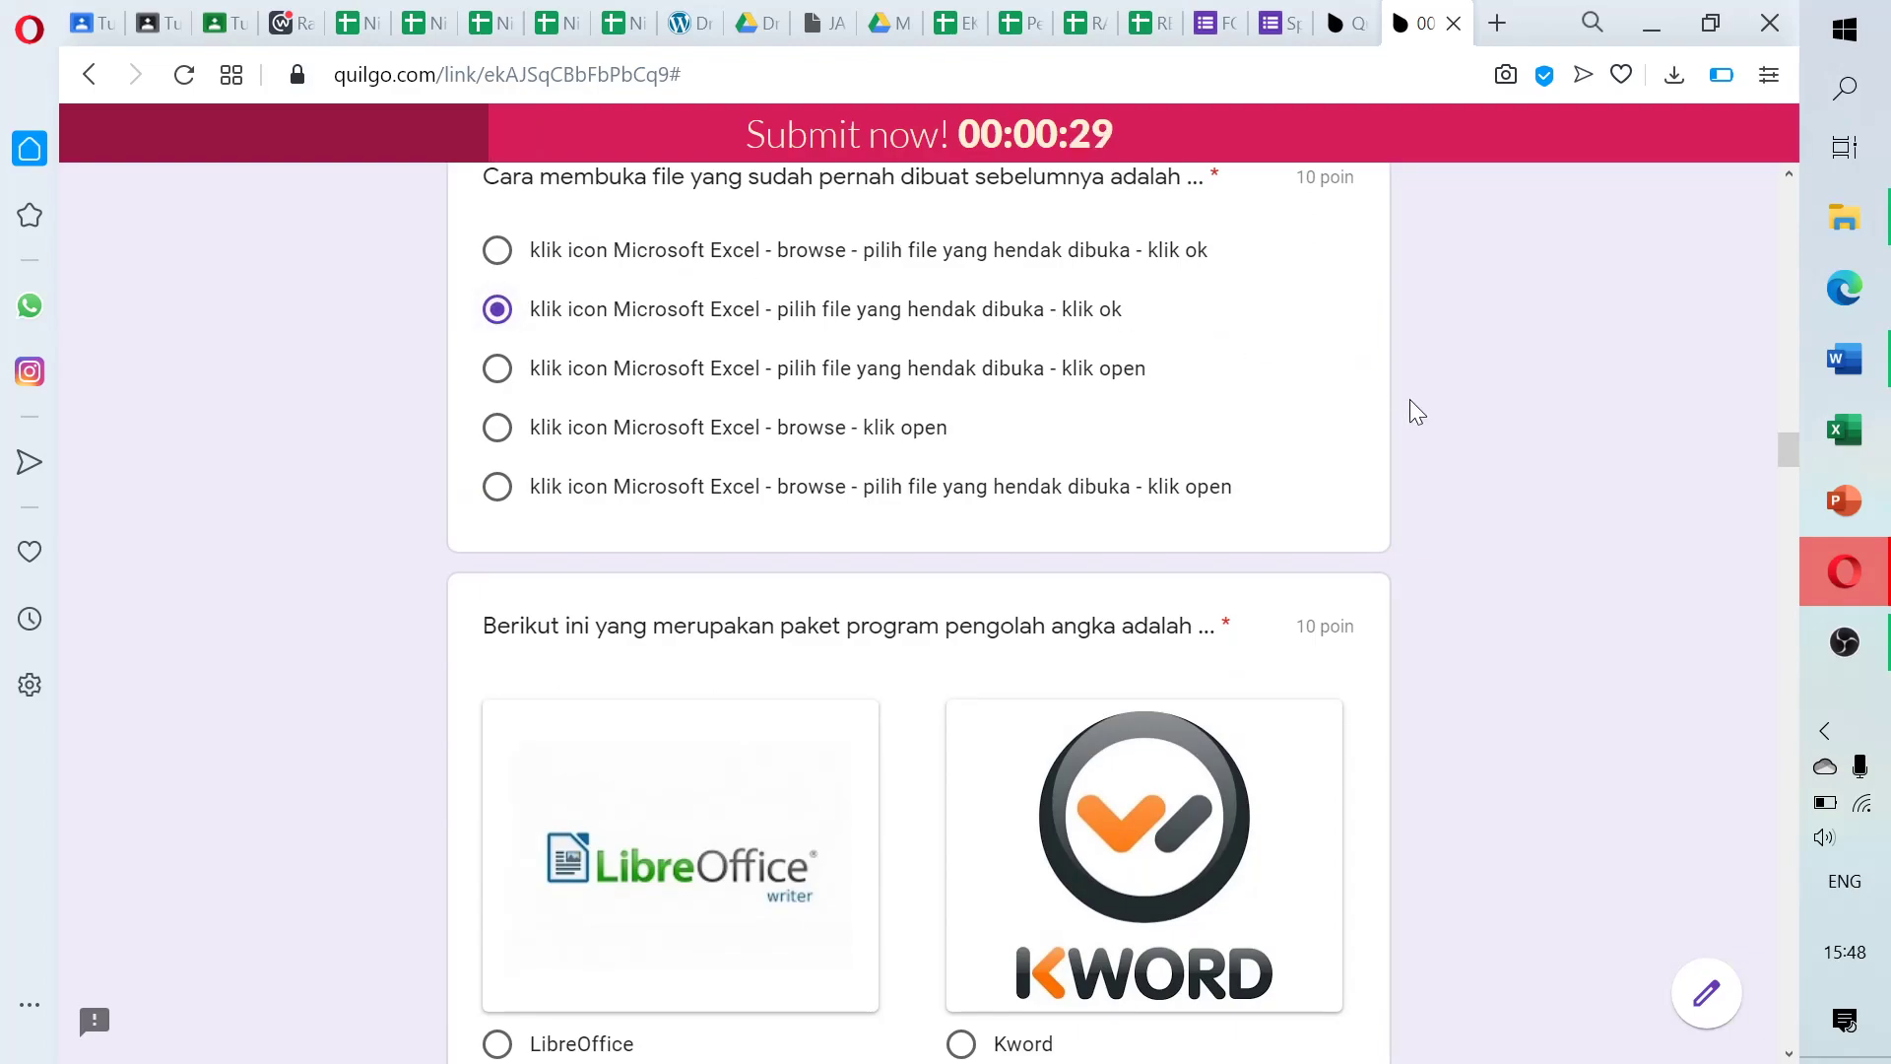
scroll(729, 413, down, 11)
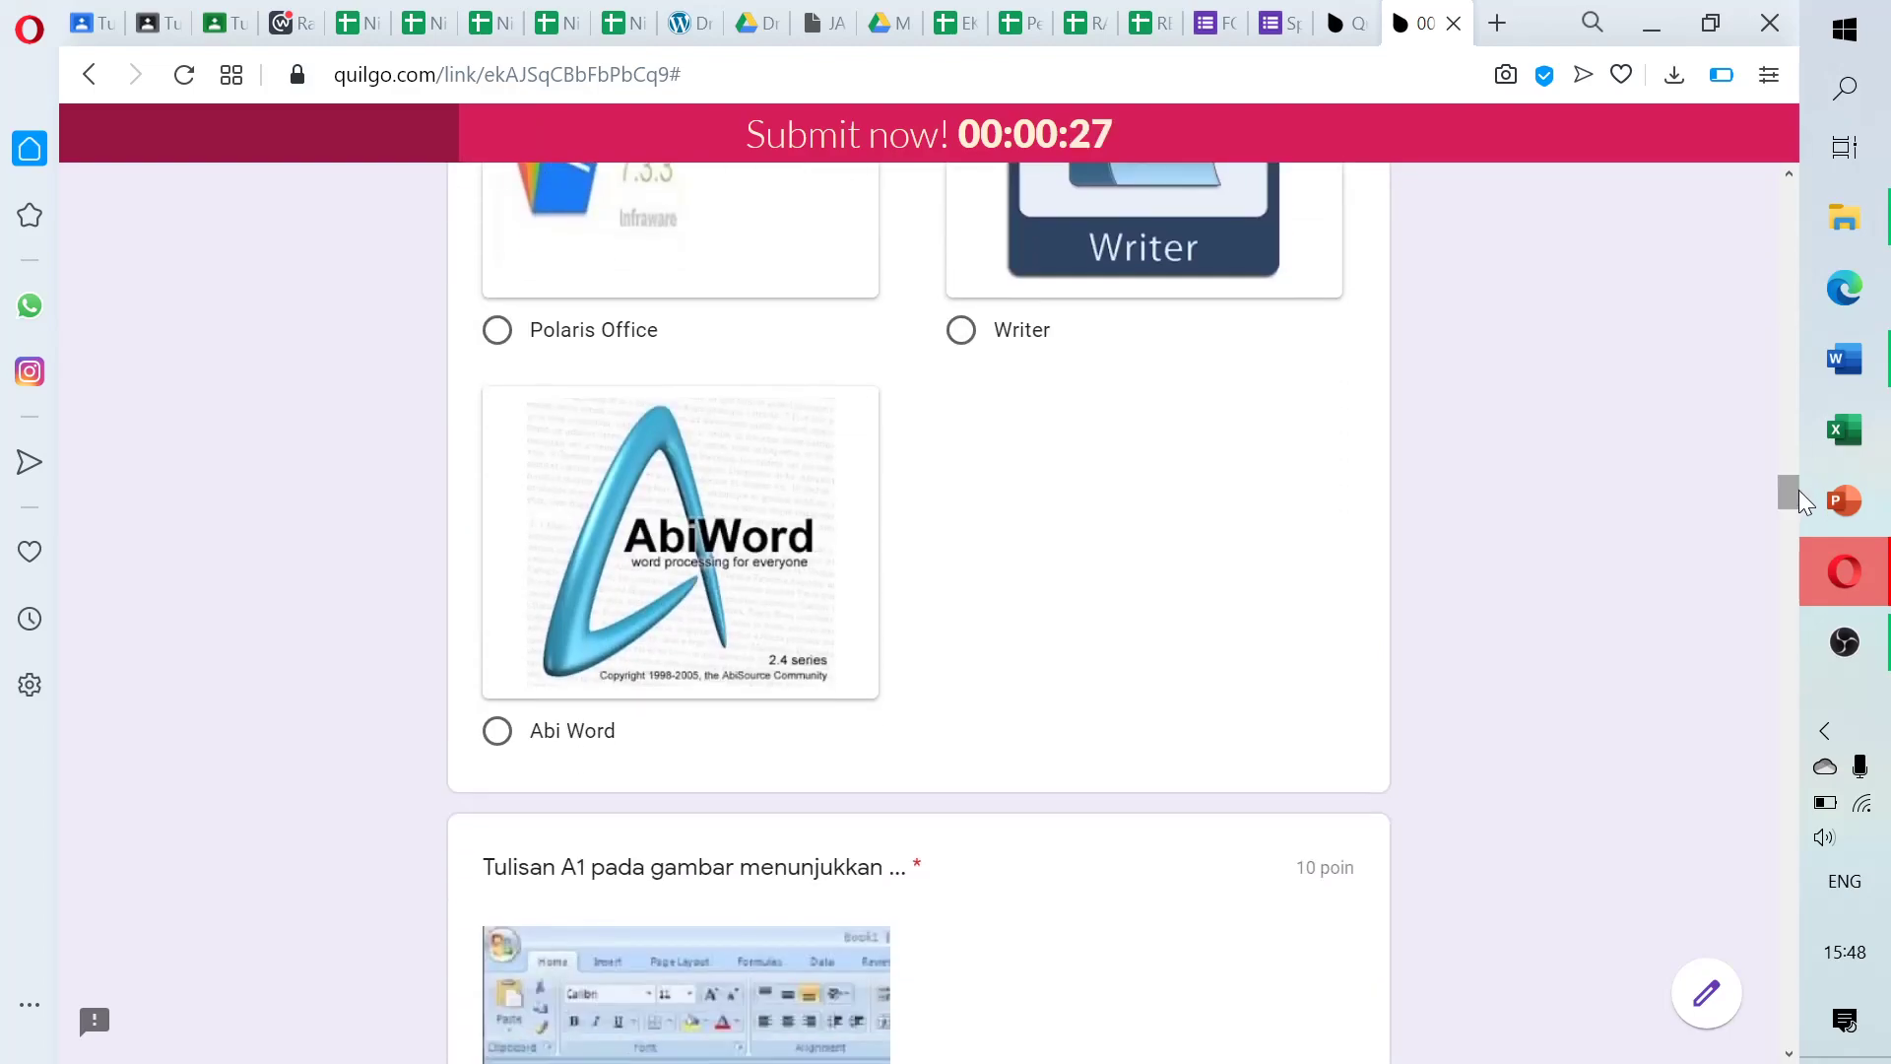
click(497, 331)
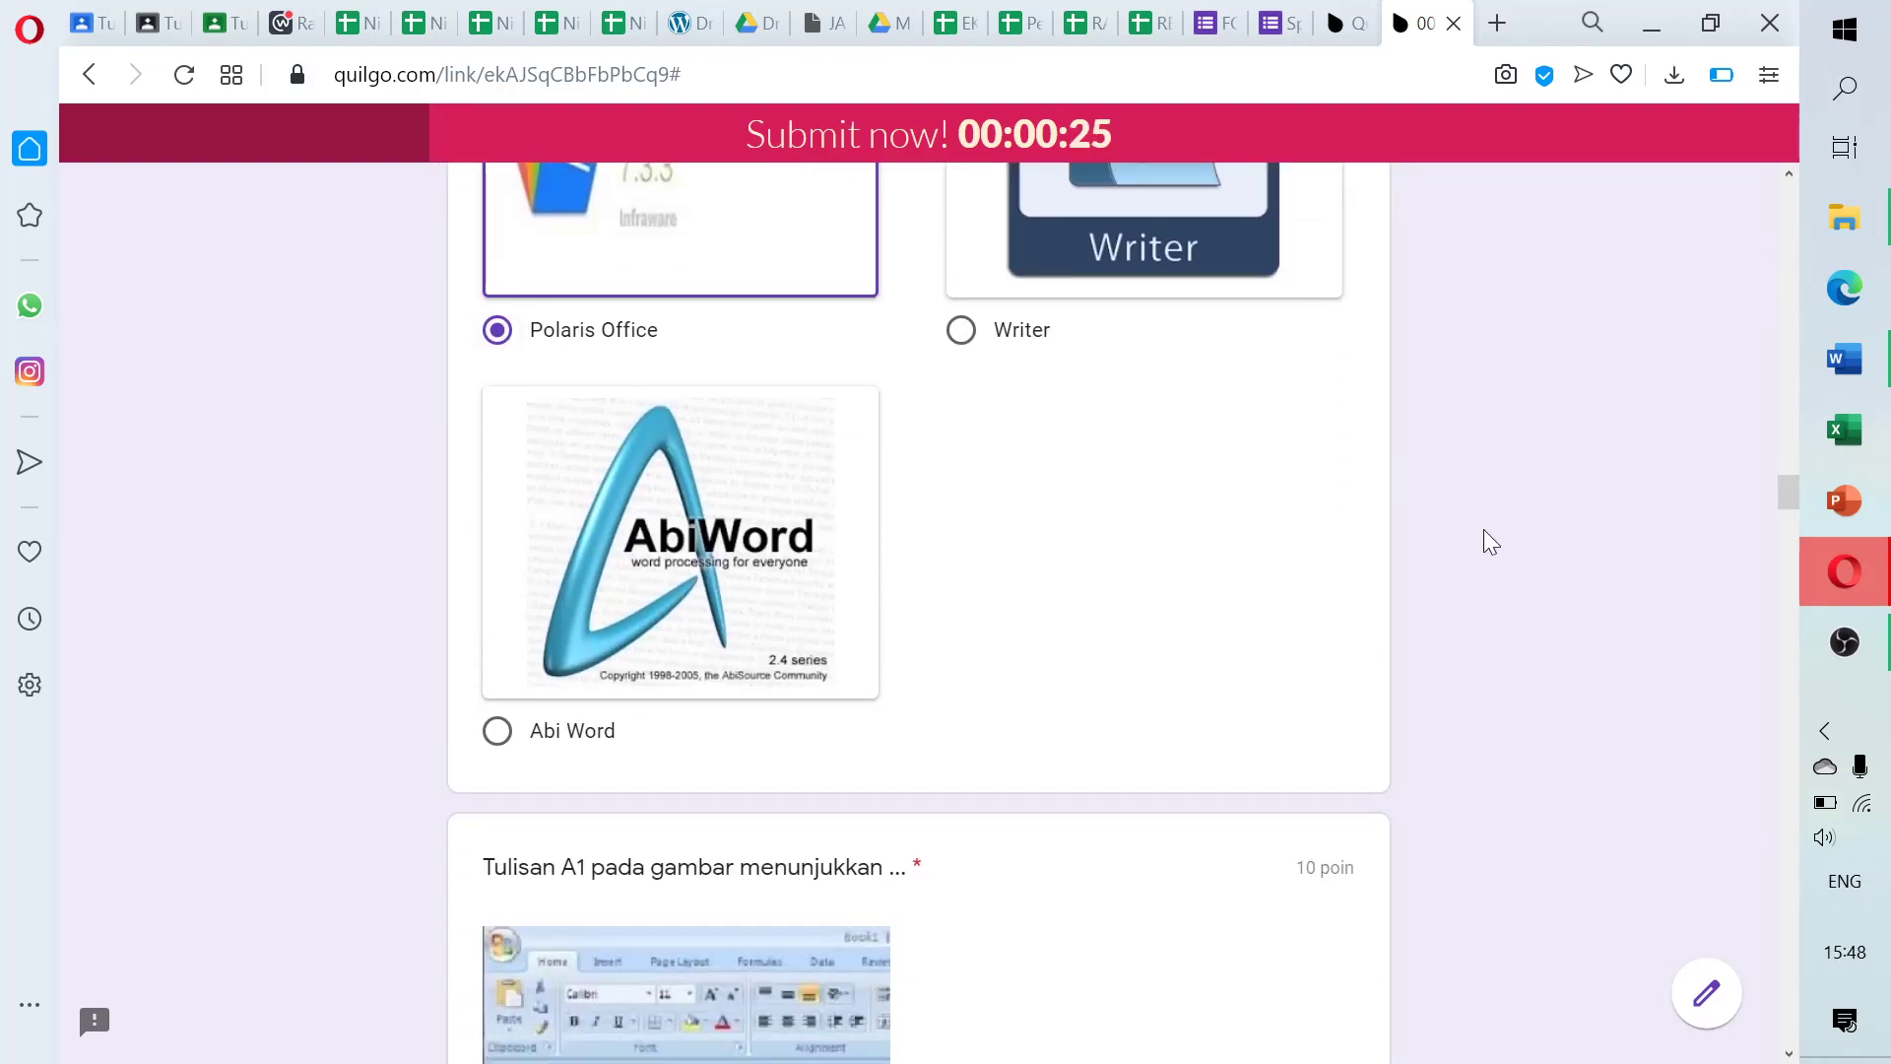
scroll(1783, 514, down, 9)
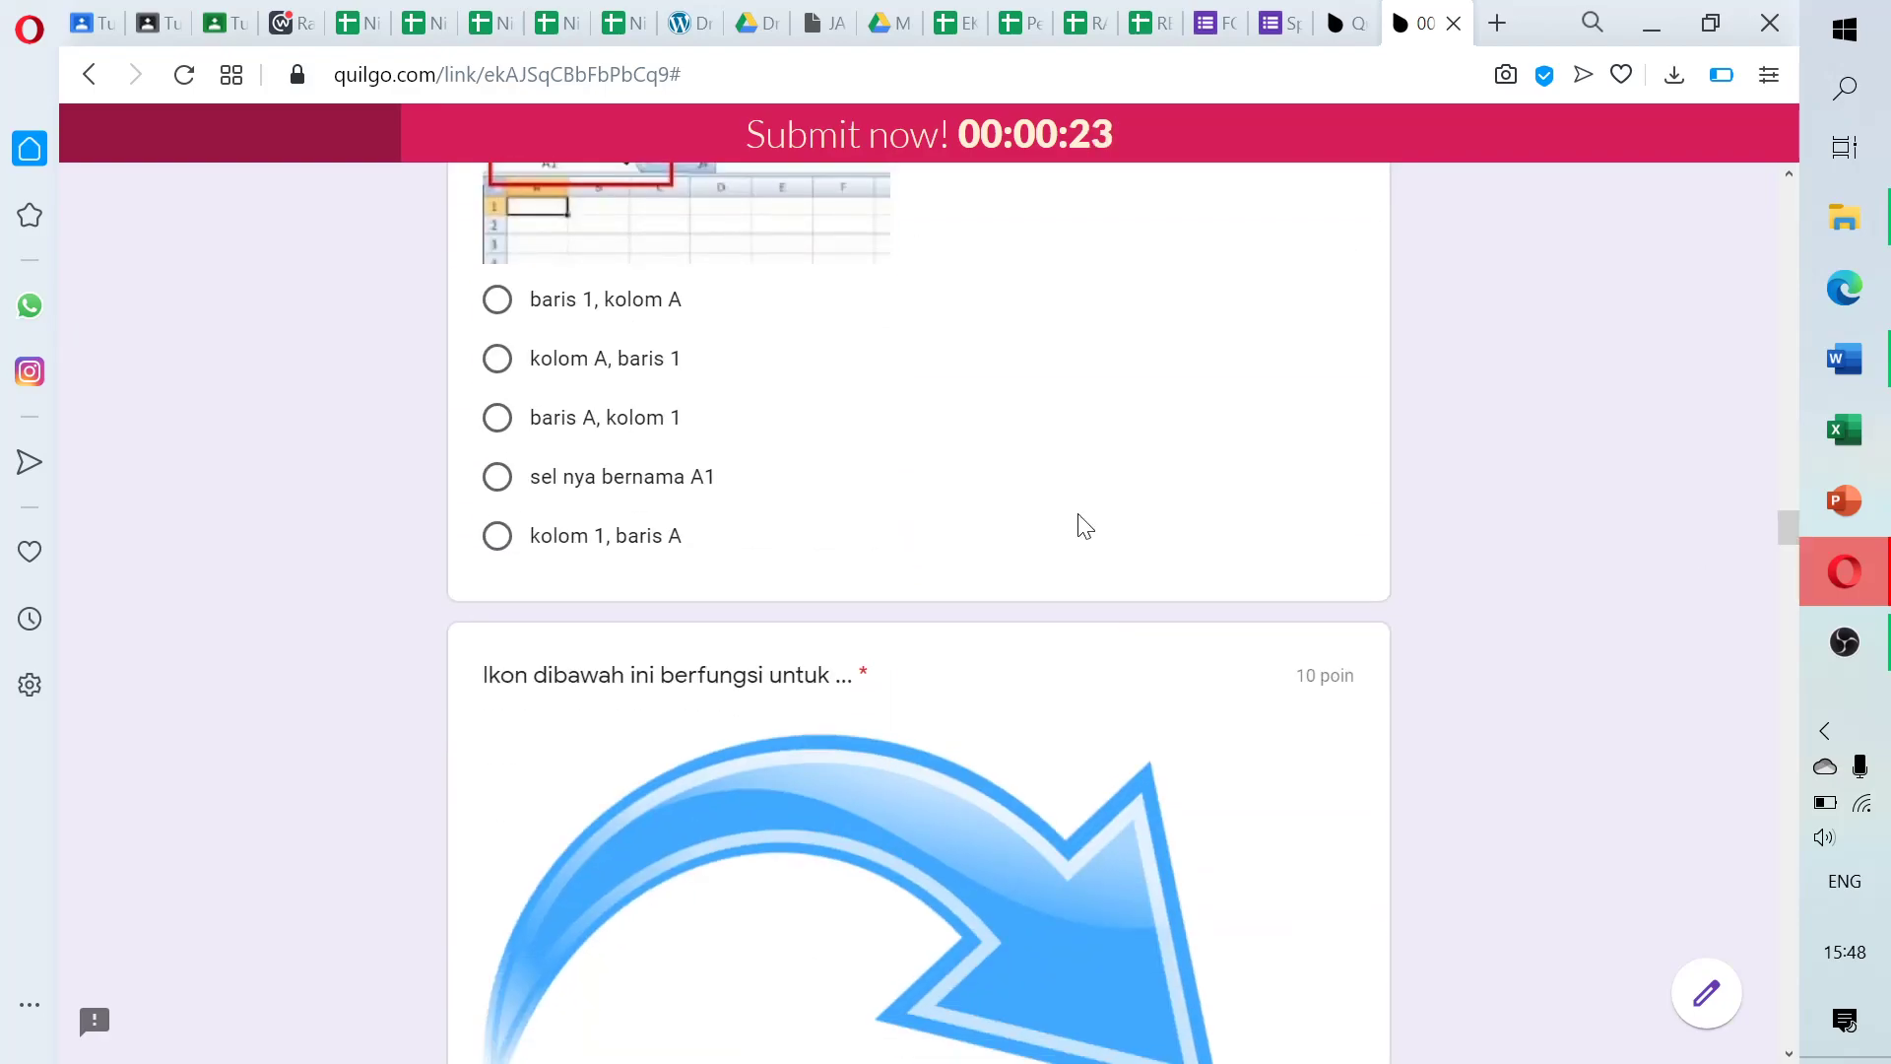
click(497, 418)
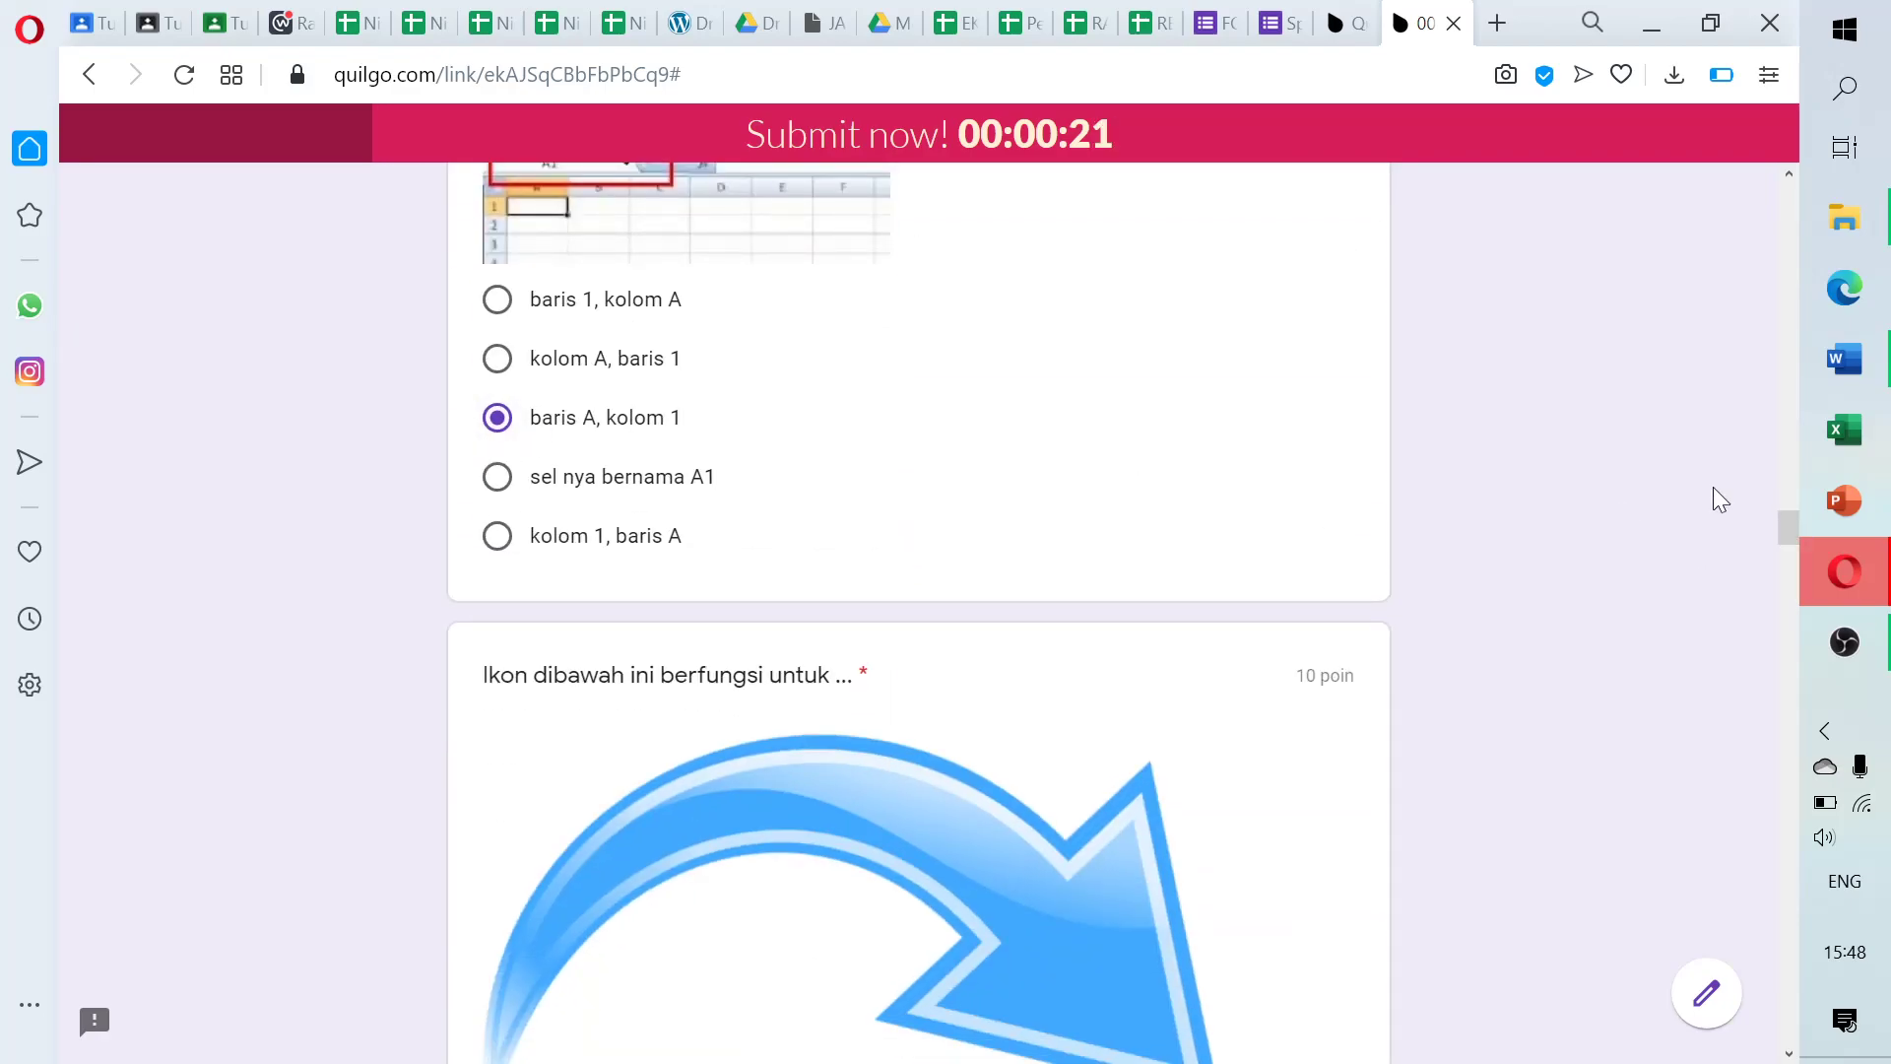
scroll(1785, 532, down, 10)
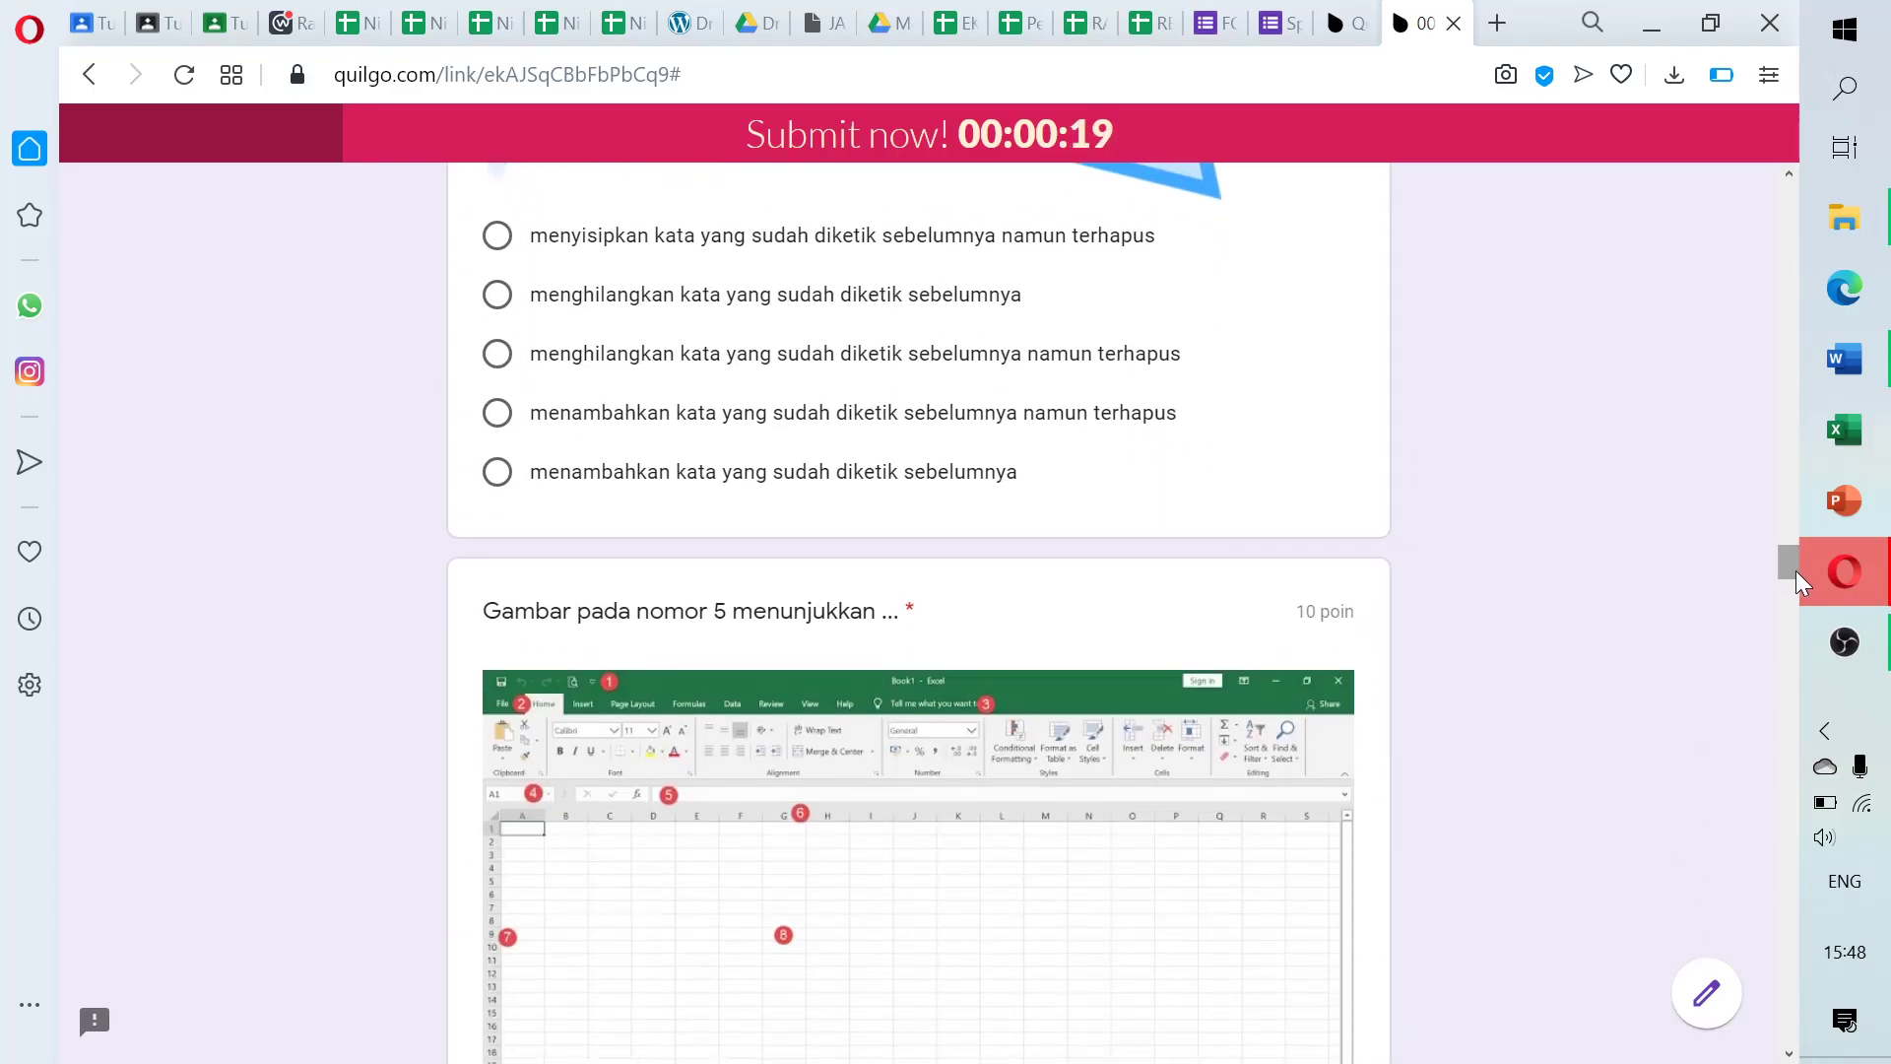
click(497, 412)
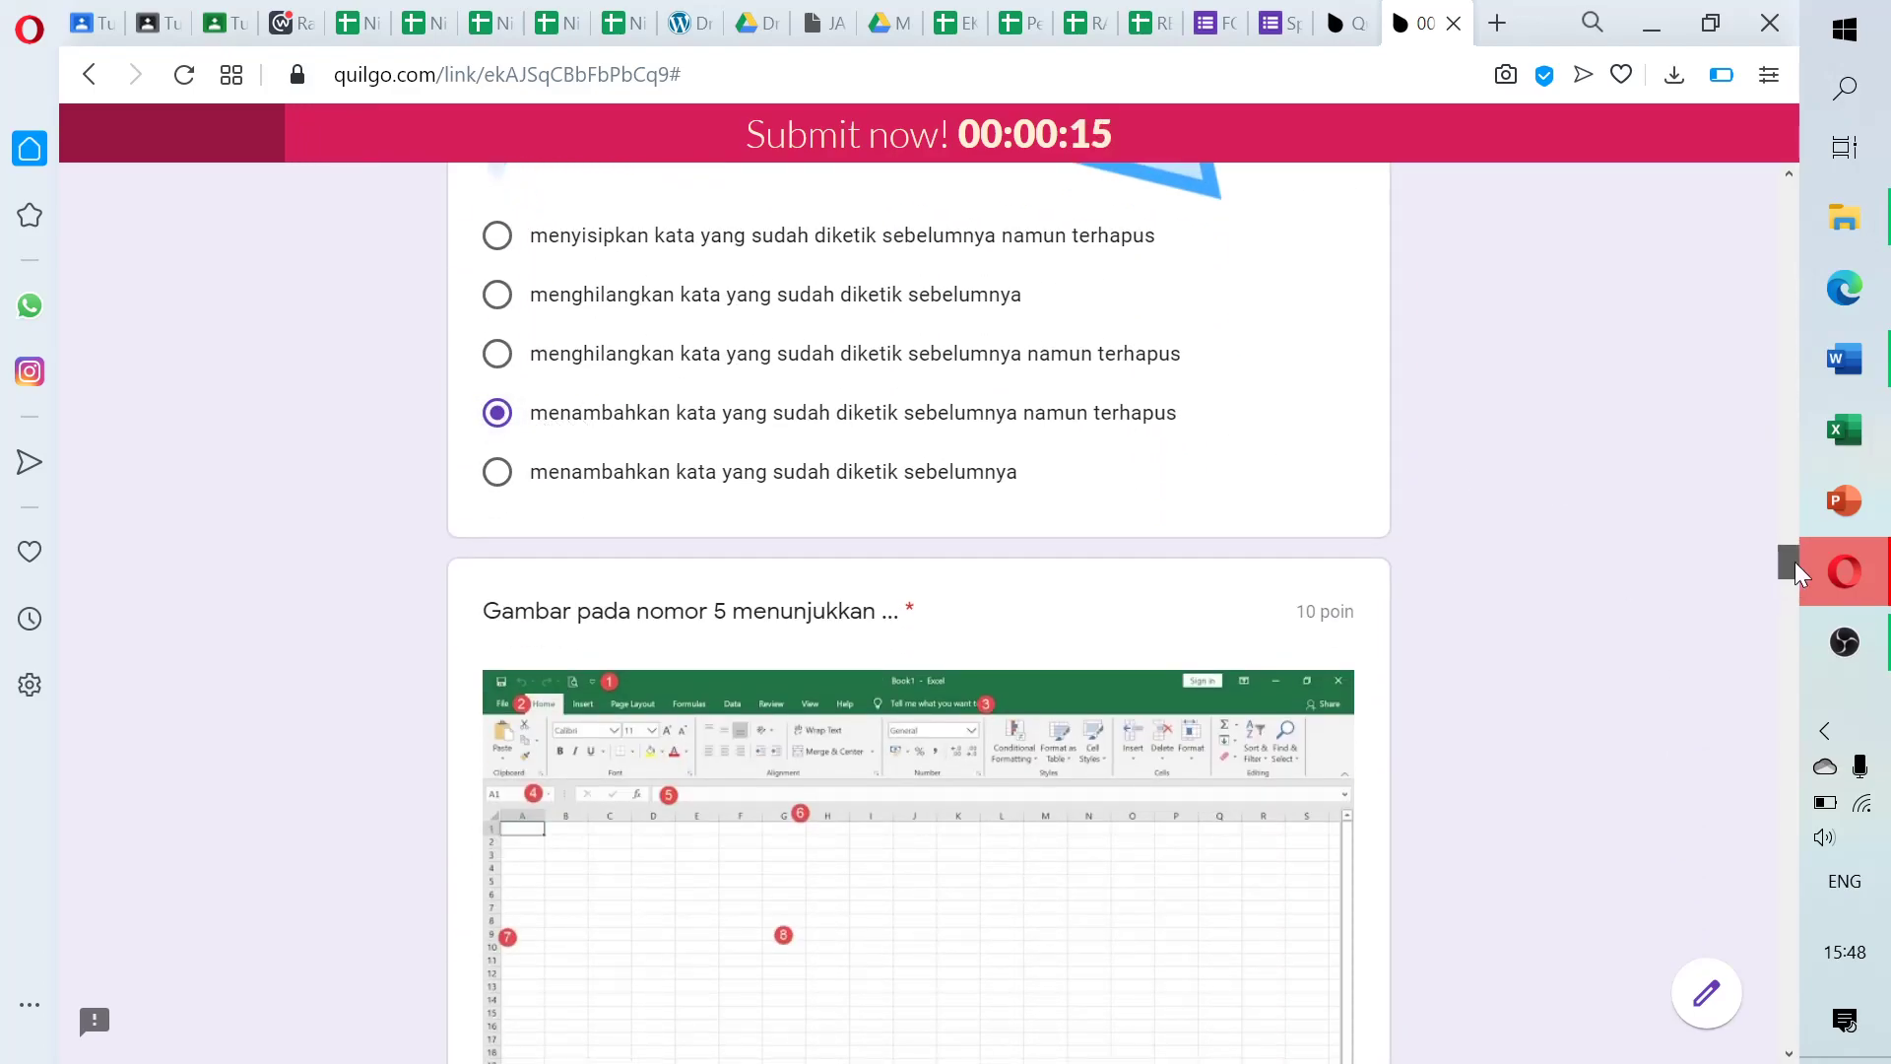
drag(1795, 561, 1800, 597)
click(497, 386)
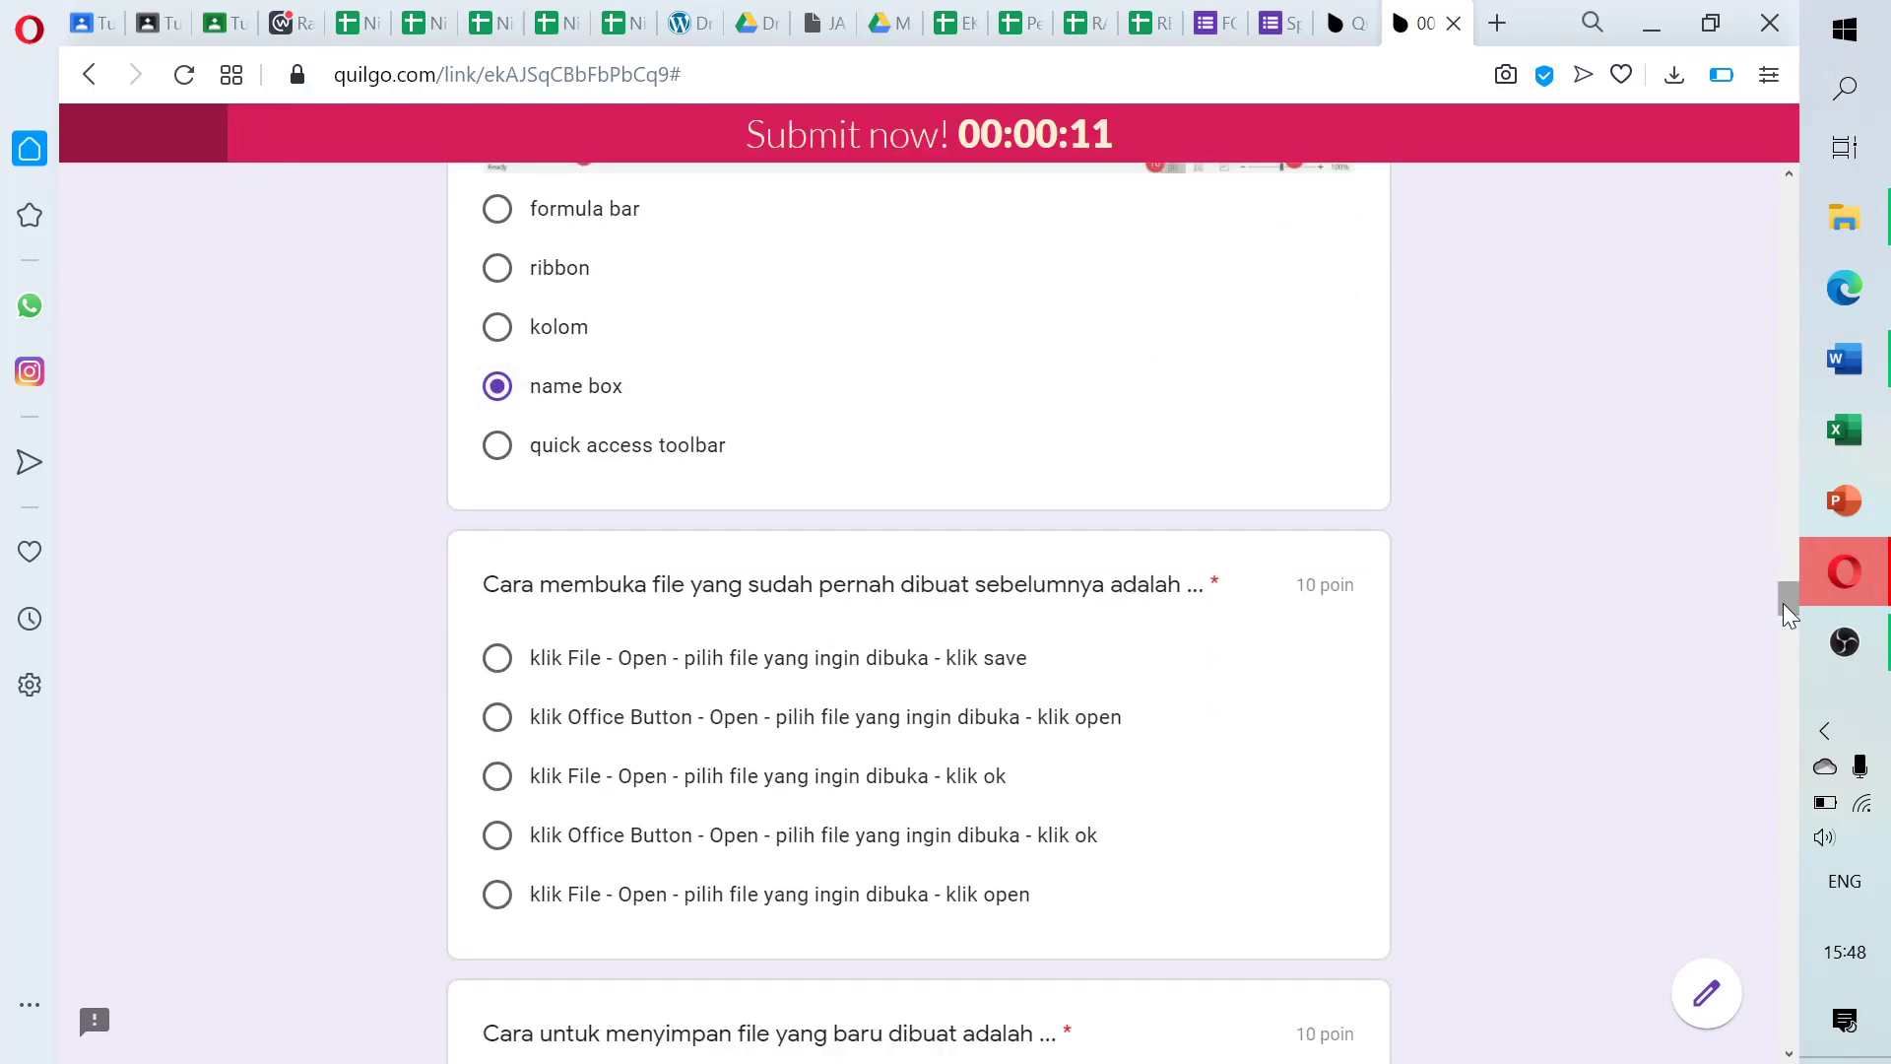
scroll(1783, 611, down, 5)
click(497, 344)
click(497, 675)
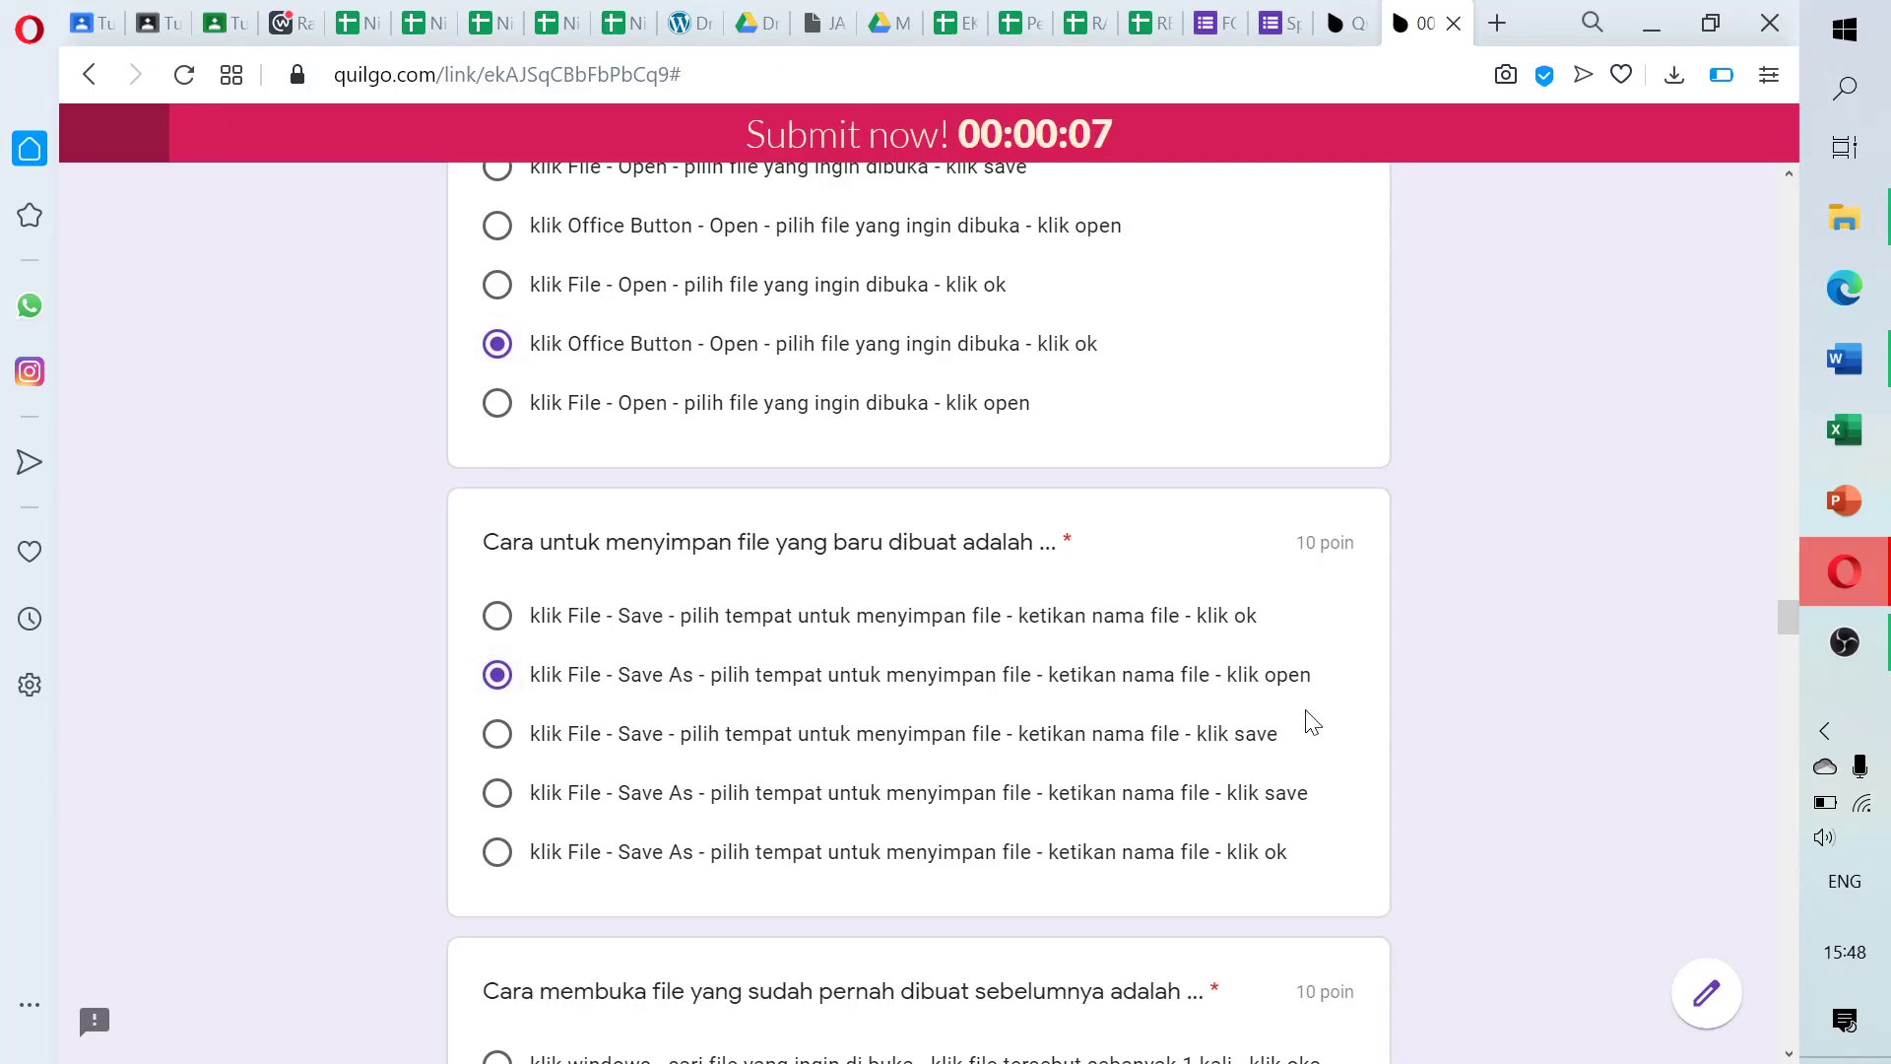
scroll(1790, 614, down, 1)
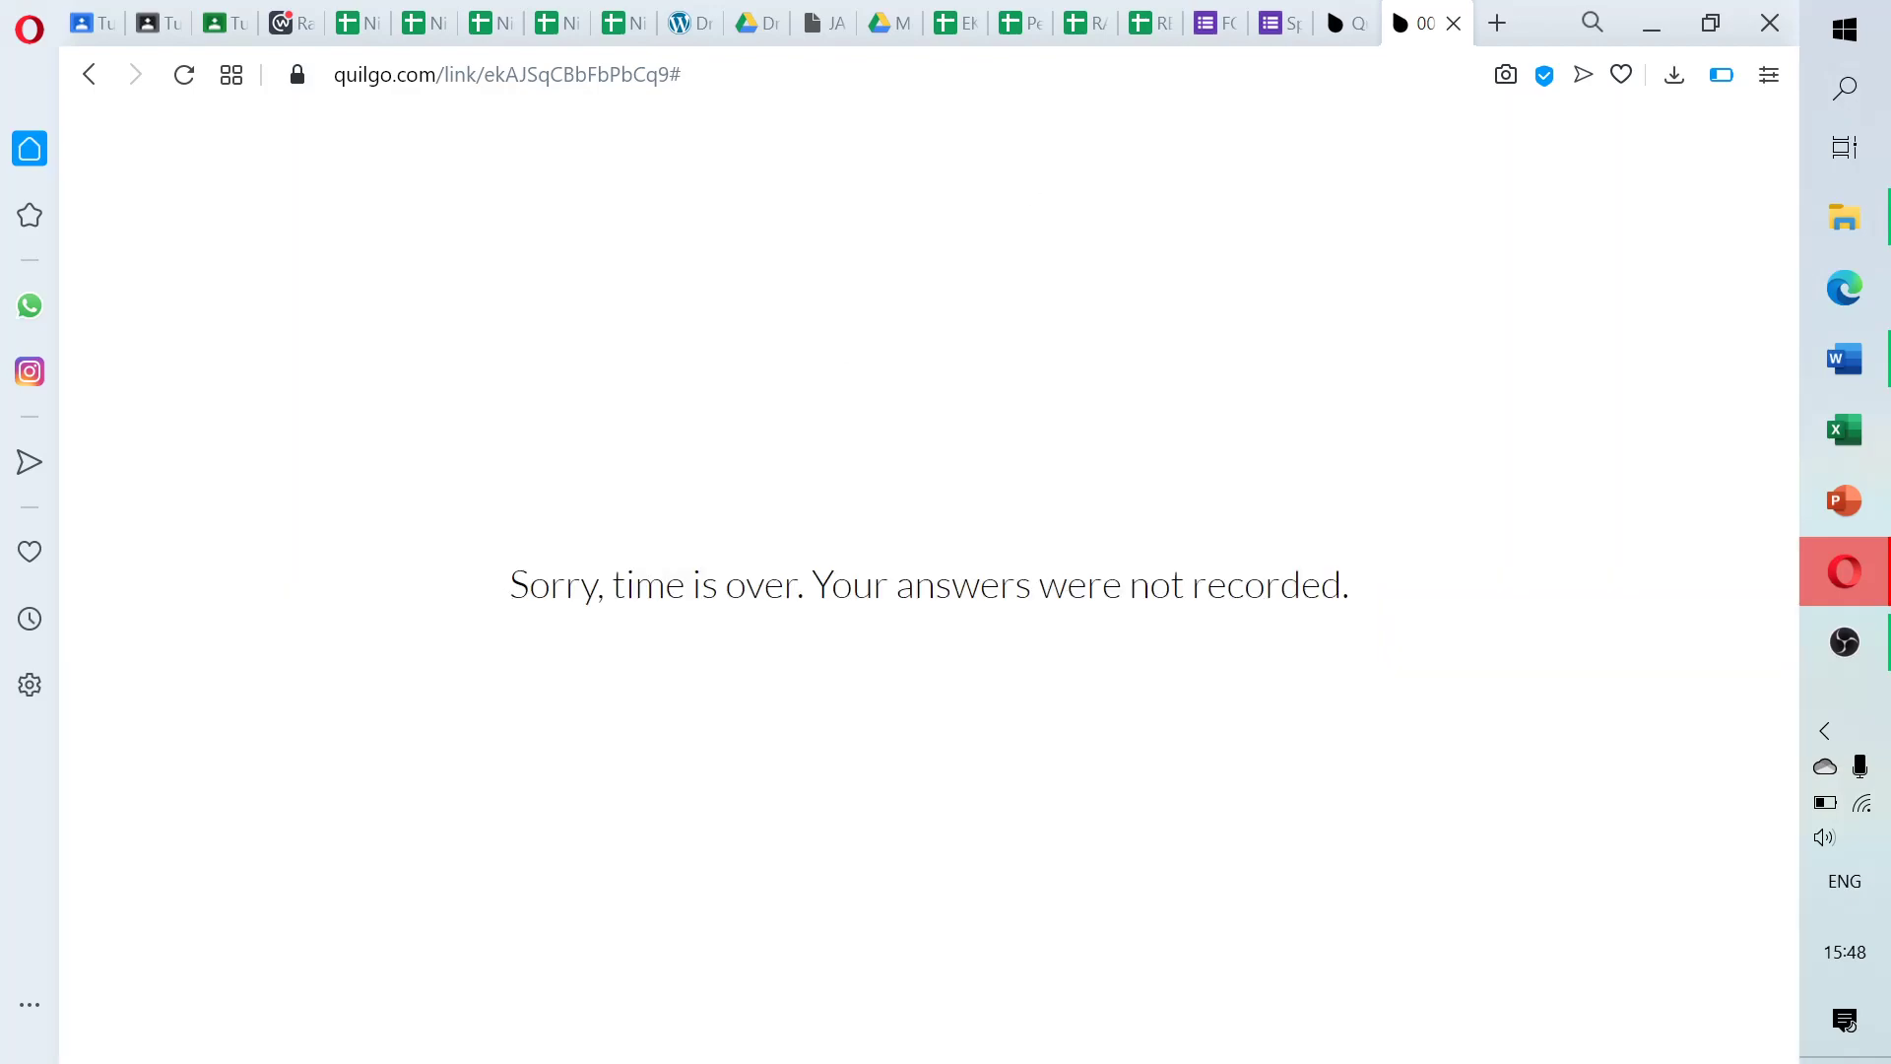
Return from the time-over message to the Quilgo dashboard's BIODATA Public form link window
drag(506, 586, 1380, 604)
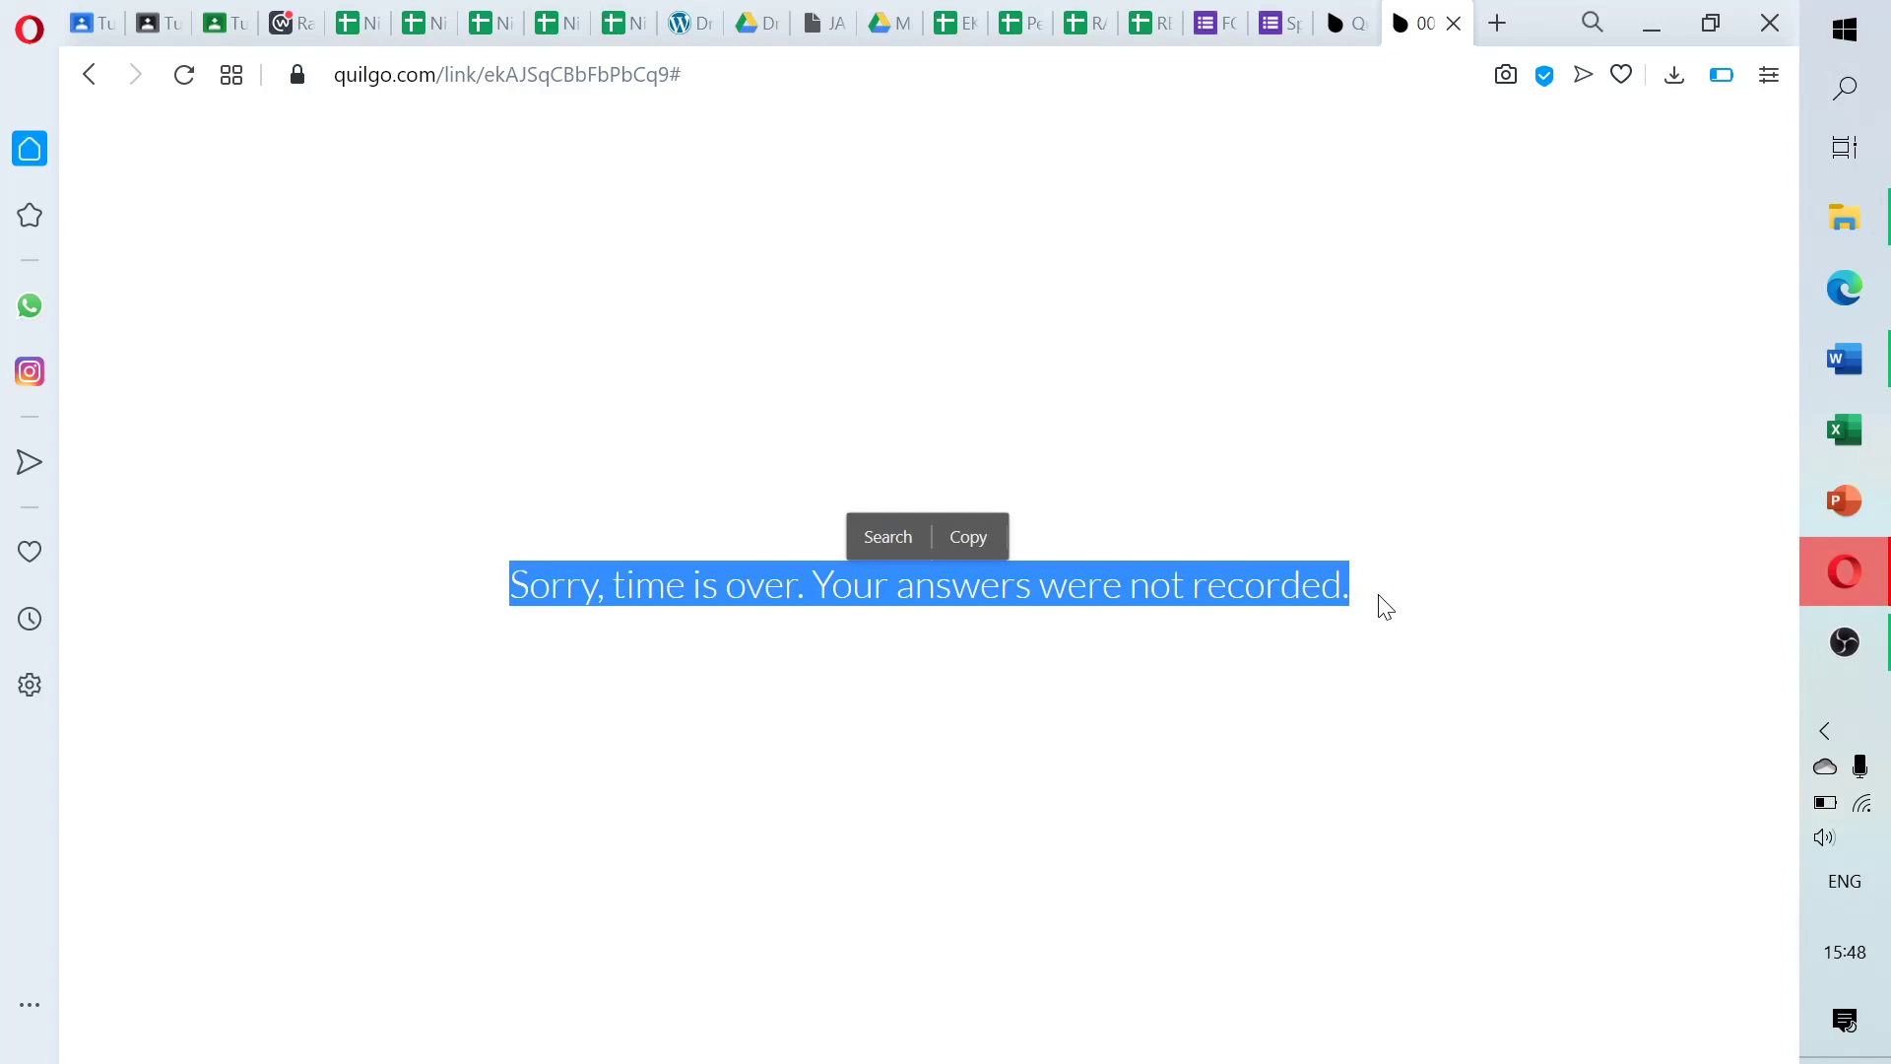
click(1368, 36)
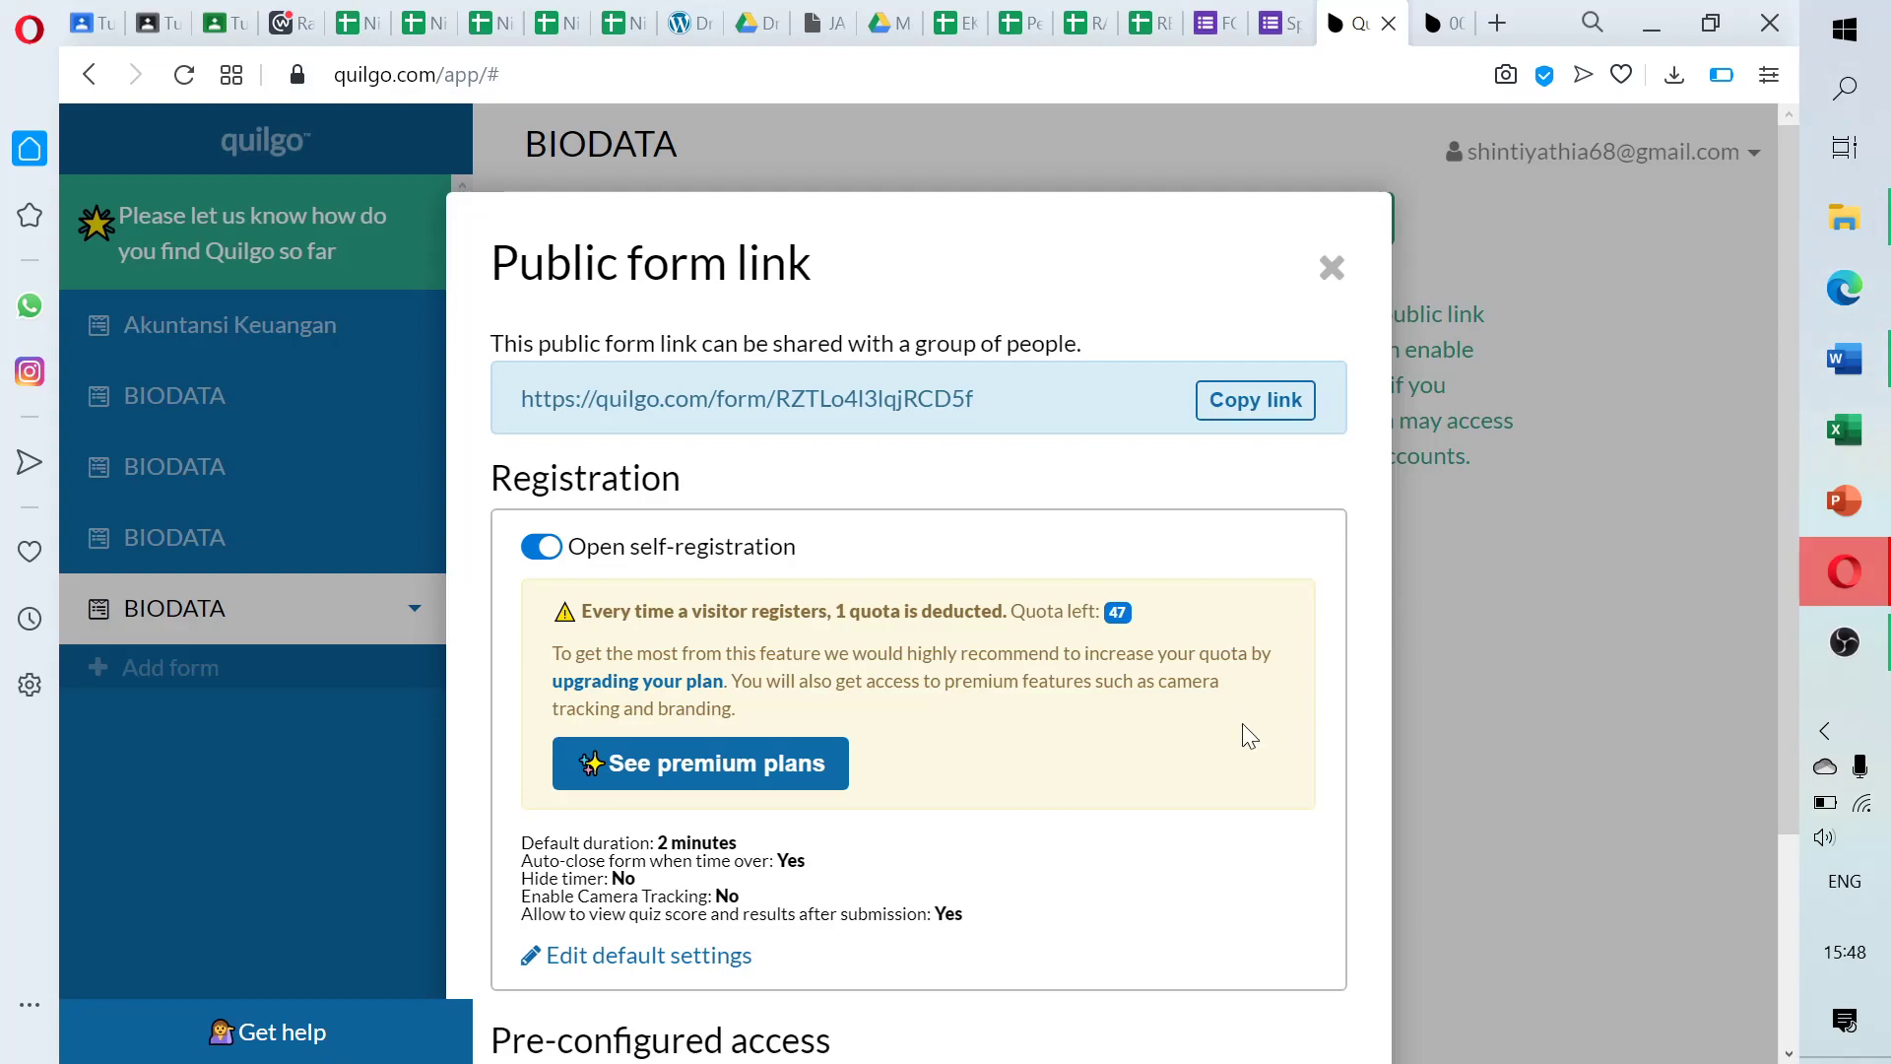
Turn off 'Auto-close form when time over' in the link's default settings and save
scroll(1274, 471, down, 3)
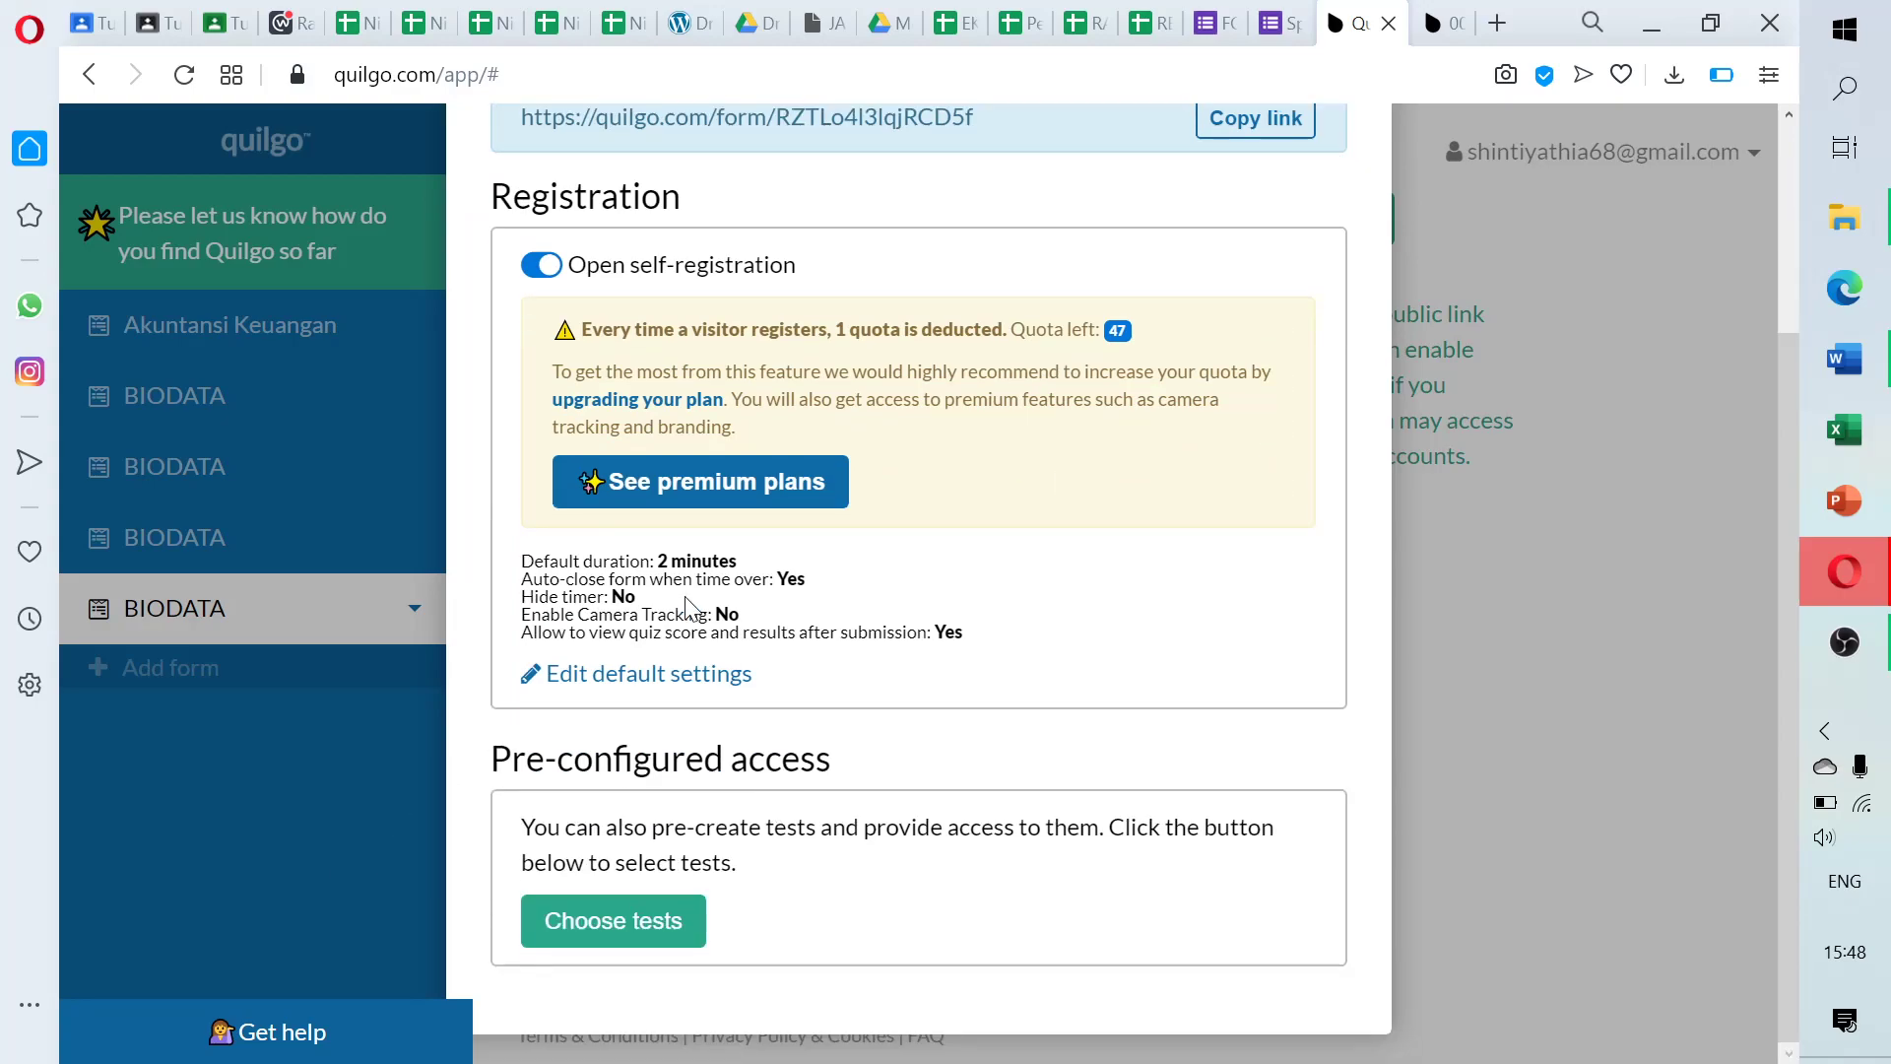
click(625, 676)
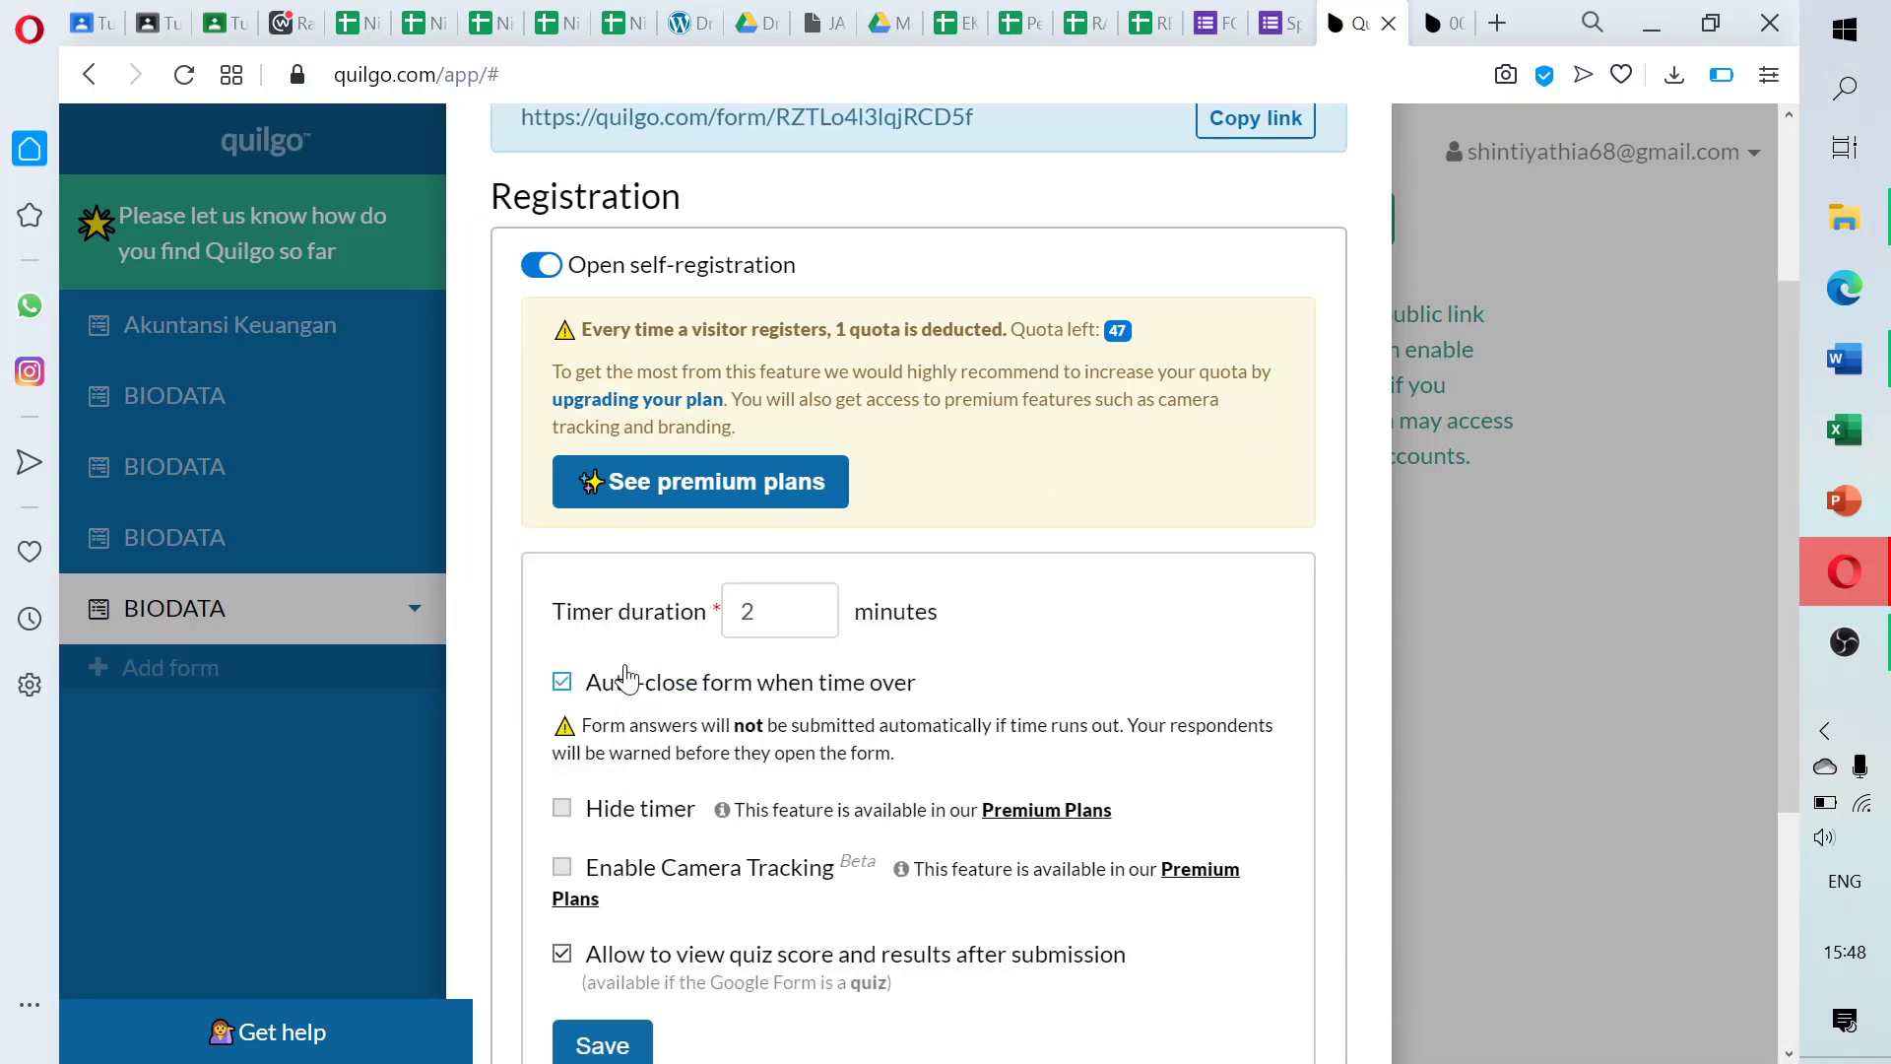
click(564, 684)
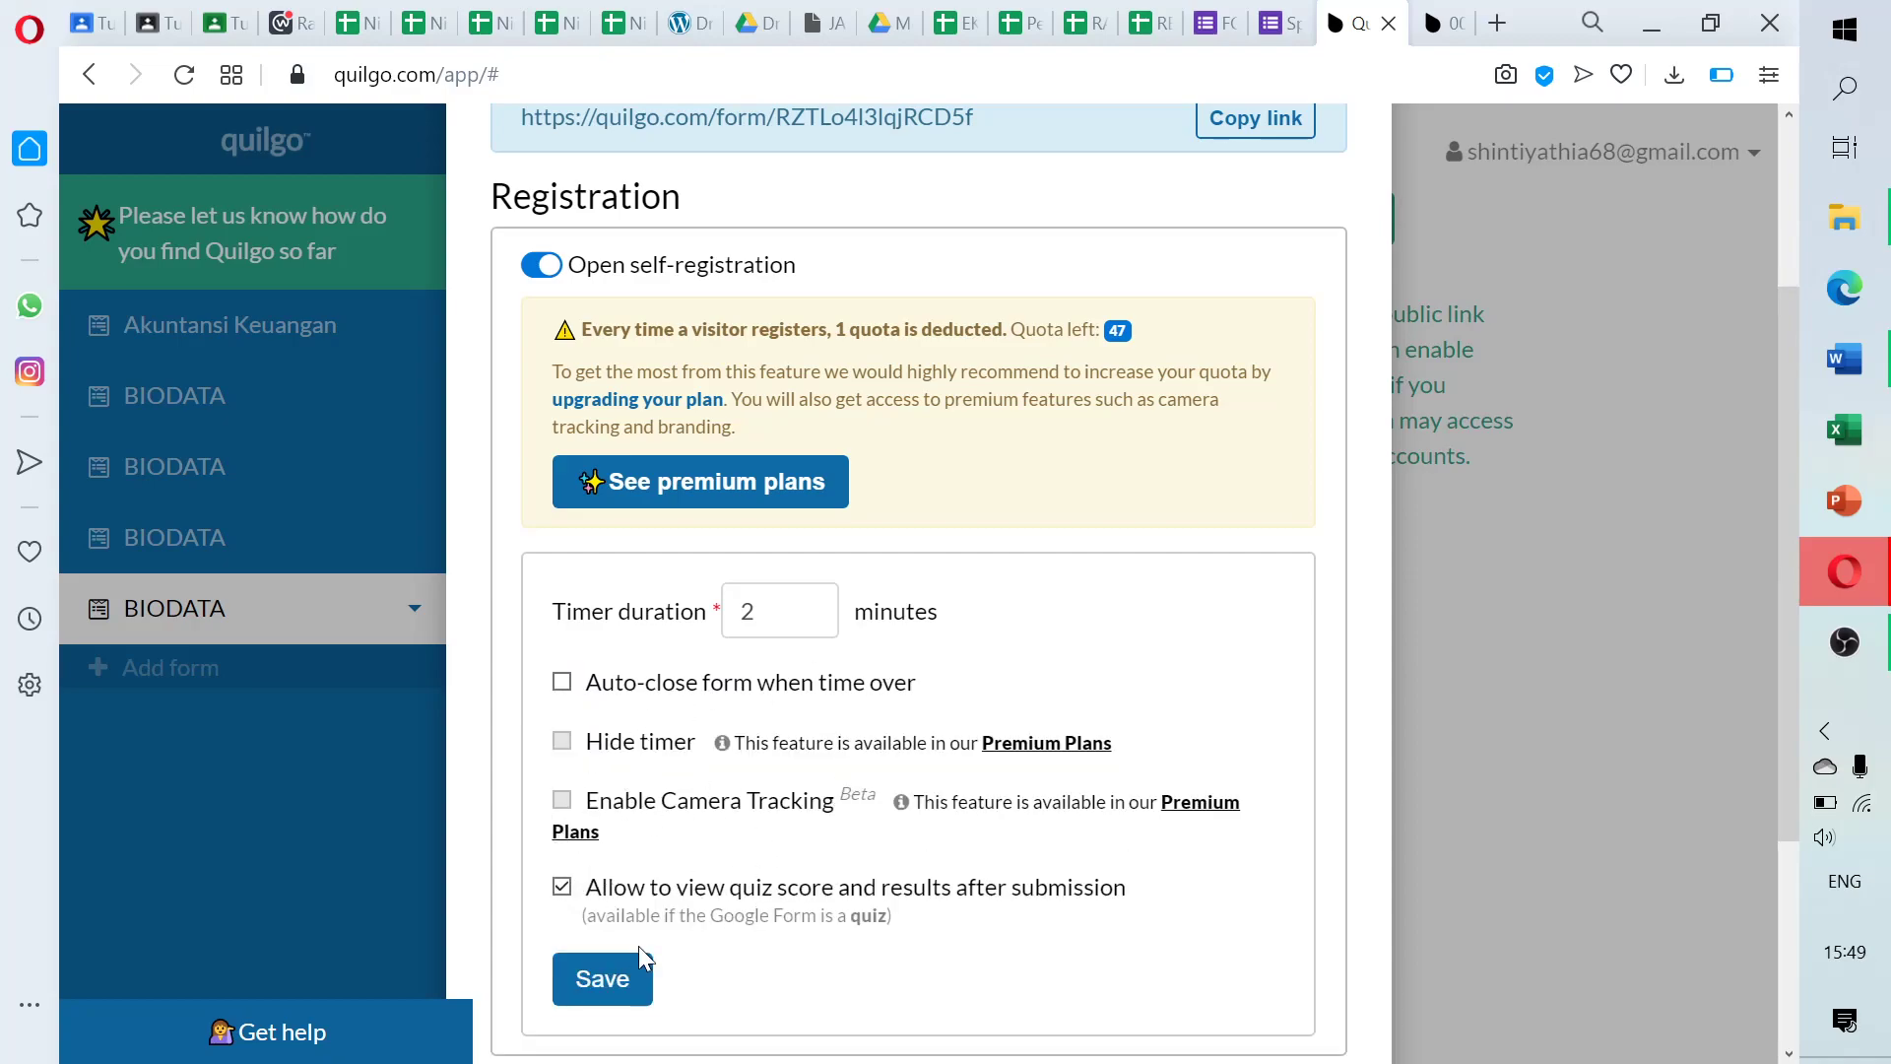
click(620, 1002)
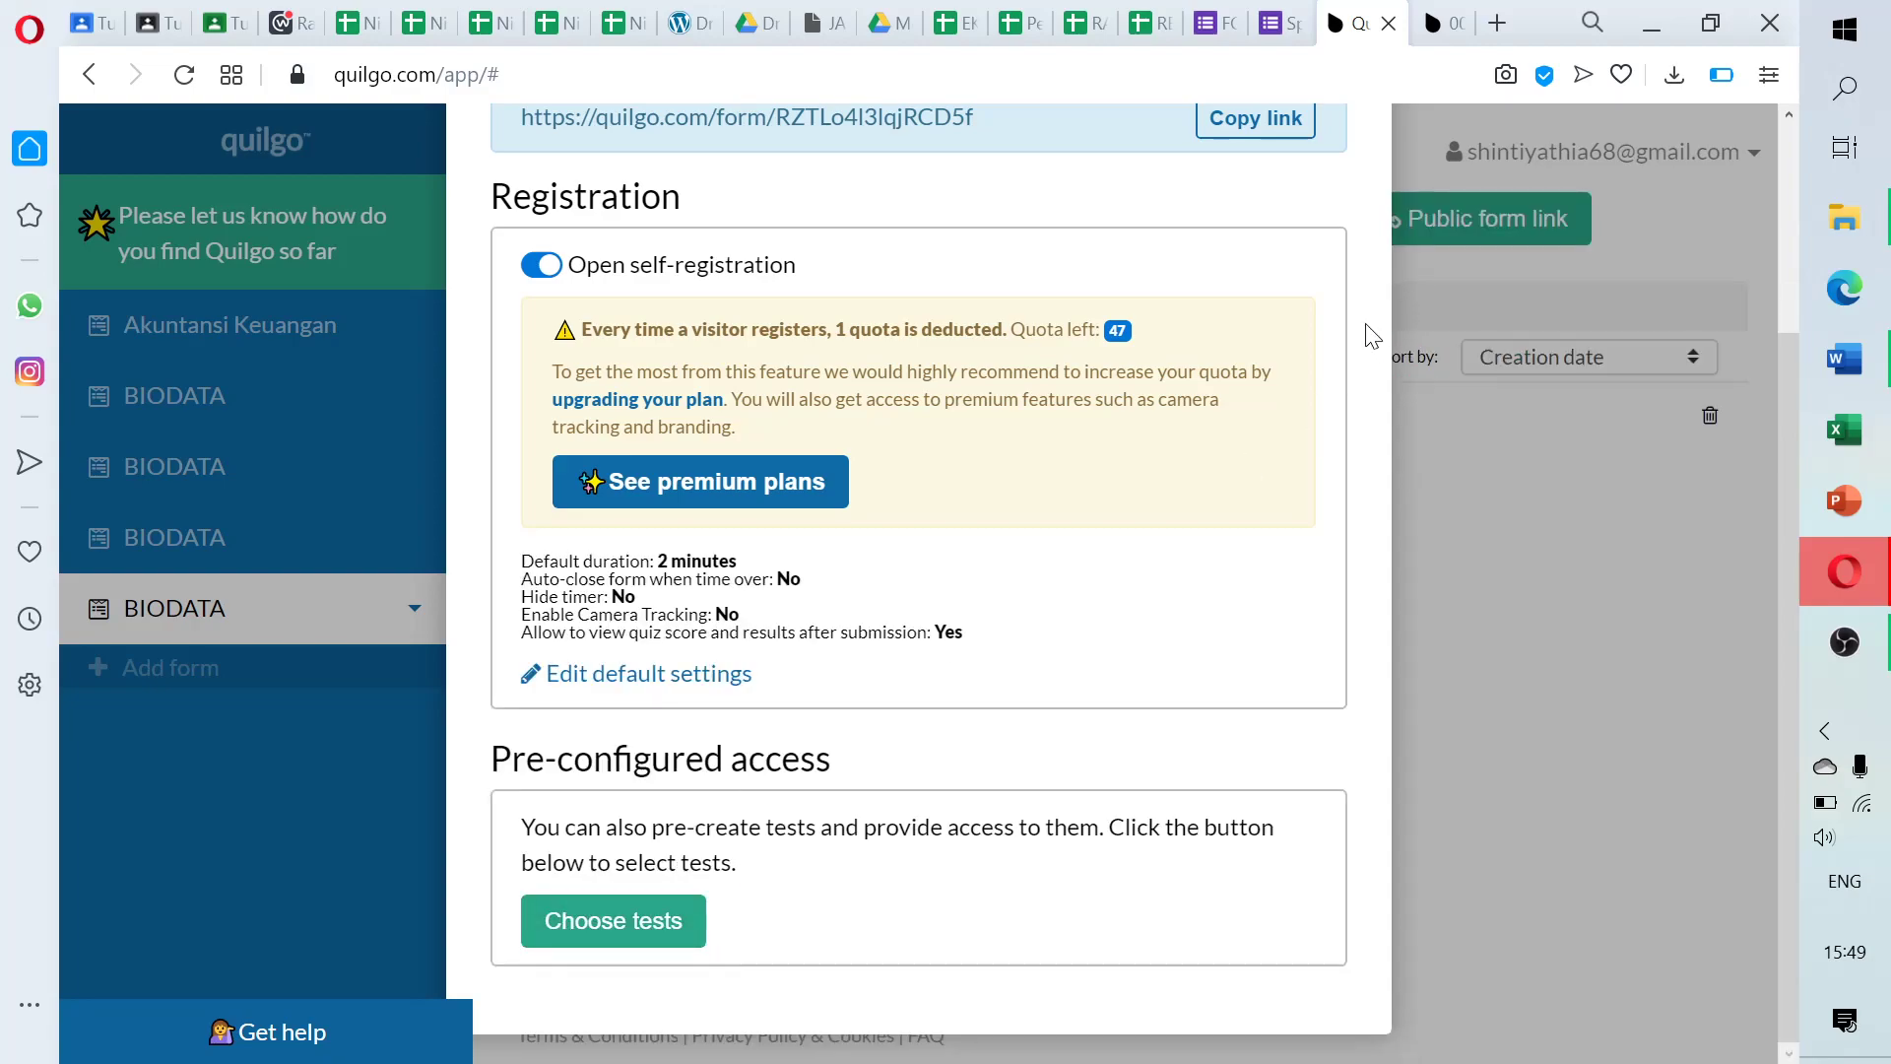
click(1444, 20)
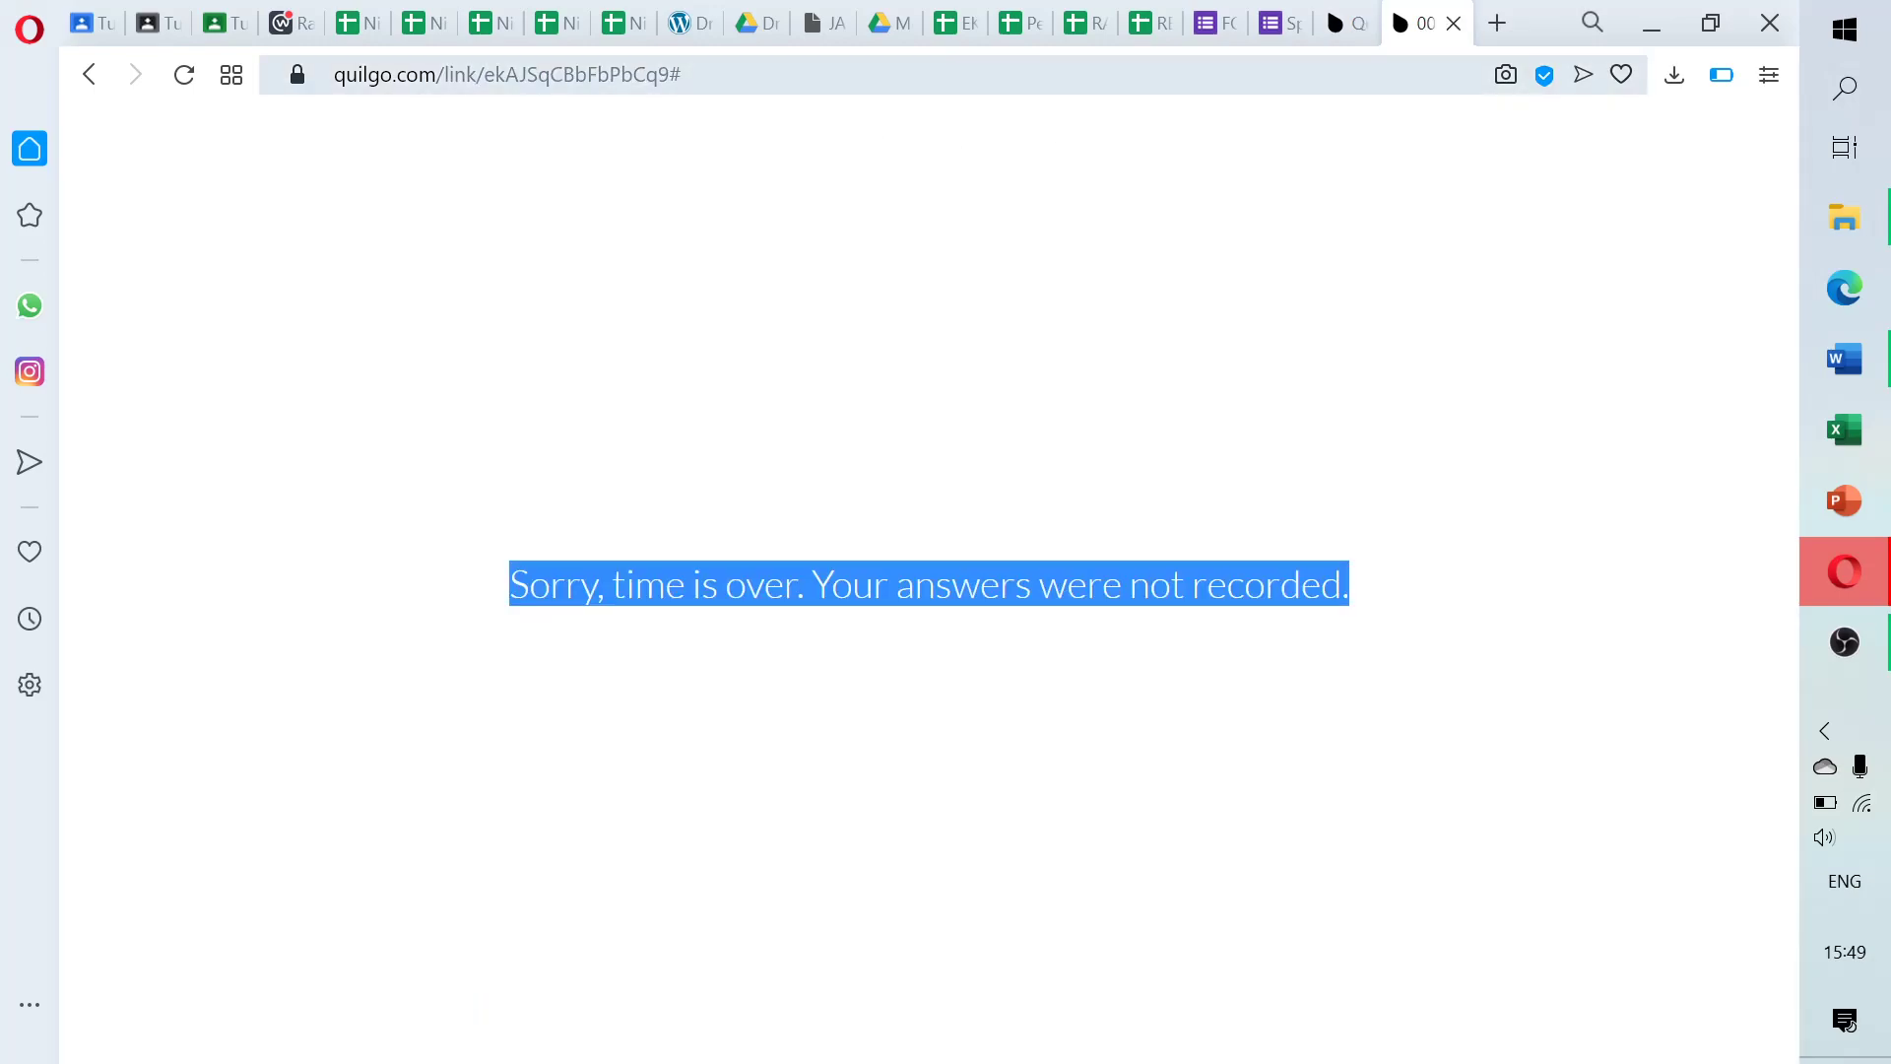
Load the public BIODATA link and sign in with the second Google account, then close the used-link page
key(ctrl+l)
text(https://quilgo.com/form/RZTLo4l3lqjRCD5f)
key(Return)
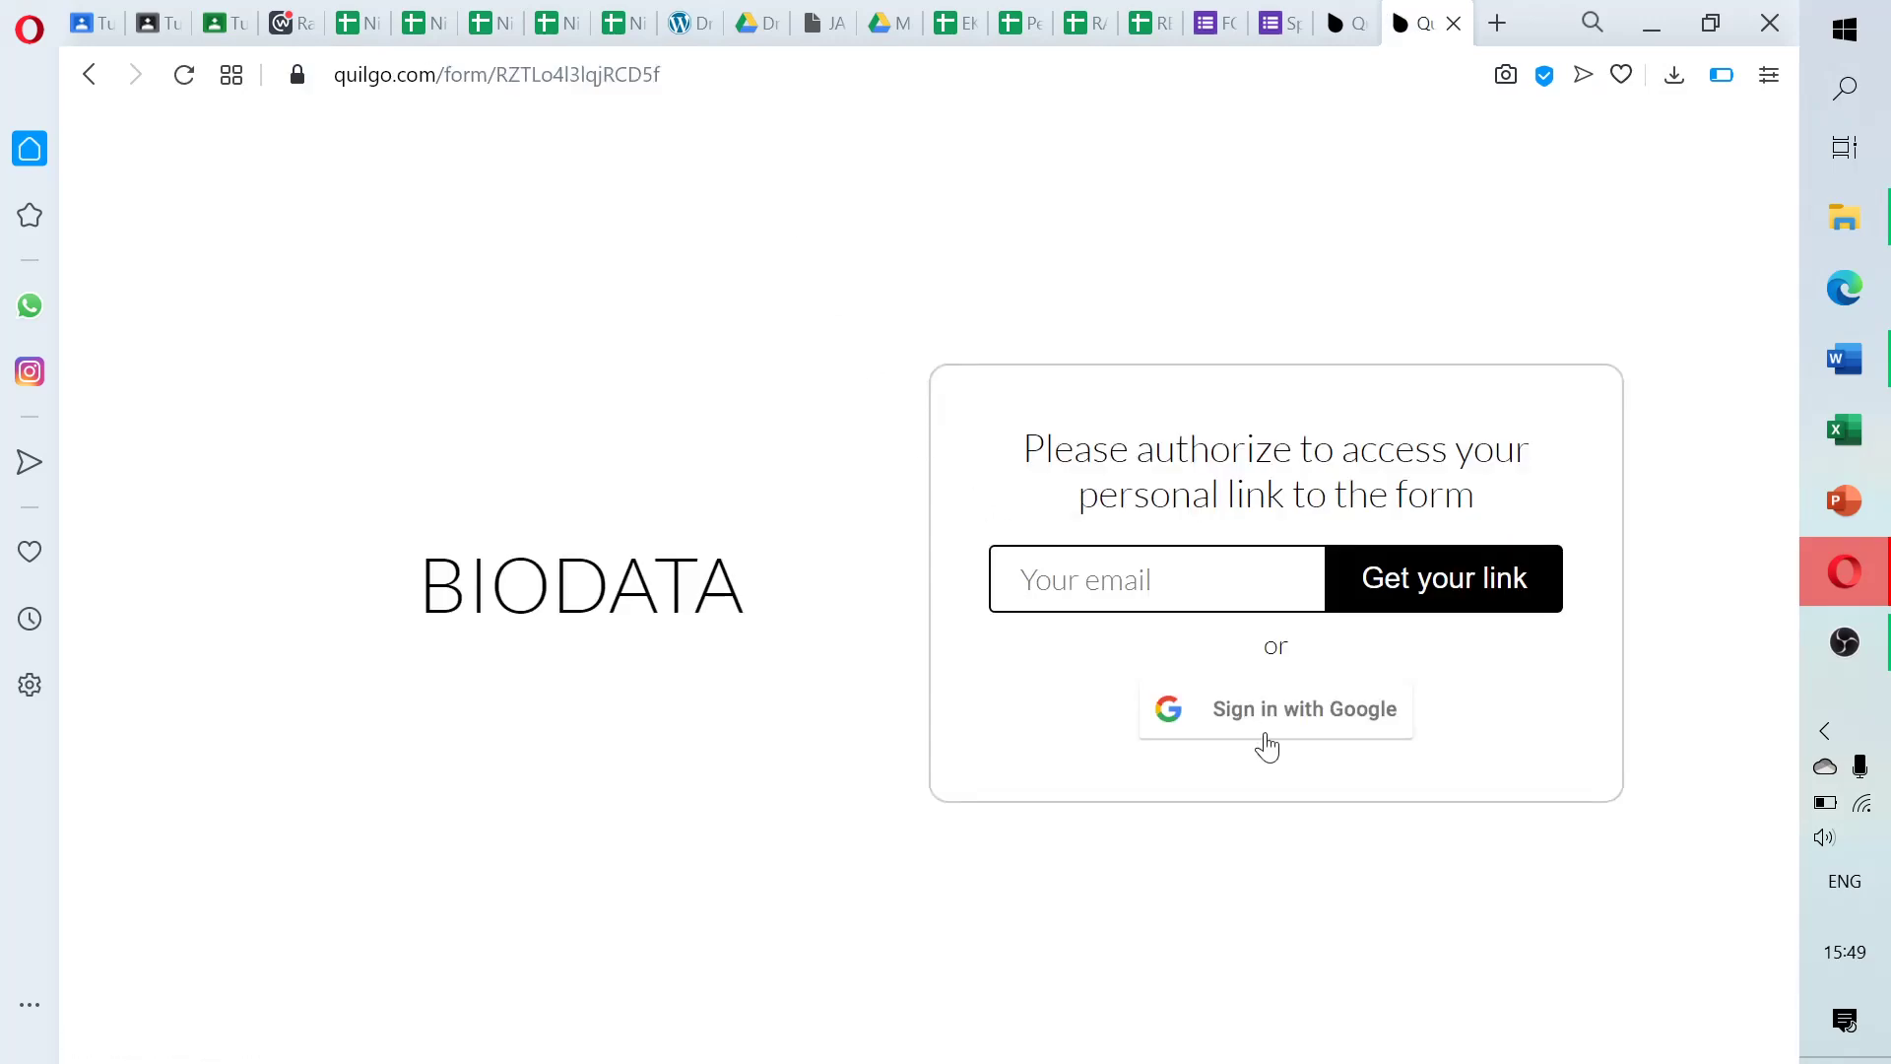
click(1269, 720)
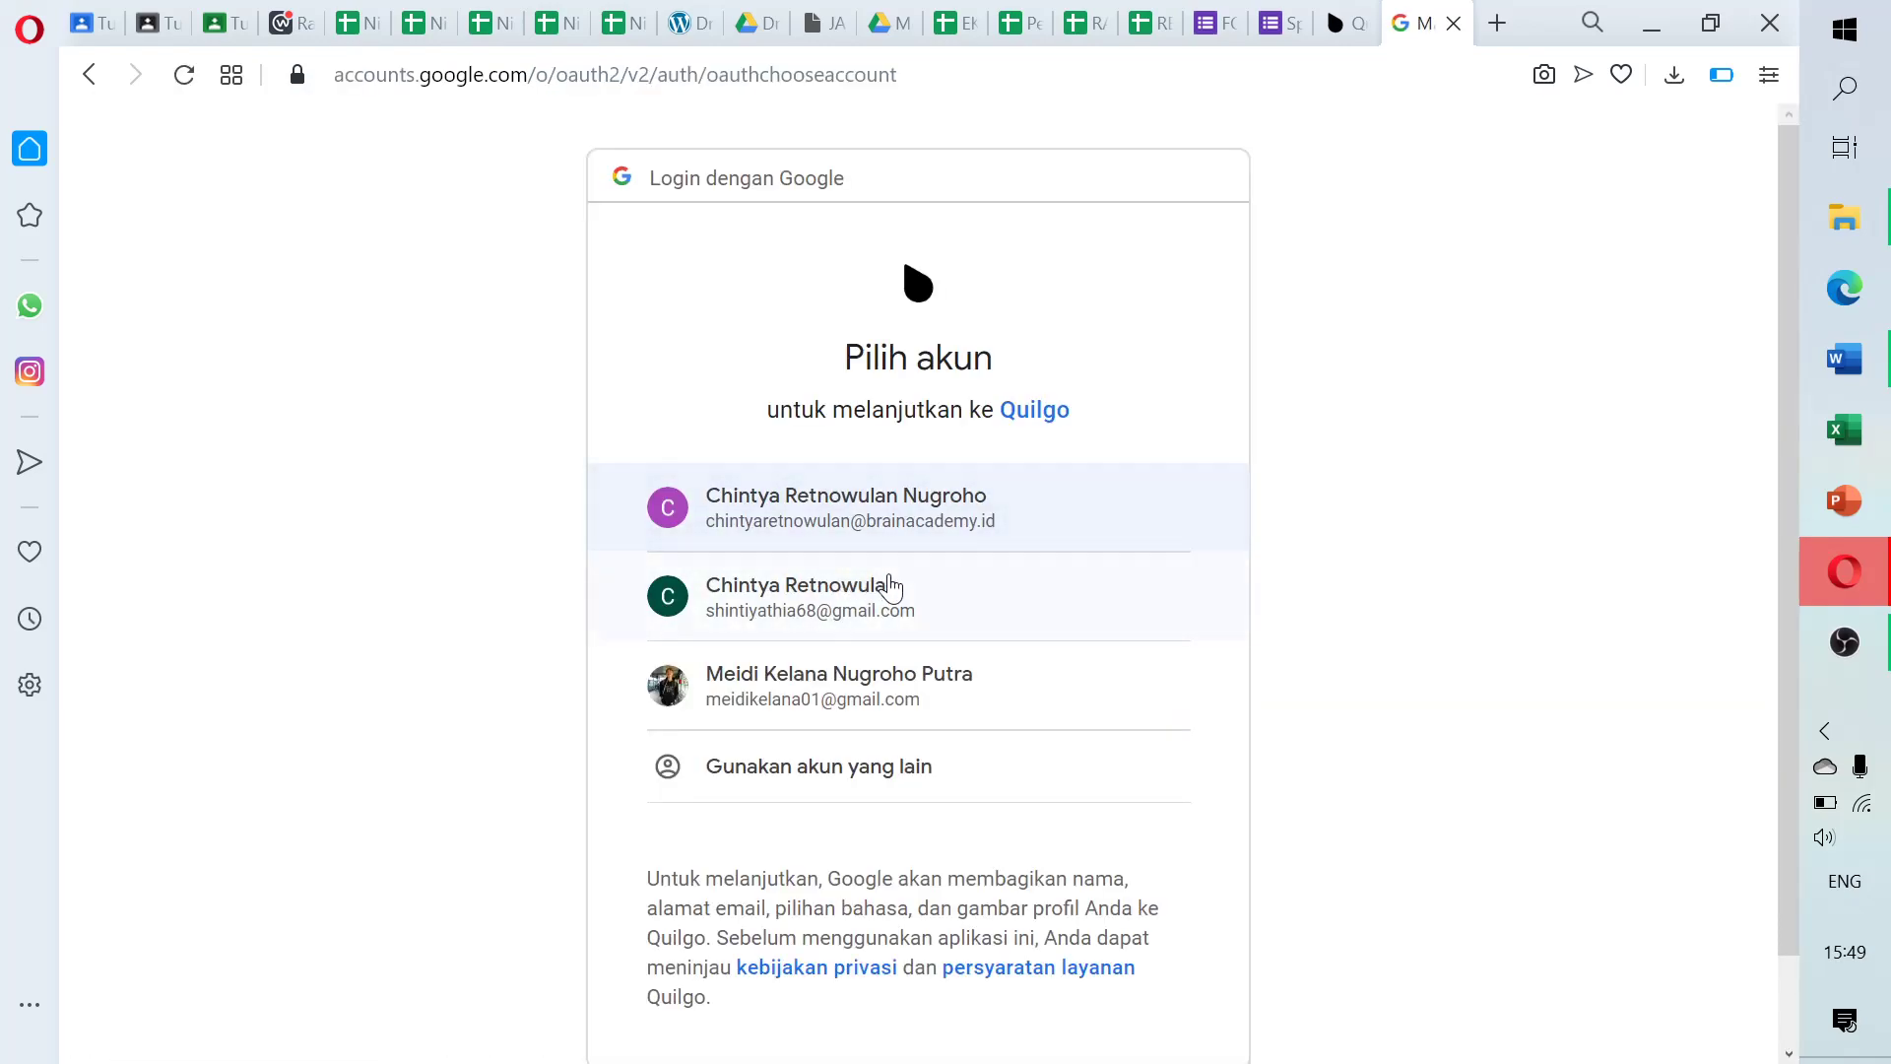
click(889, 588)
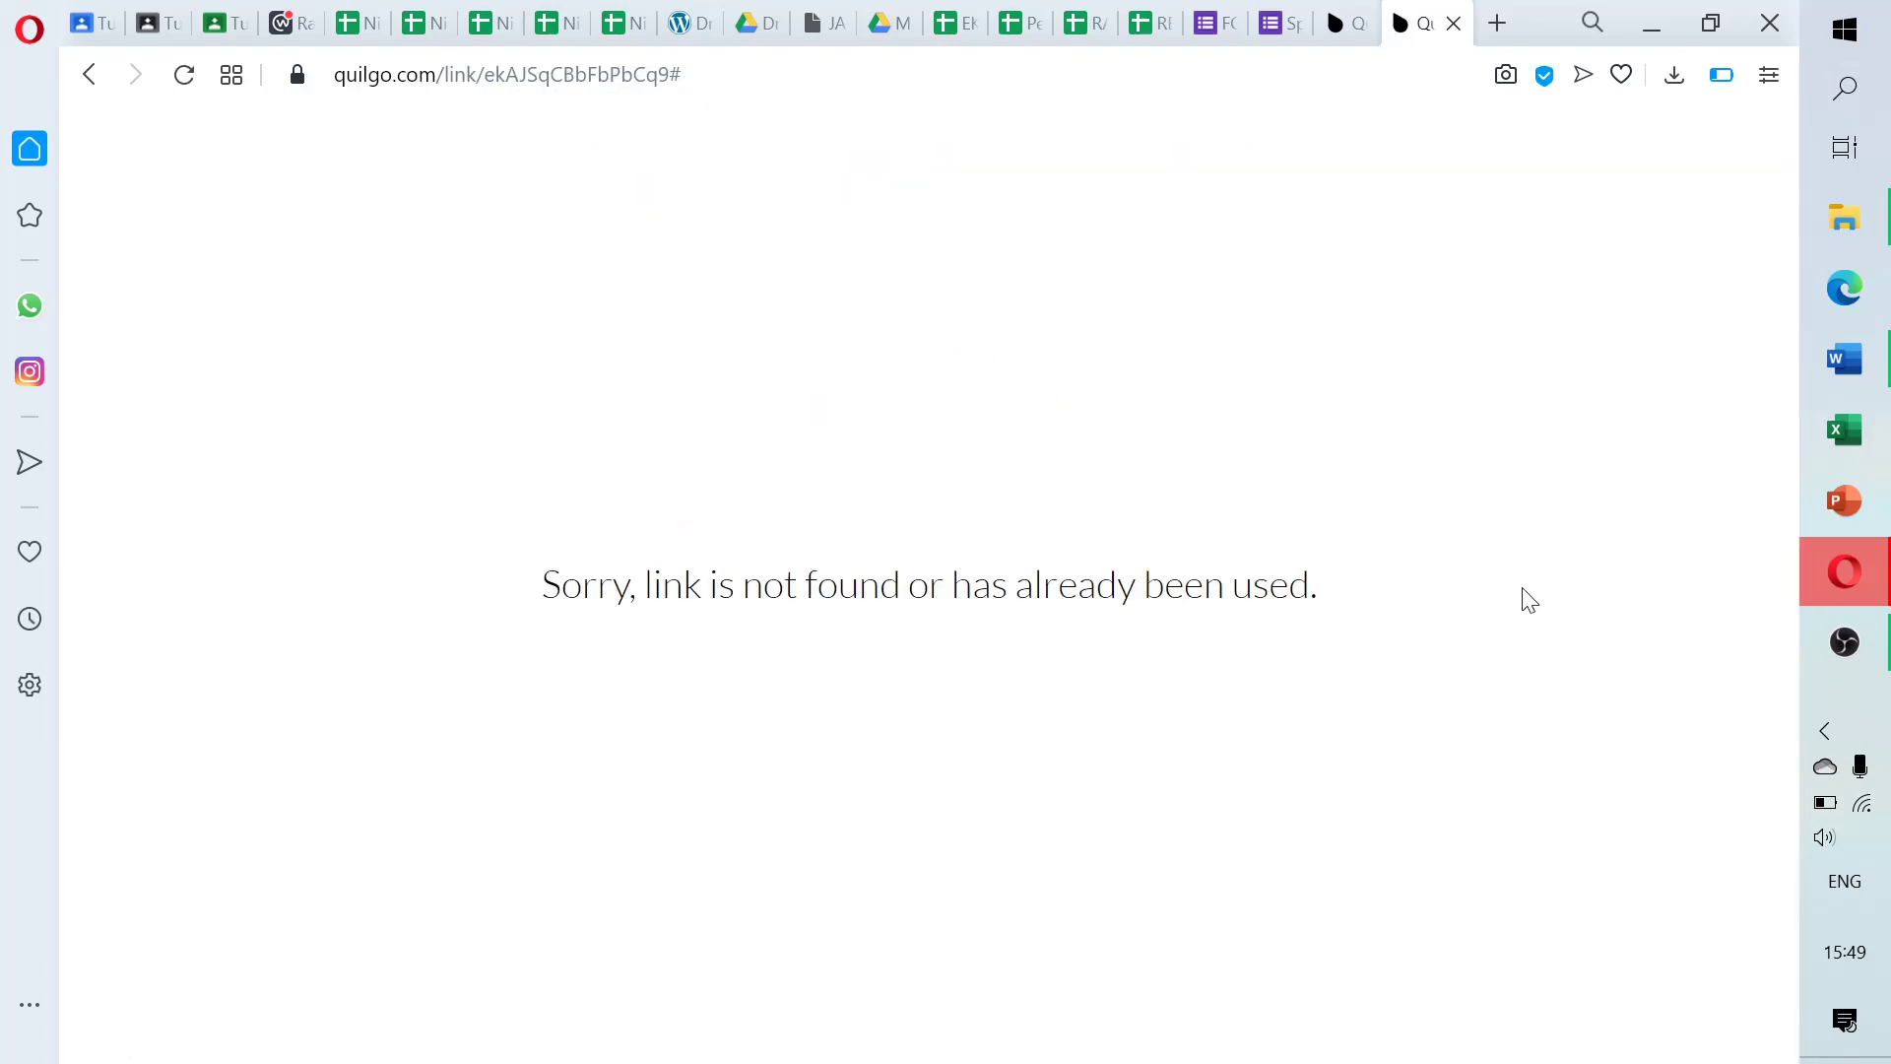
click(1454, 22)
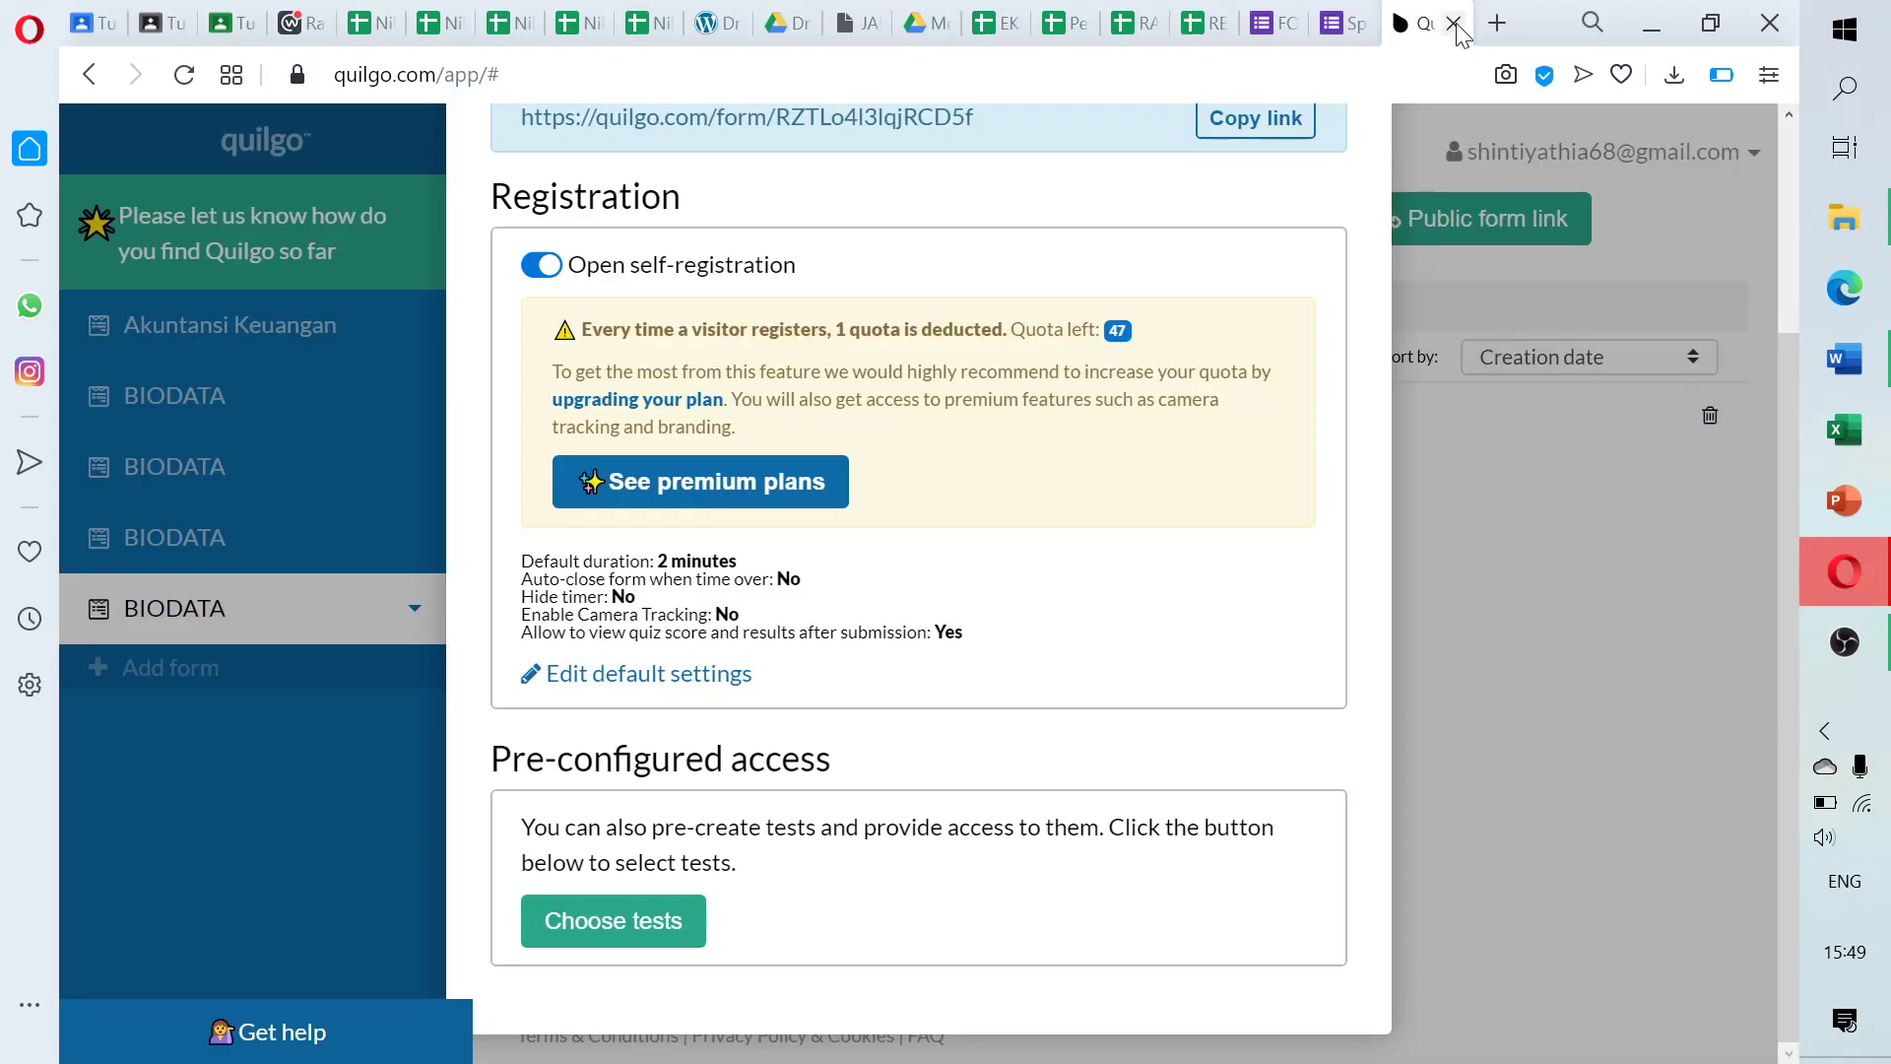
Reopen the public link in a fresh tab and sign in with the first Google account
click(1497, 23)
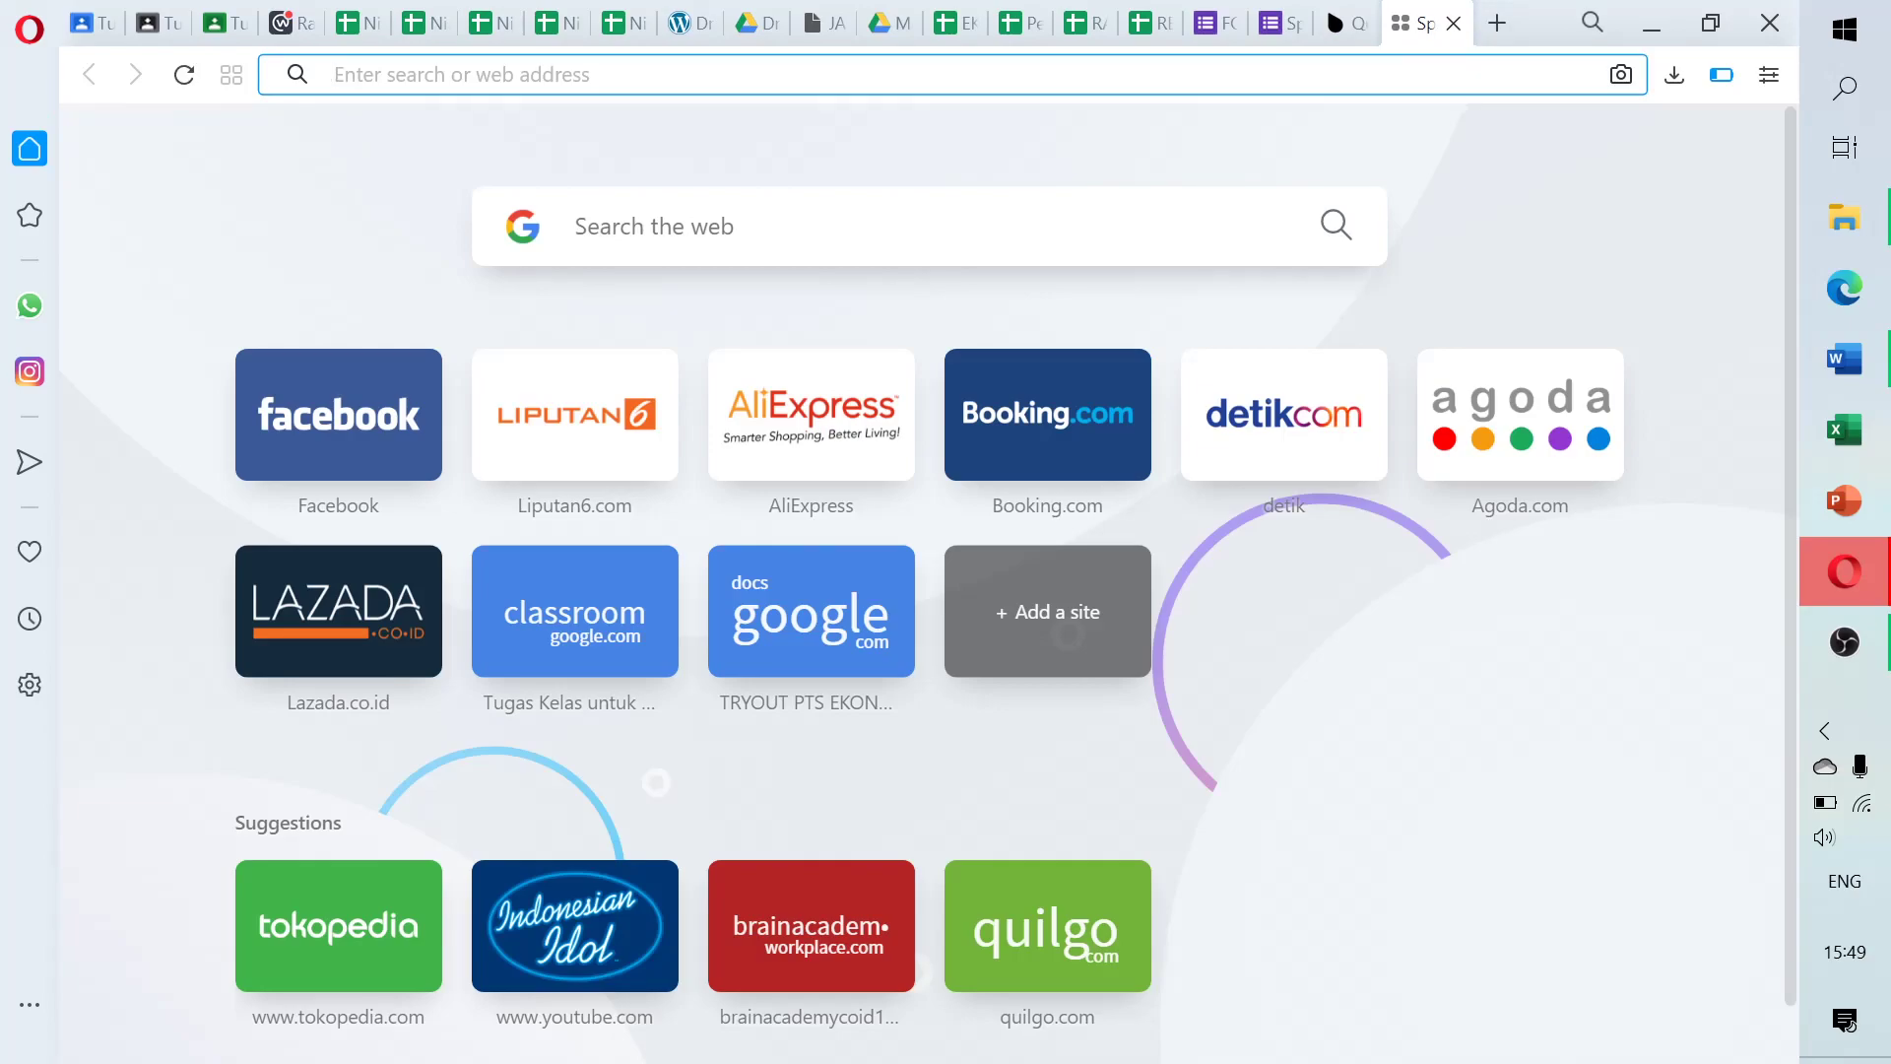
text(https://quilgo.com/form/RZTLo4l3lqjRCD5f)
key(Return)
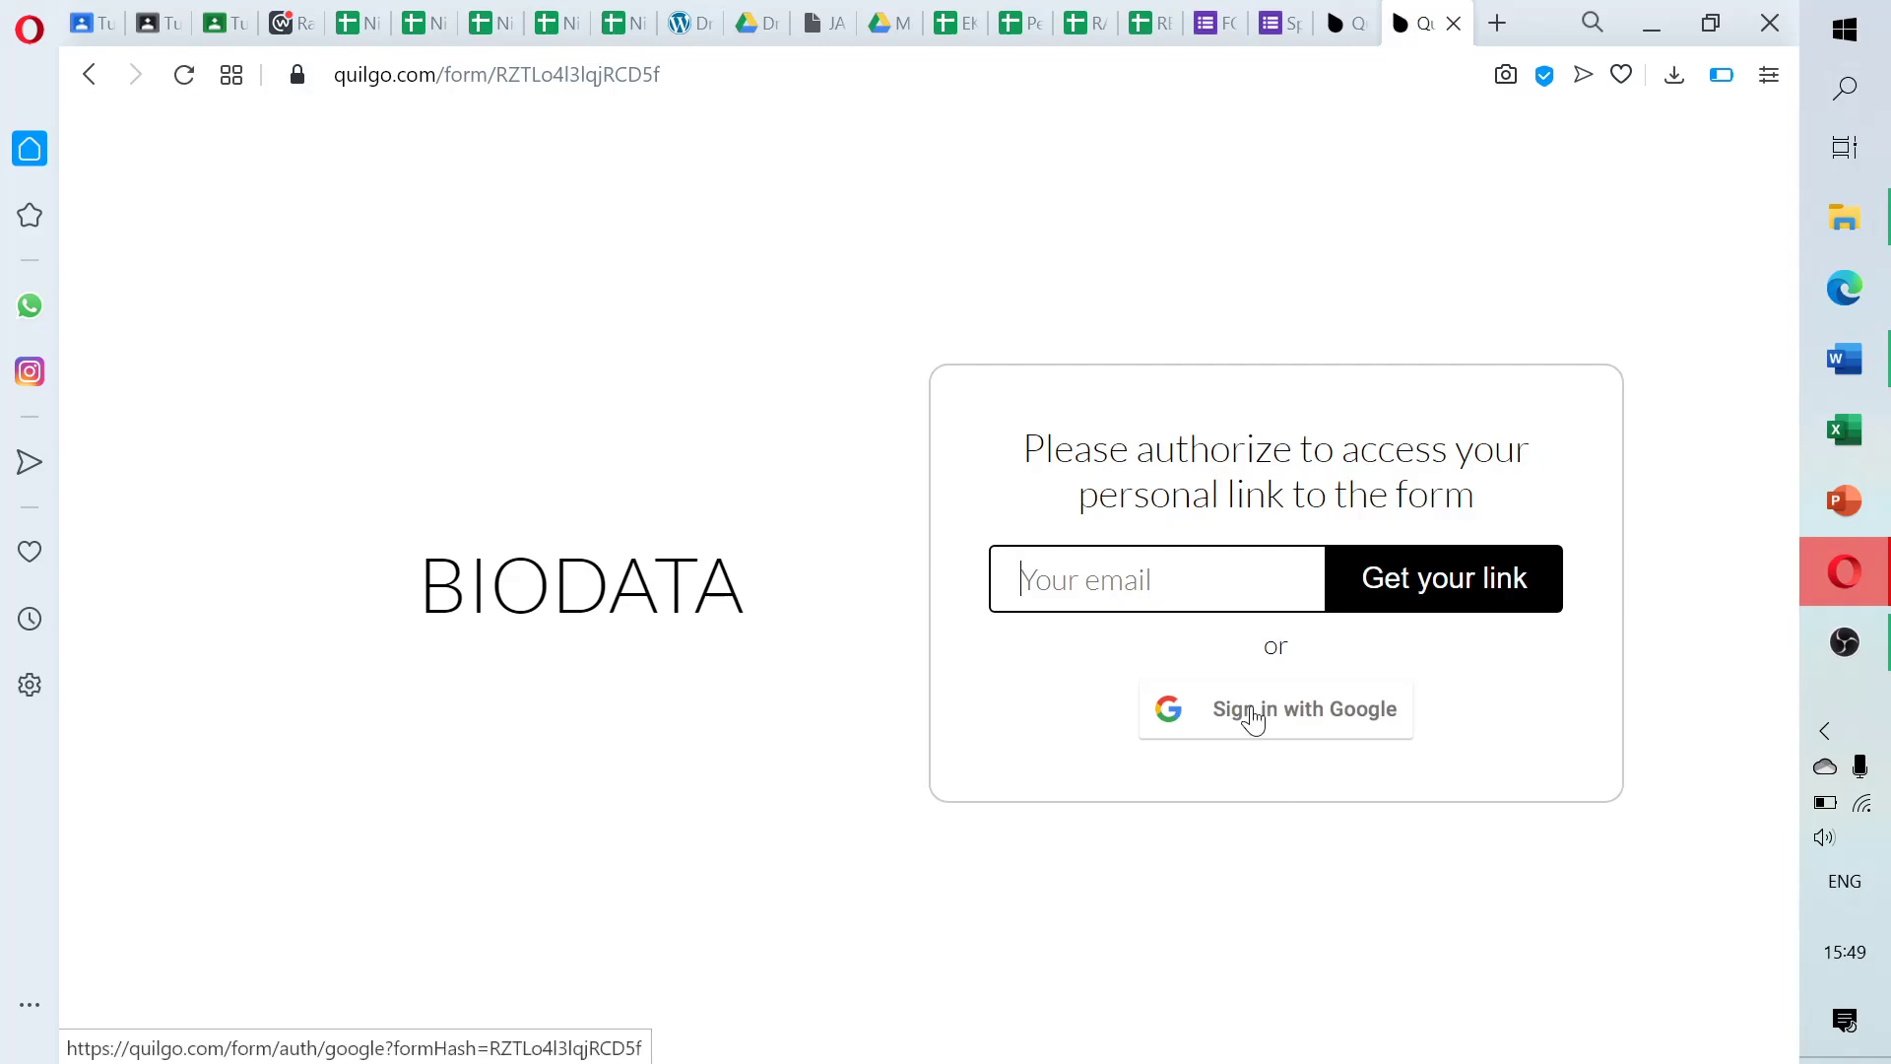
click(1253, 720)
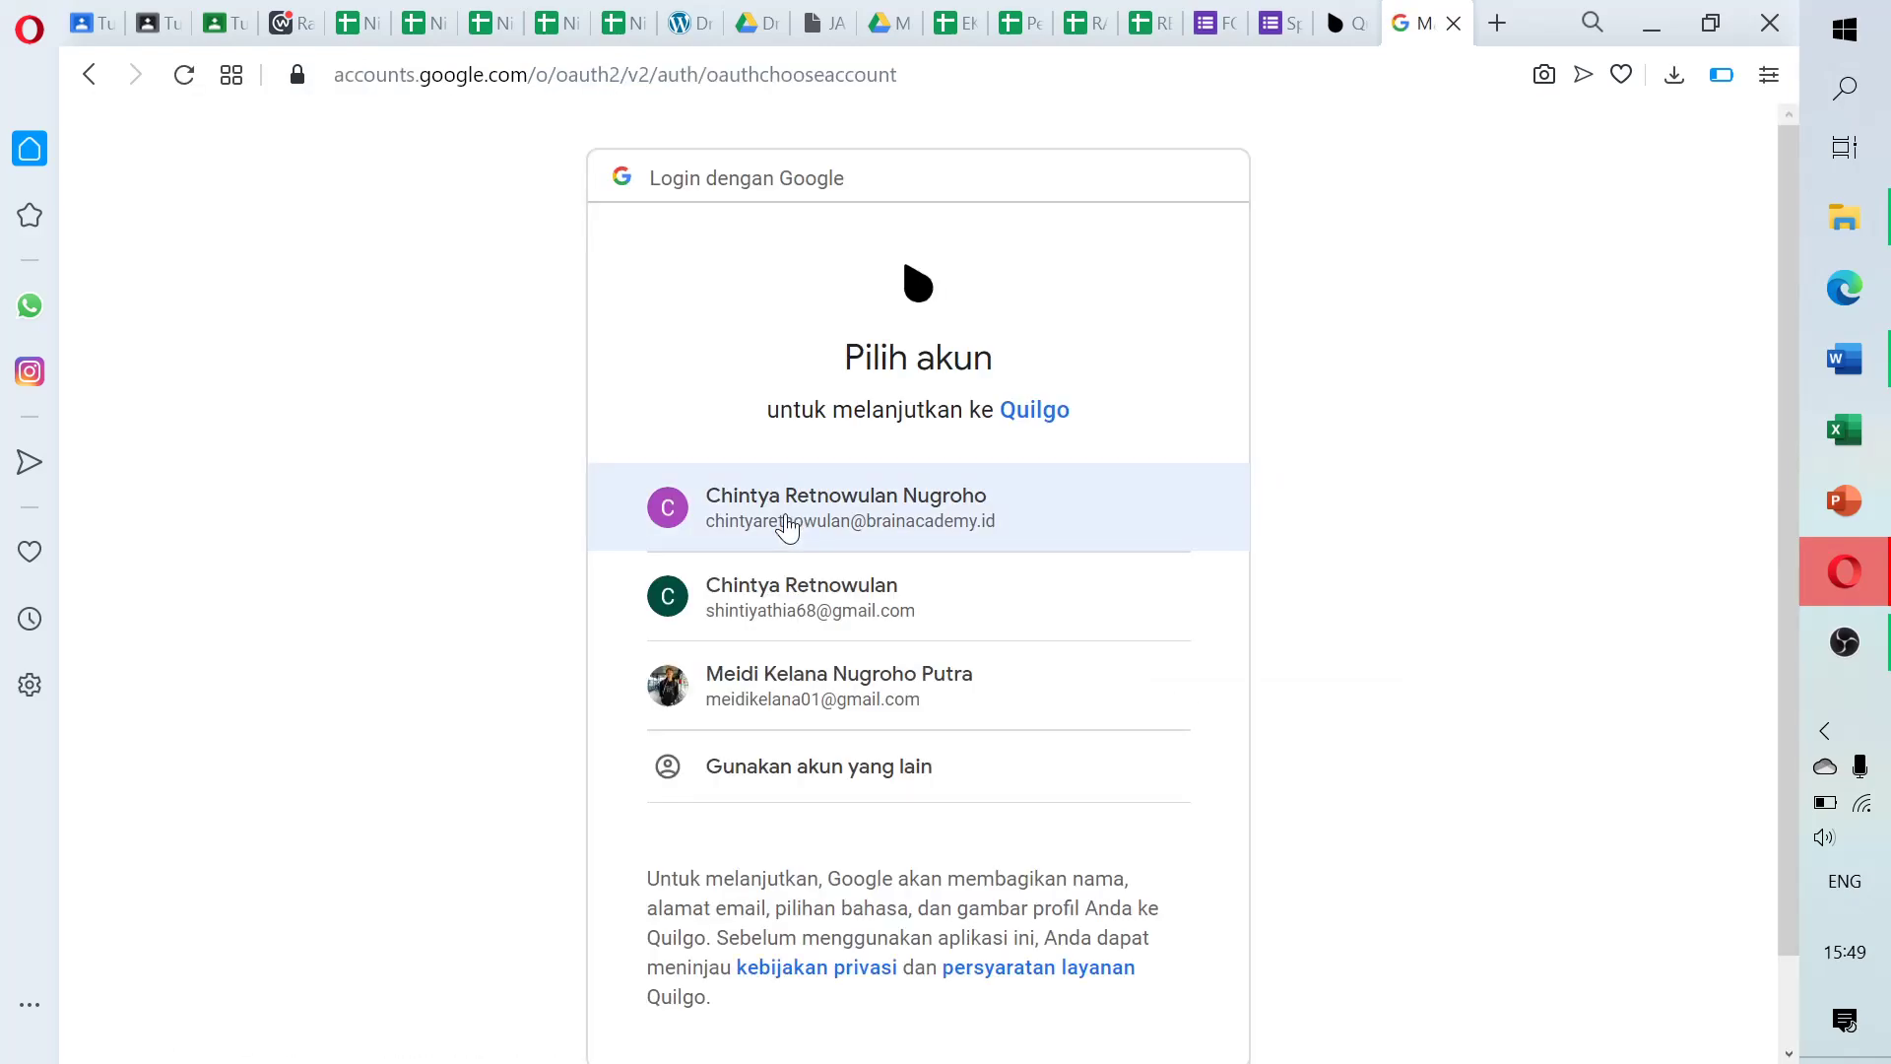
click(786, 518)
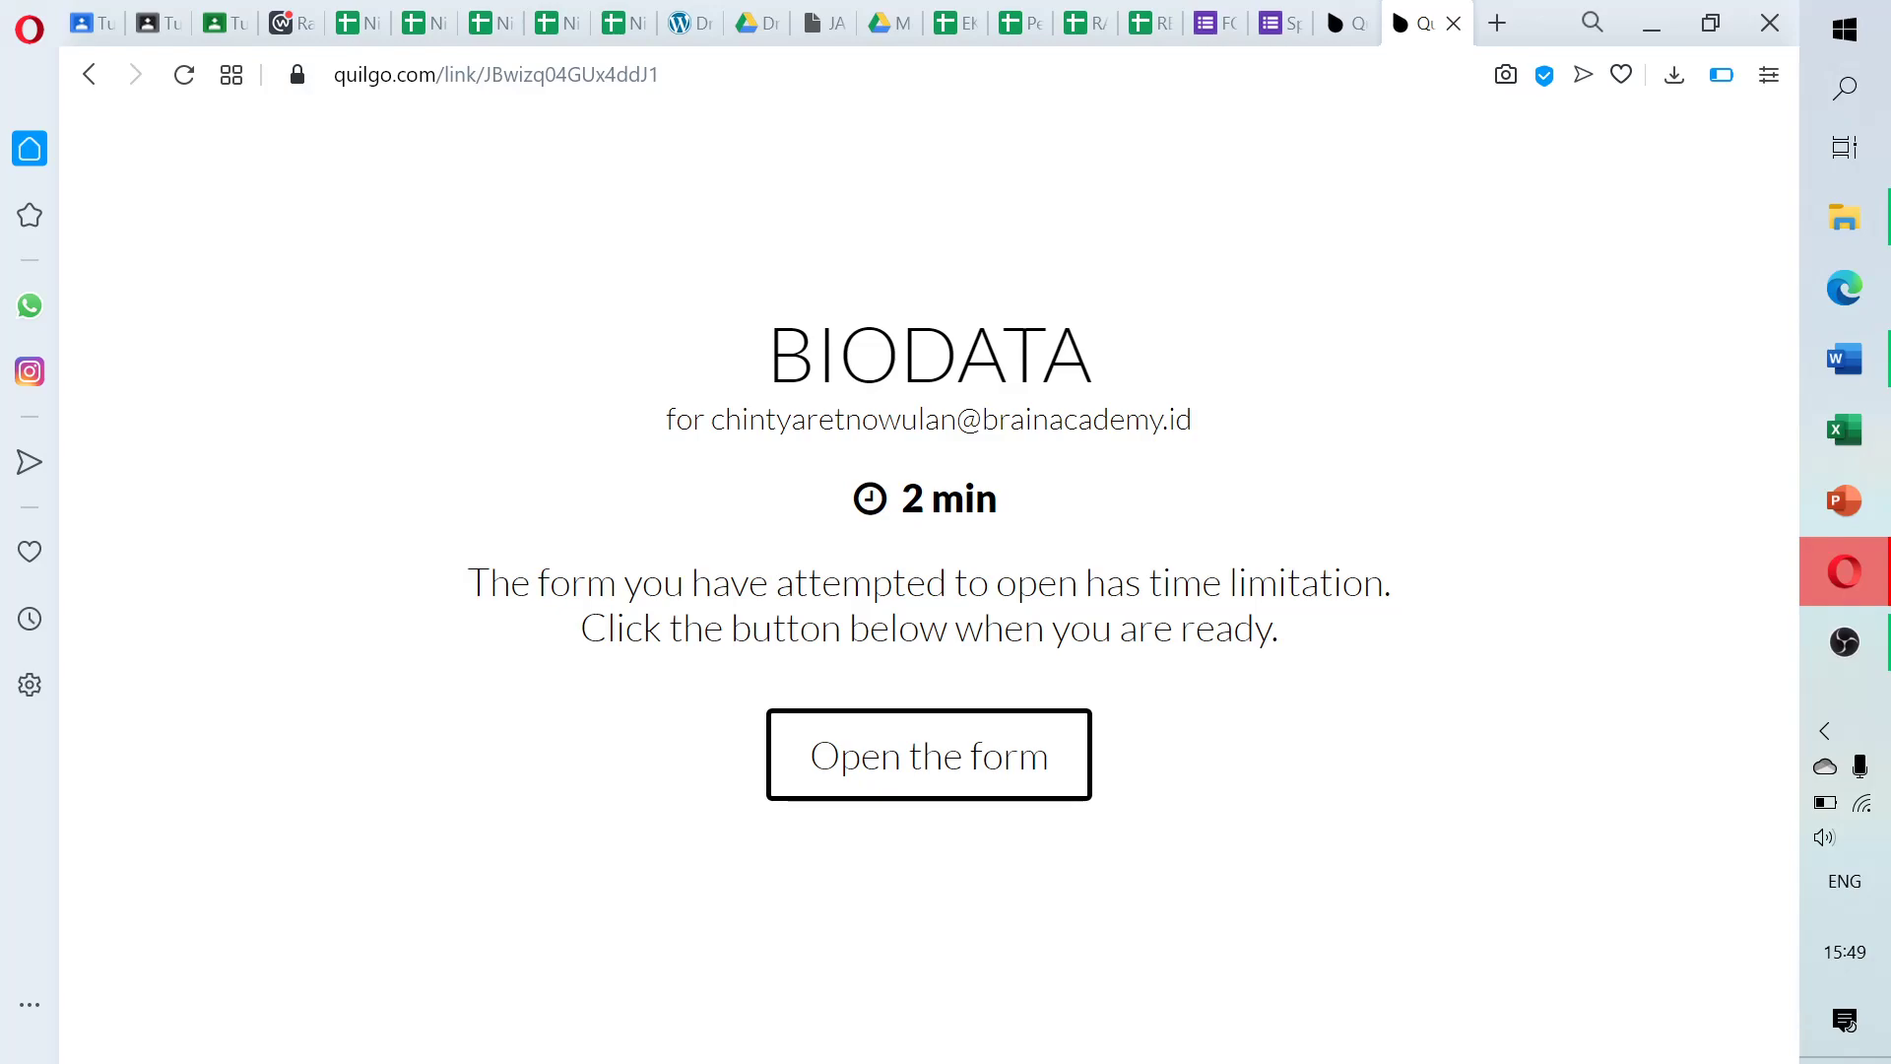
Start the timed form and enter a dummy email address and the name 'A'
drag(466, 581, 1336, 625)
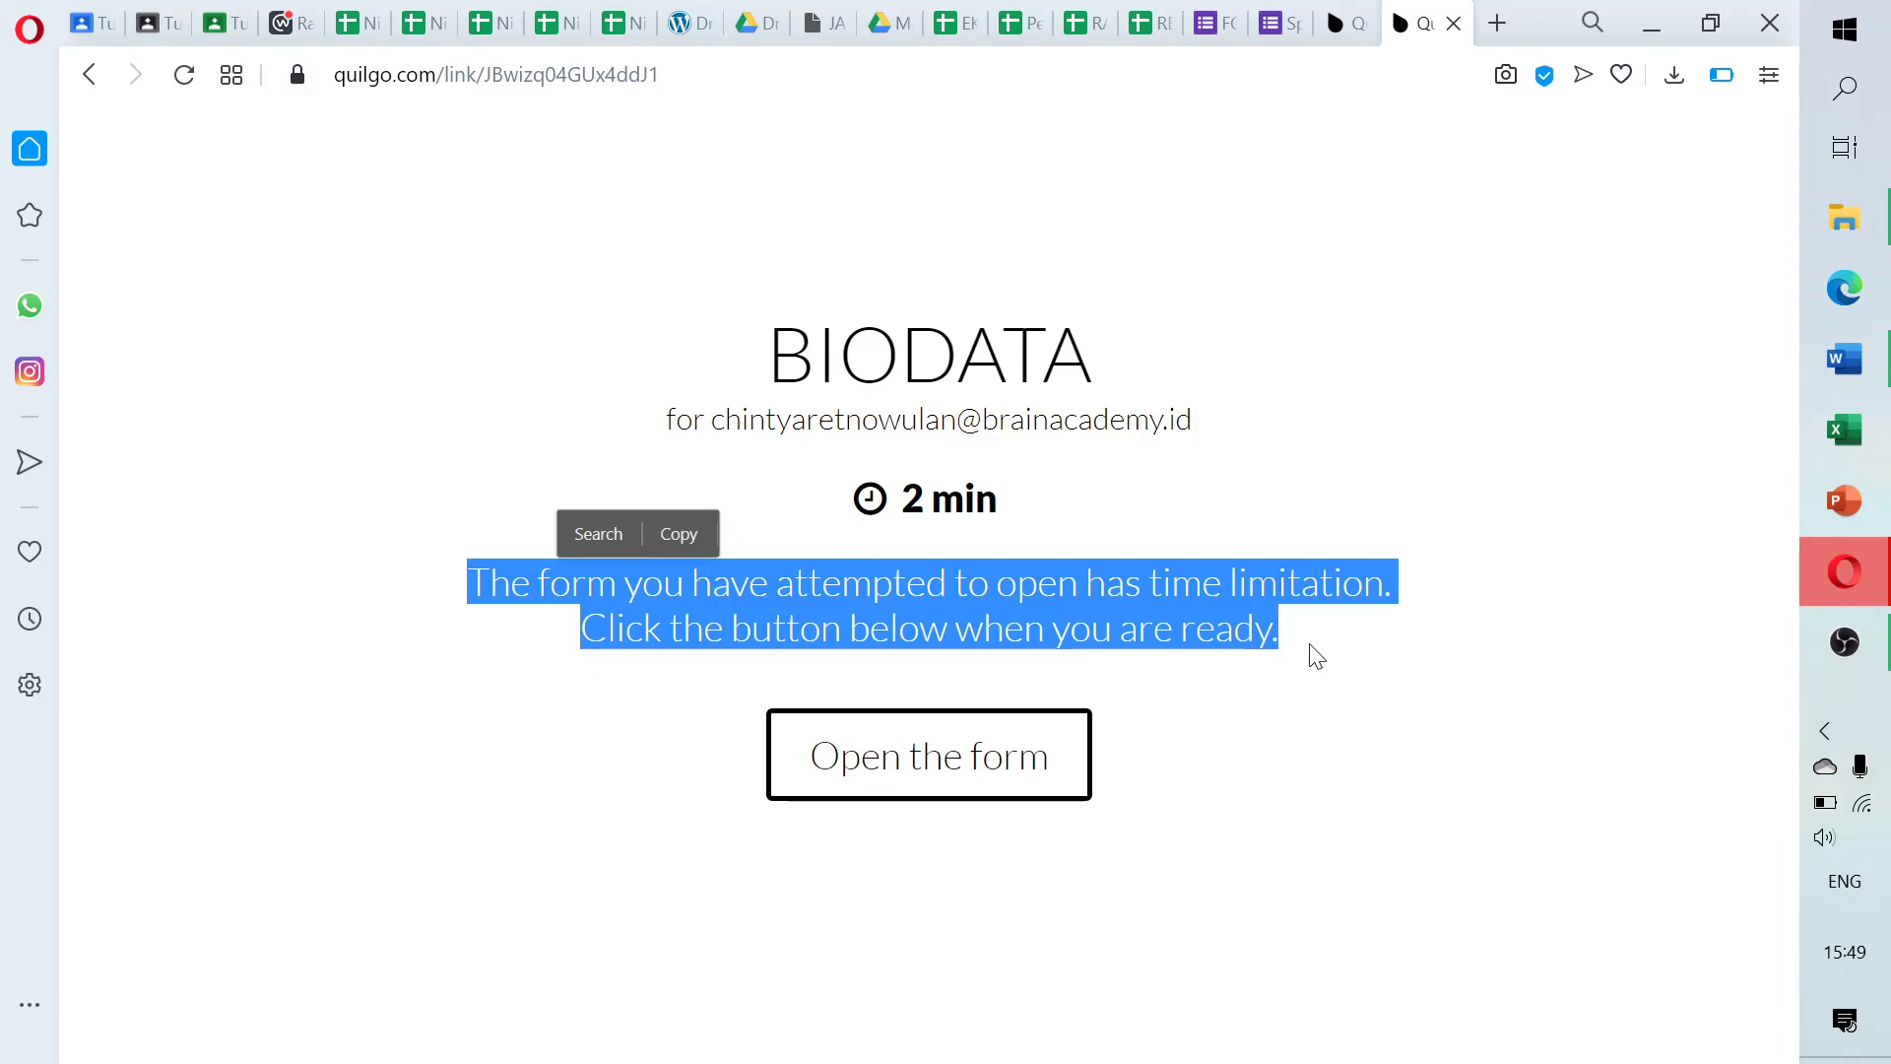
click(983, 769)
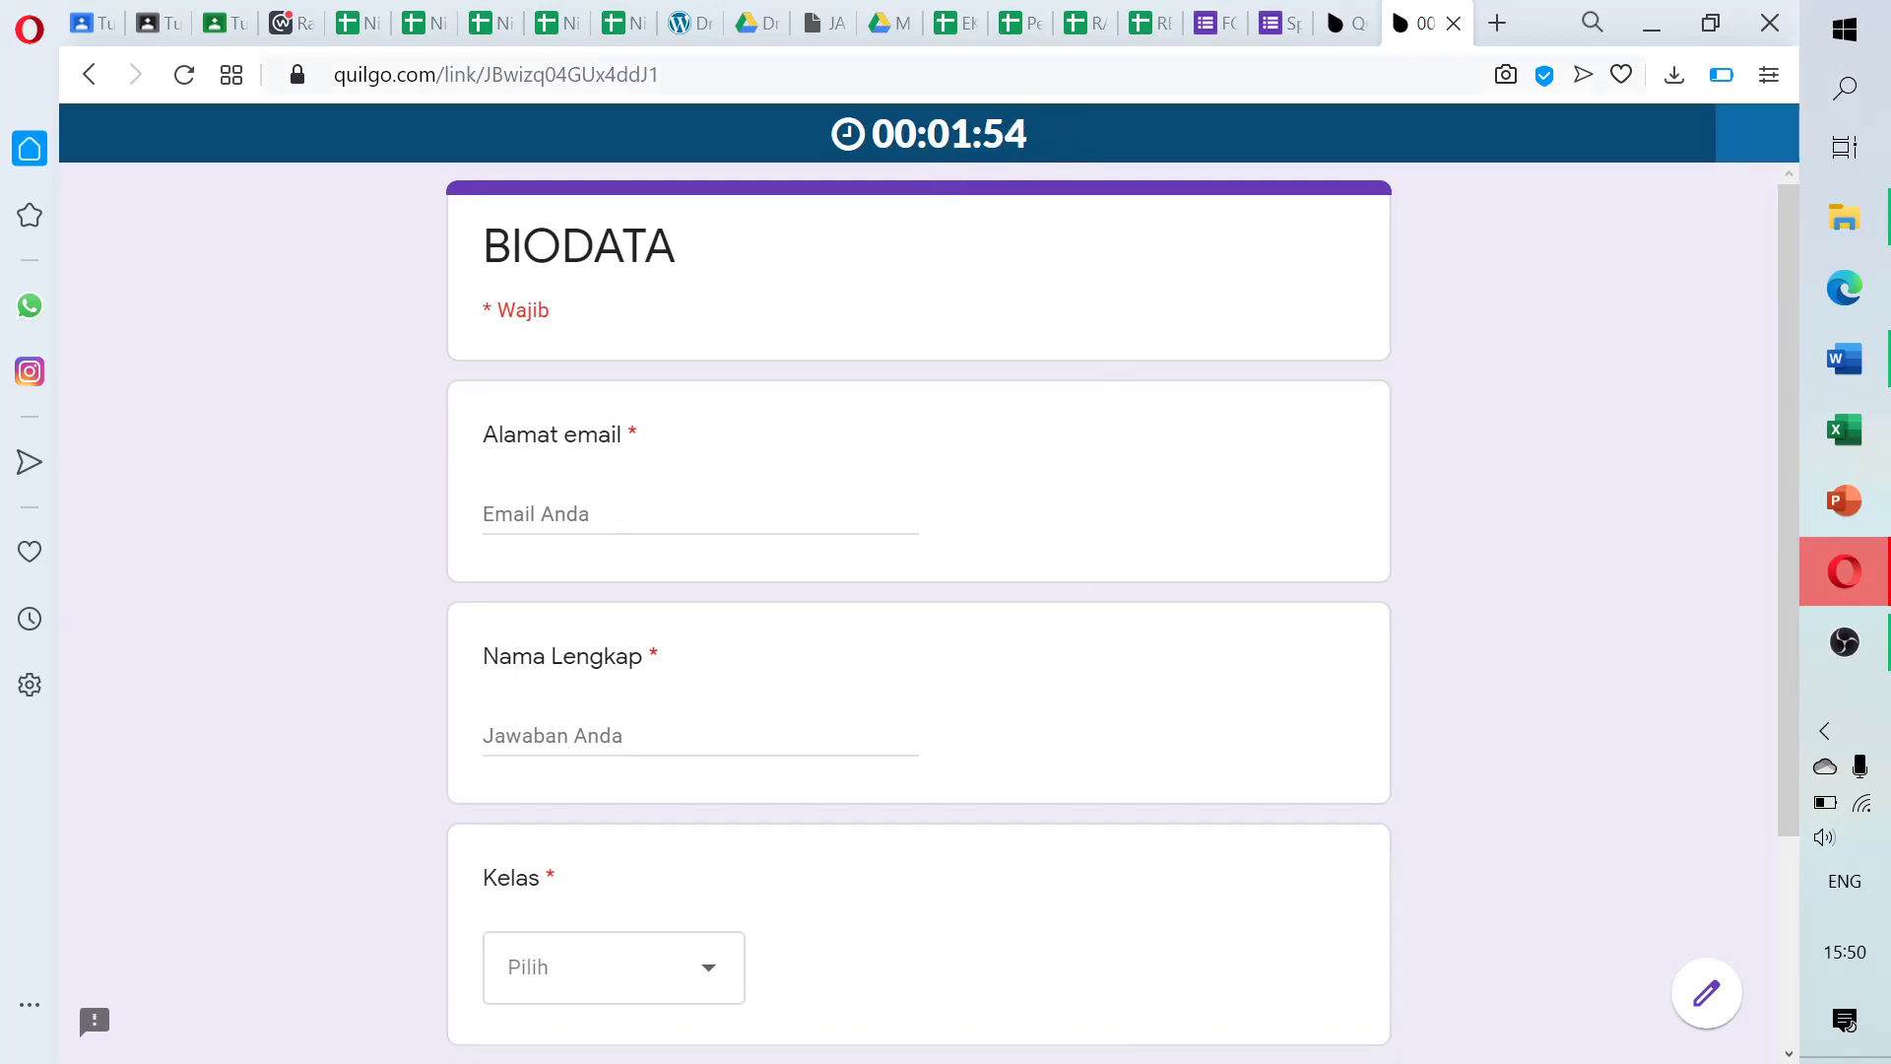
click(630, 514)
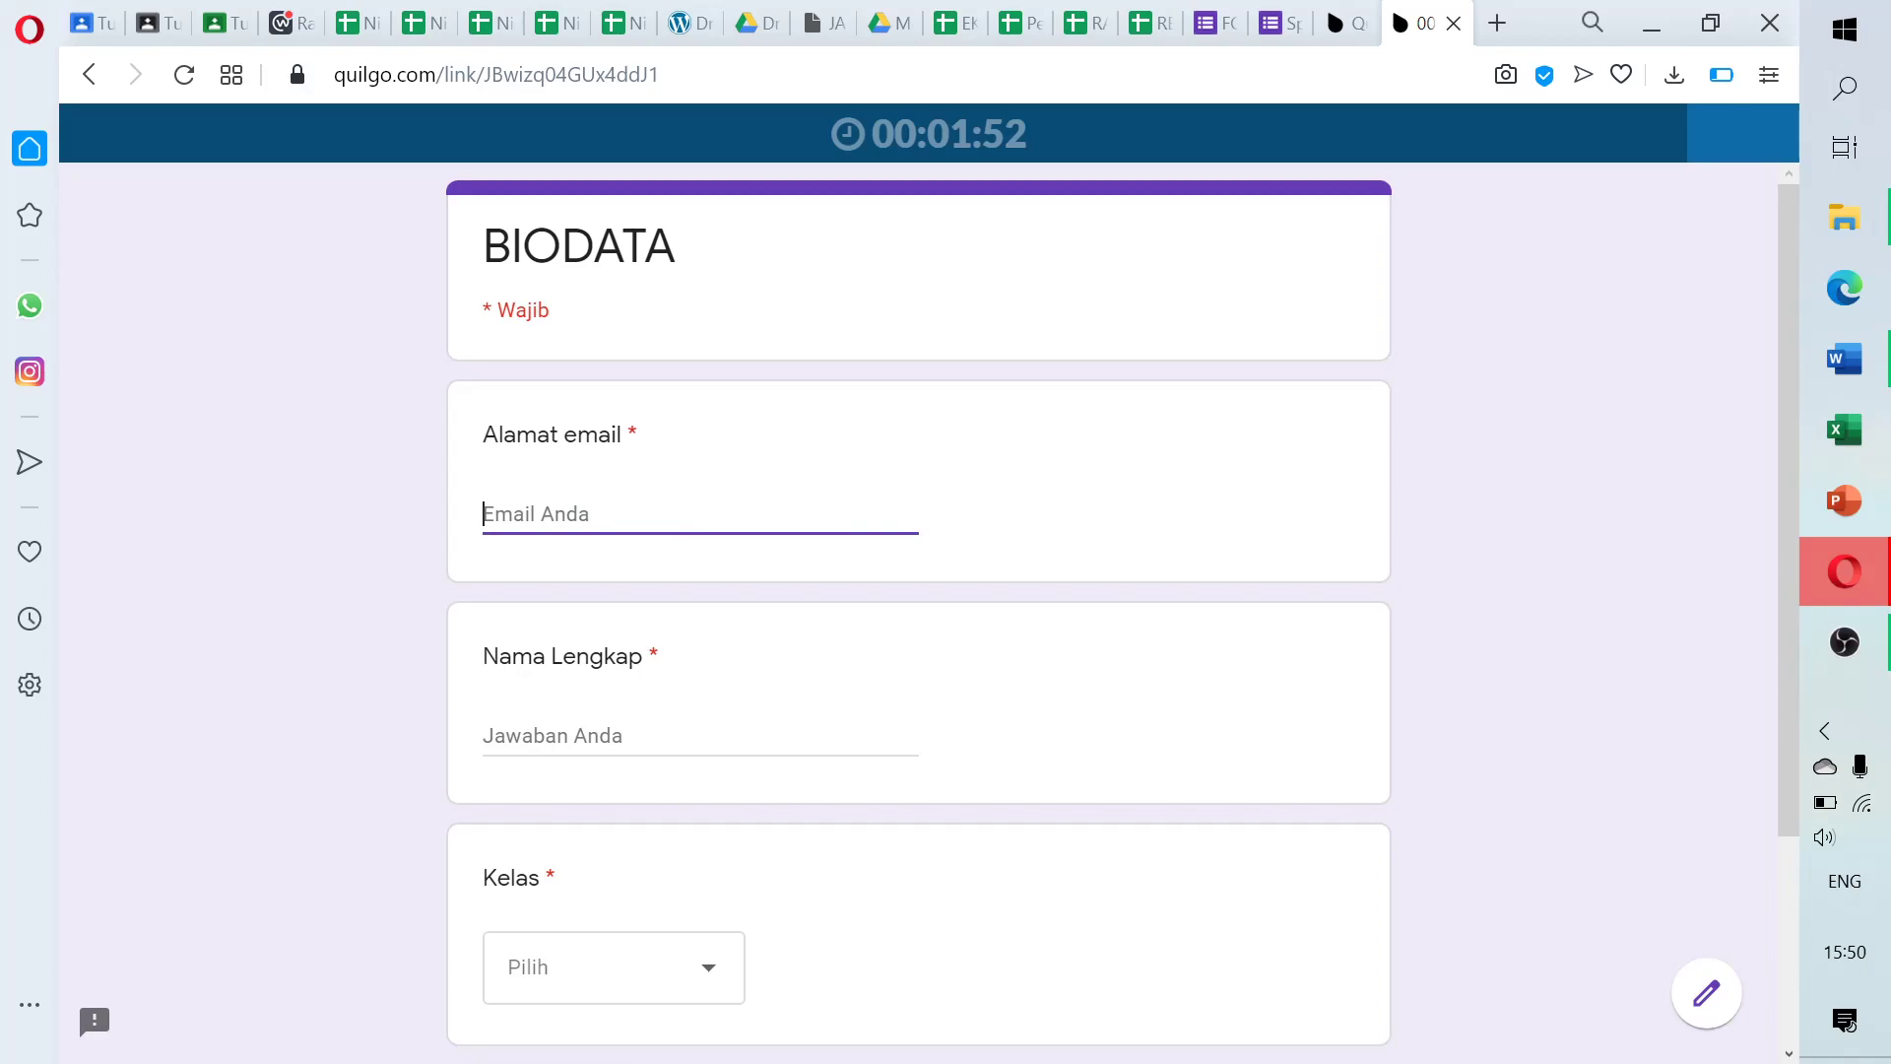
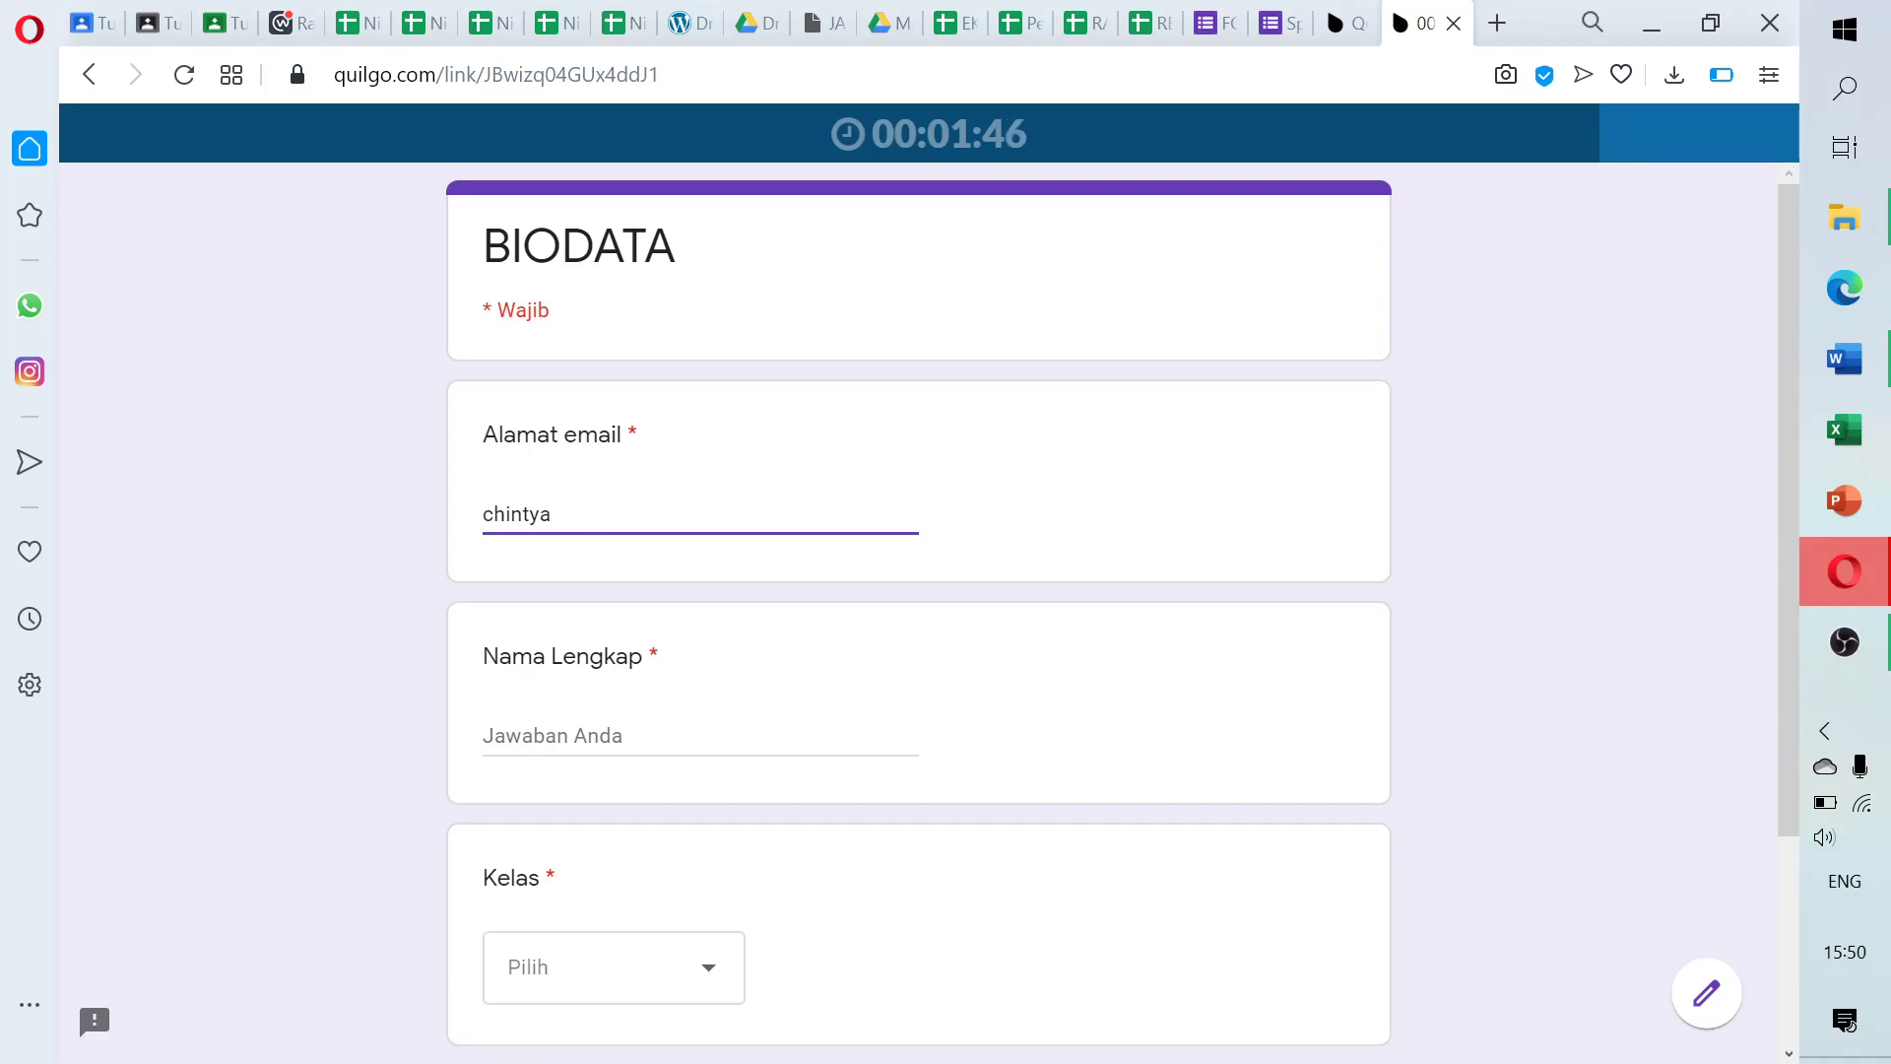
text(A)
click(551, 736)
text(A)
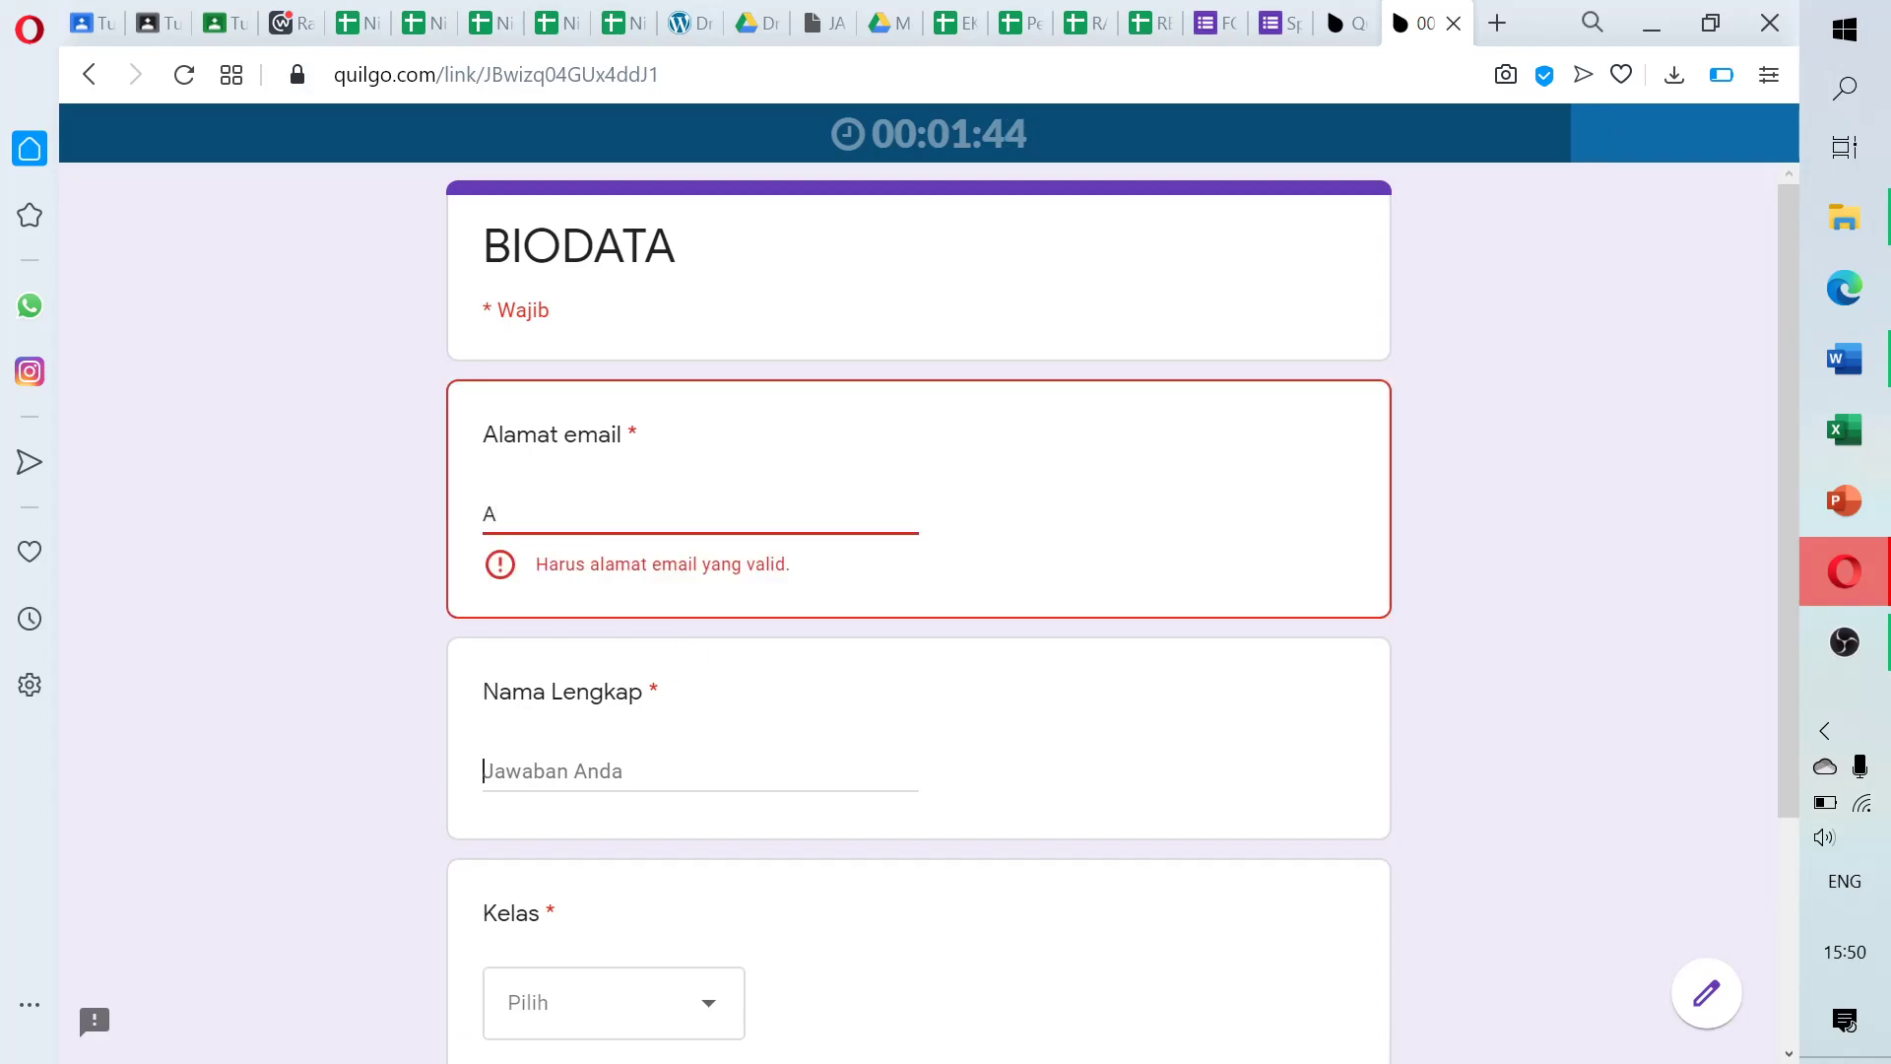
click(575, 514)
key(BackSpace)
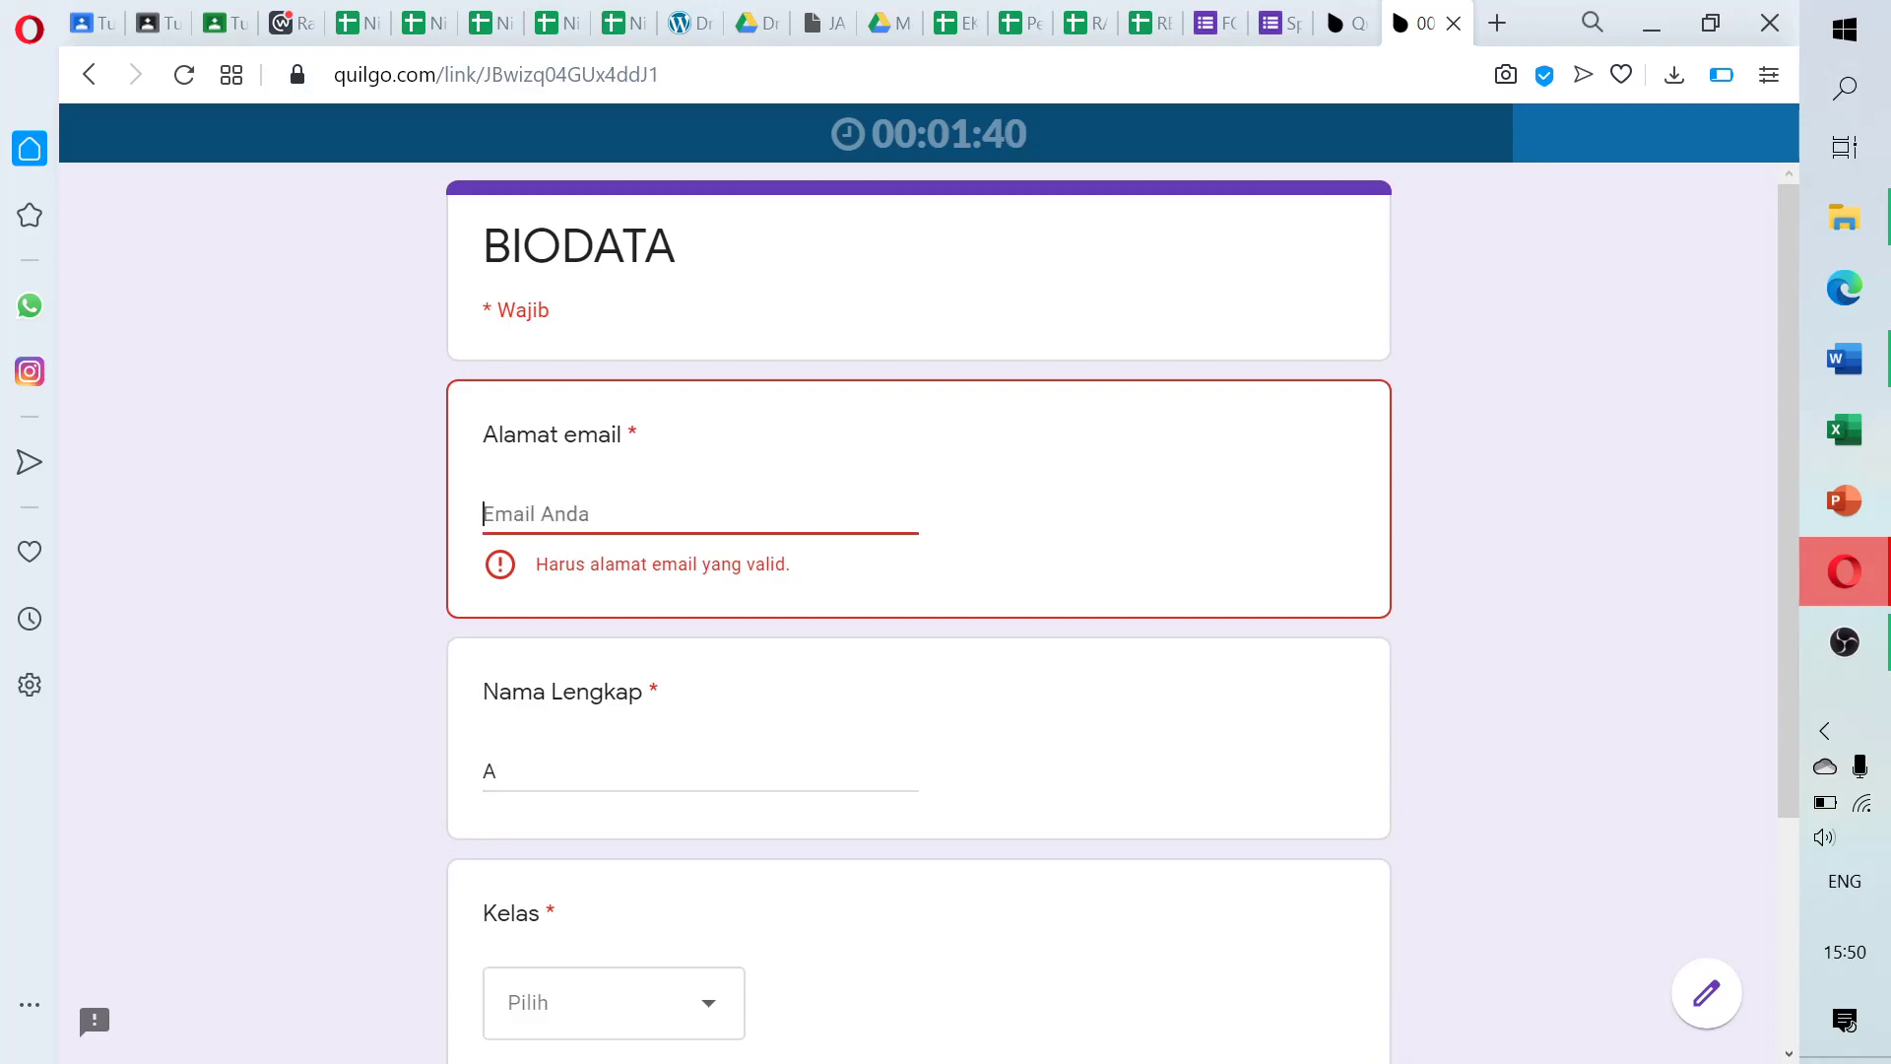
text(a@gmail.)
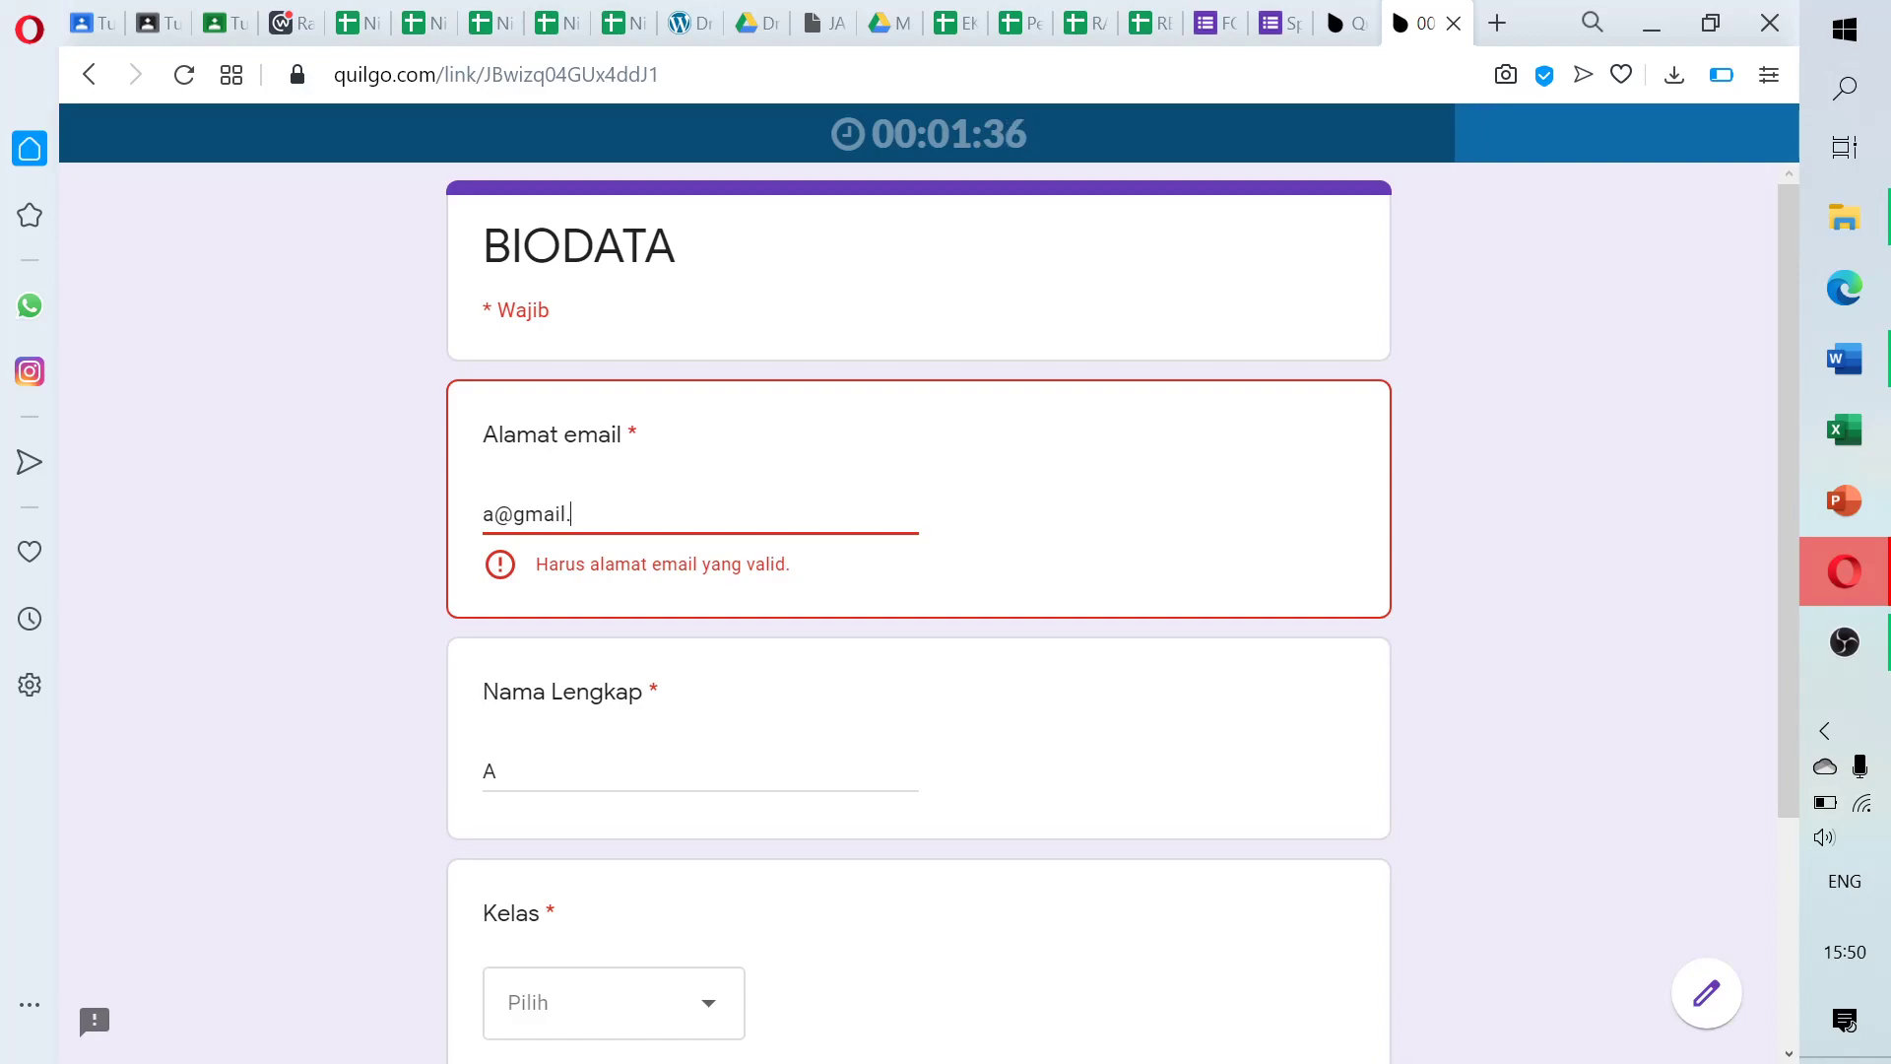
text(com)
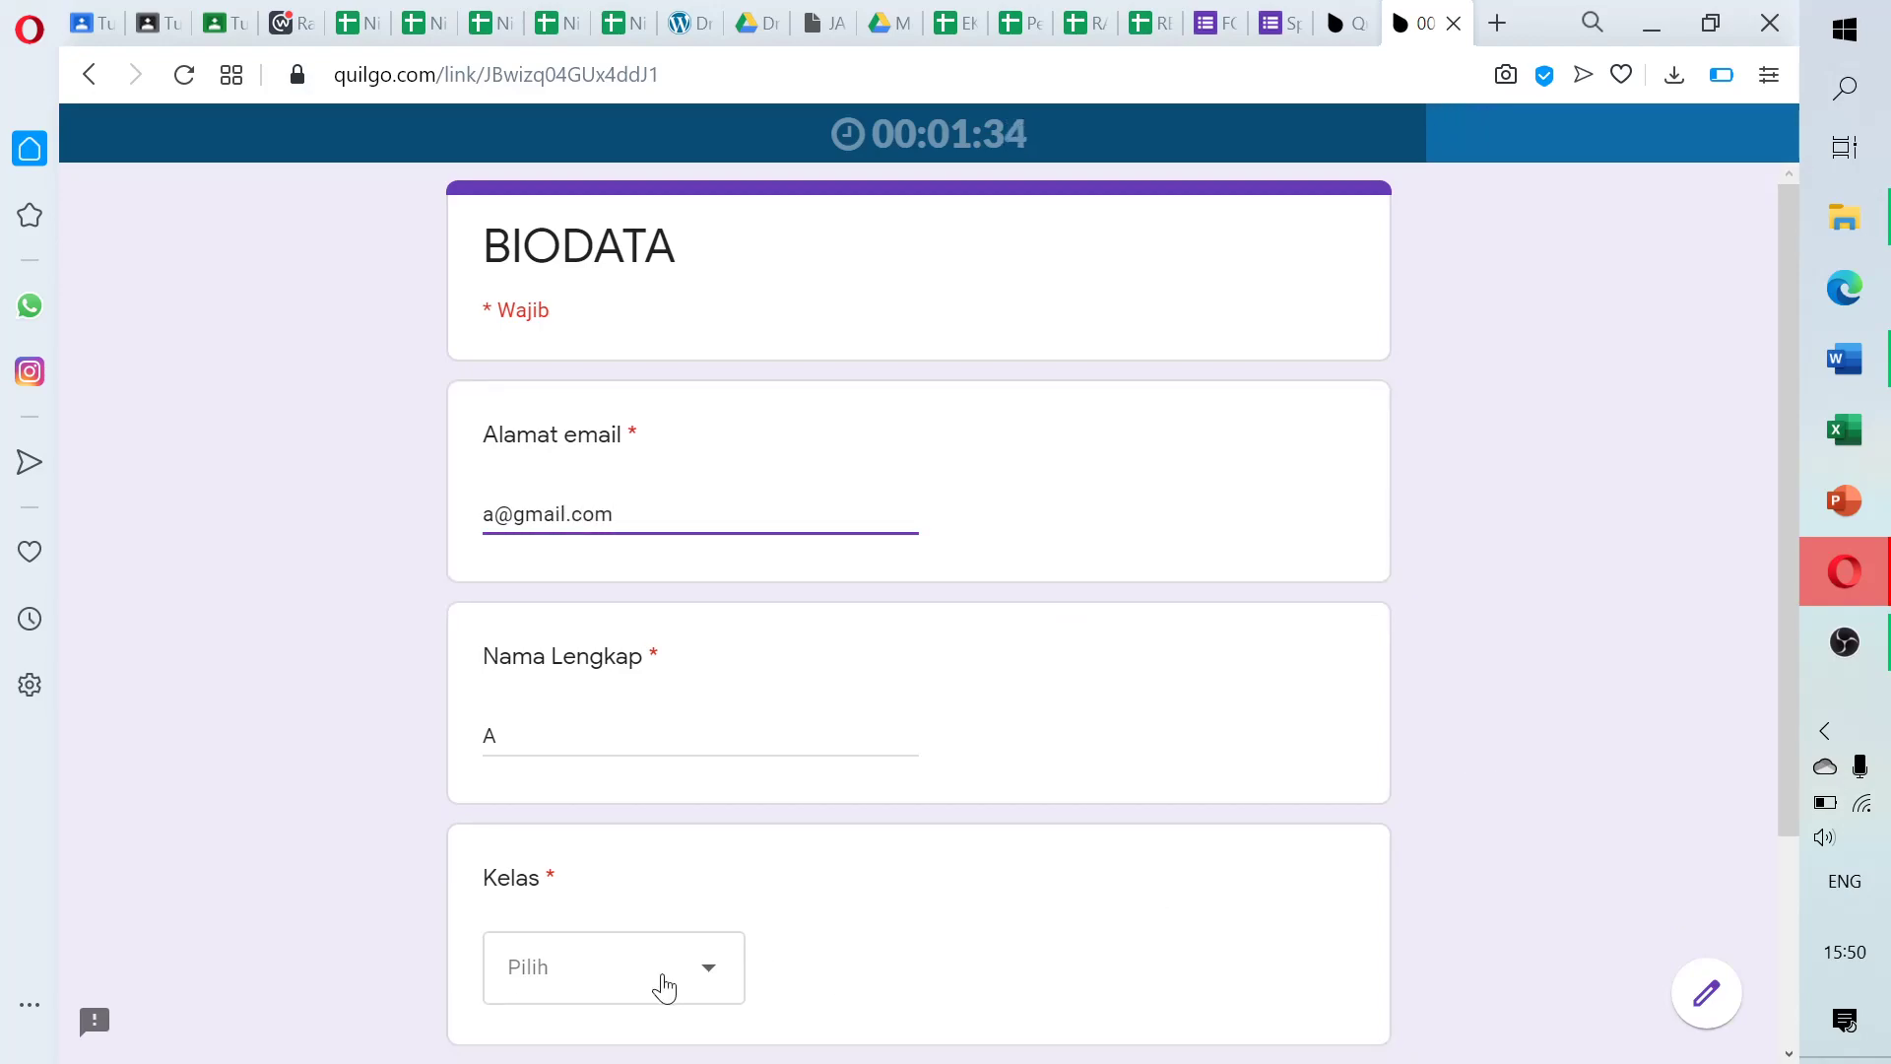
Choose class X AKL and continue to the PTS questions section
click(665, 987)
click(630, 834)
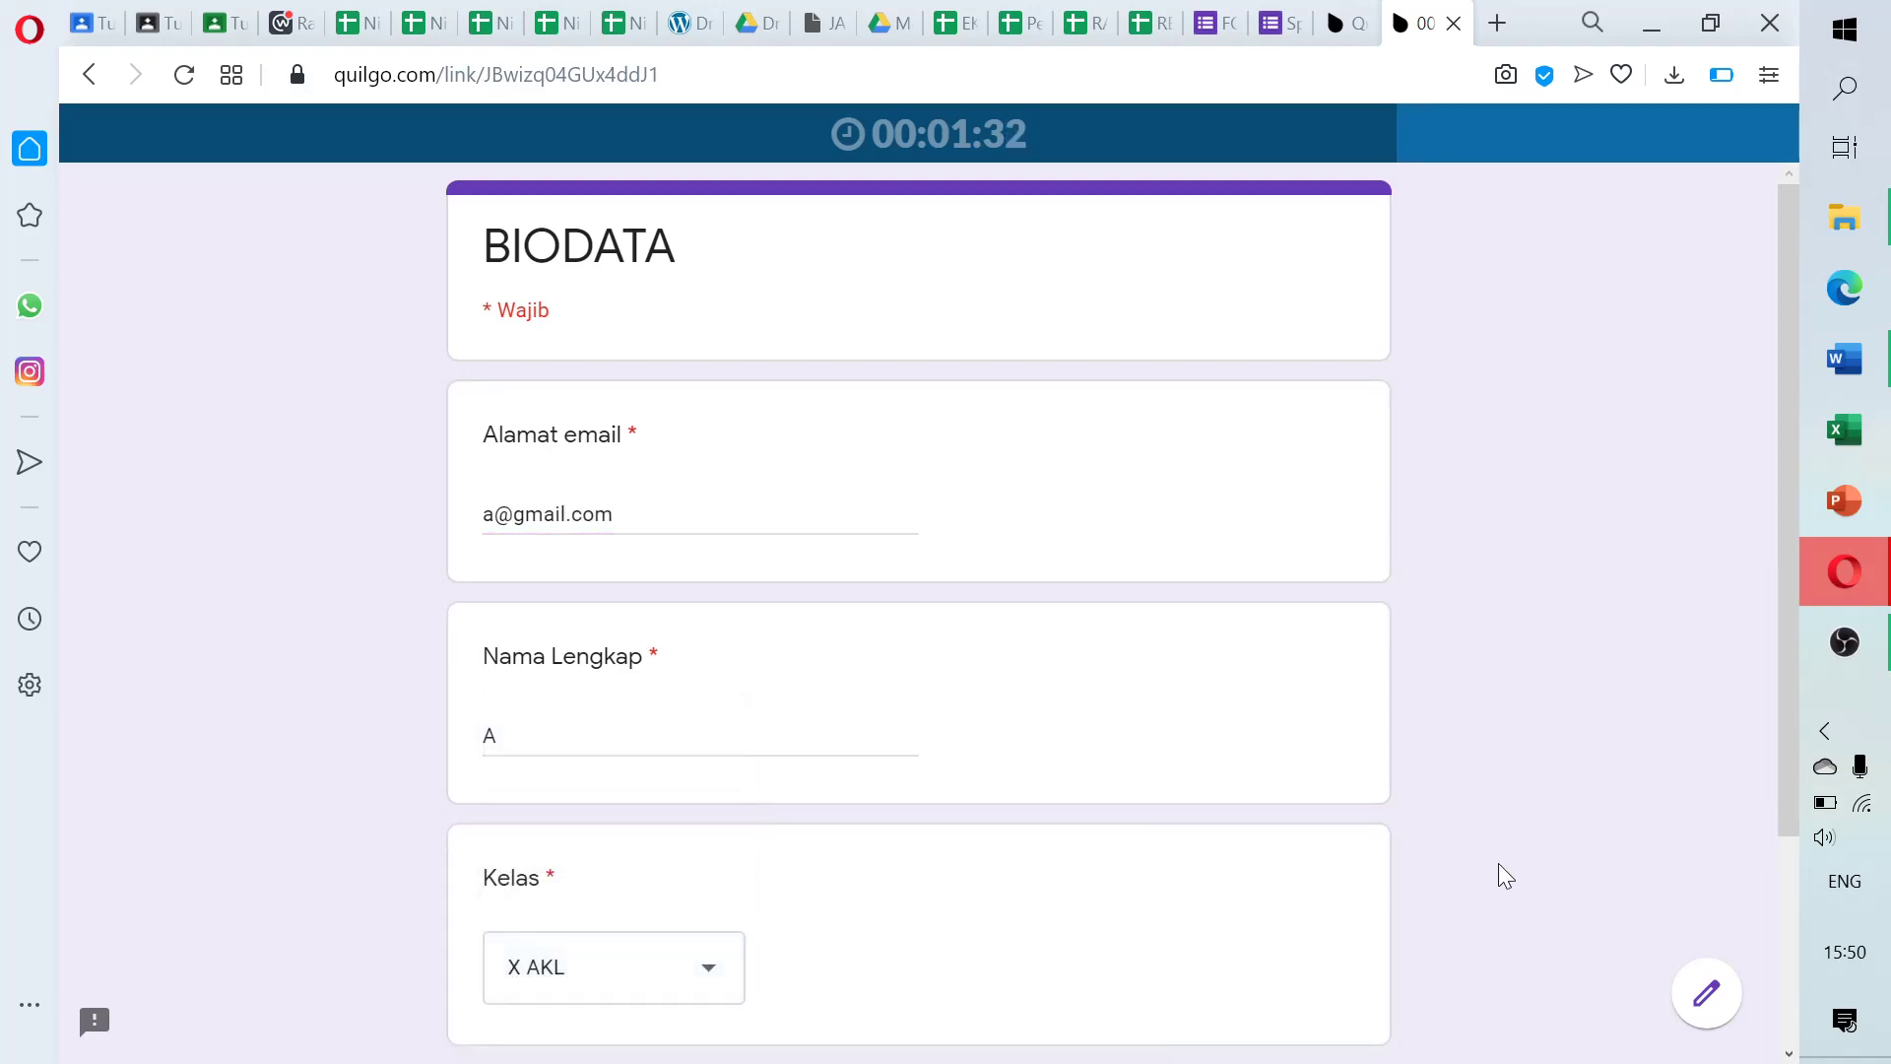
drag(1783, 660, 1375, 860)
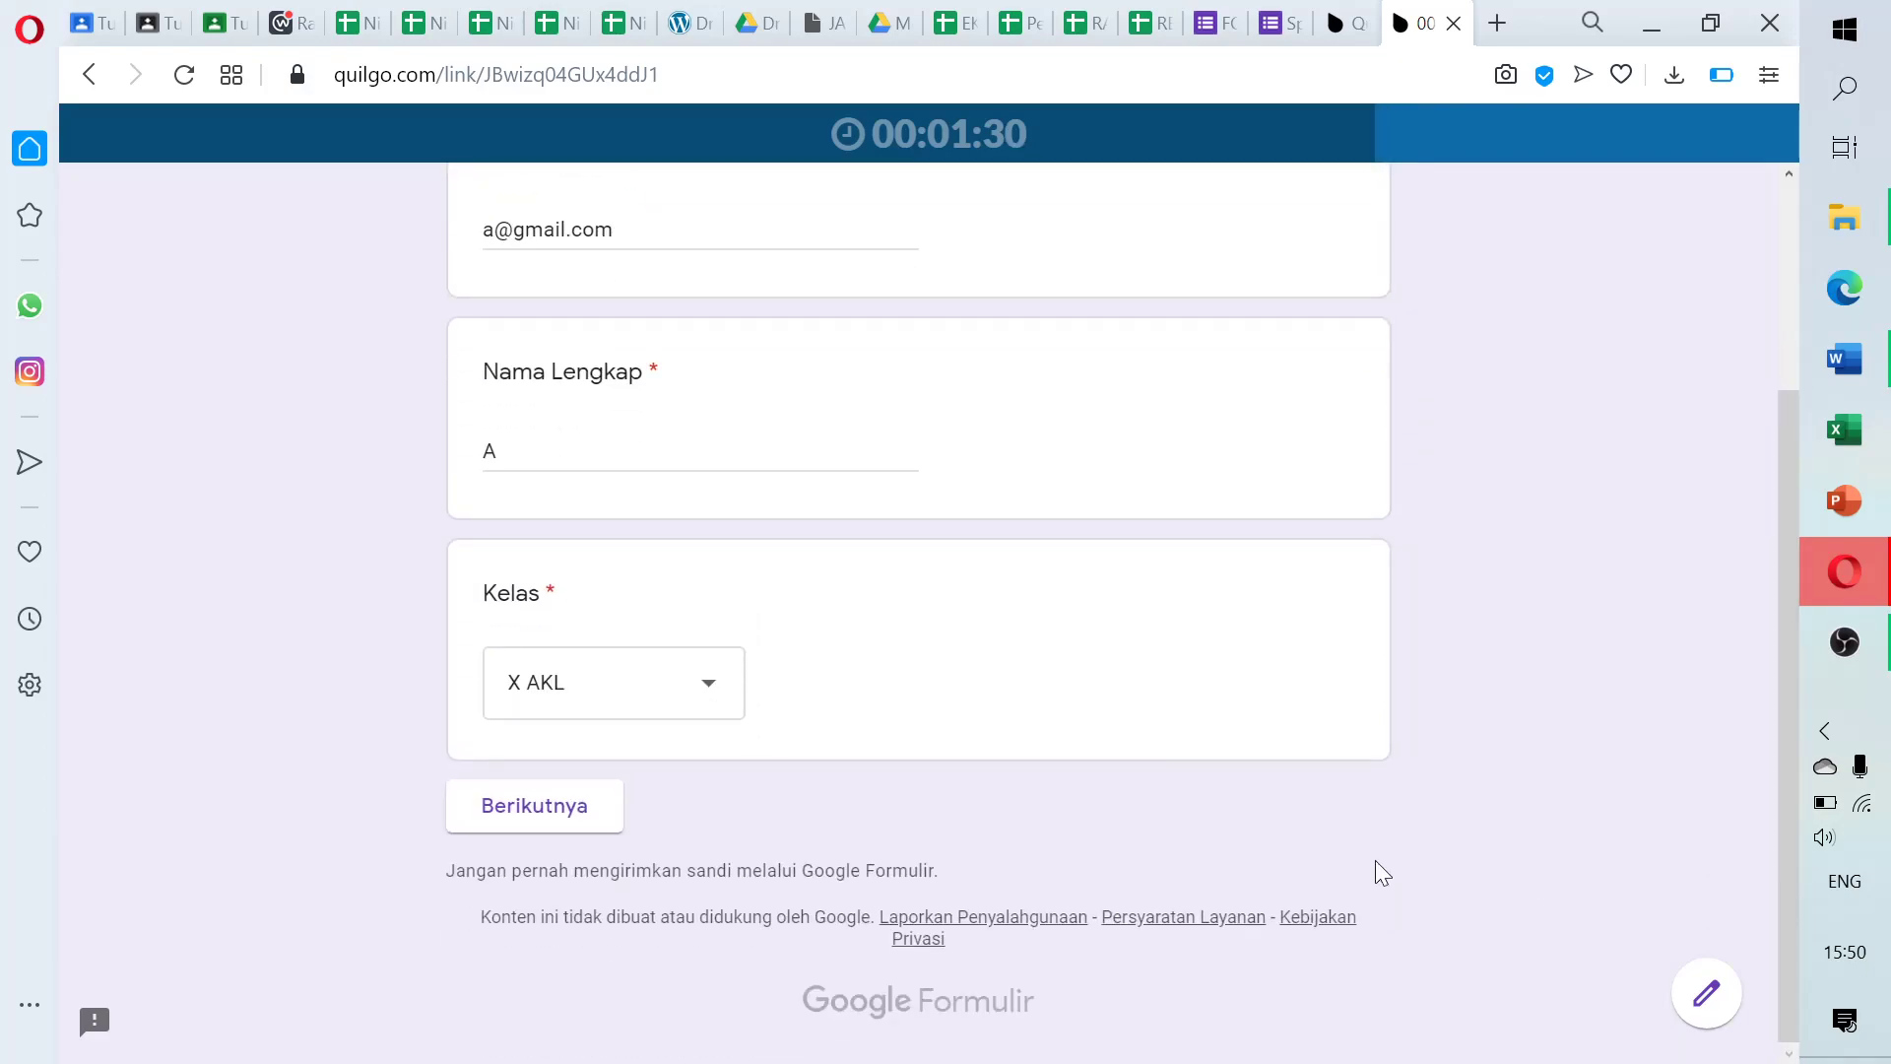
click(562, 800)
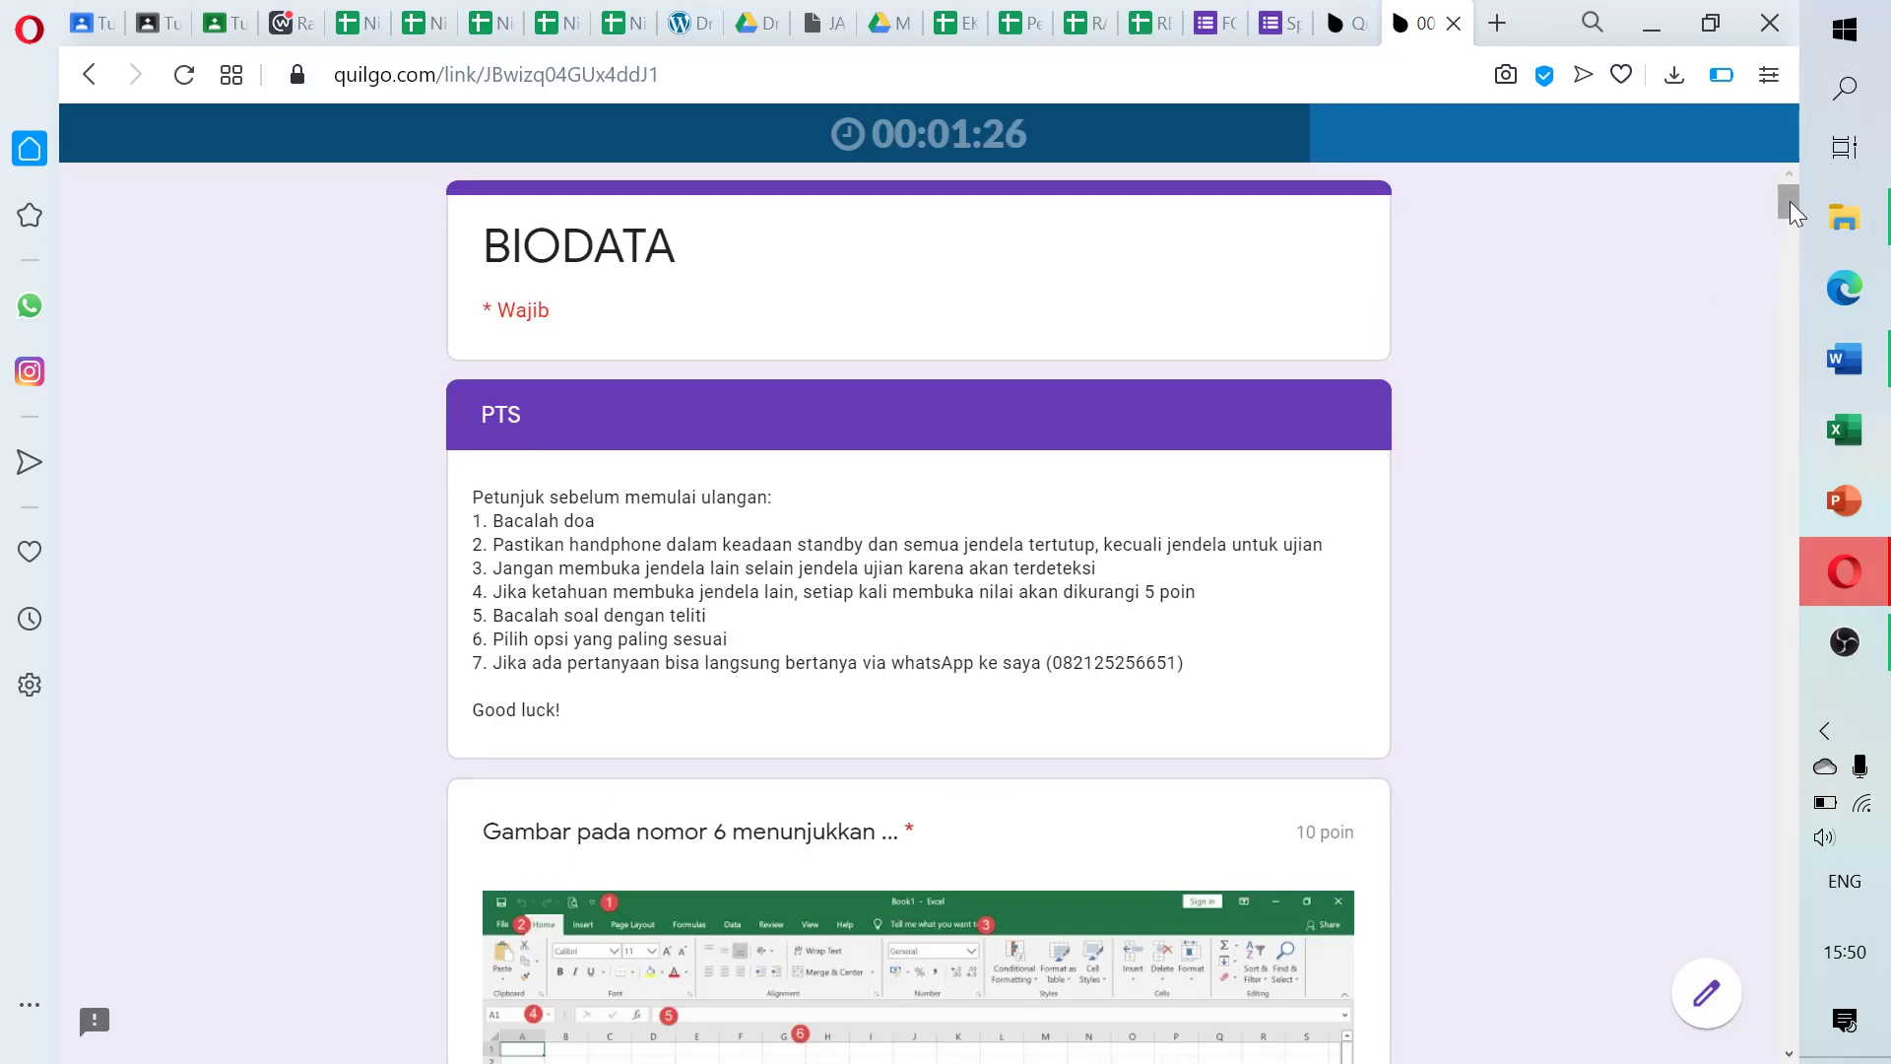
Answer the opening PTS questions: sel, untuk menyisipkan formula, Office Button - Close, name box, and others
drag(1792, 203, 1794, 243)
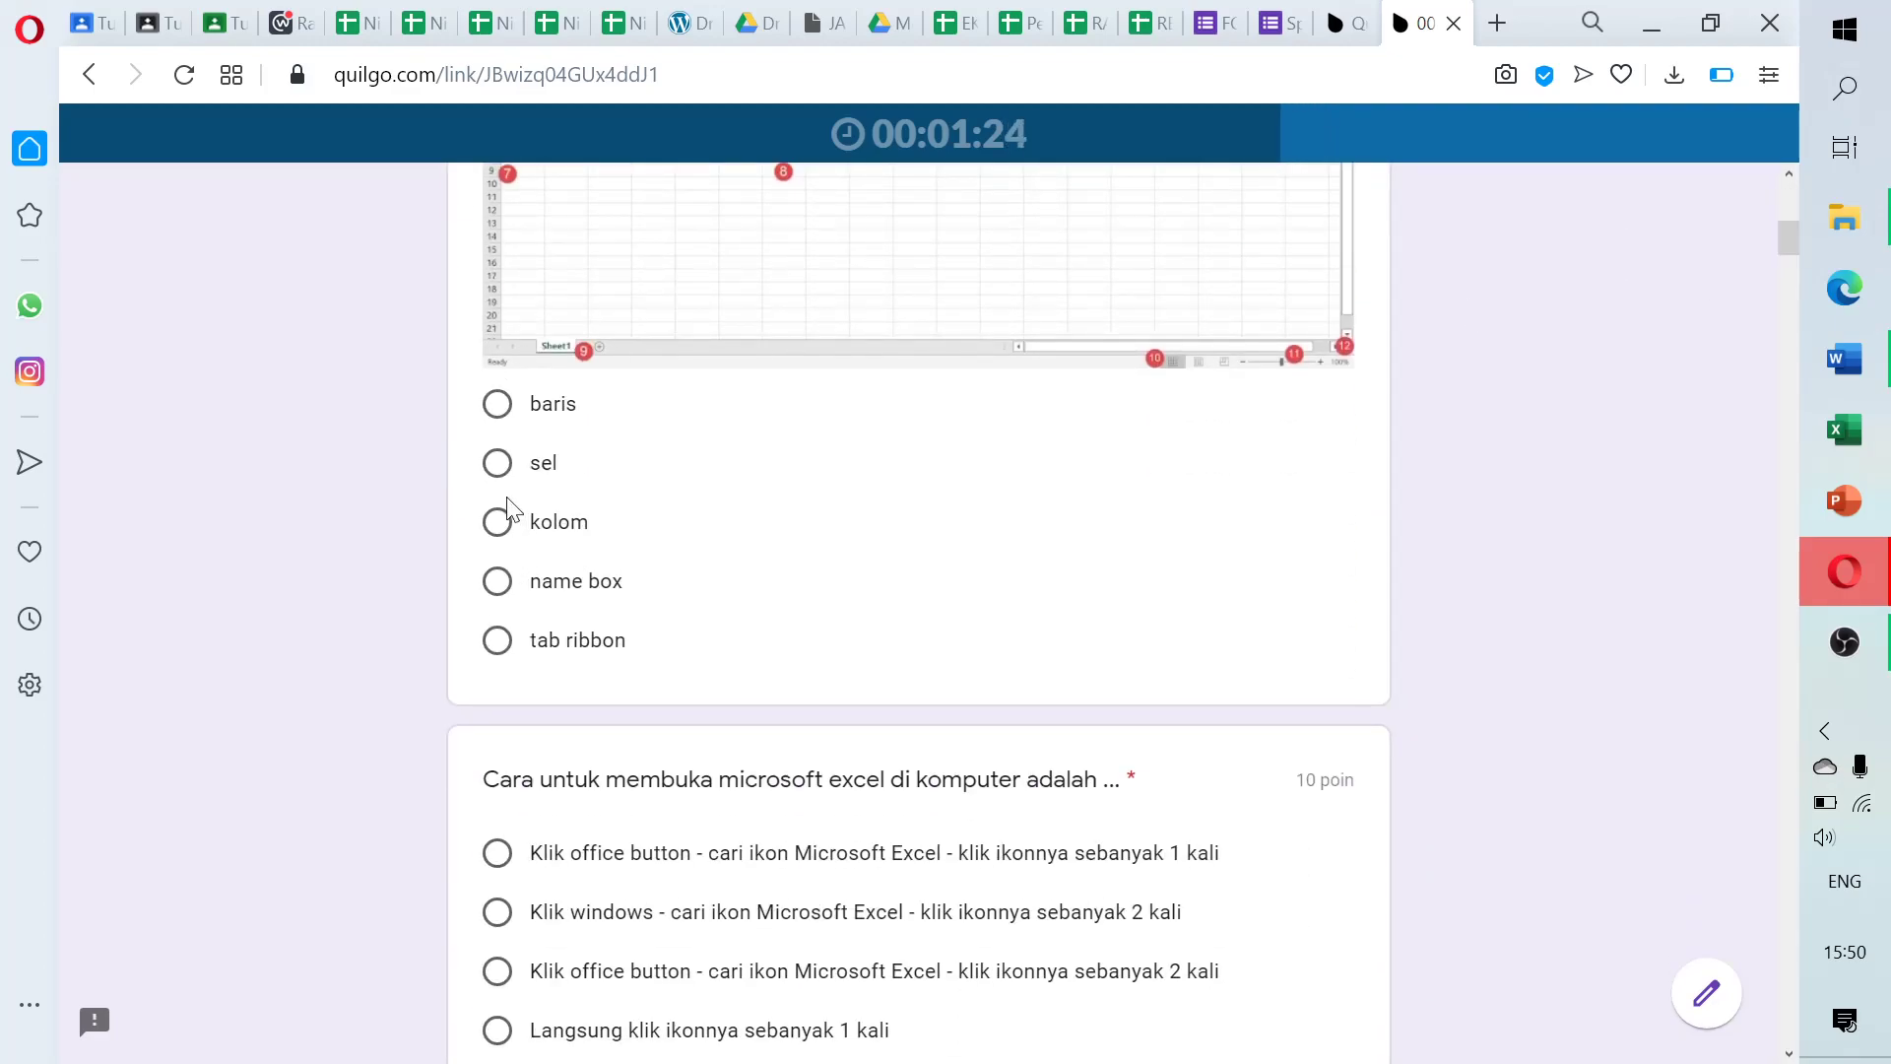
click(496, 464)
click(497, 857)
drag(1789, 236, 1795, 282)
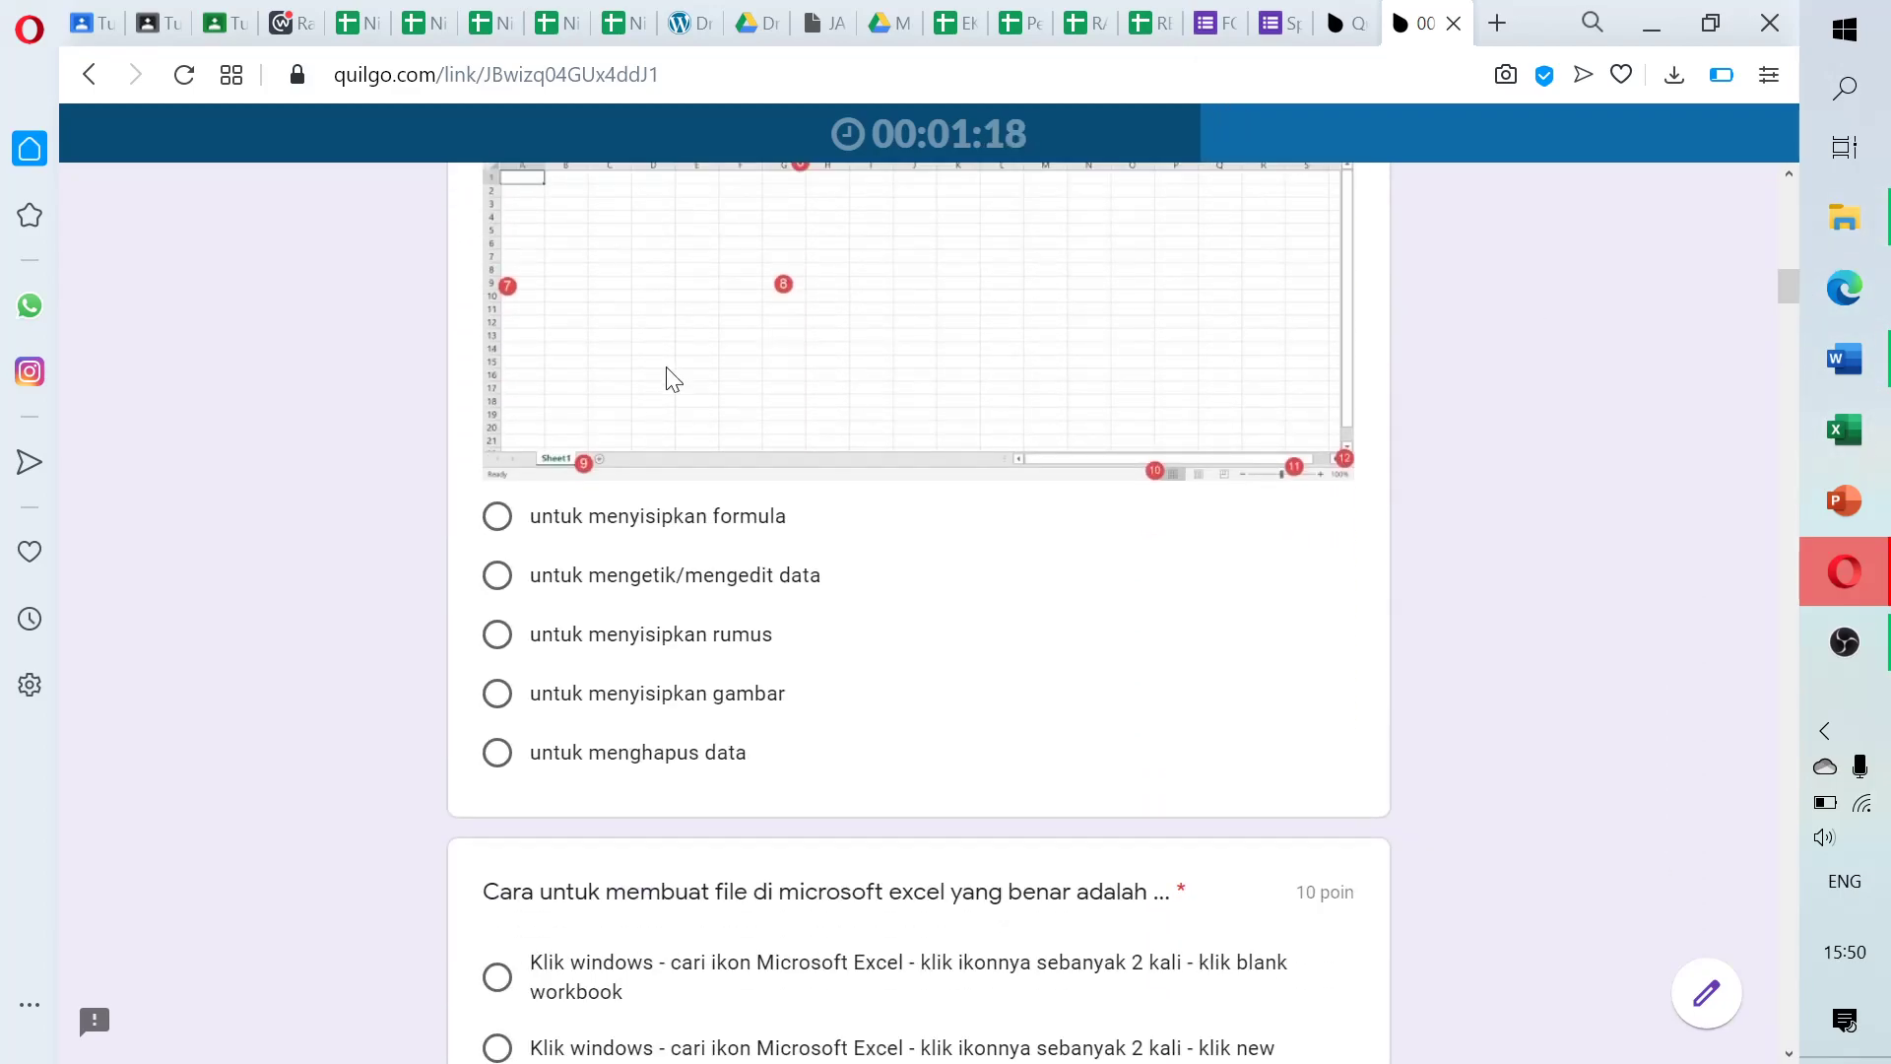
click(497, 519)
click(498, 995)
drag(1799, 285, 1804, 350)
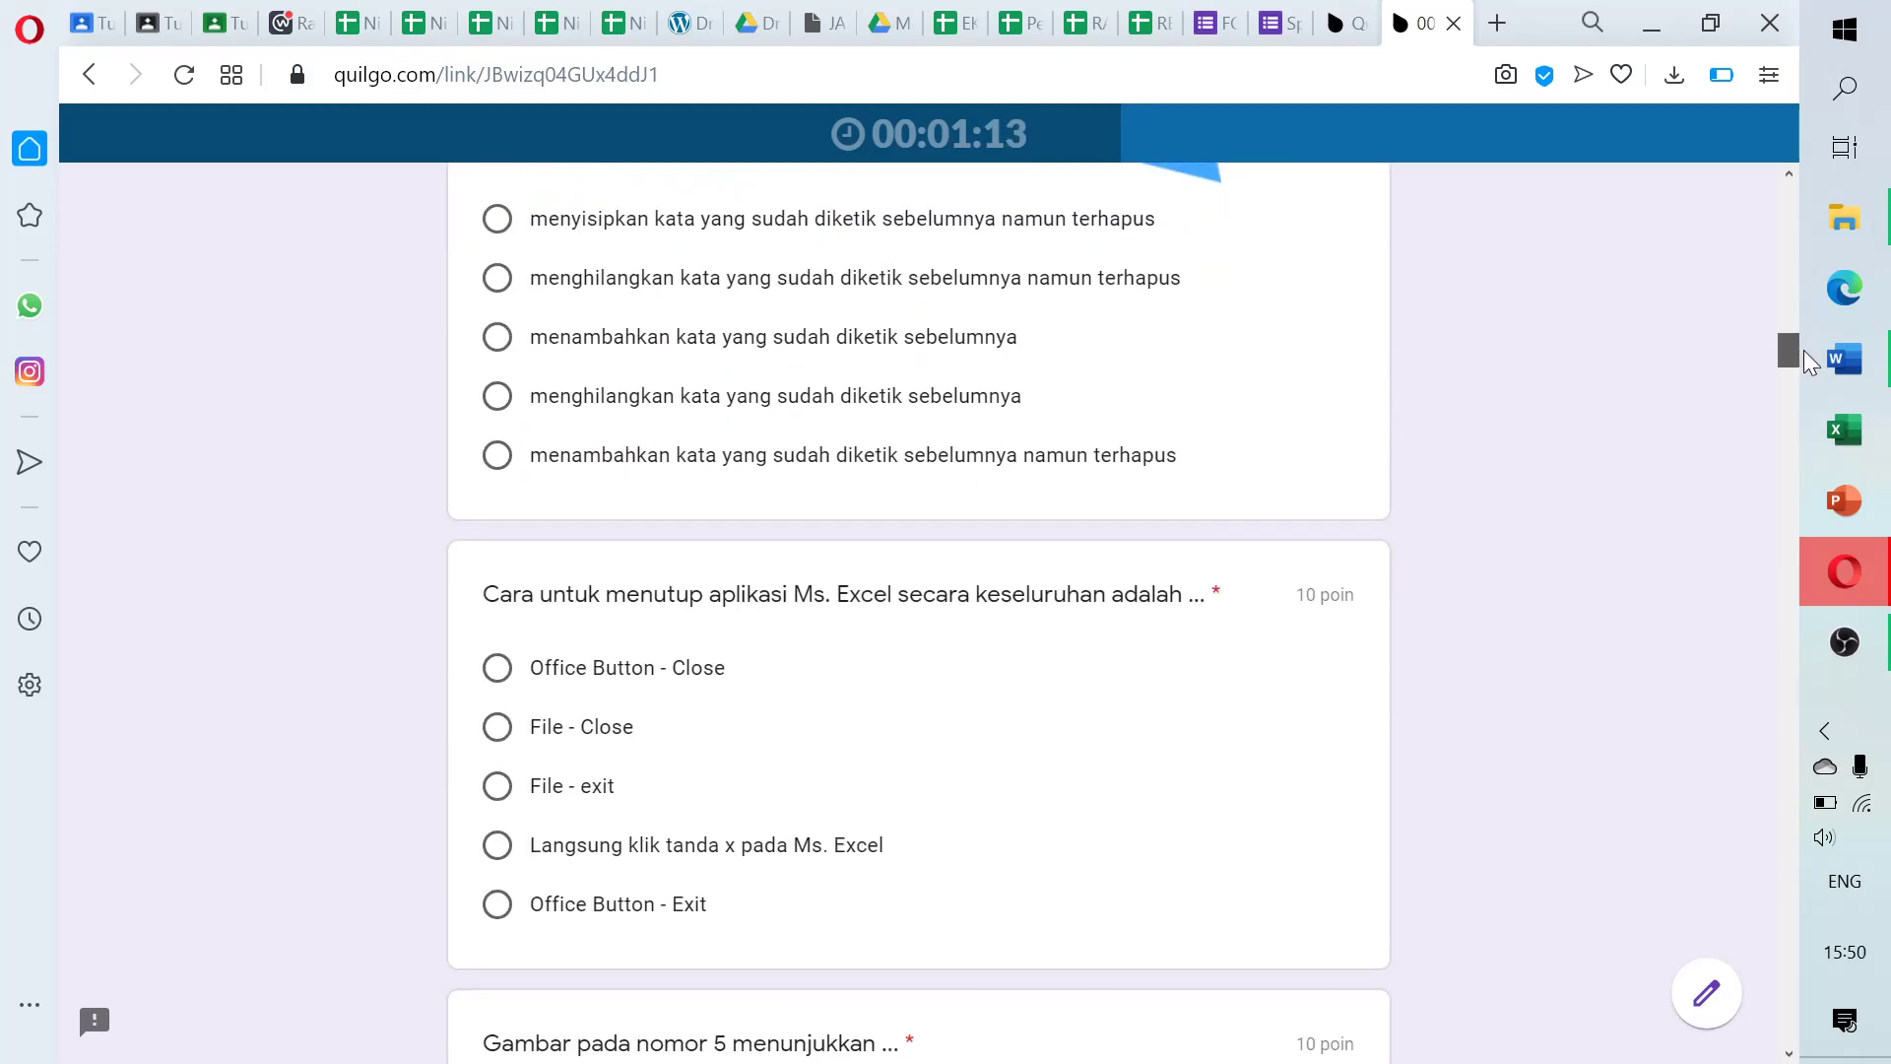
click(497, 458)
click(505, 679)
drag(1791, 367, 1804, 410)
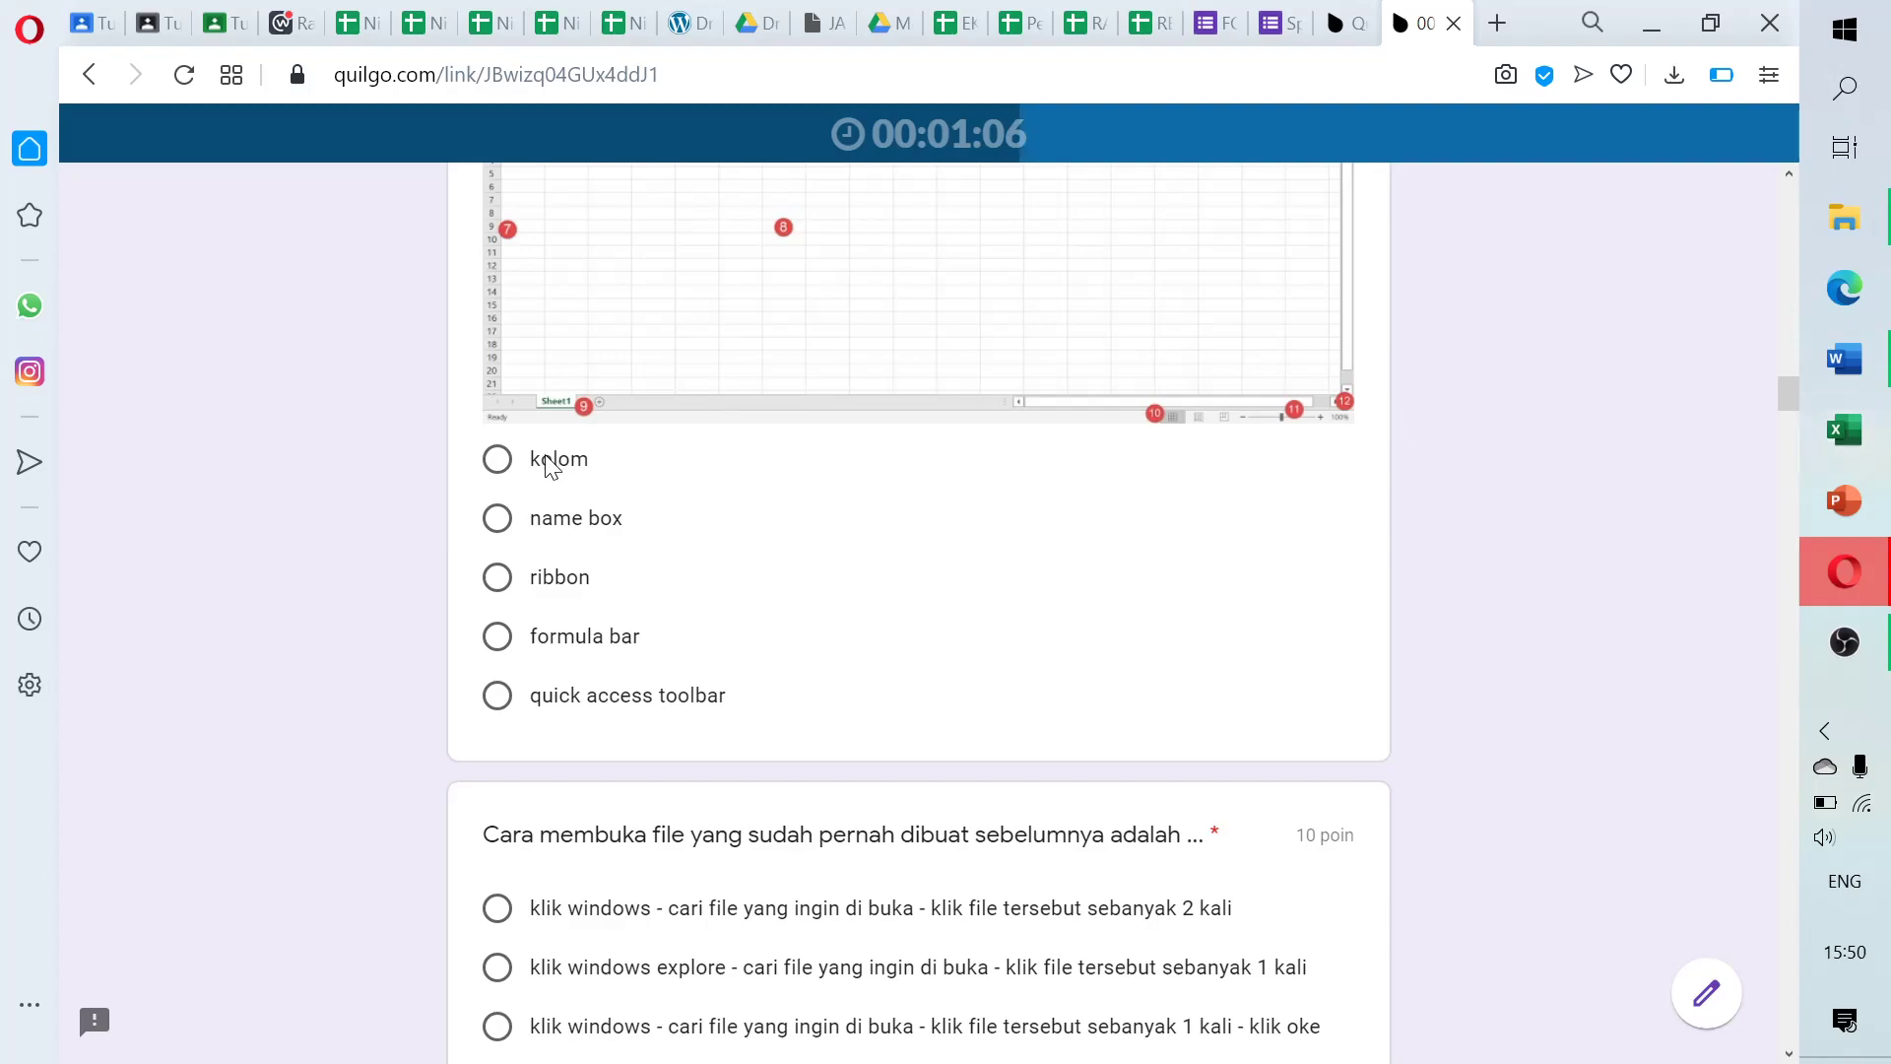
click(499, 522)
click(498, 908)
drag(1786, 396, 1799, 441)
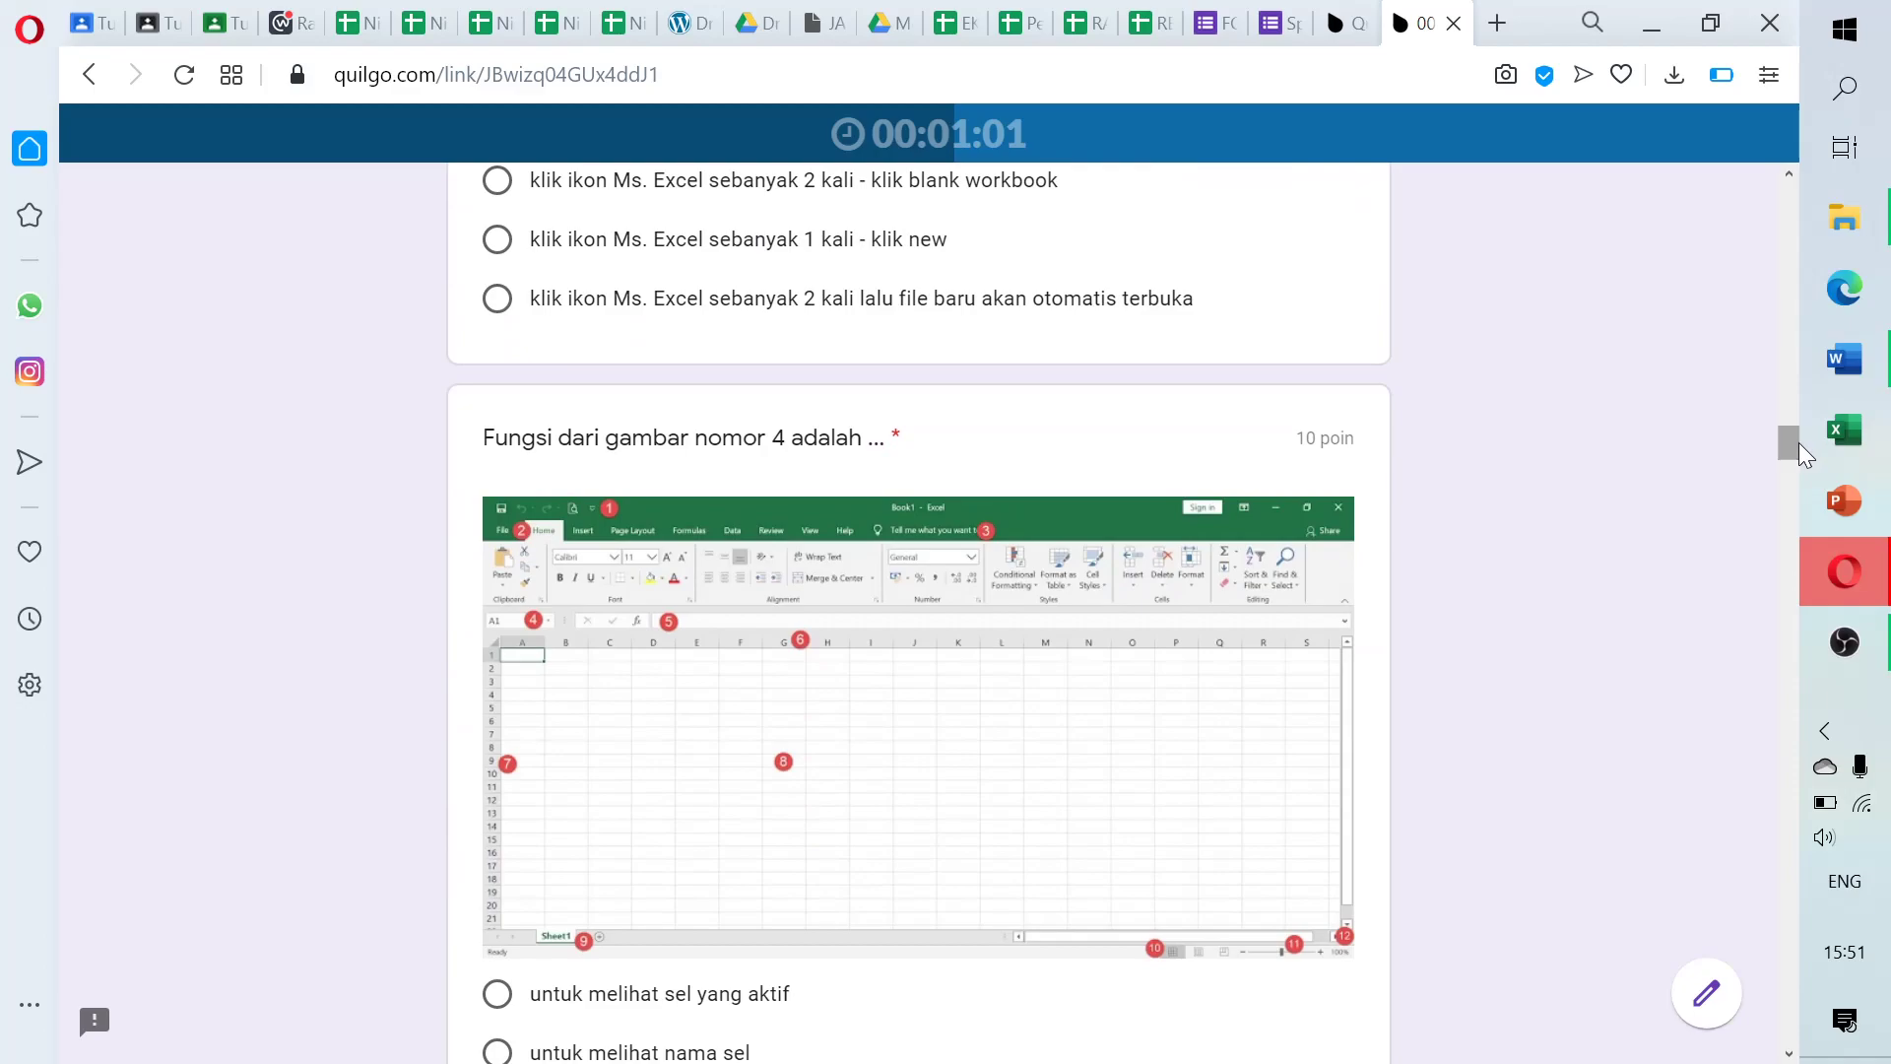
click(498, 298)
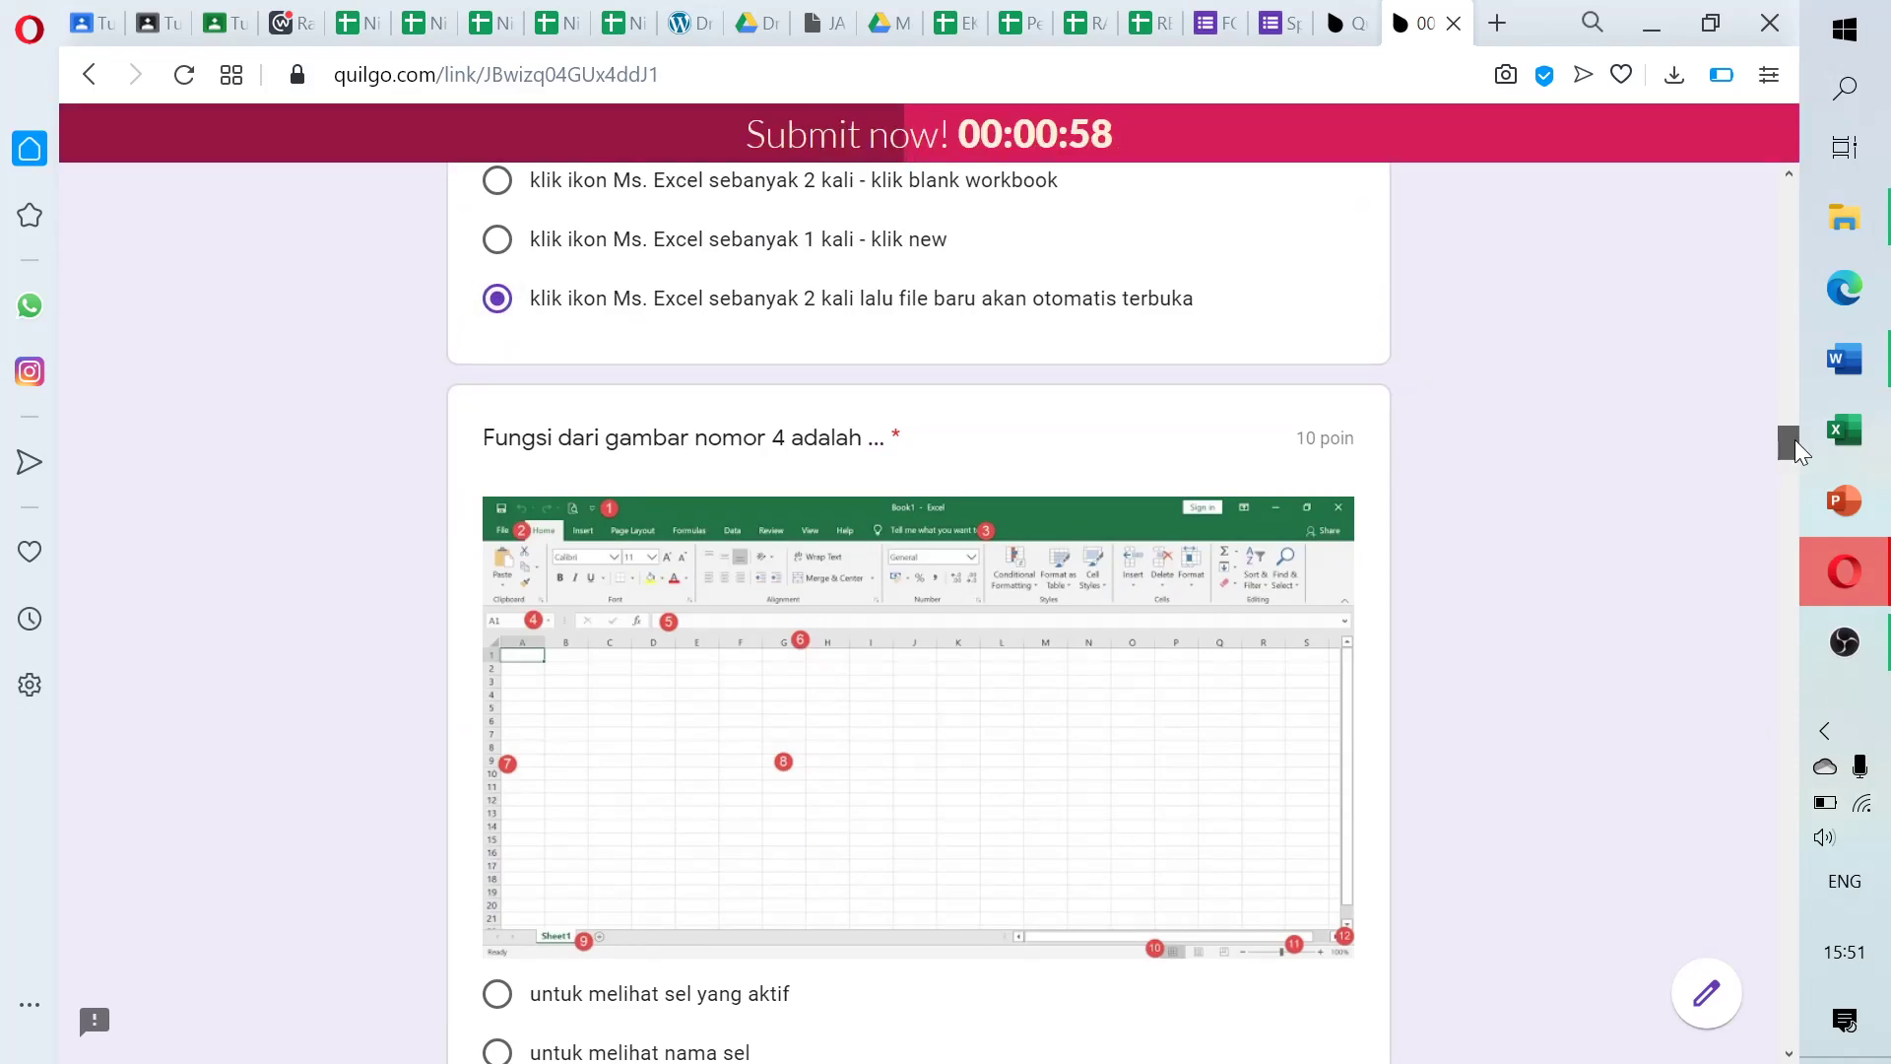
Answer the middle questions: membuat file, office button, File - Save, Kword, and the save/open-file questions
drag(1795, 438, 1795, 475)
click(661, 252)
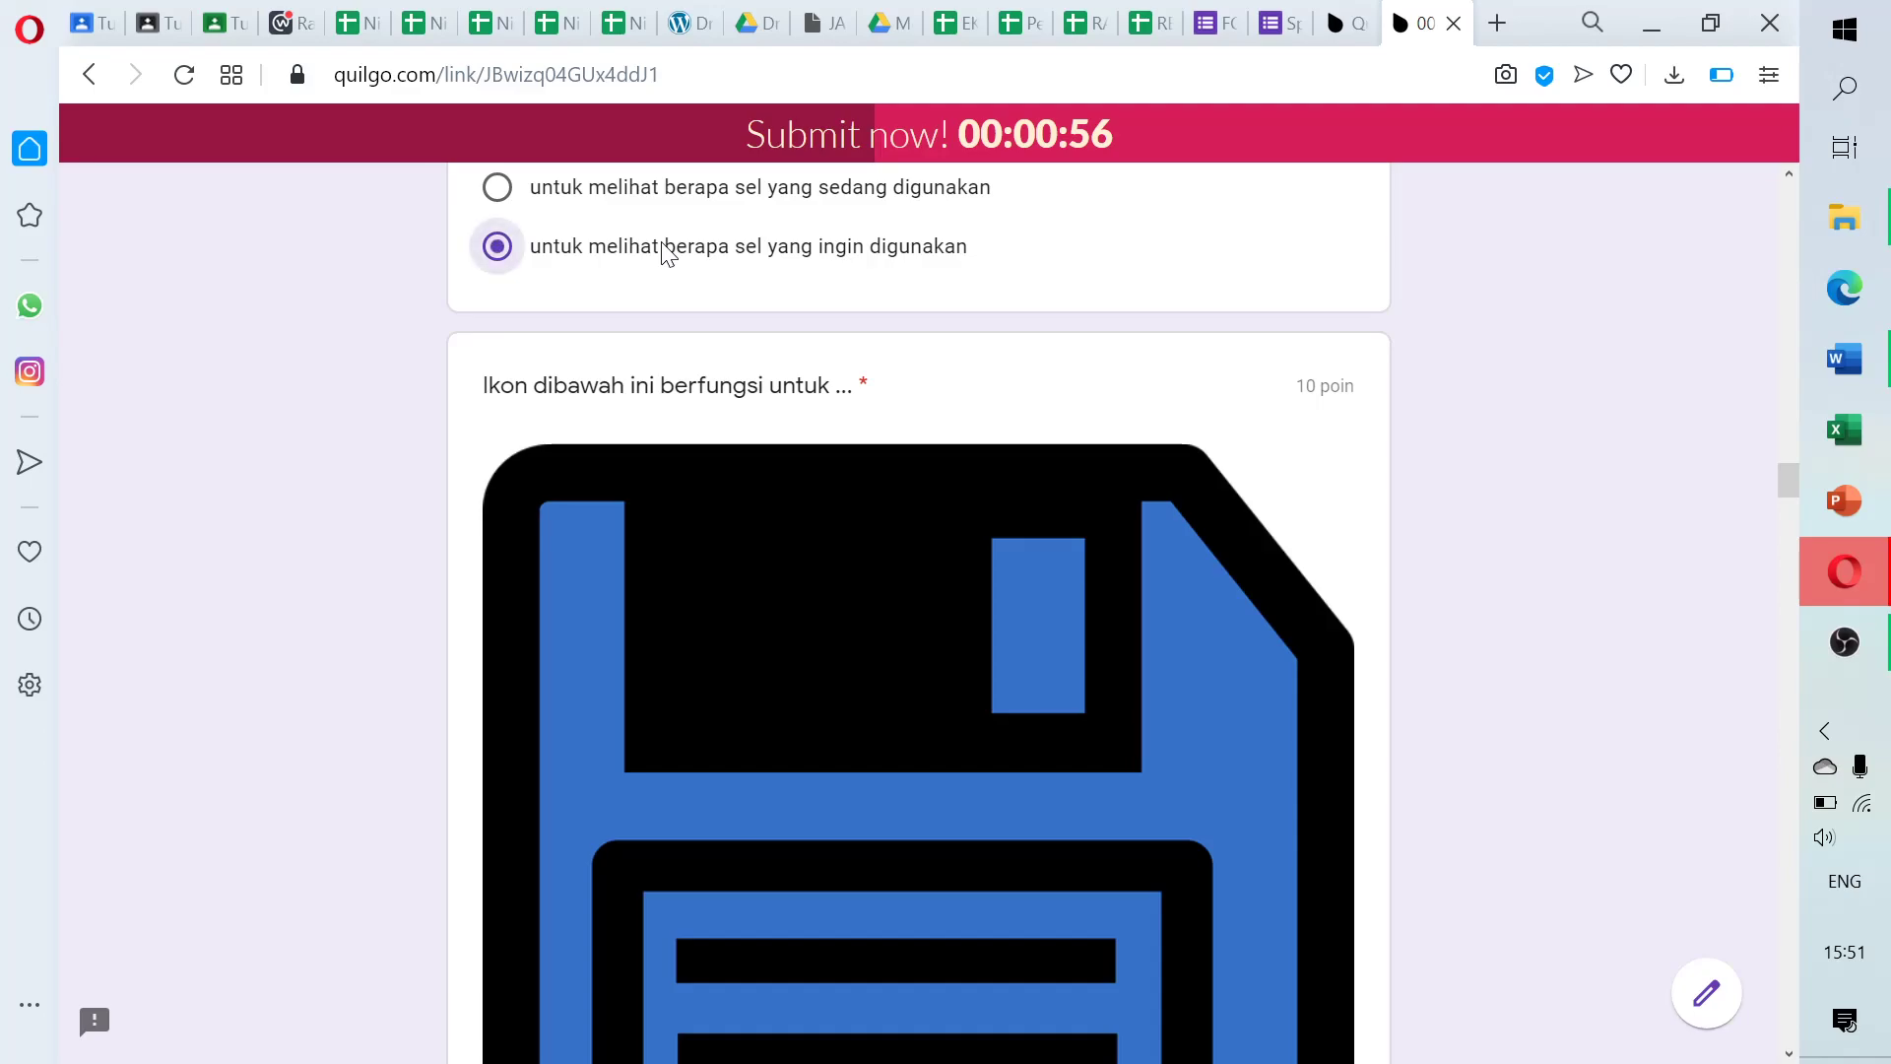
mouse_move(1786, 481)
mouse_down()
mouse_move(1788, 544)
mouse_move(1789, 512)
mouse_up()
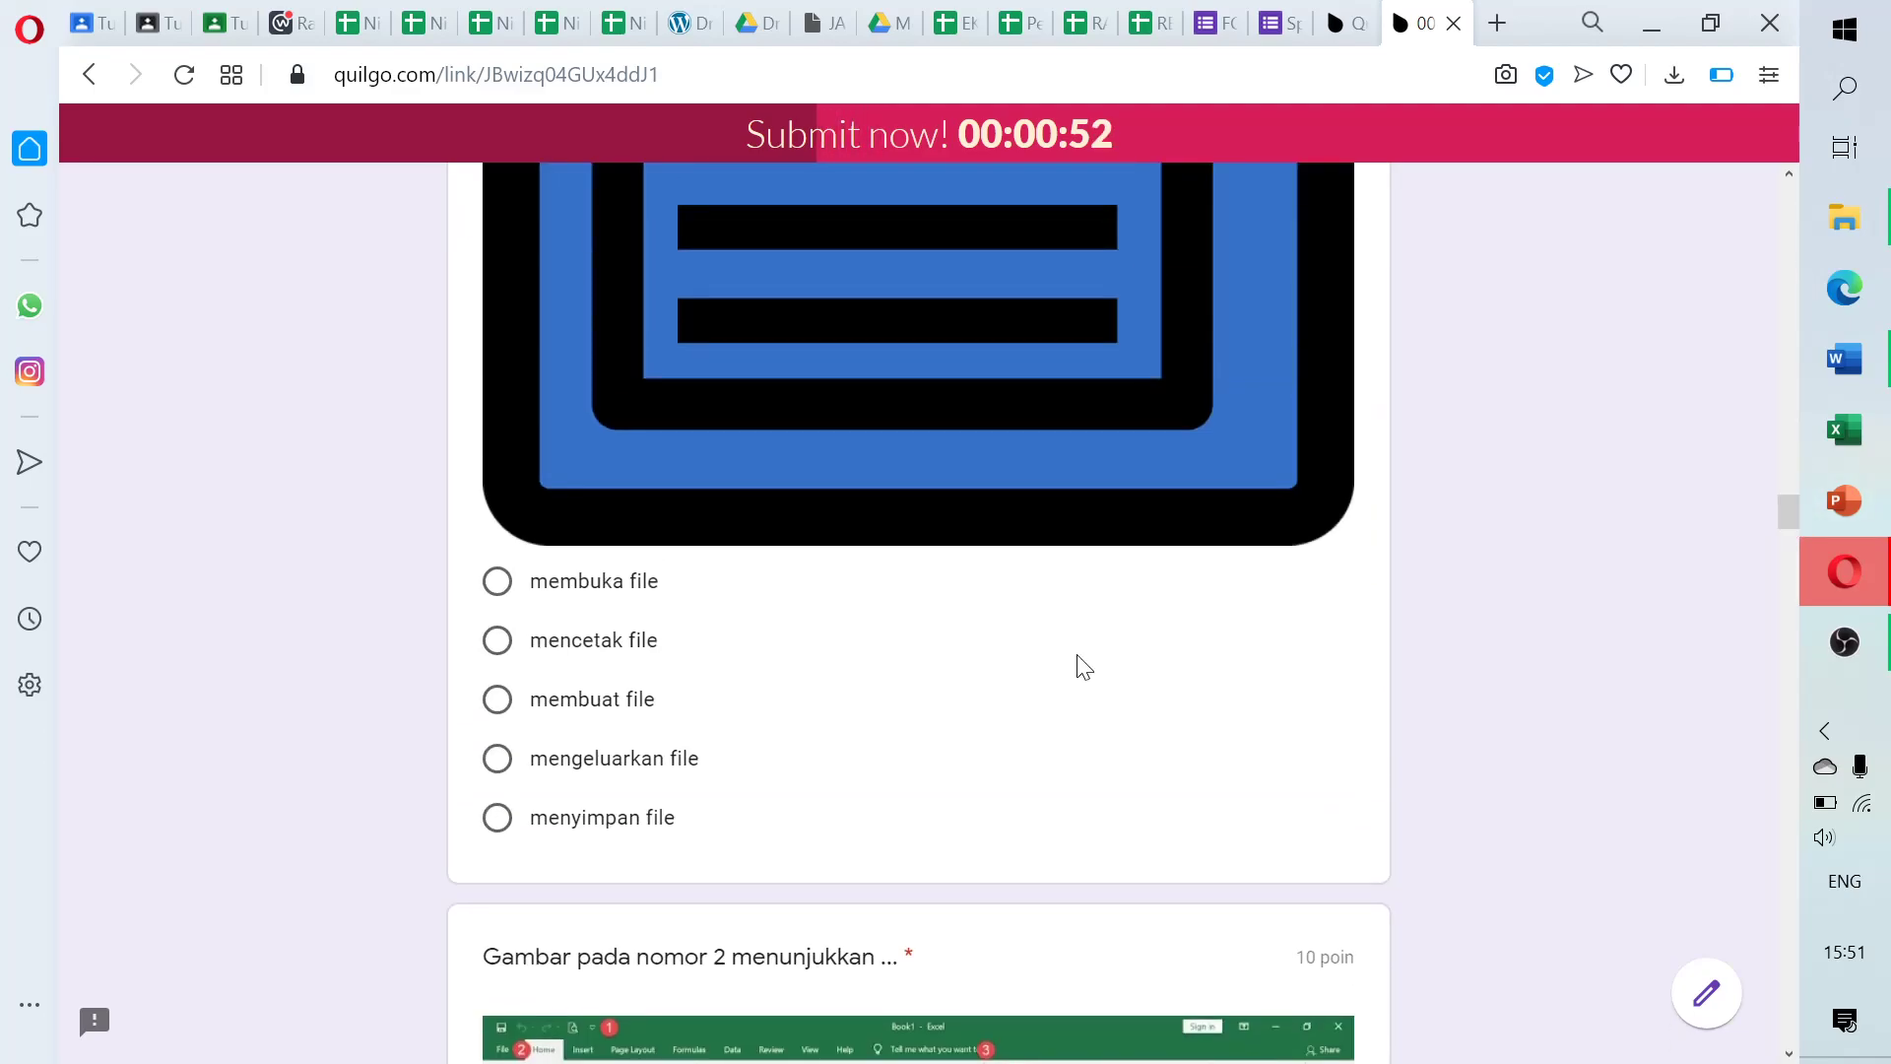
click(496, 700)
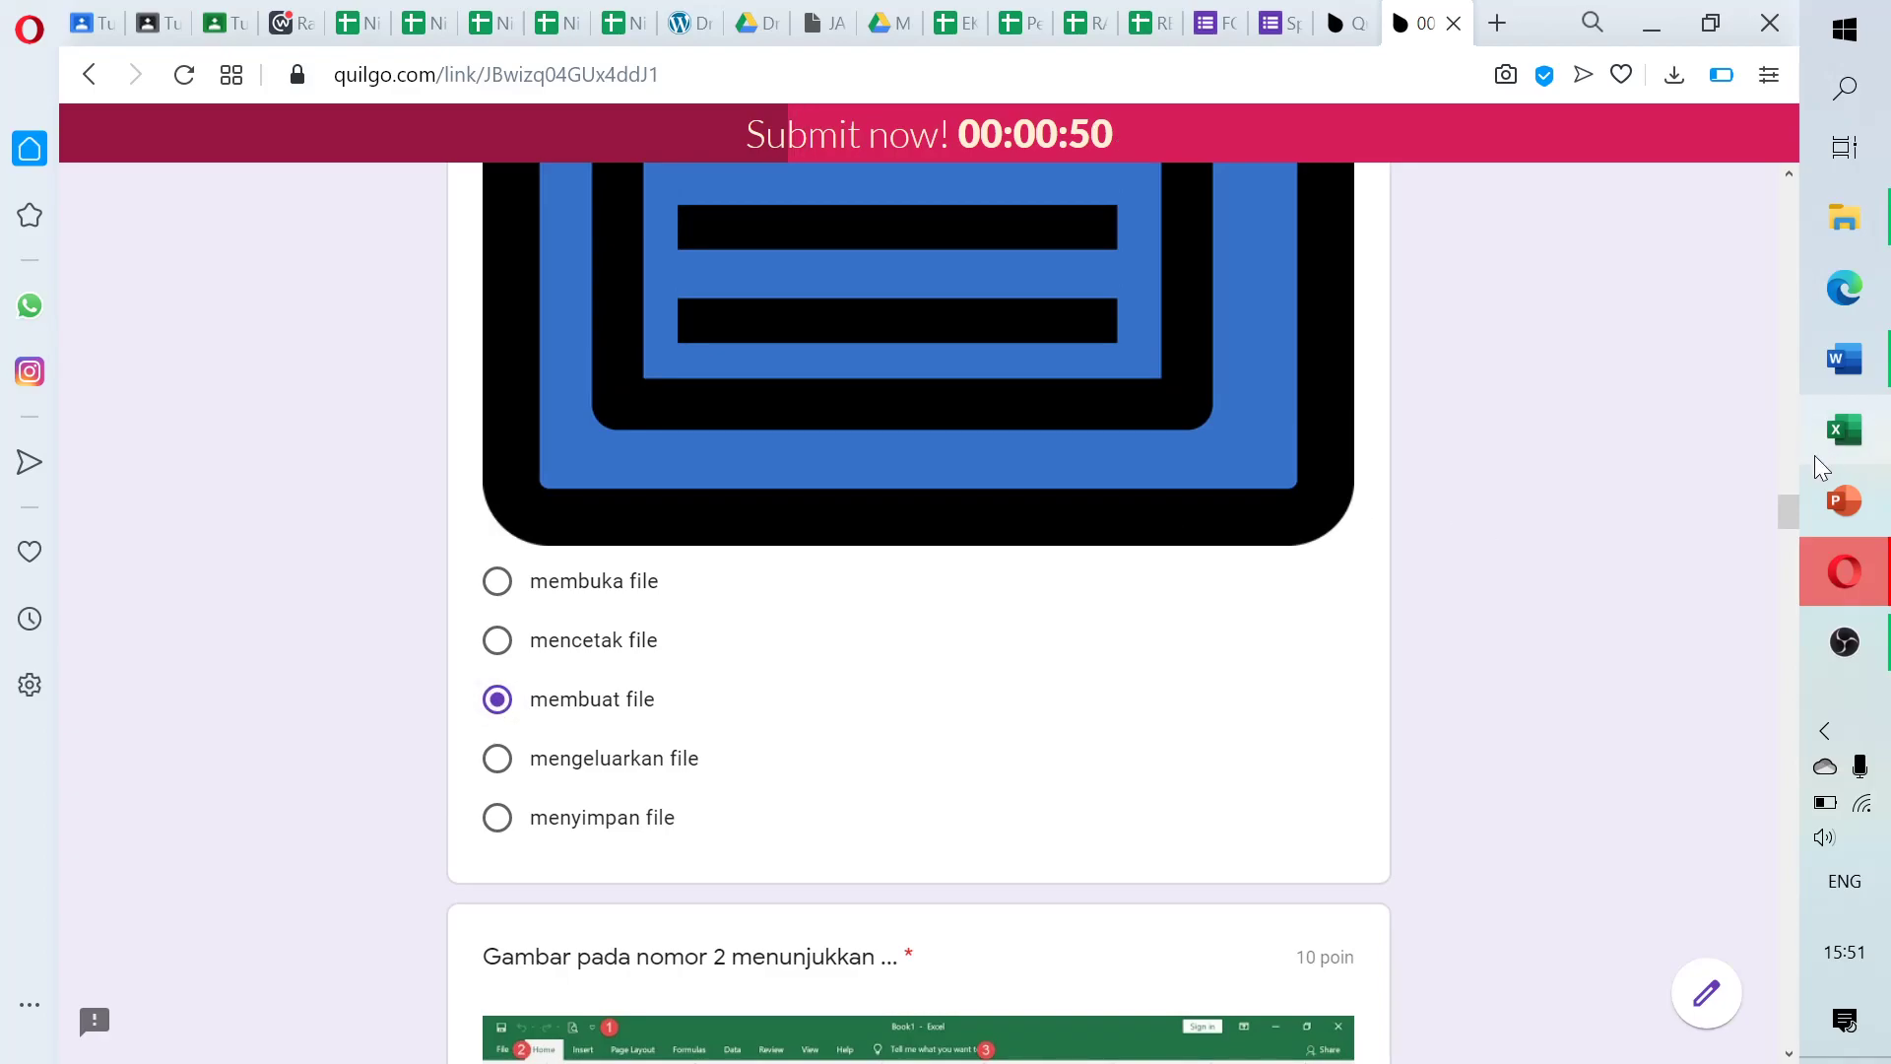
drag(1787, 505, 1793, 551)
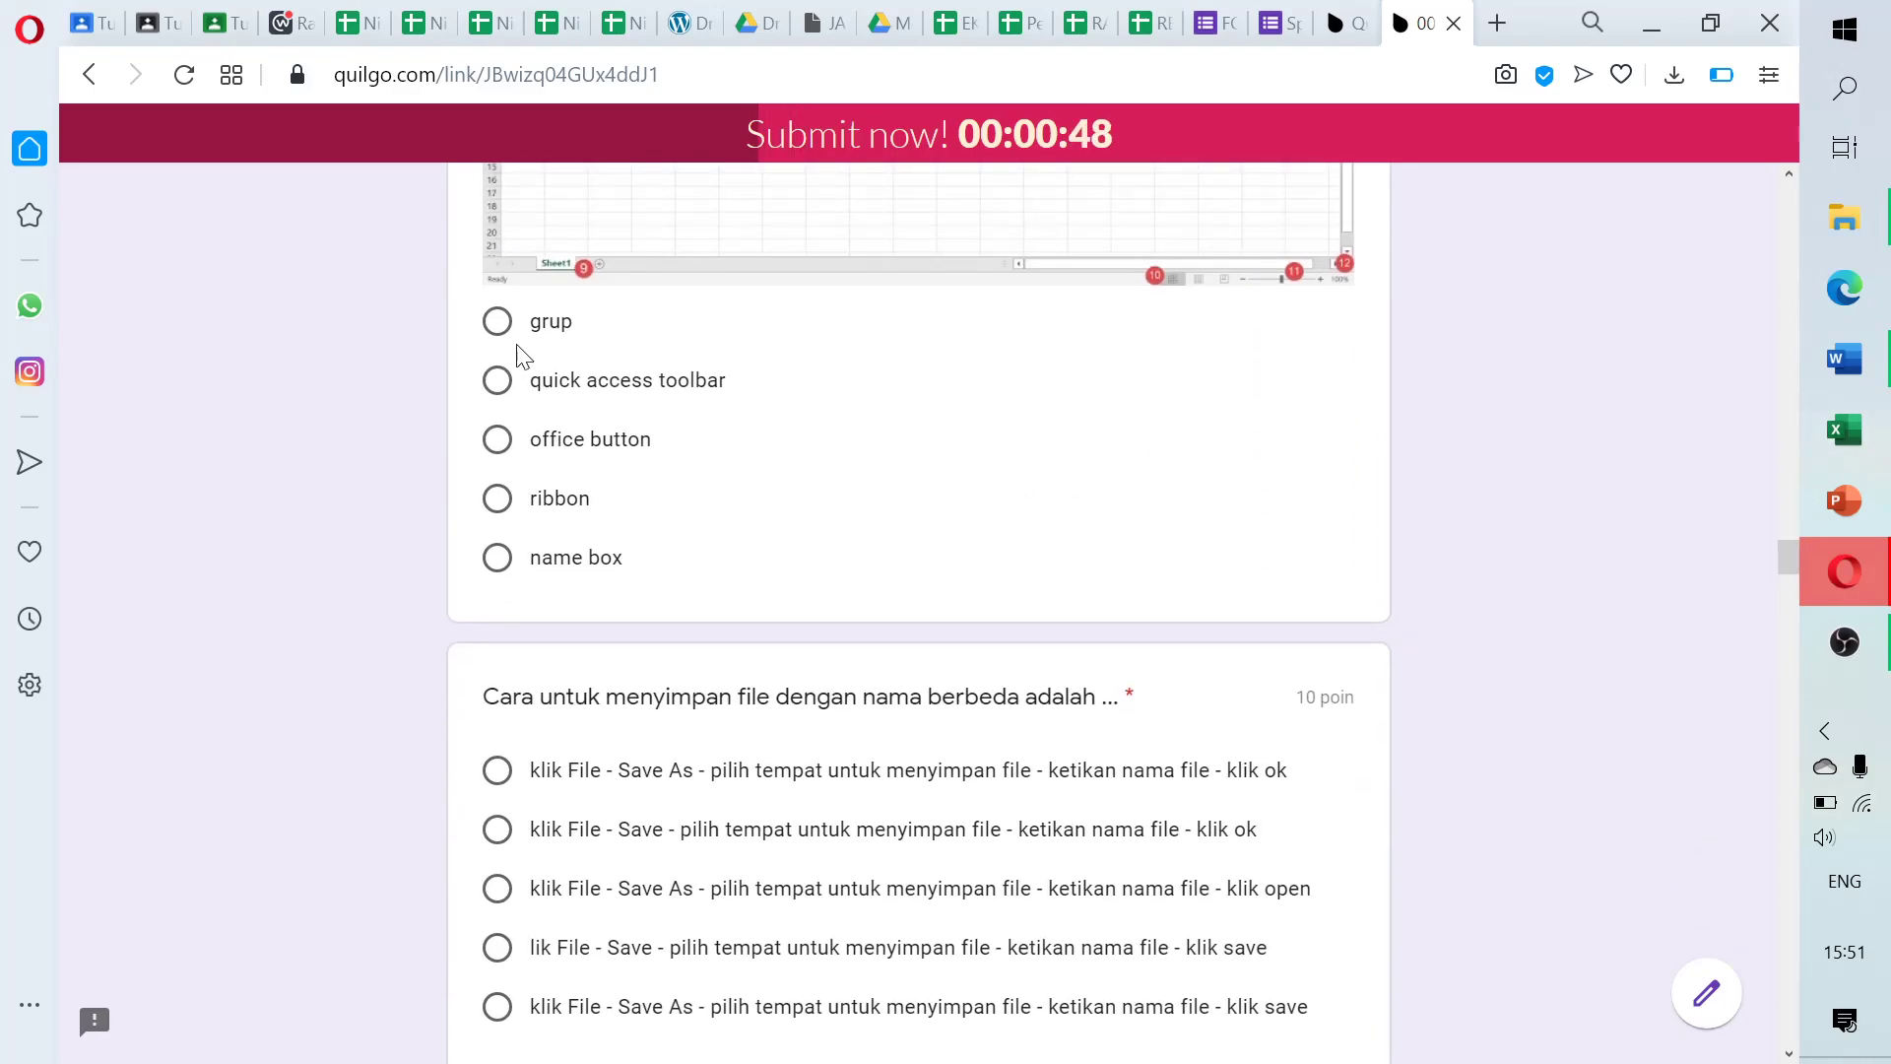
click(499, 442)
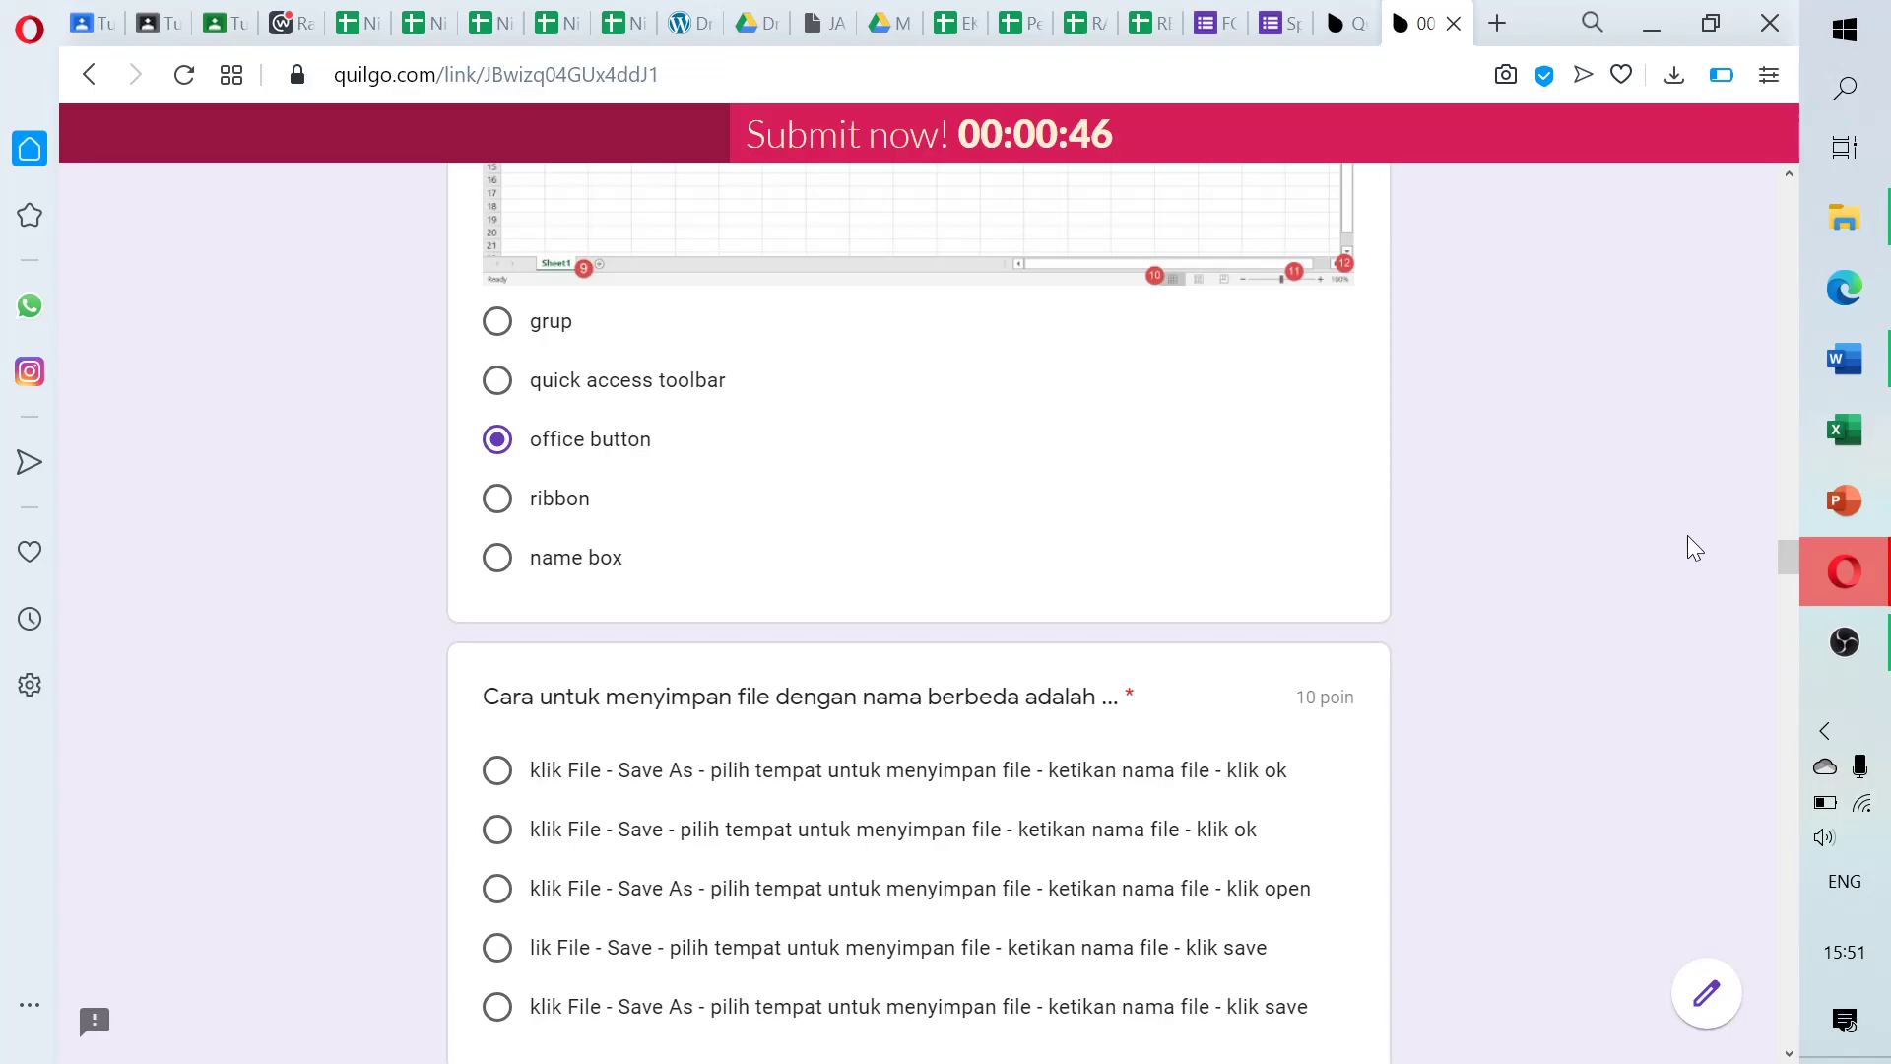
drag(1788, 553, 1794, 577)
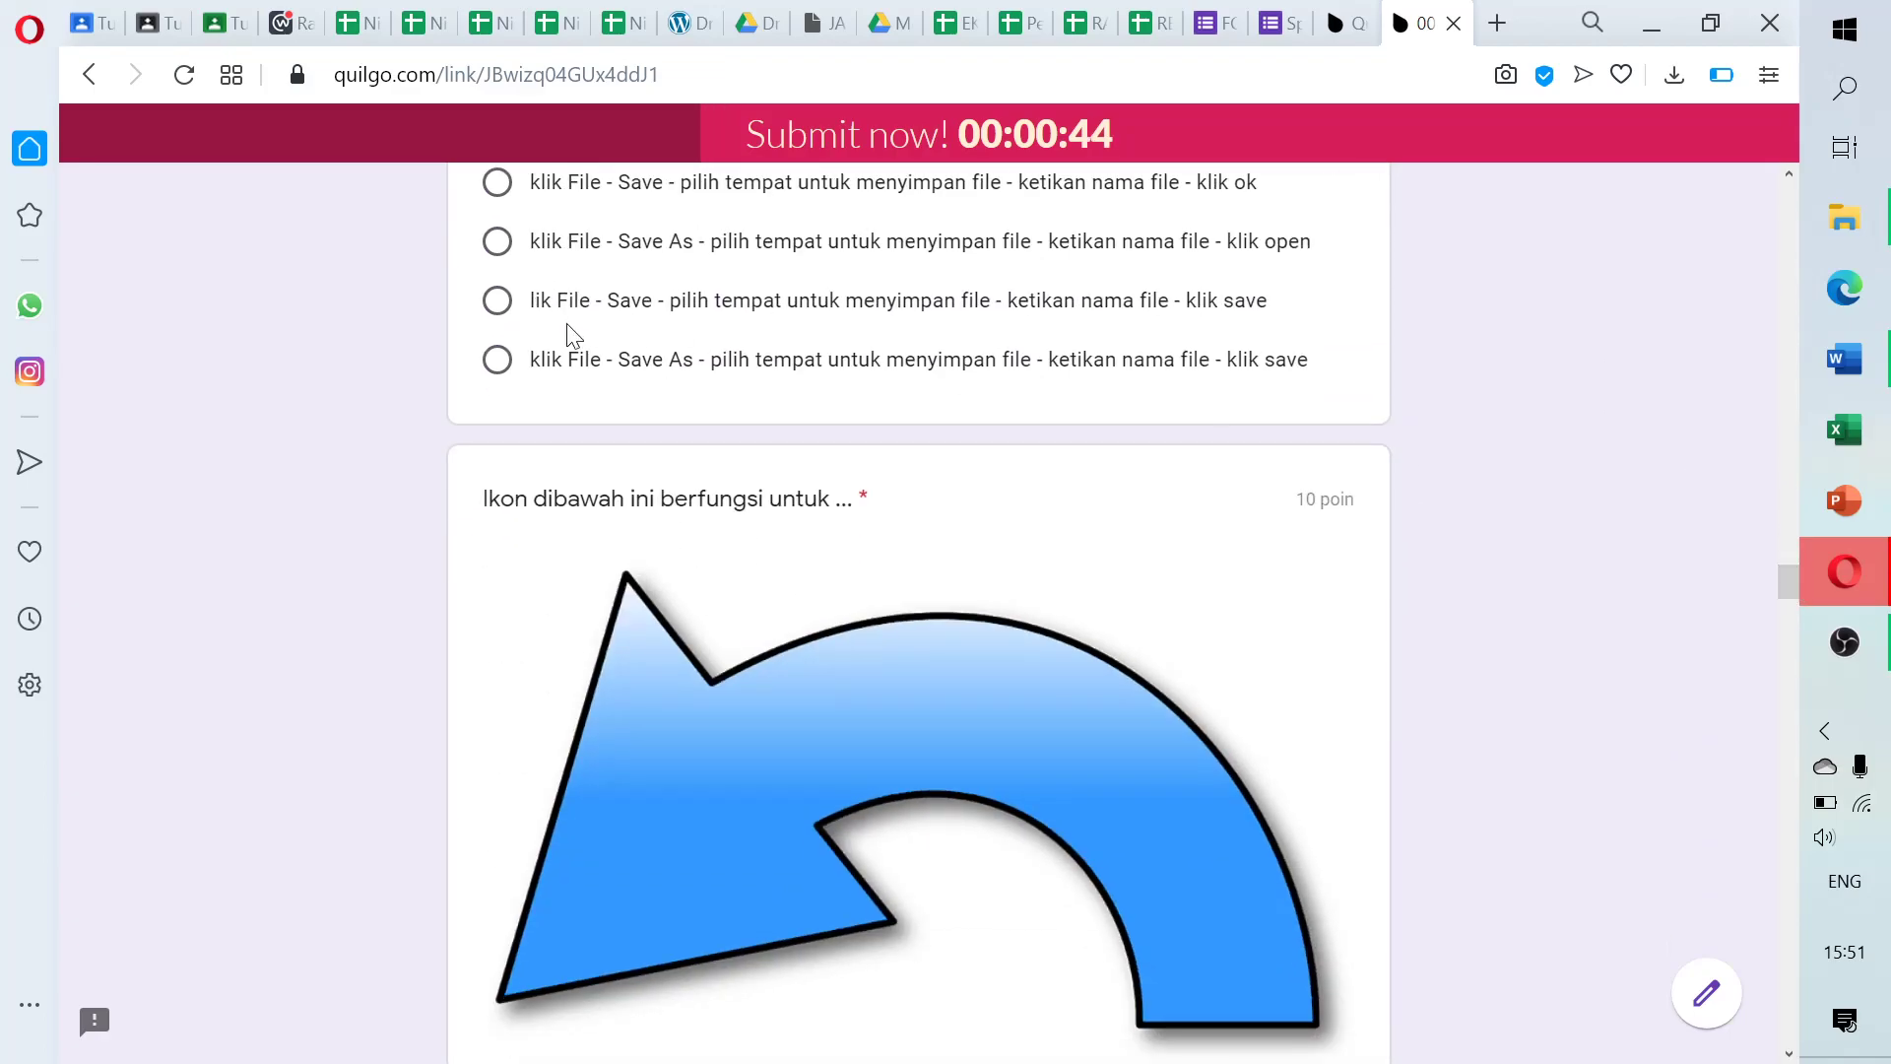
click(498, 301)
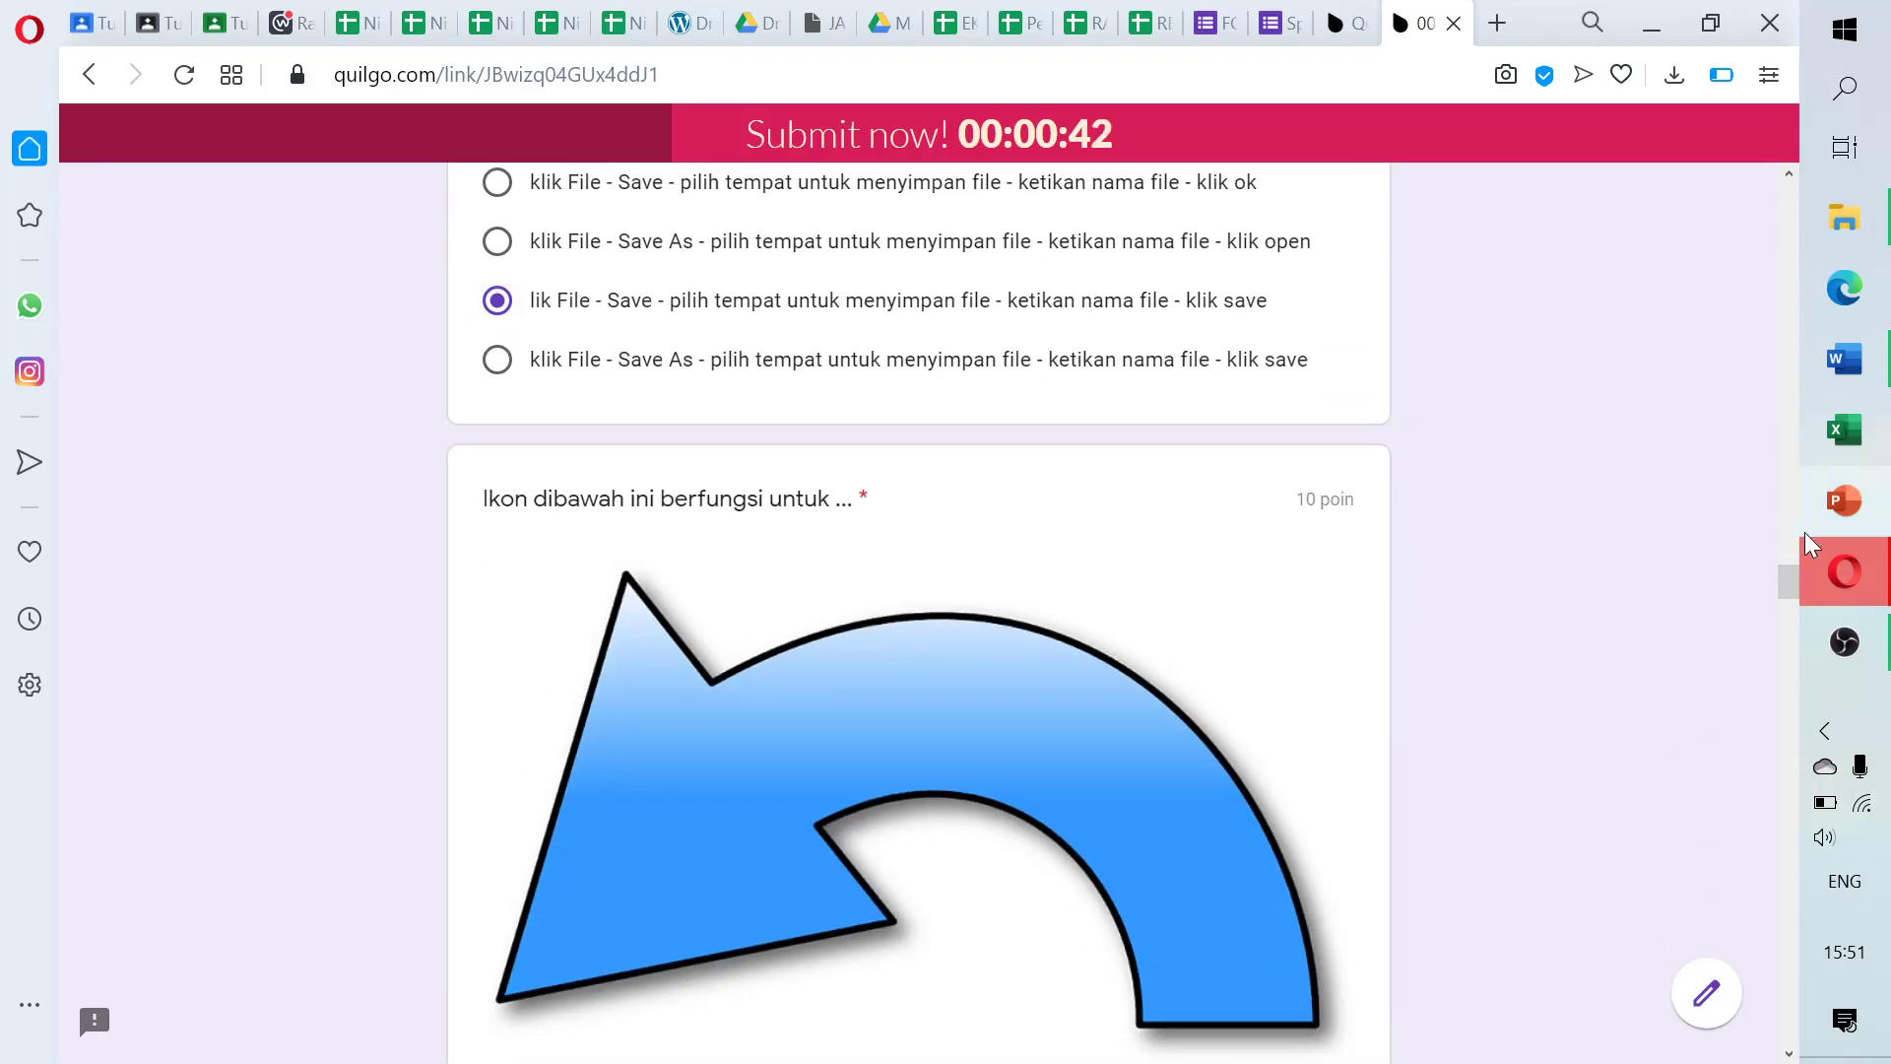
drag(1782, 593, 1787, 622)
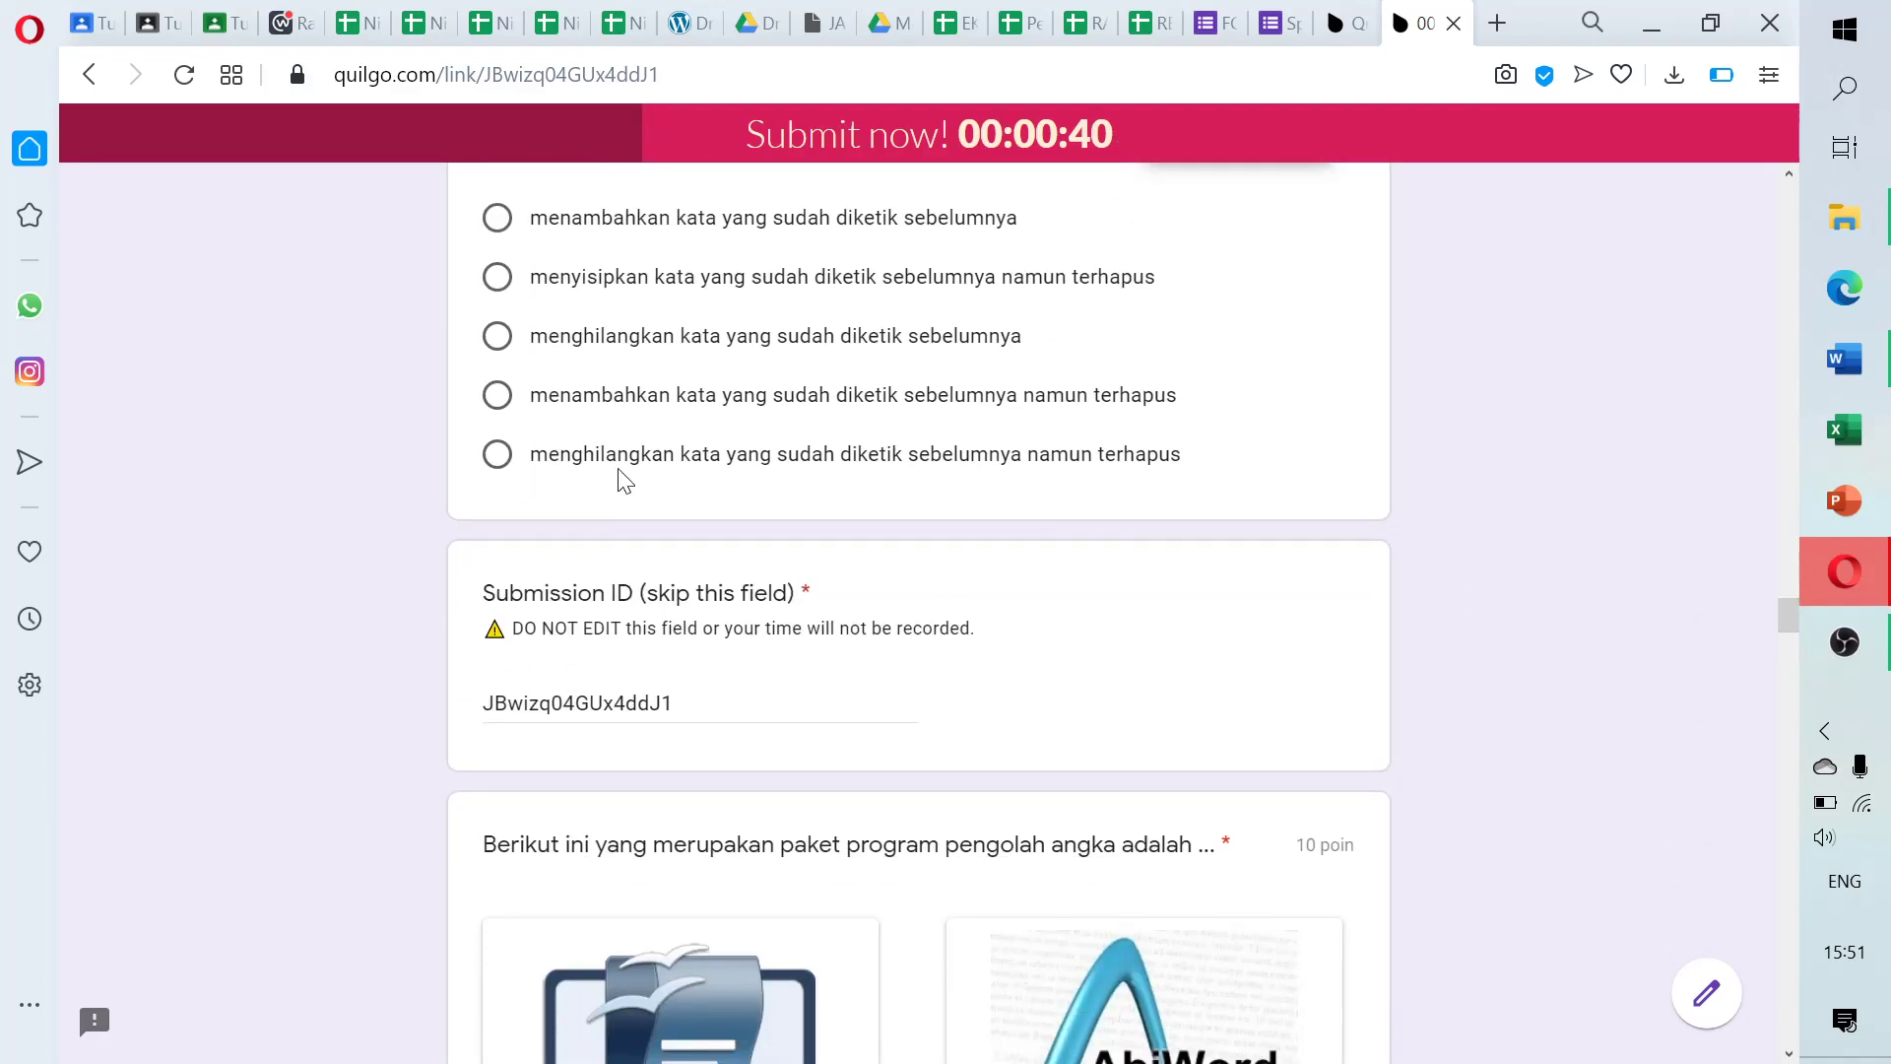
click(497, 394)
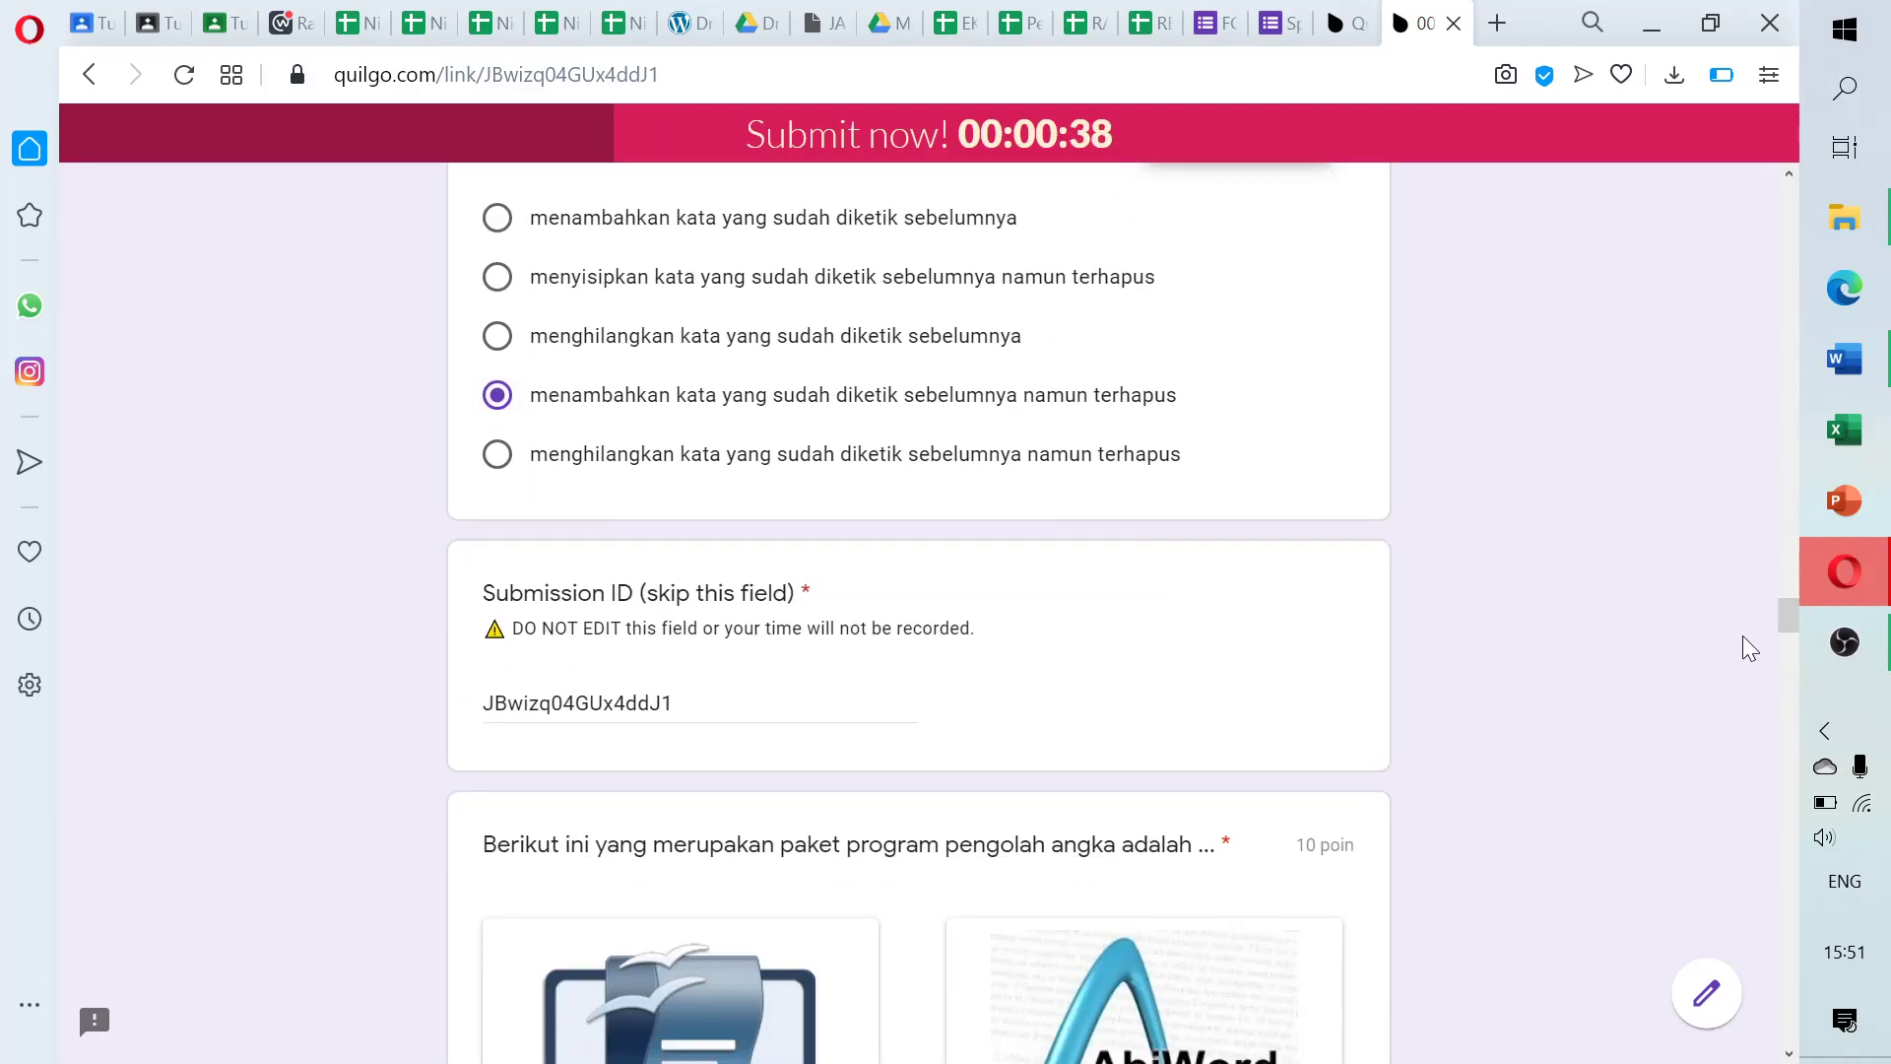
drag(1791, 617, 1791, 653)
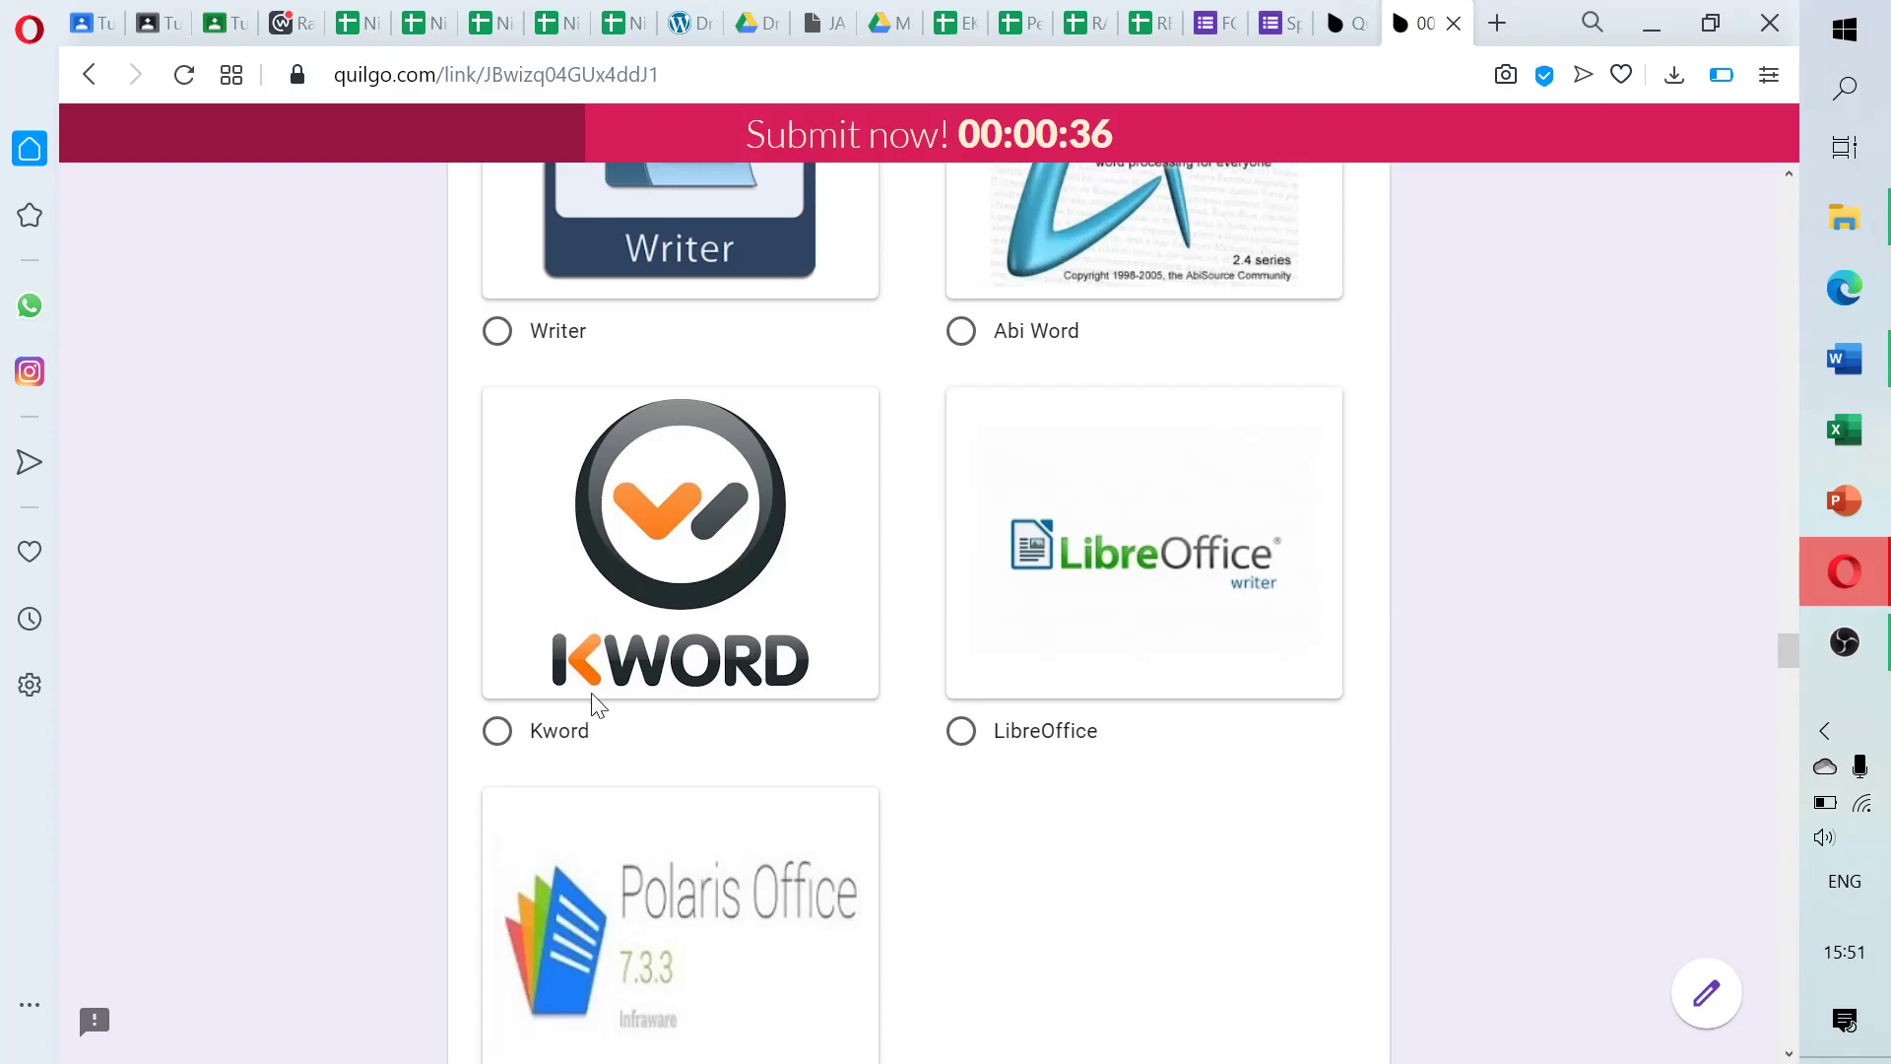
click(495, 730)
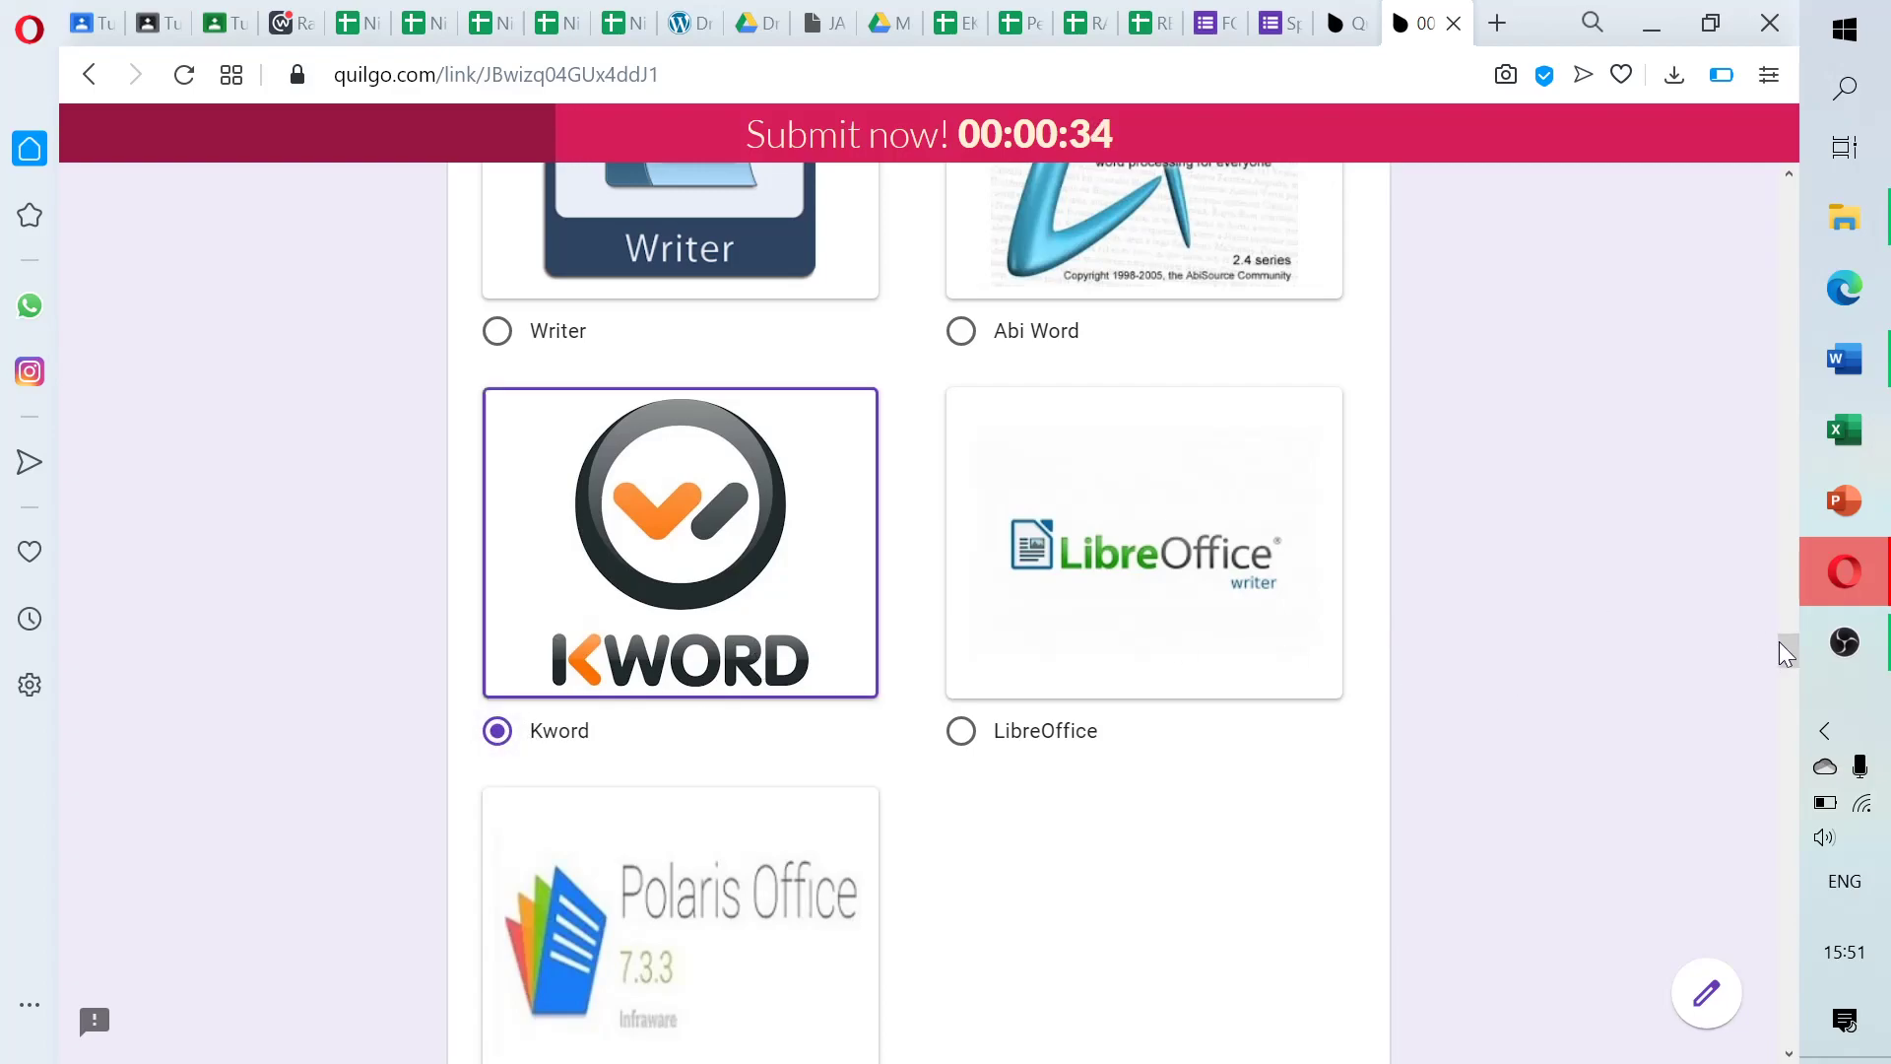
drag(1793, 647, 1793, 688)
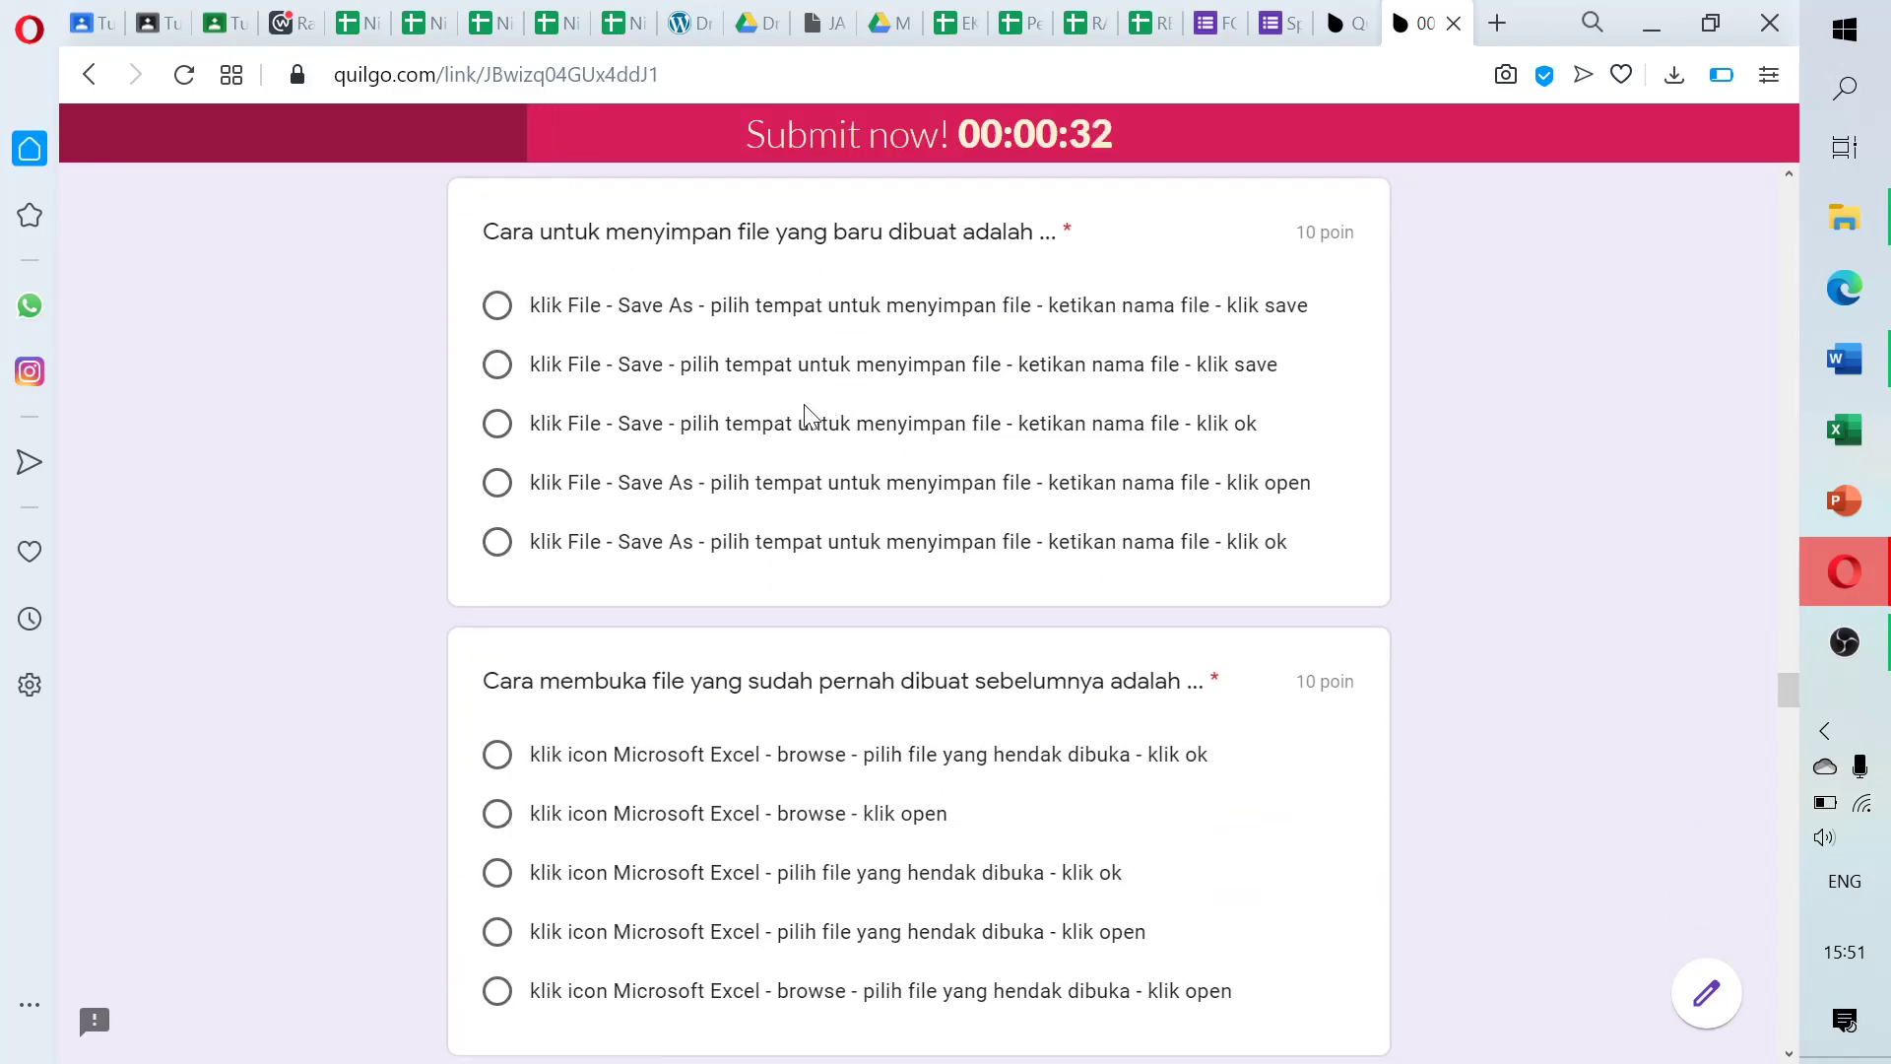
click(634, 433)
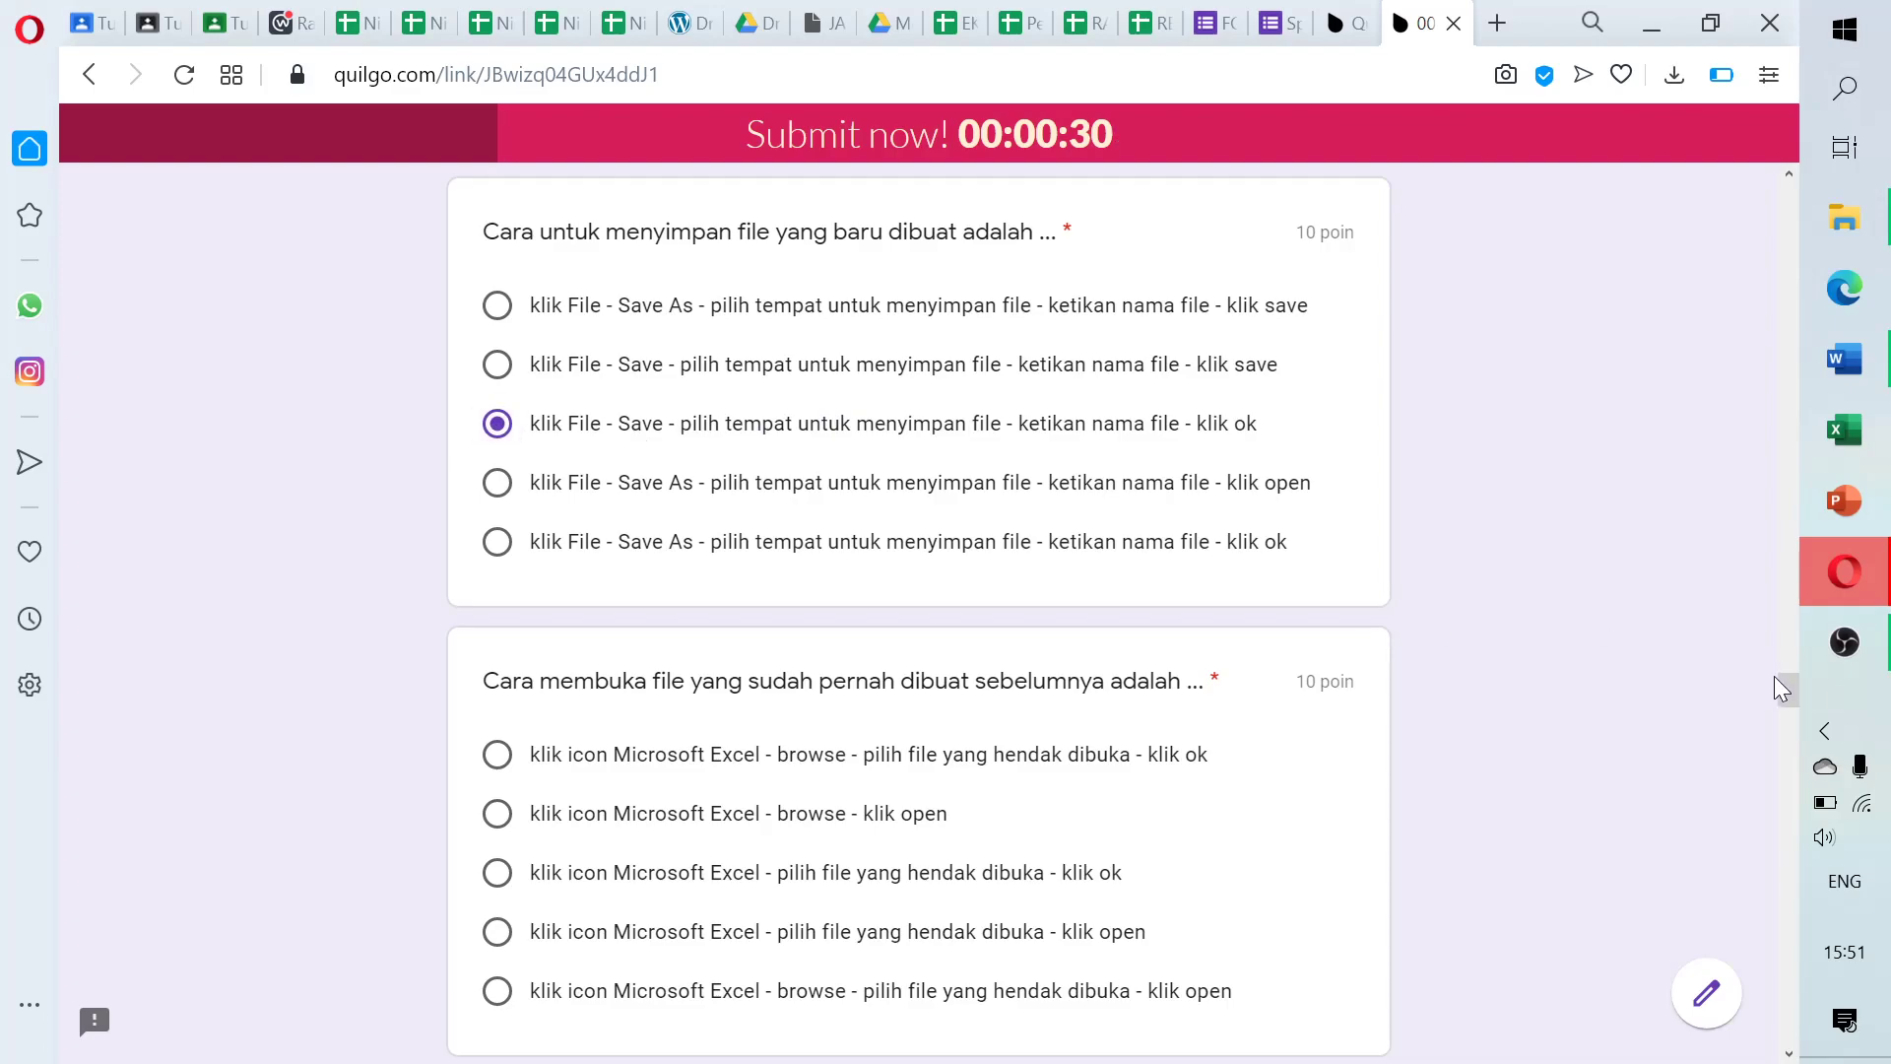
drag(1786, 689, 1787, 711)
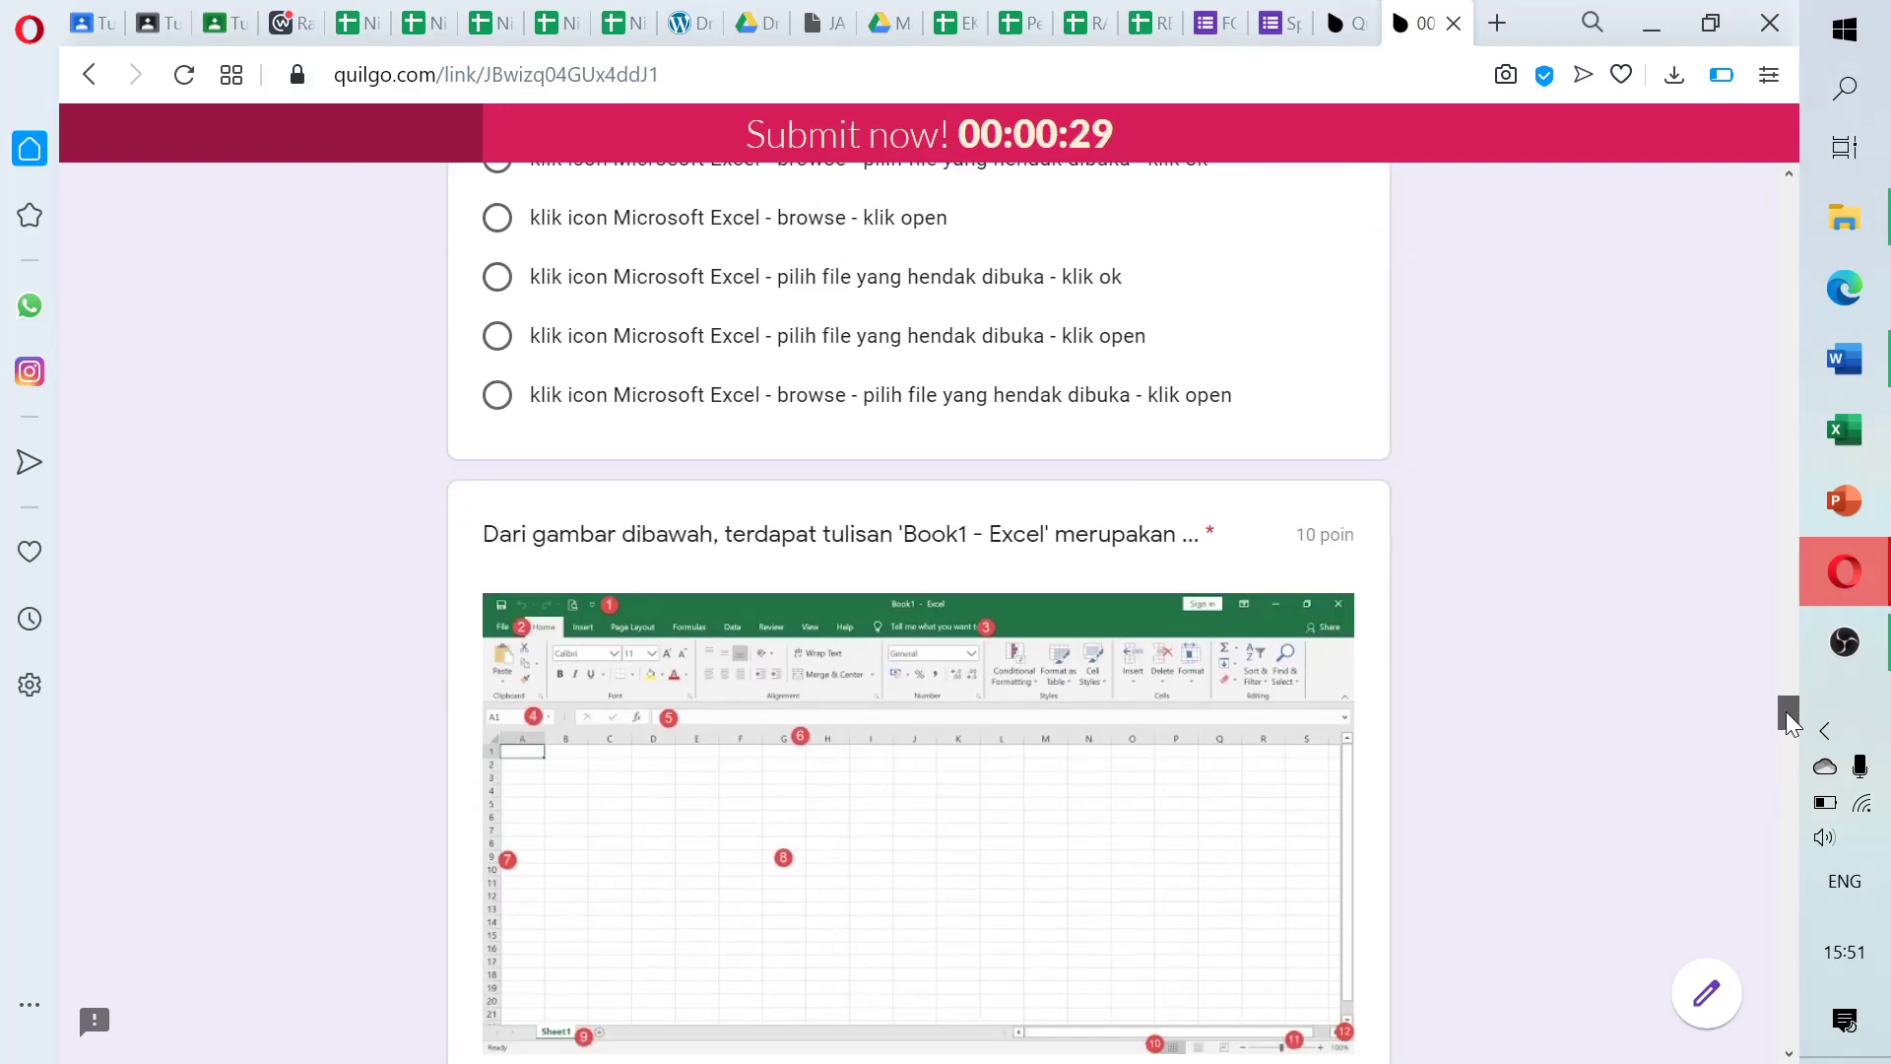
click(506, 287)
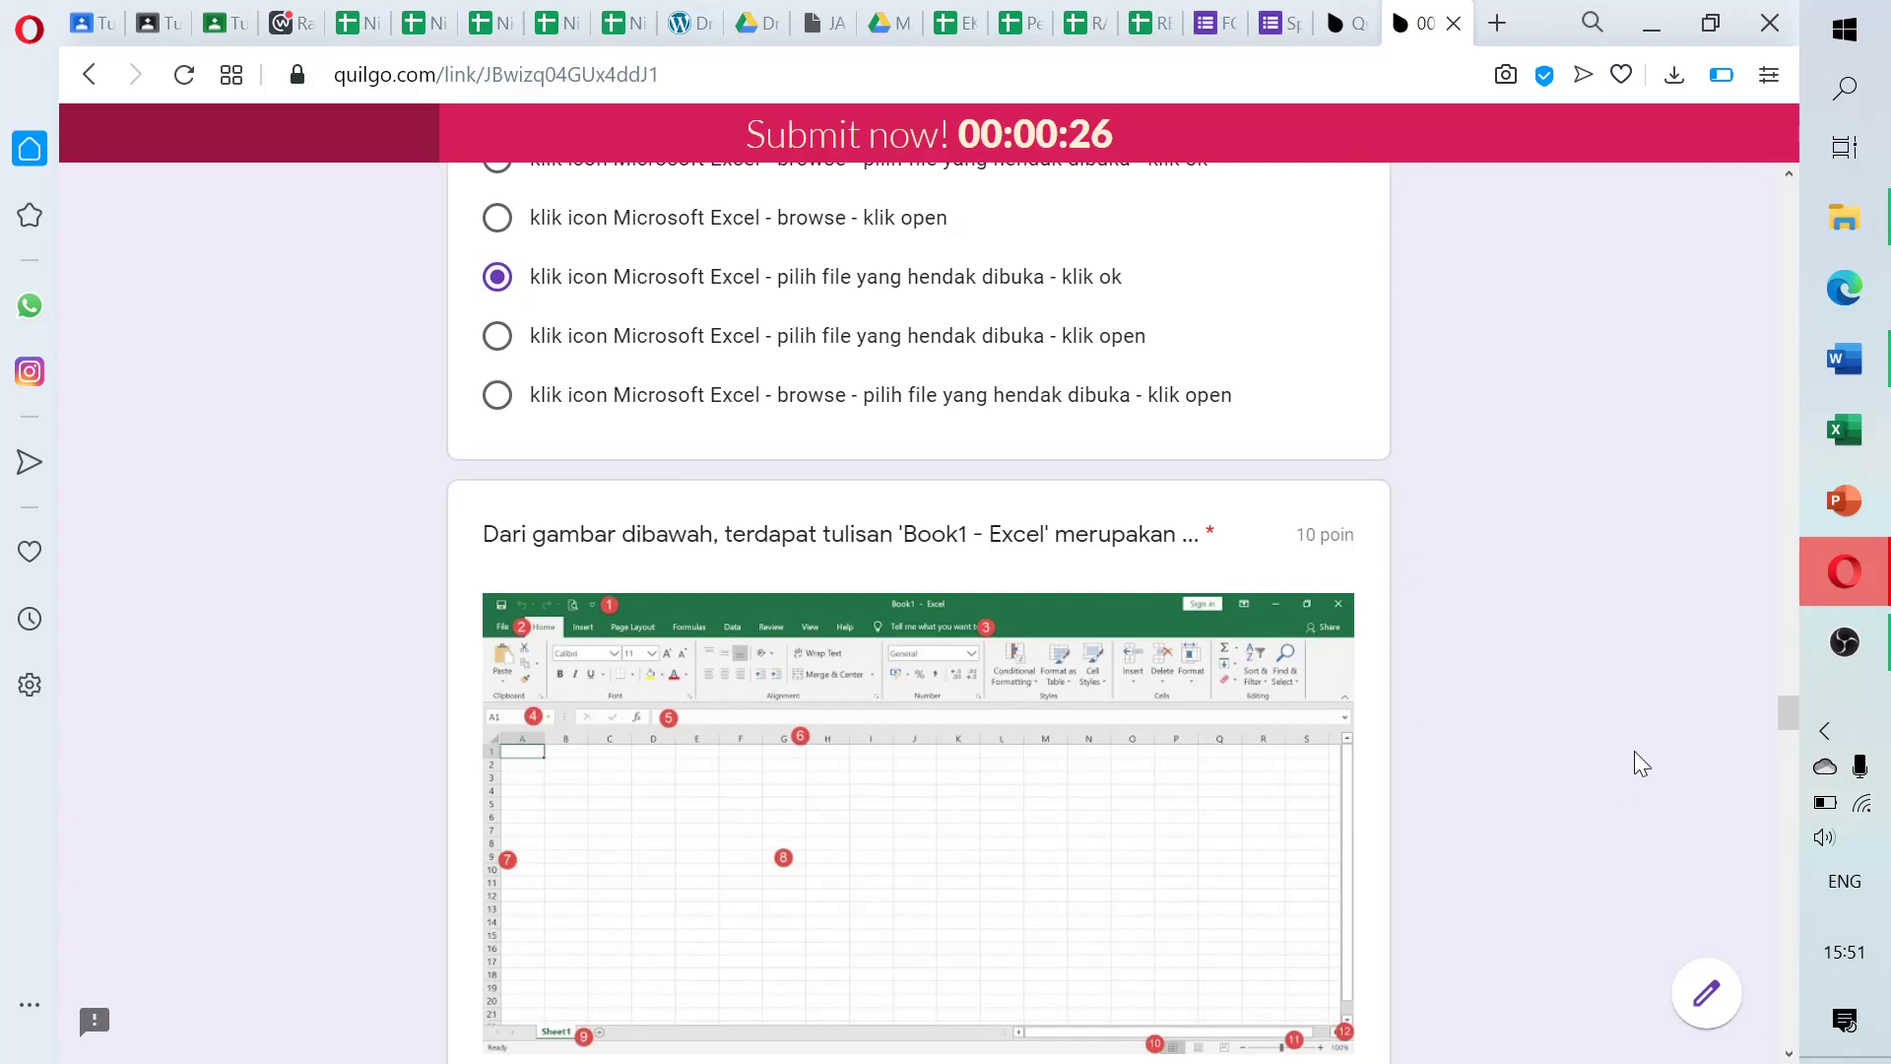
Answer later questions: title name, ribbon, sel, Office Button open, and the two toolbar questions
scroll(1787, 744, down, 2)
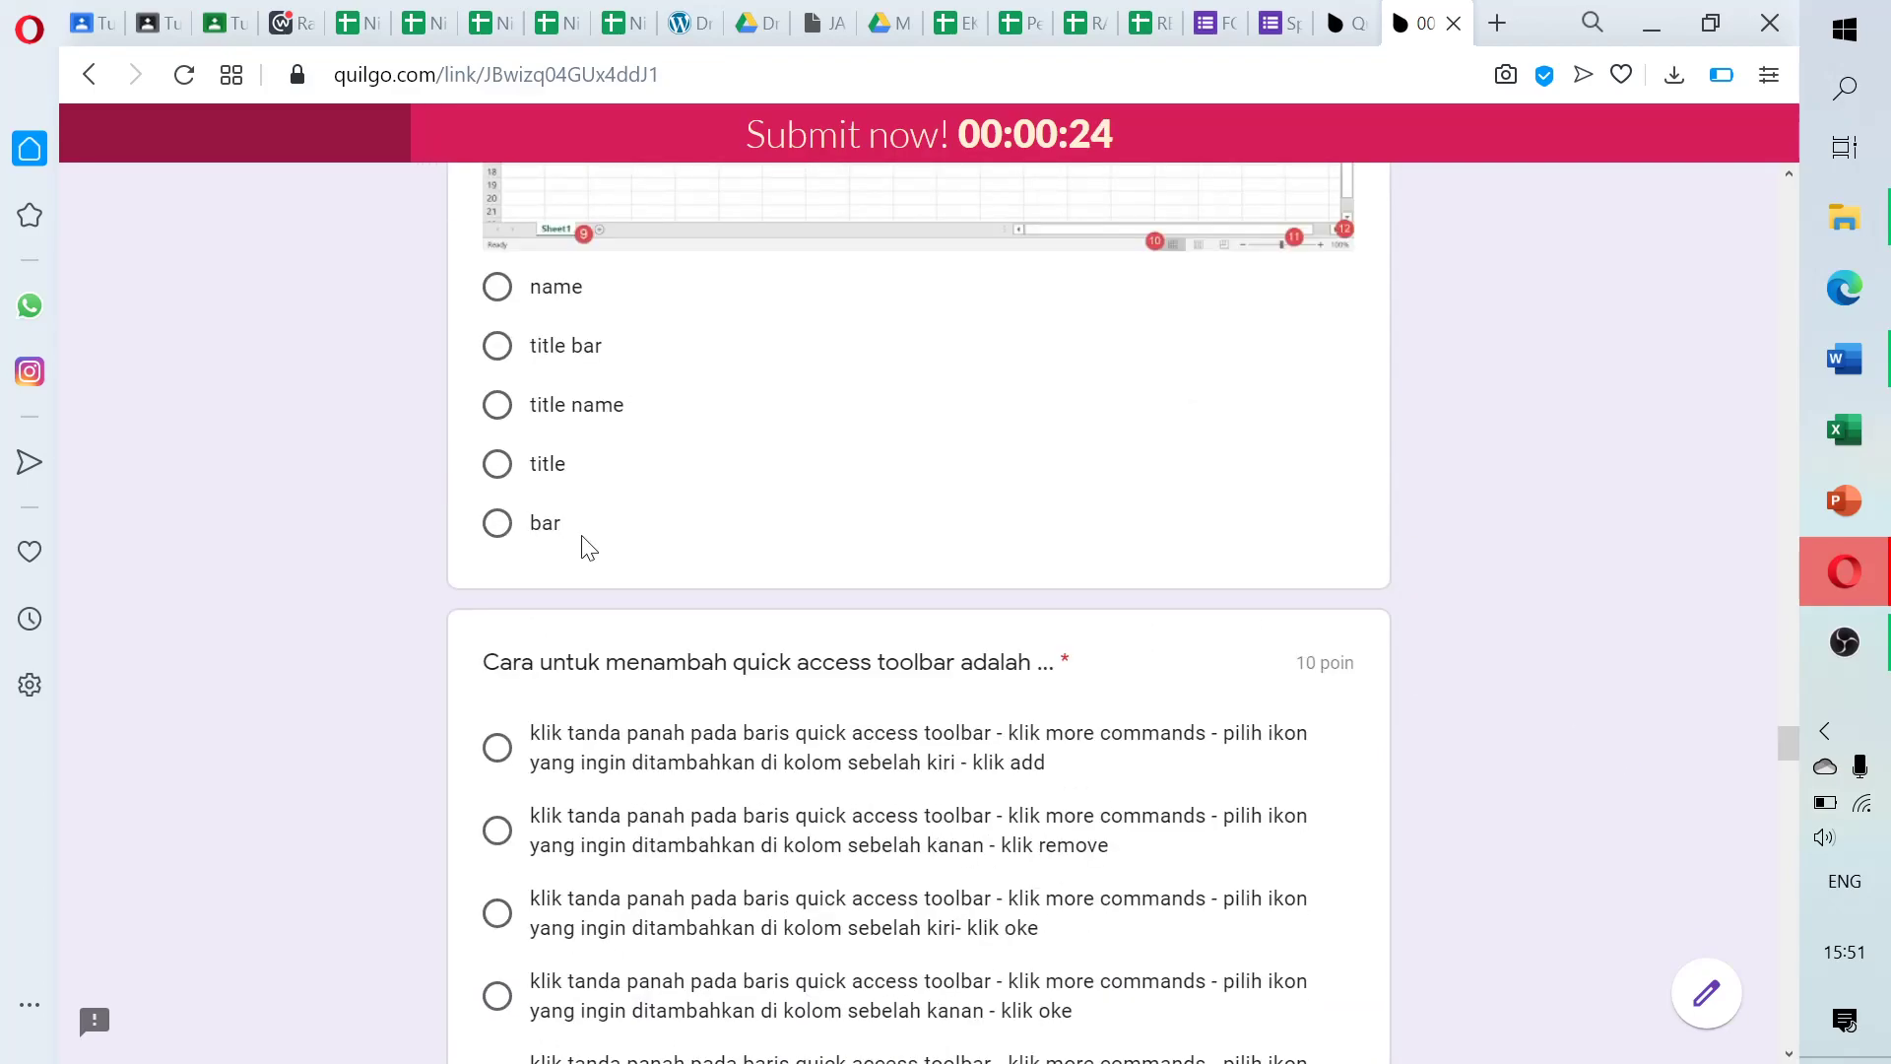
click(498, 405)
click(496, 747)
drag(1269, 732, 1045, 762)
scroll(1793, 748, down, 9)
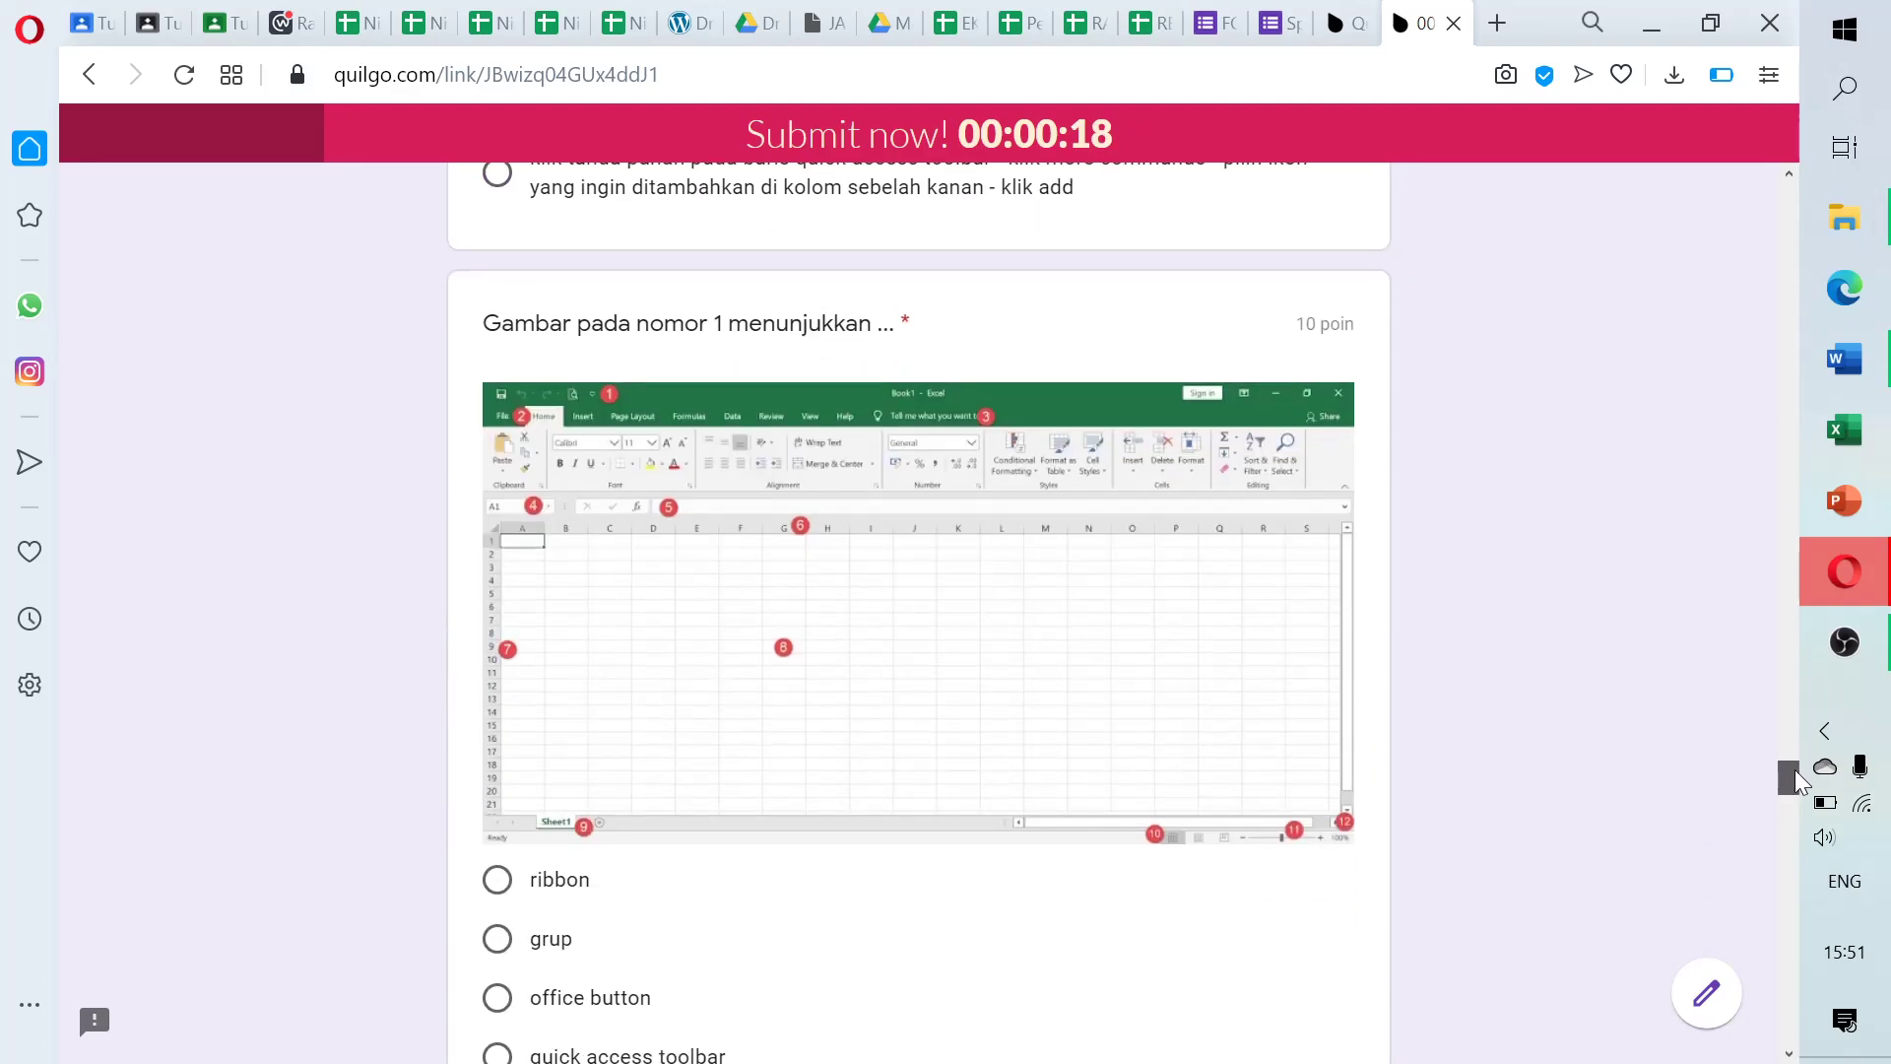
click(495, 880)
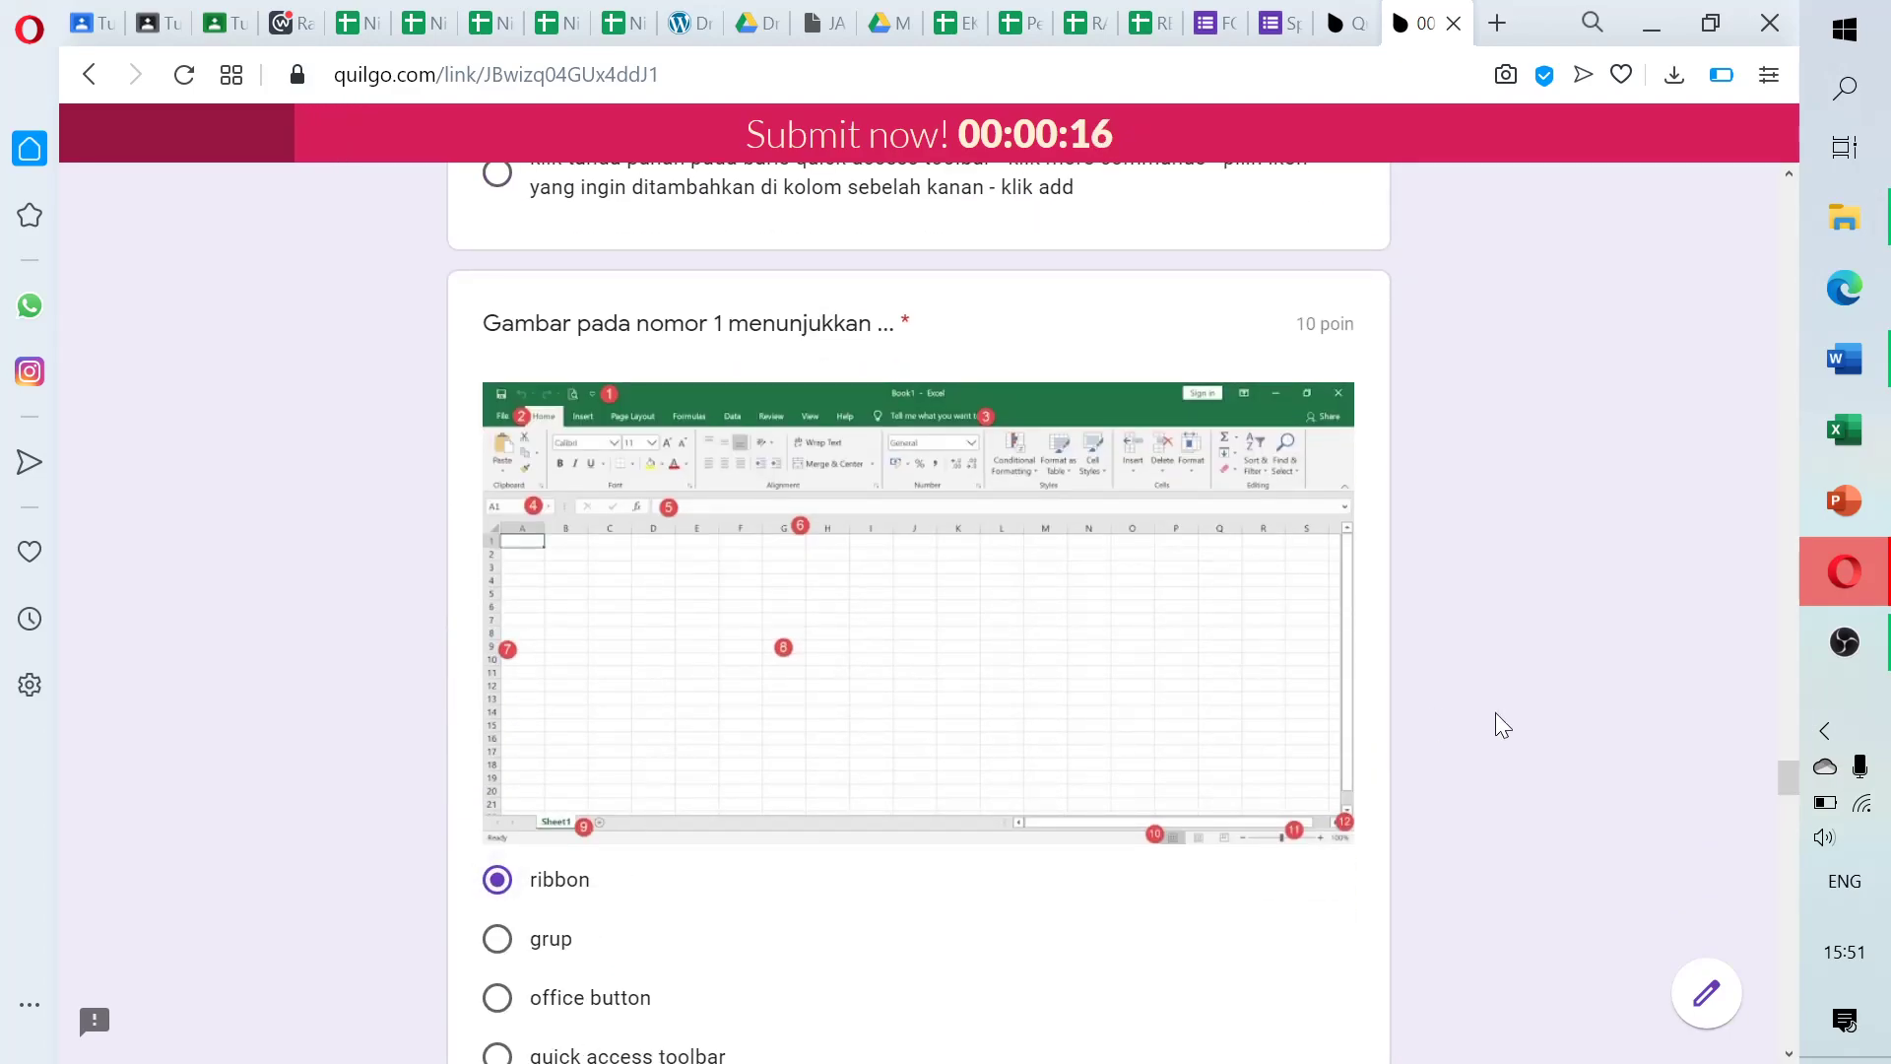
drag(1791, 794, 1790, 822)
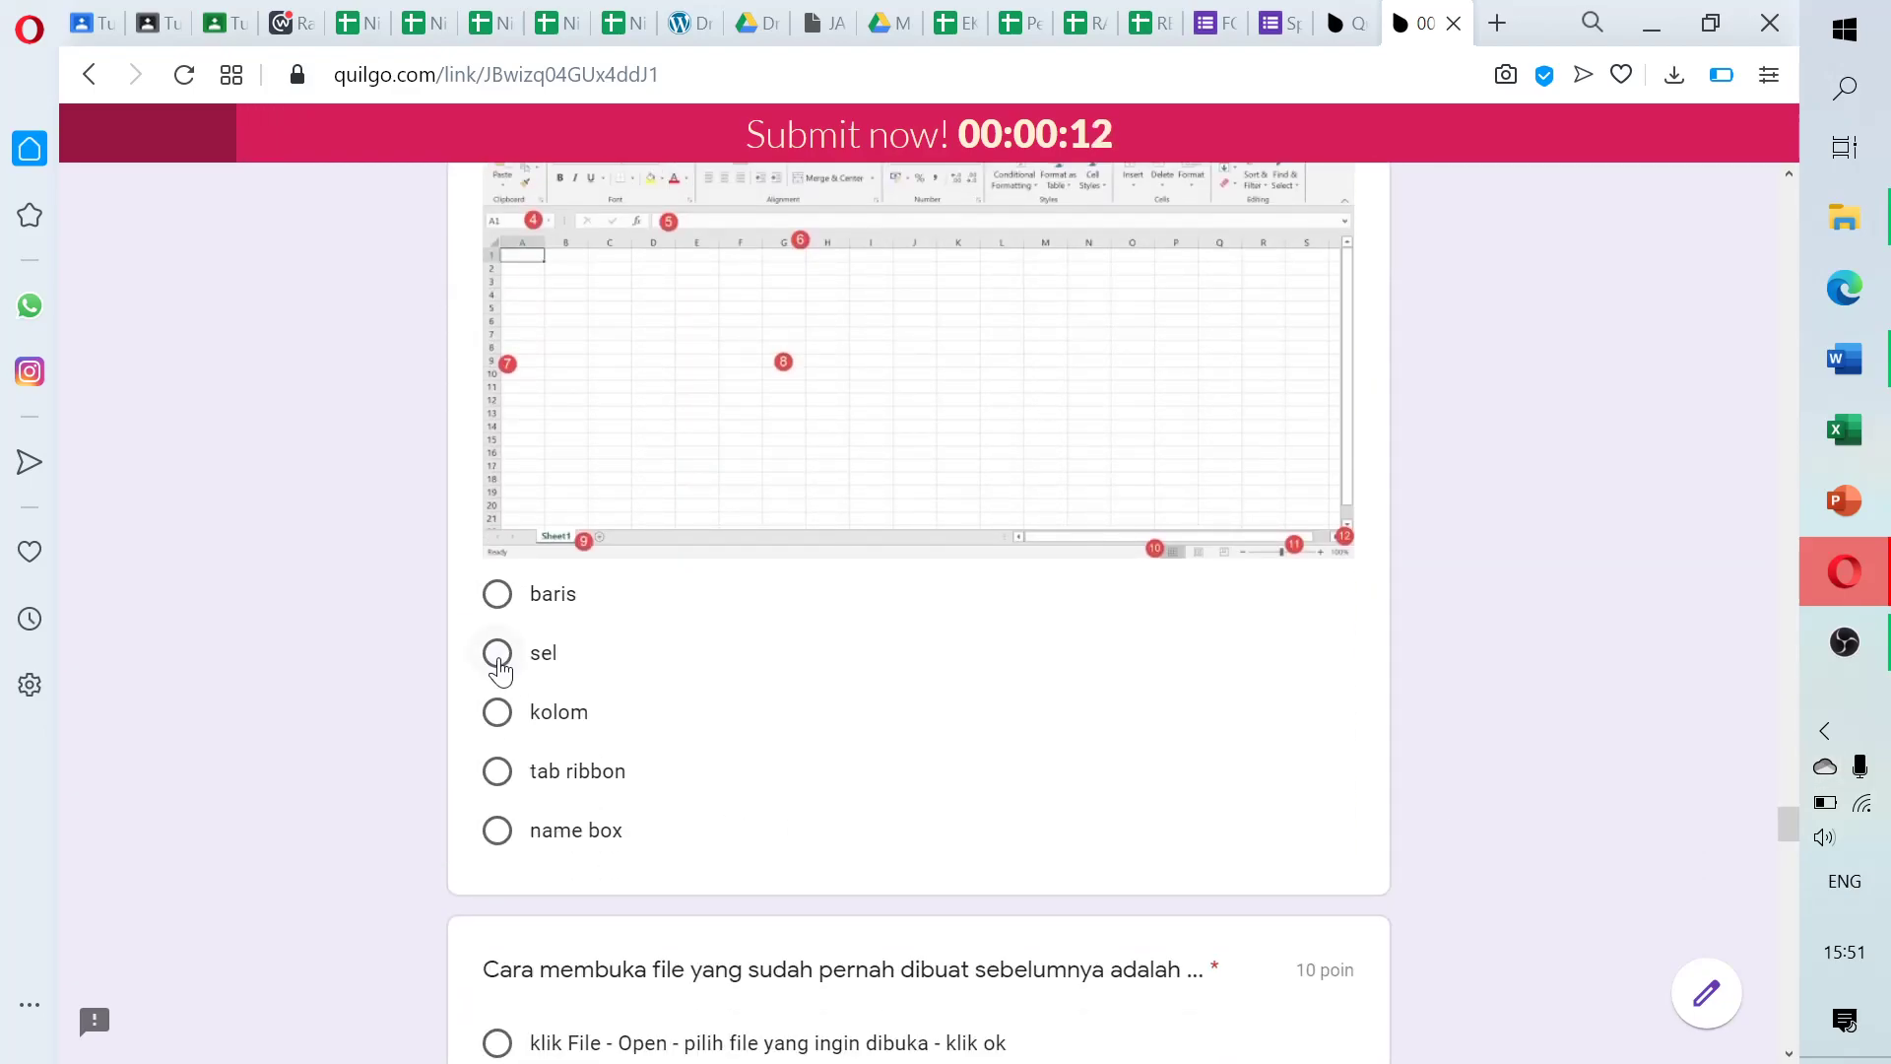
click(497, 657)
drag(1788, 825, 1785, 859)
click(493, 404)
click(499, 706)
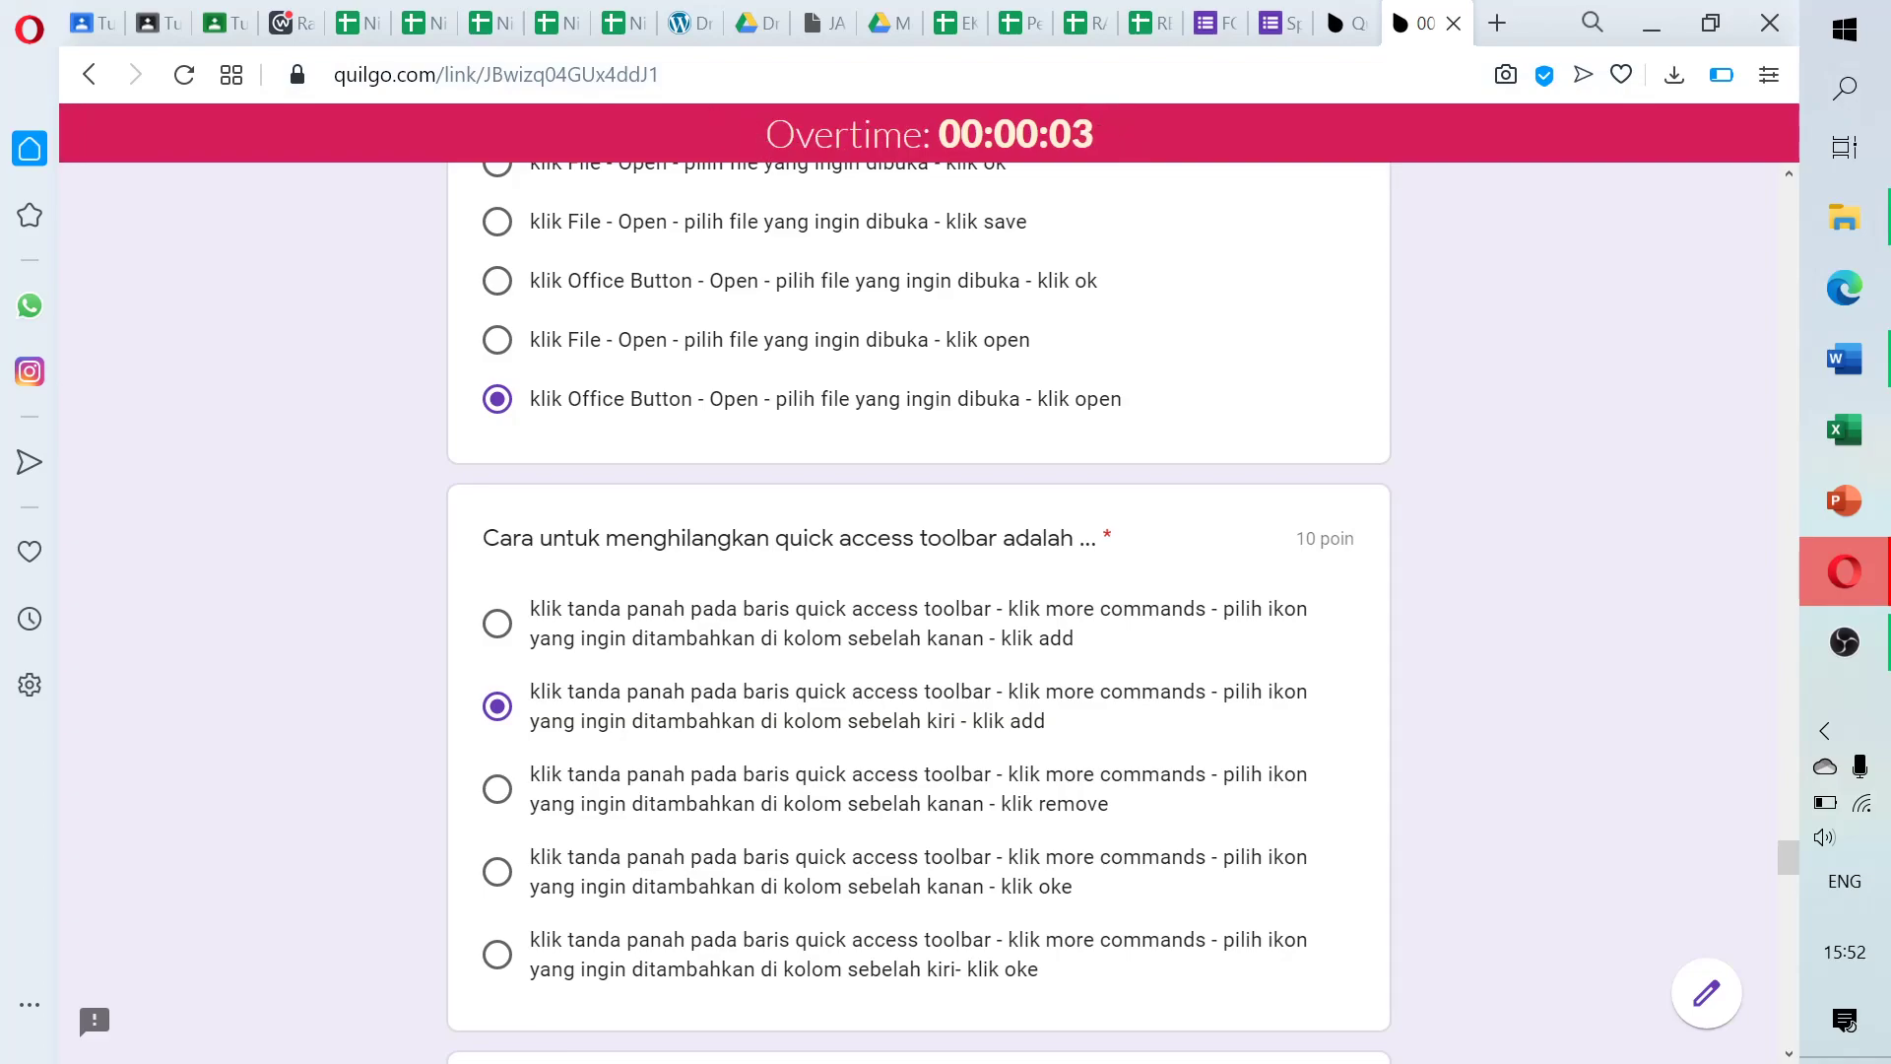
During overtime, answer File - exit, the √ - add option, and kolom A, baris 1
drag(872, 134, 1095, 147)
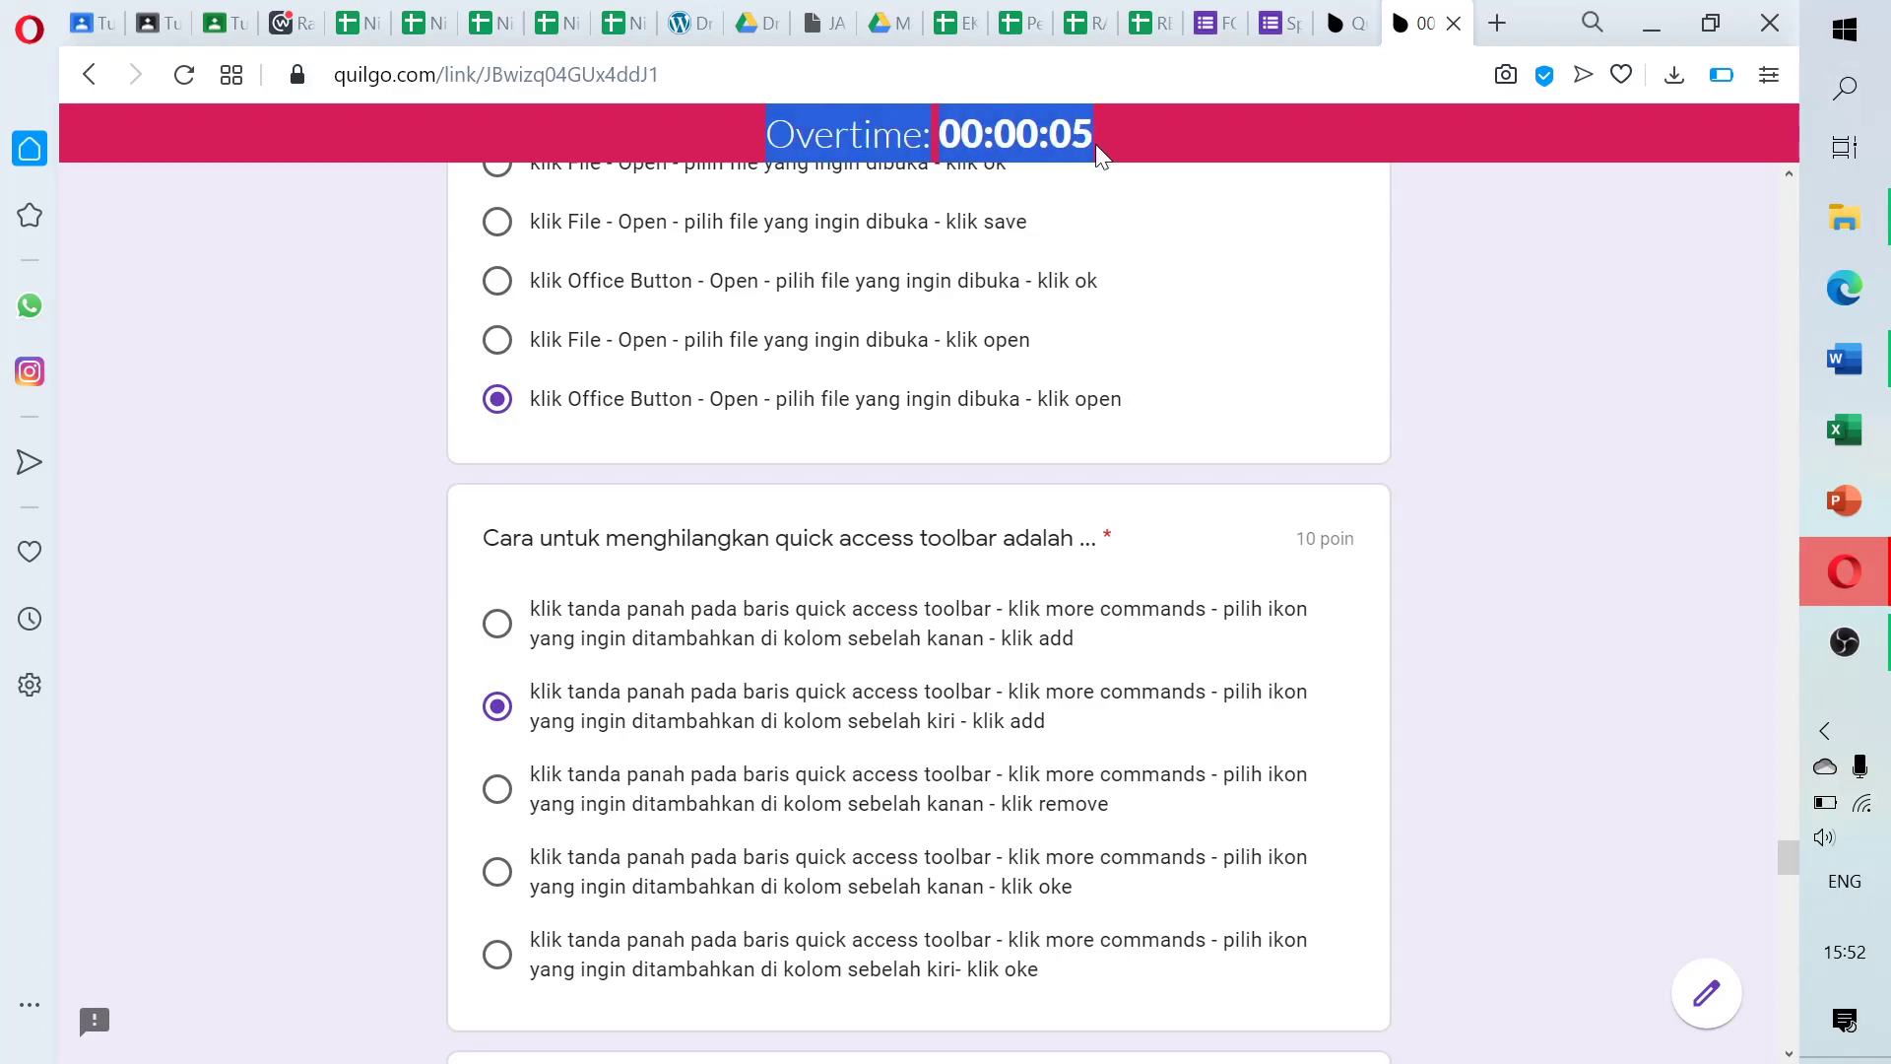
drag(1790, 865, 1790, 904)
click(498, 301)
click(498, 759)
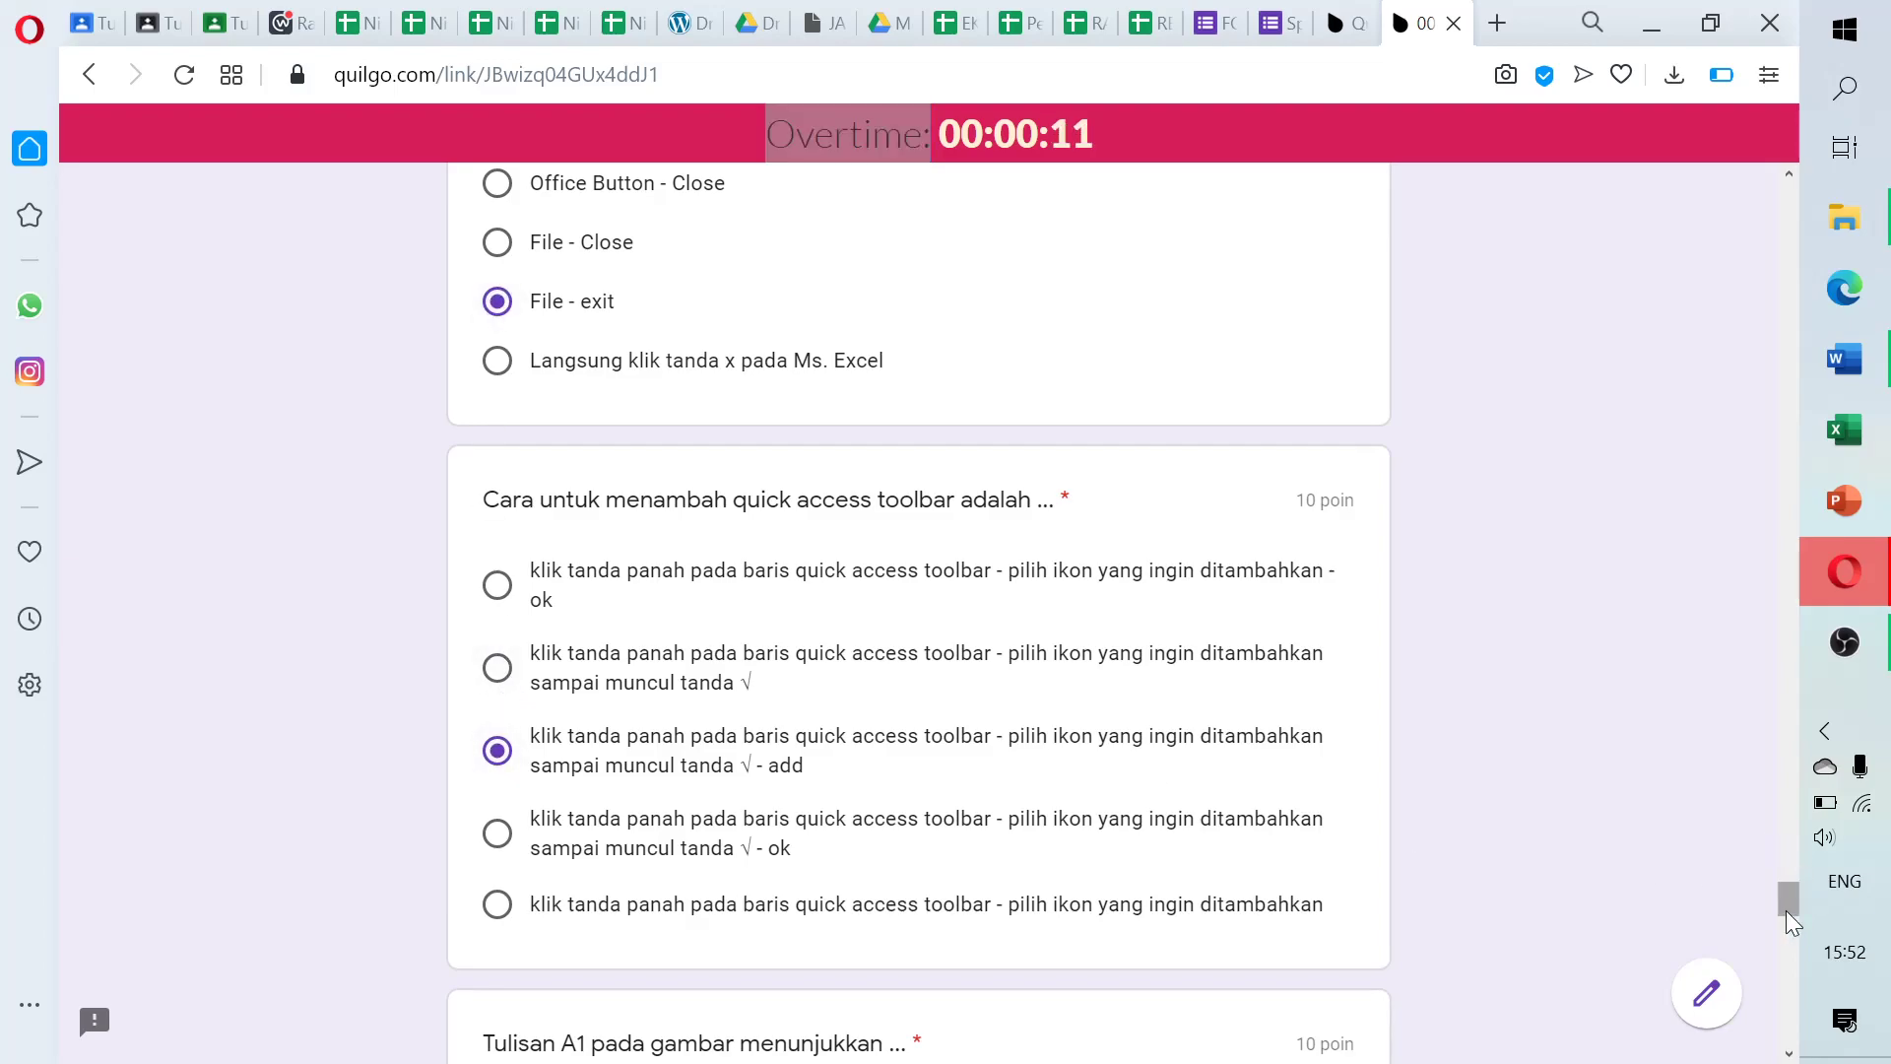
drag(1793, 906, 1792, 941)
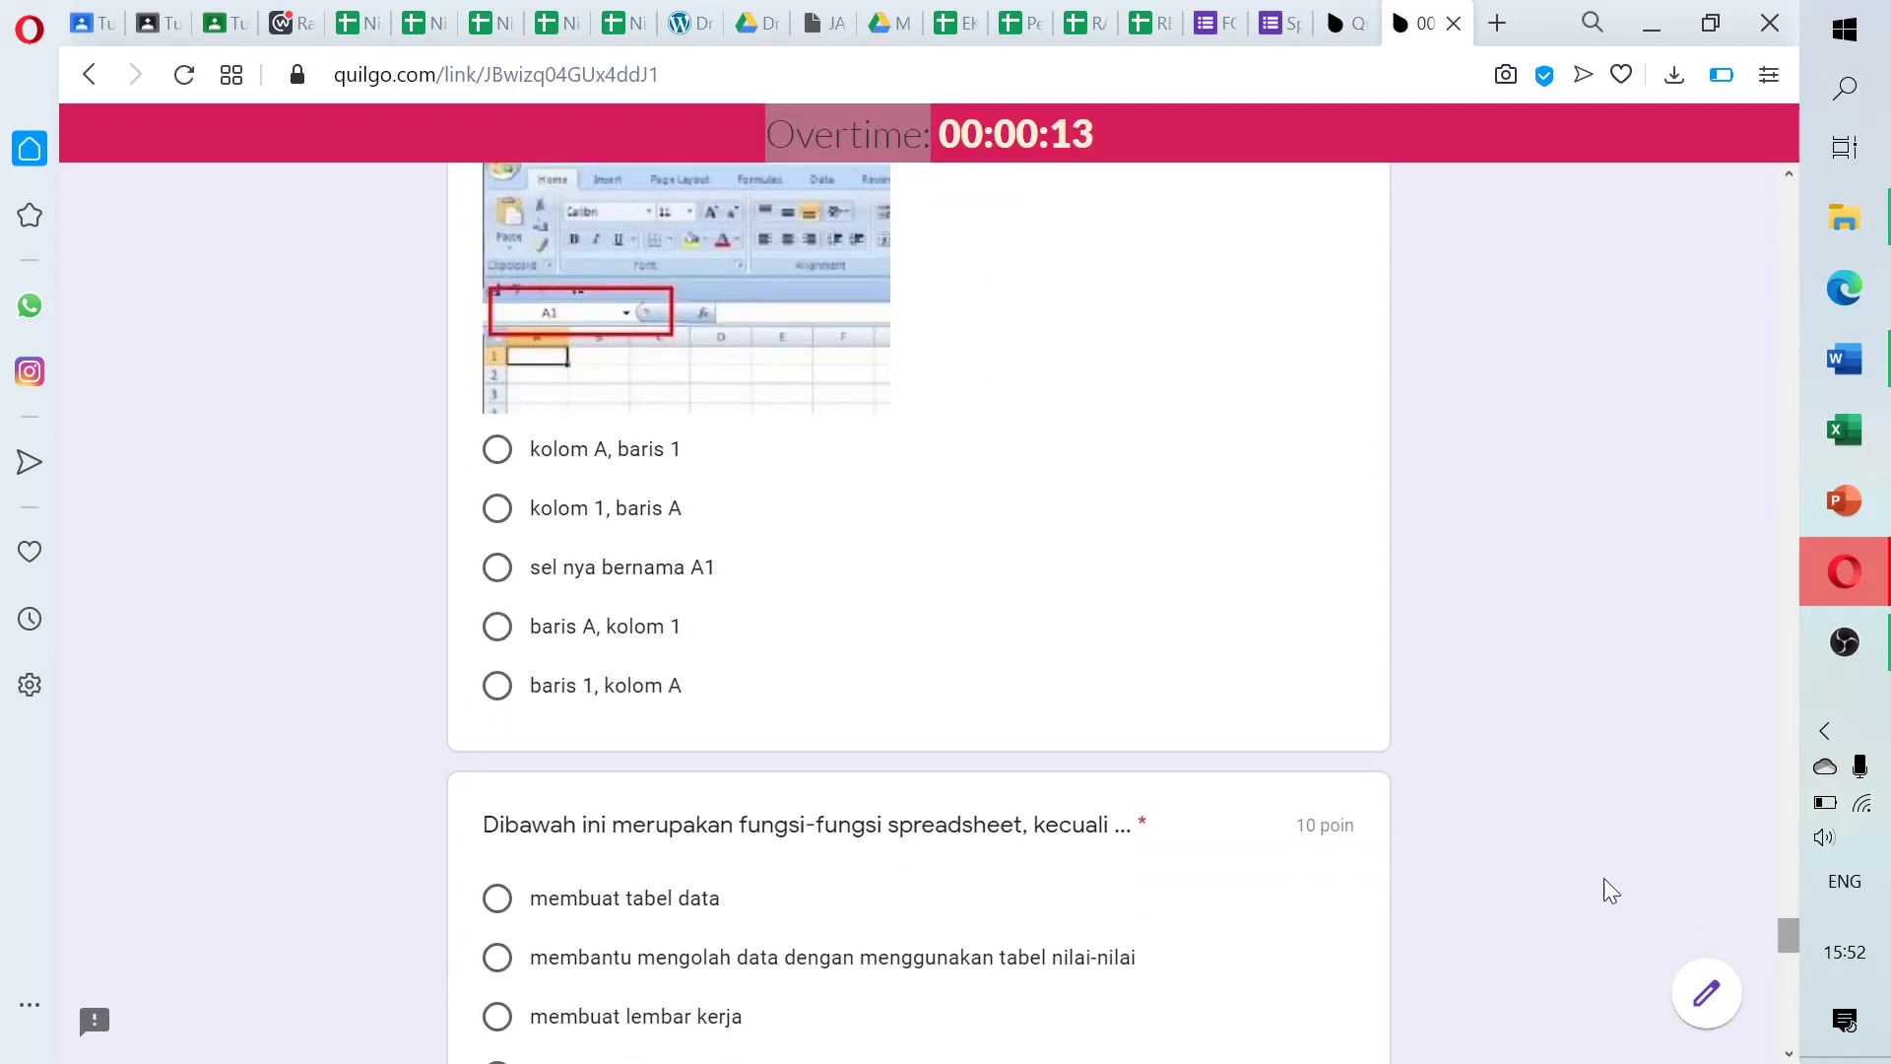
click(498, 626)
click(497, 508)
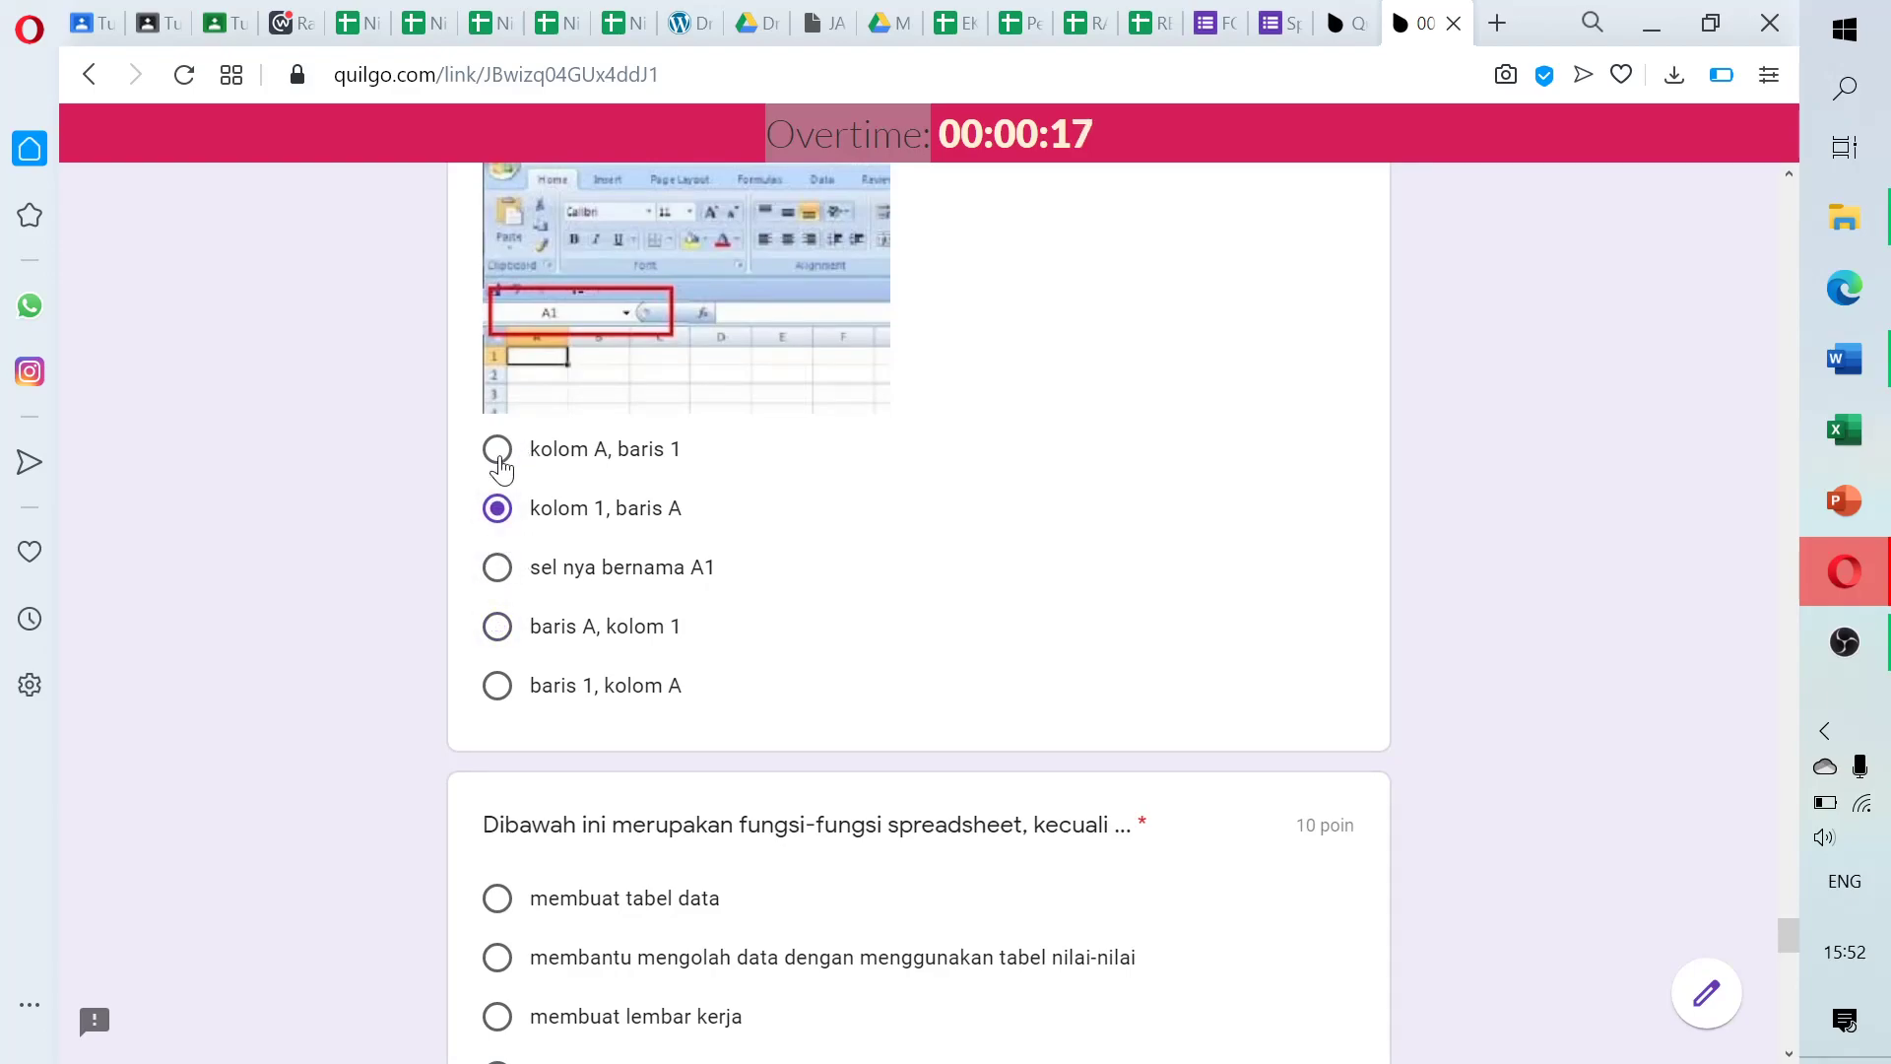
click(498, 451)
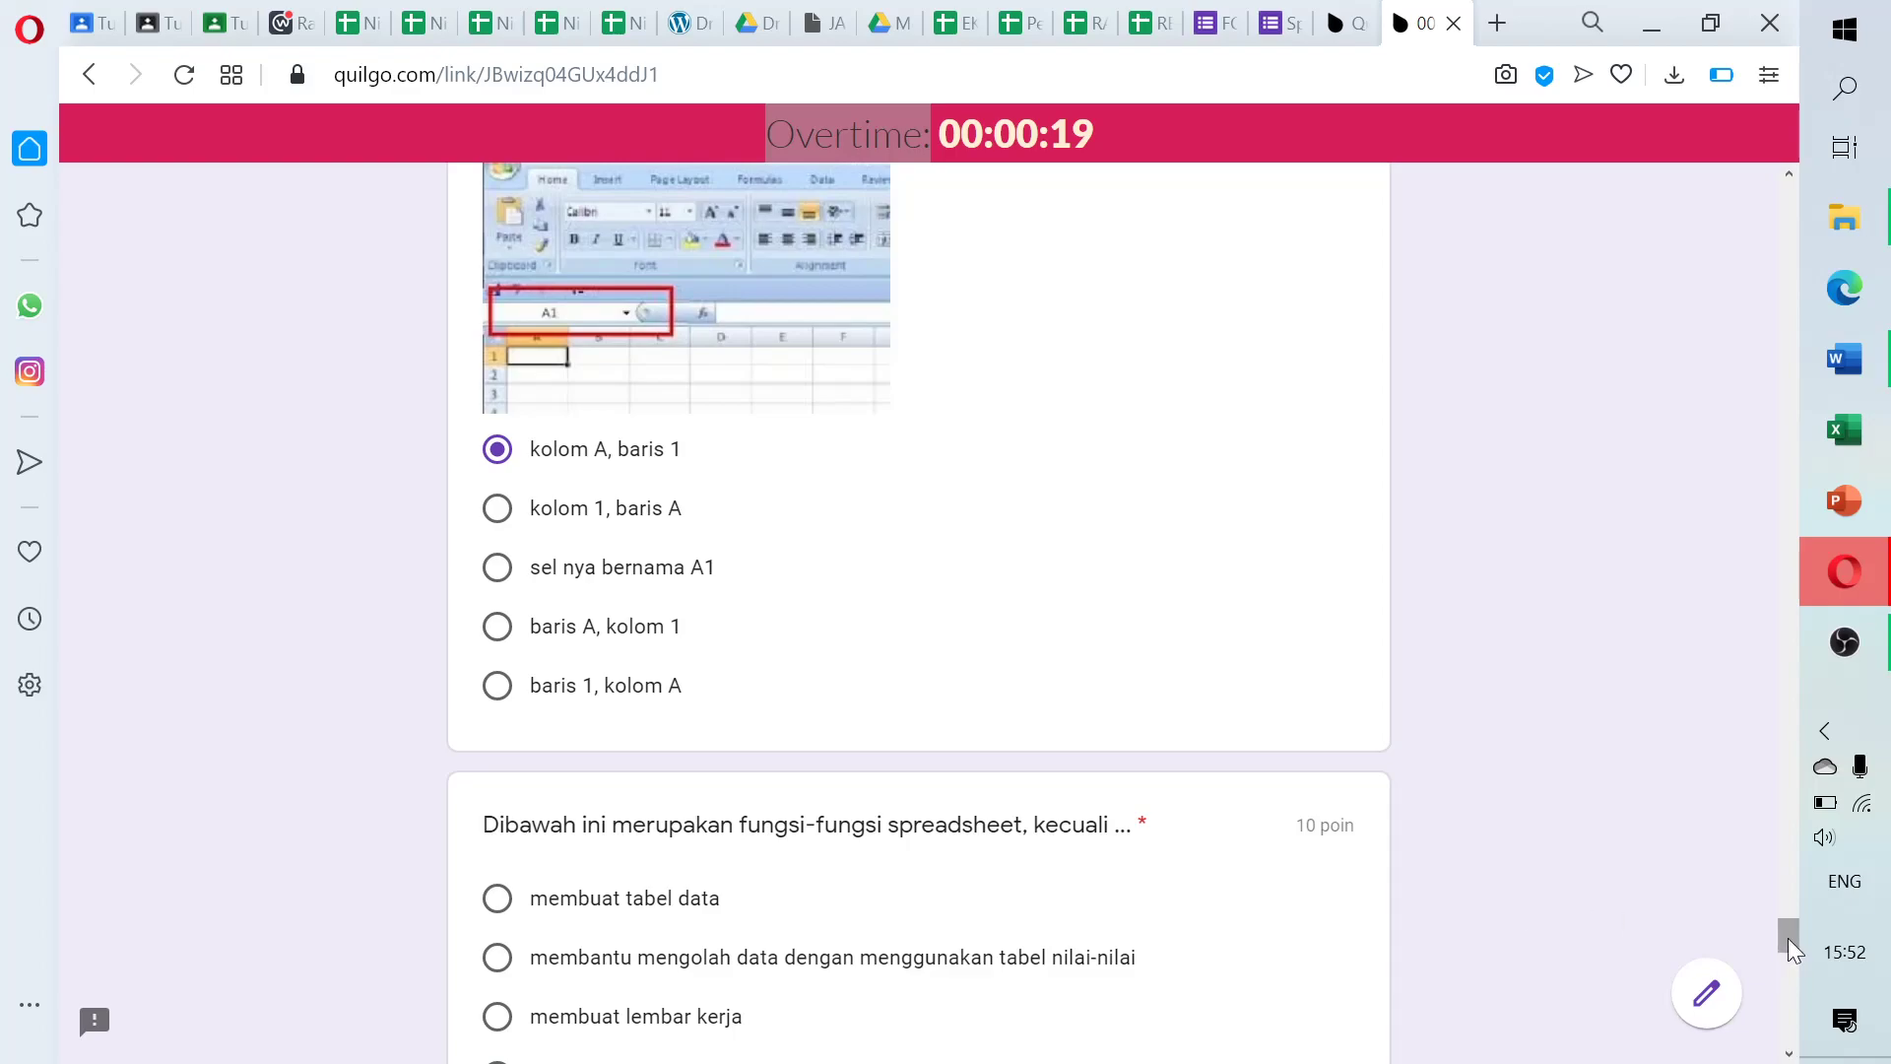
Answer the last questions (statistik, grafik, fourth option, kolom) and submit the quiz
drag(1791, 940, 1803, 980)
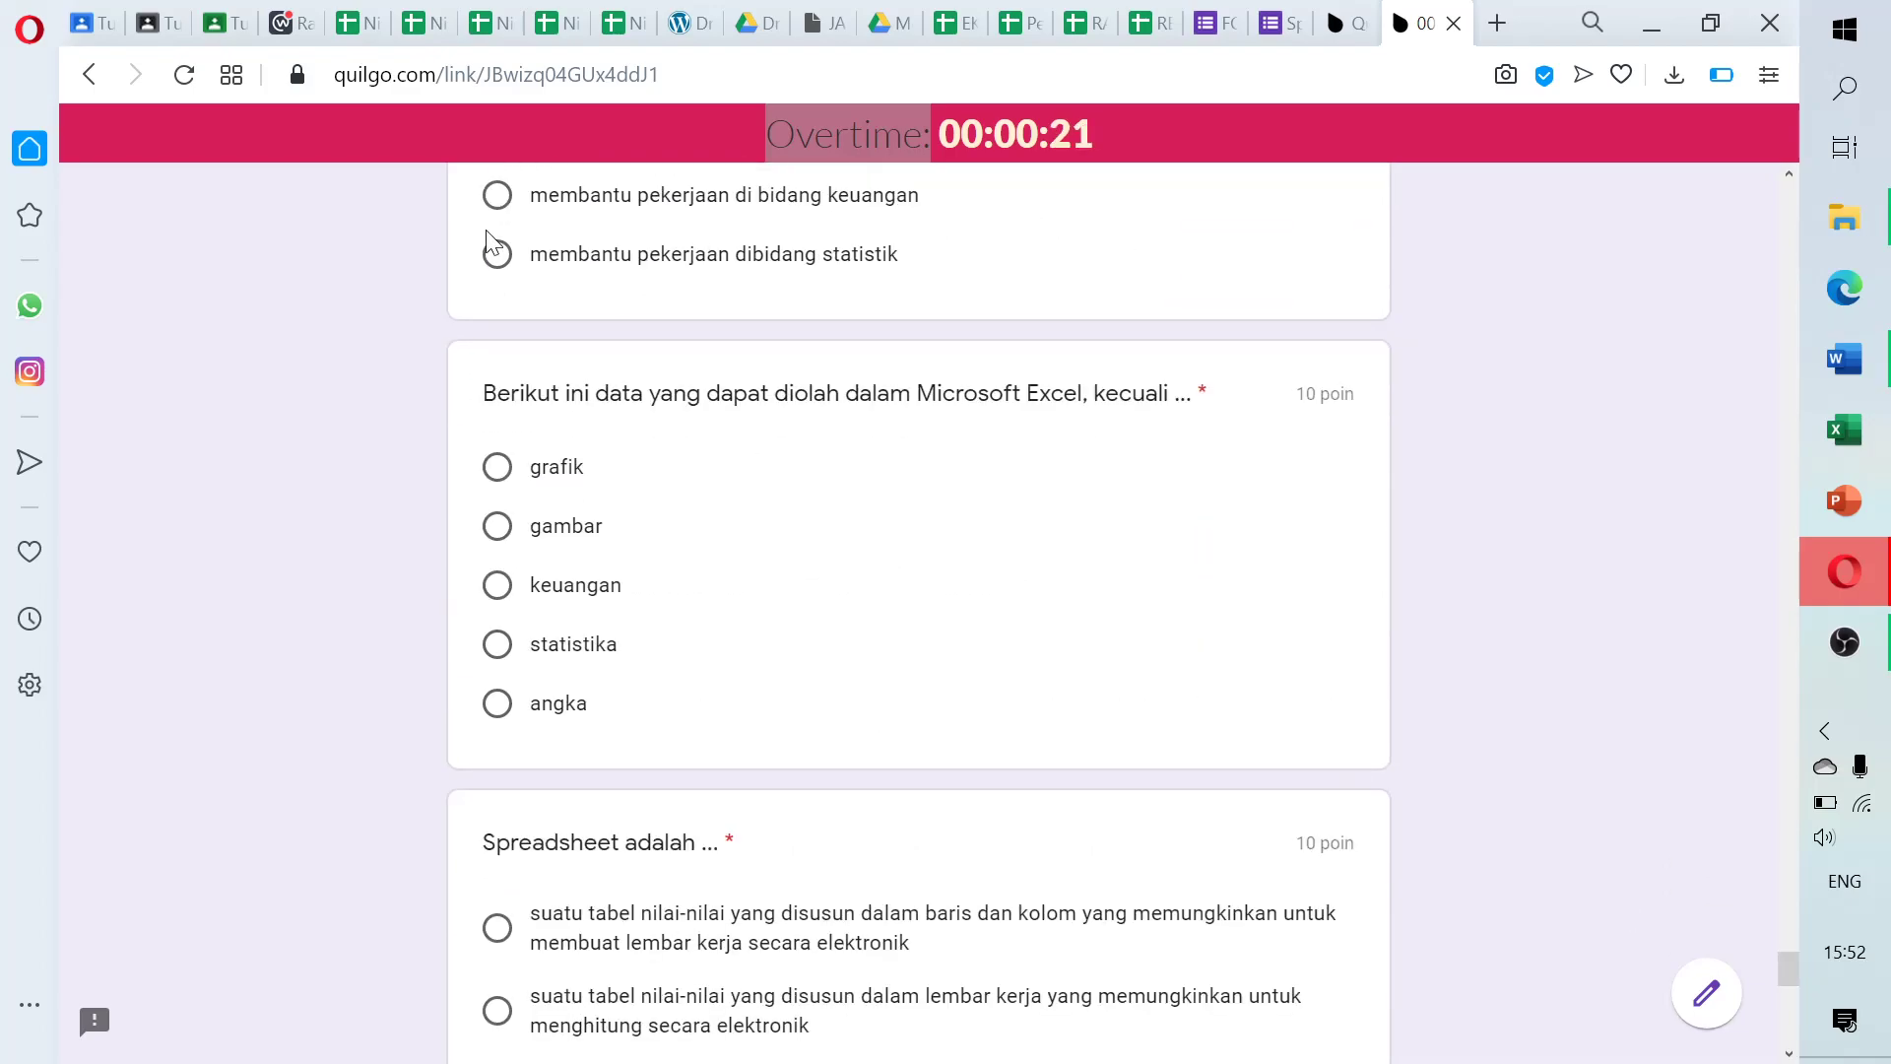
click(497, 256)
click(498, 467)
scroll(961, 488, down, 8)
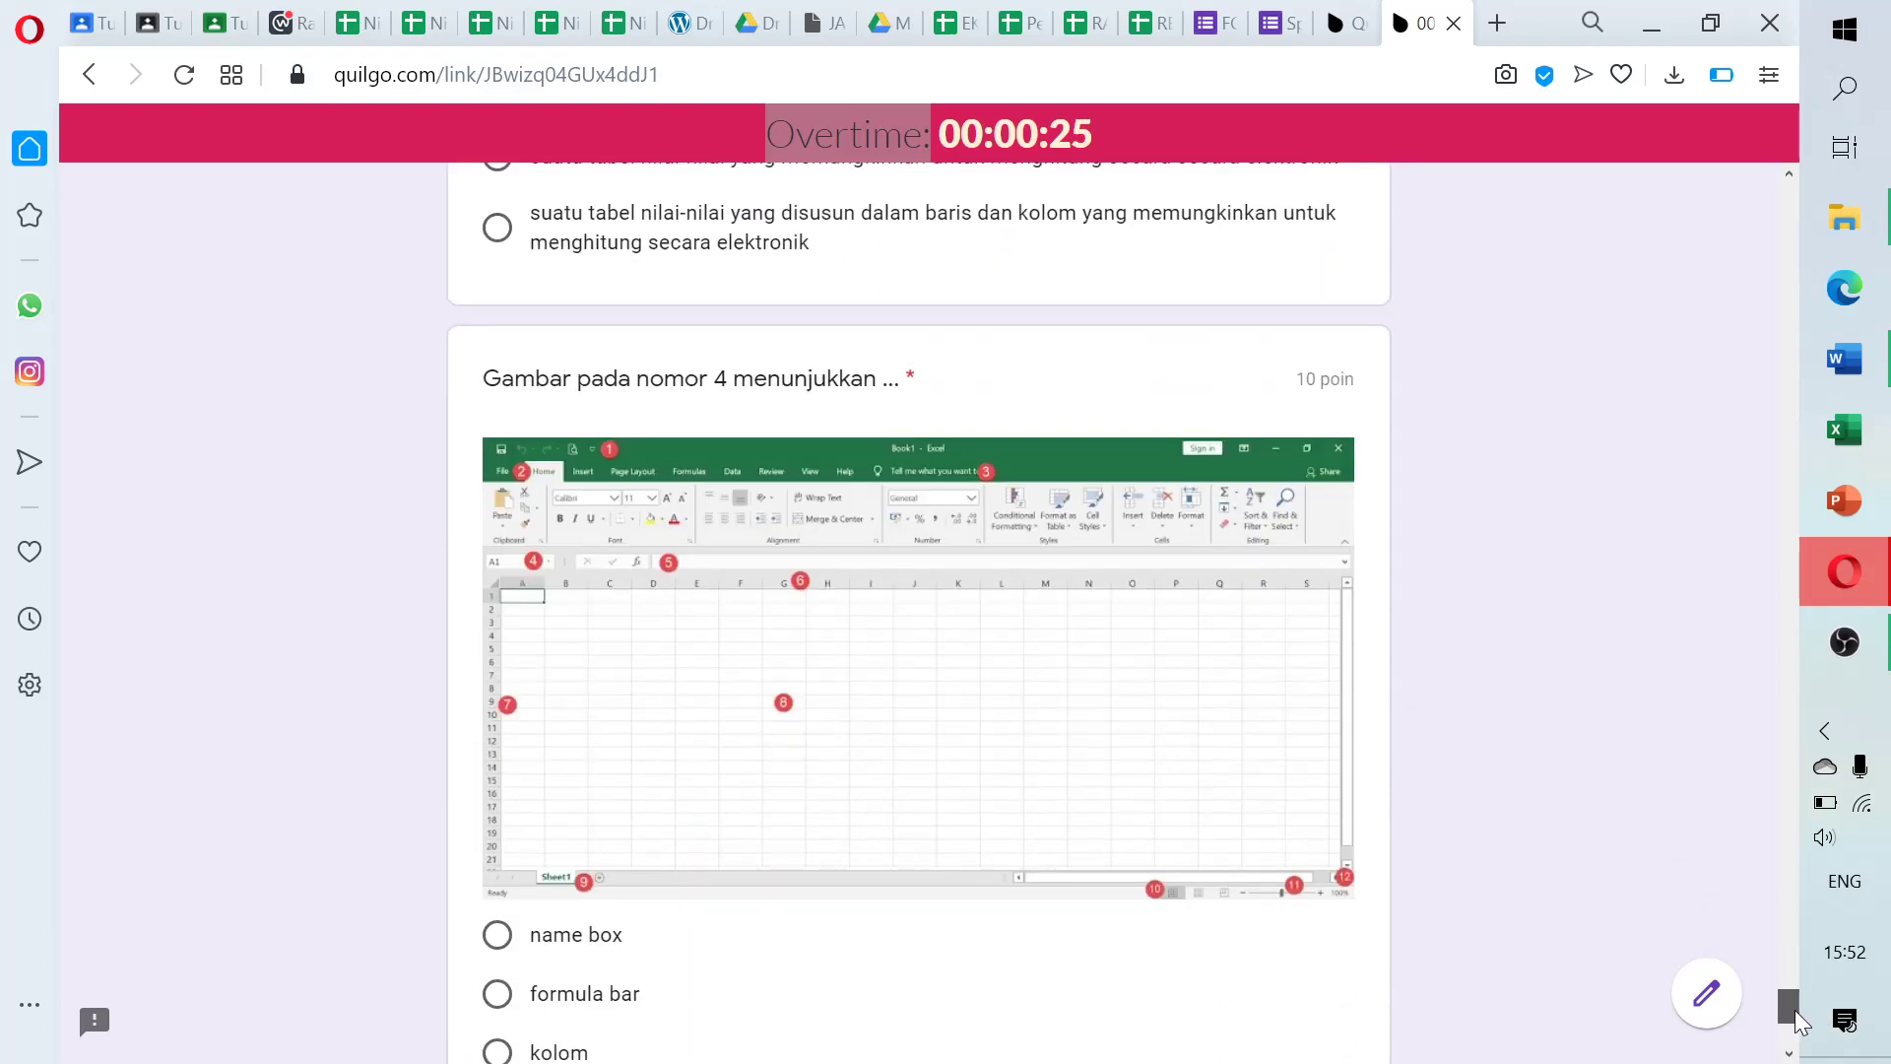
click(496, 364)
drag(1789, 1000, 1793, 1039)
click(497, 576)
click(688, 793)
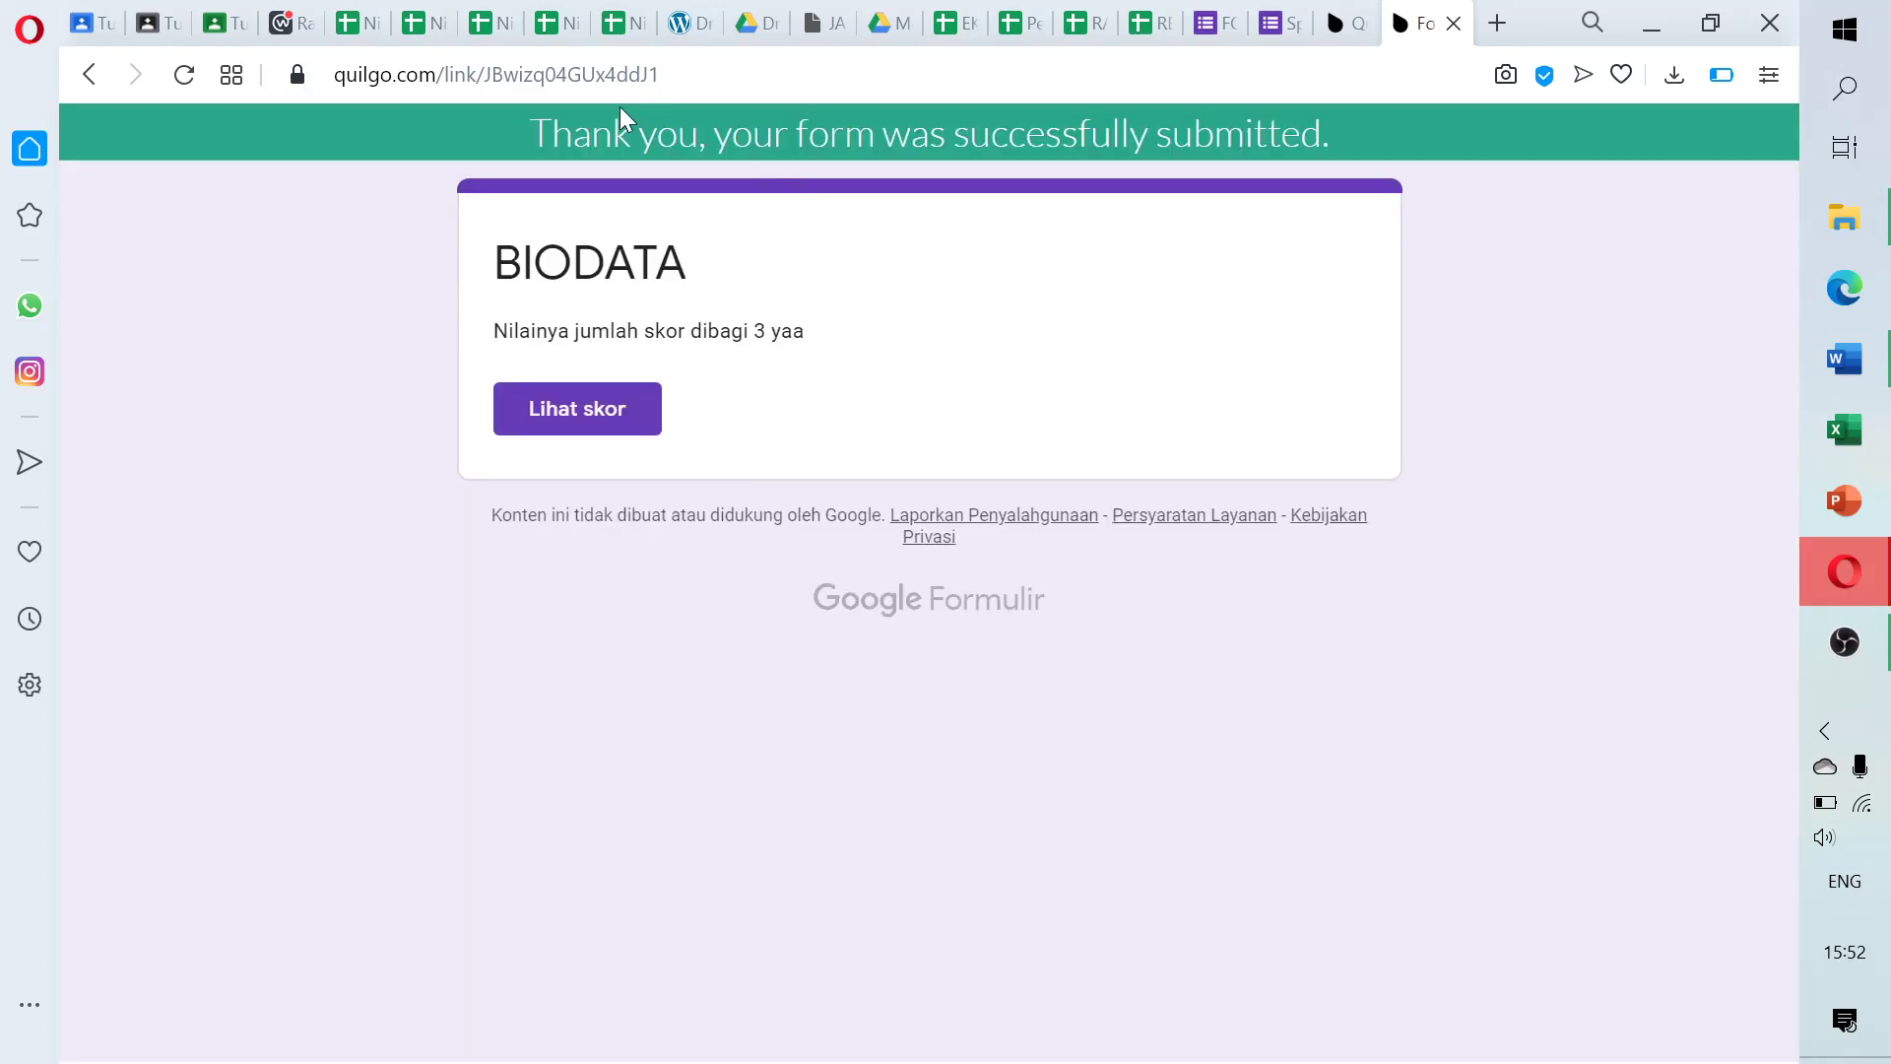
Open 'Lihat skor' to view the submitted quiz score of 30 out of 300 points
click(596, 420)
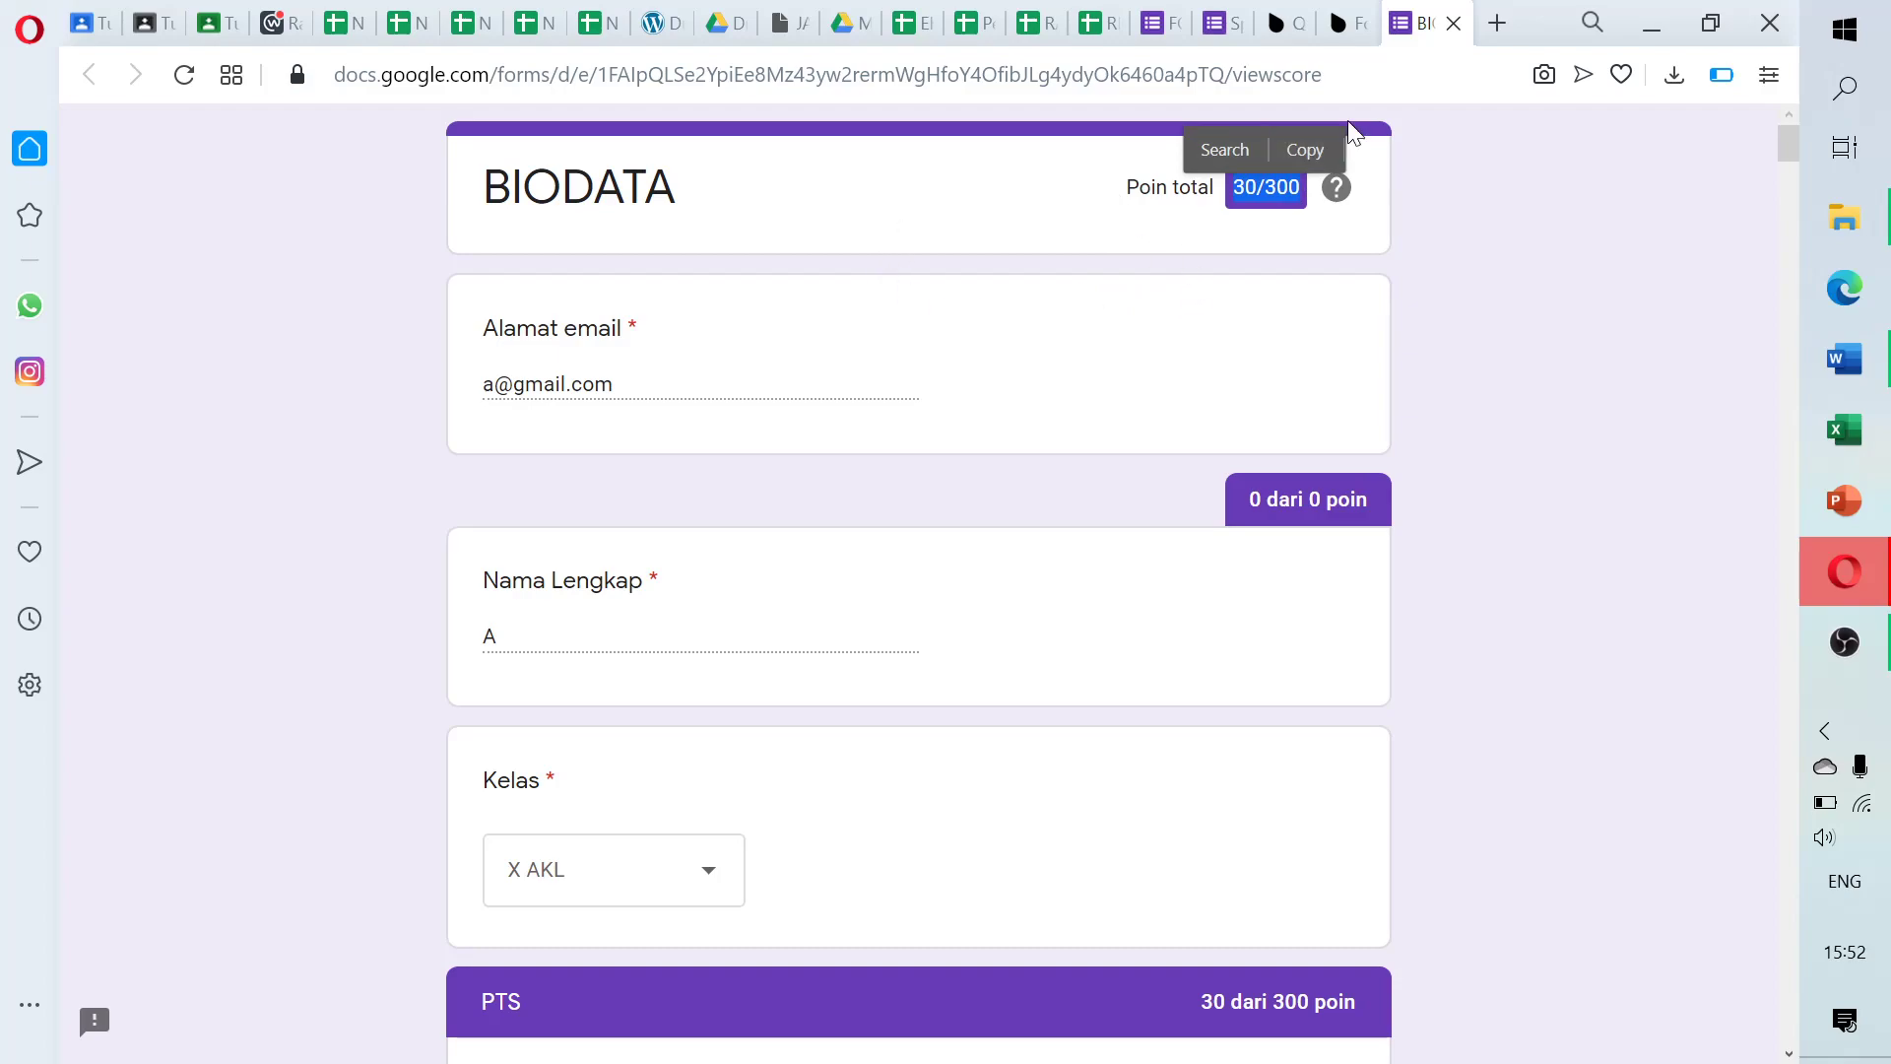
mouse_move(1793, 143)
mouse_down()
mouse_move(1794, 166)
mouse_move(1795, 120)
mouse_up()
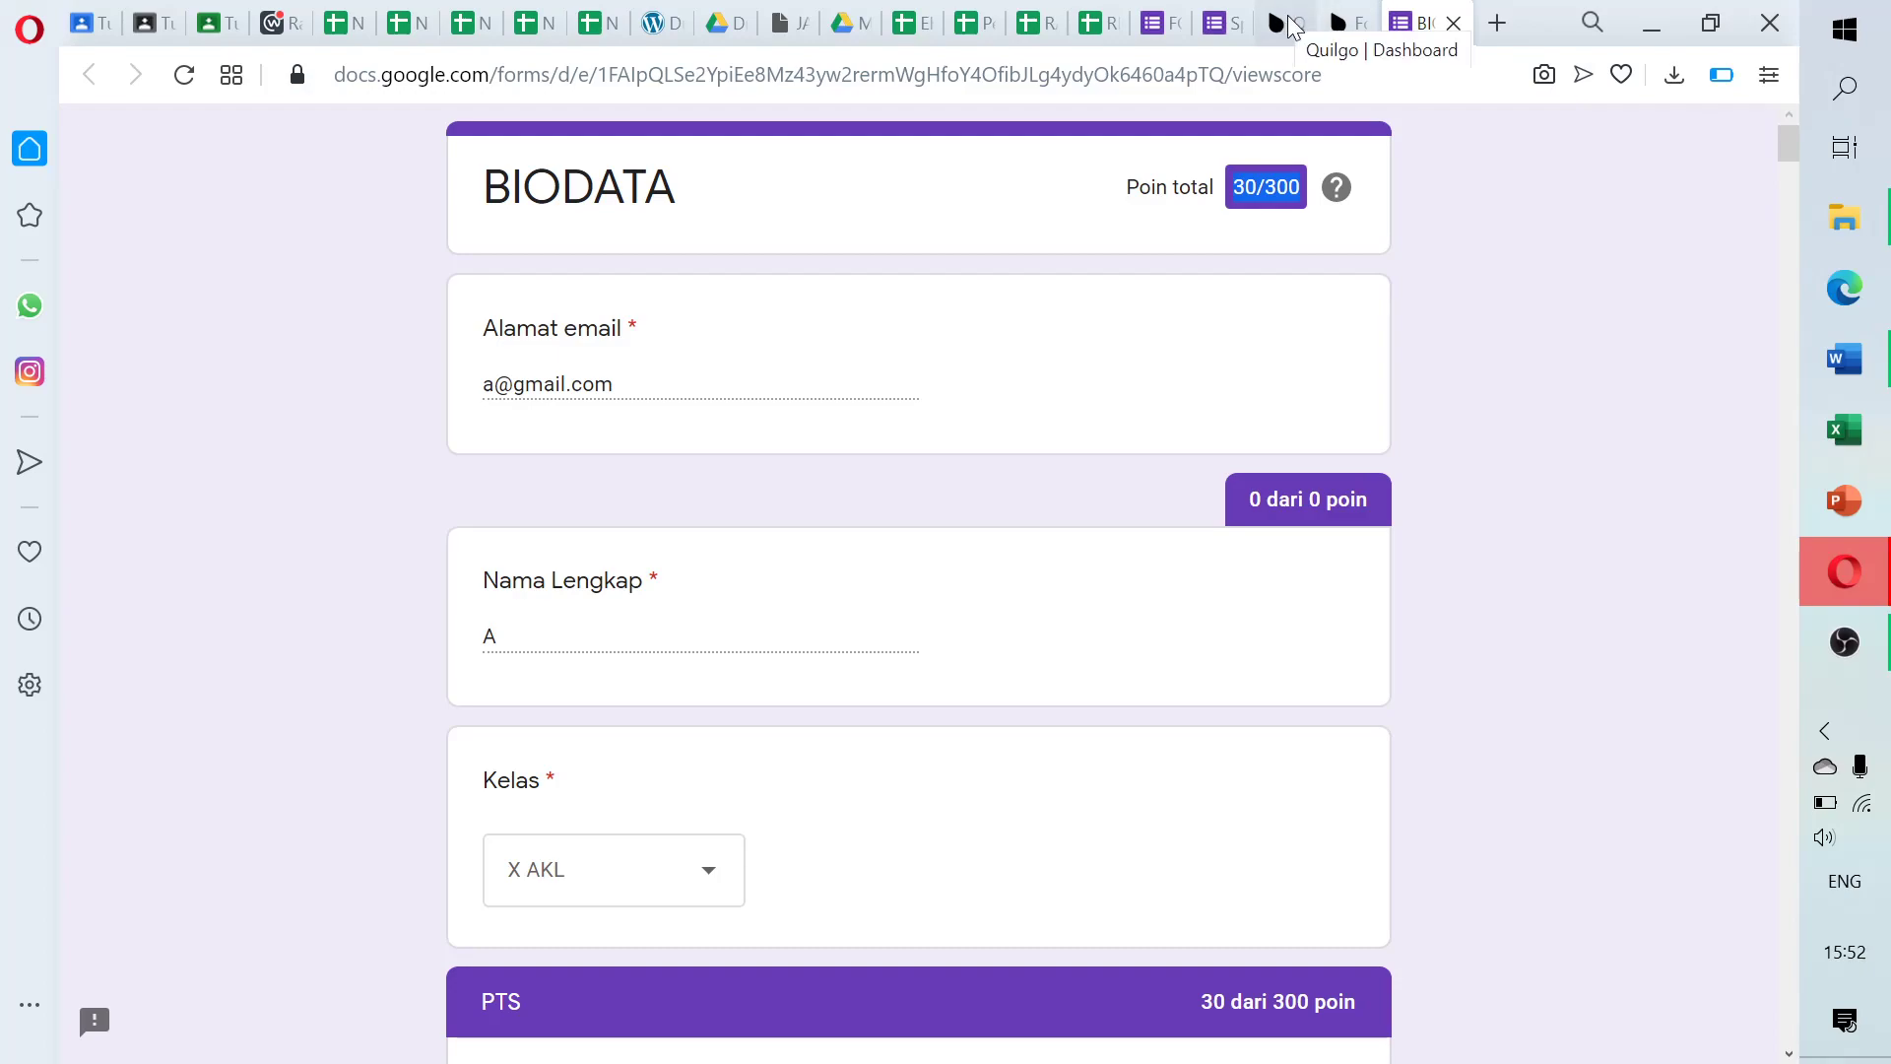
Back in the Quilgo dashboard, close the Public form link dialog and reload the page
click(1285, 21)
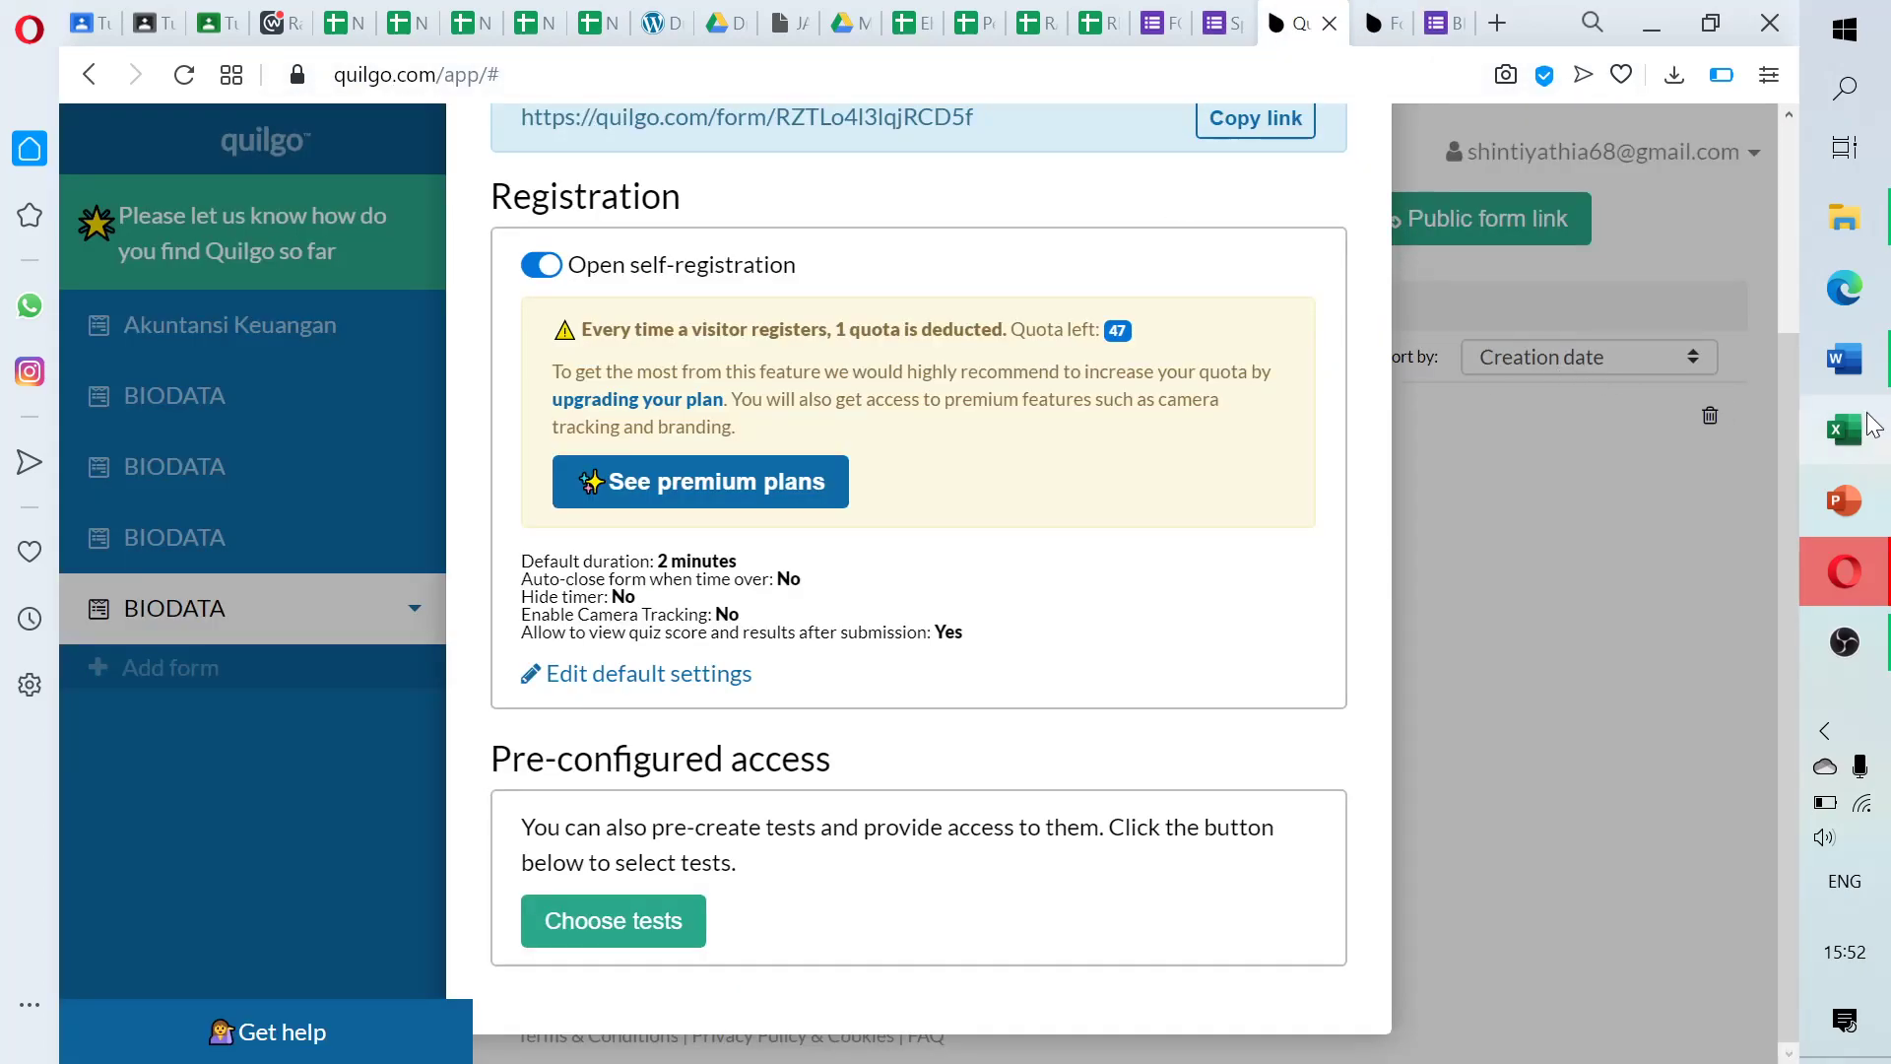
drag(1795, 419, 1793, 98)
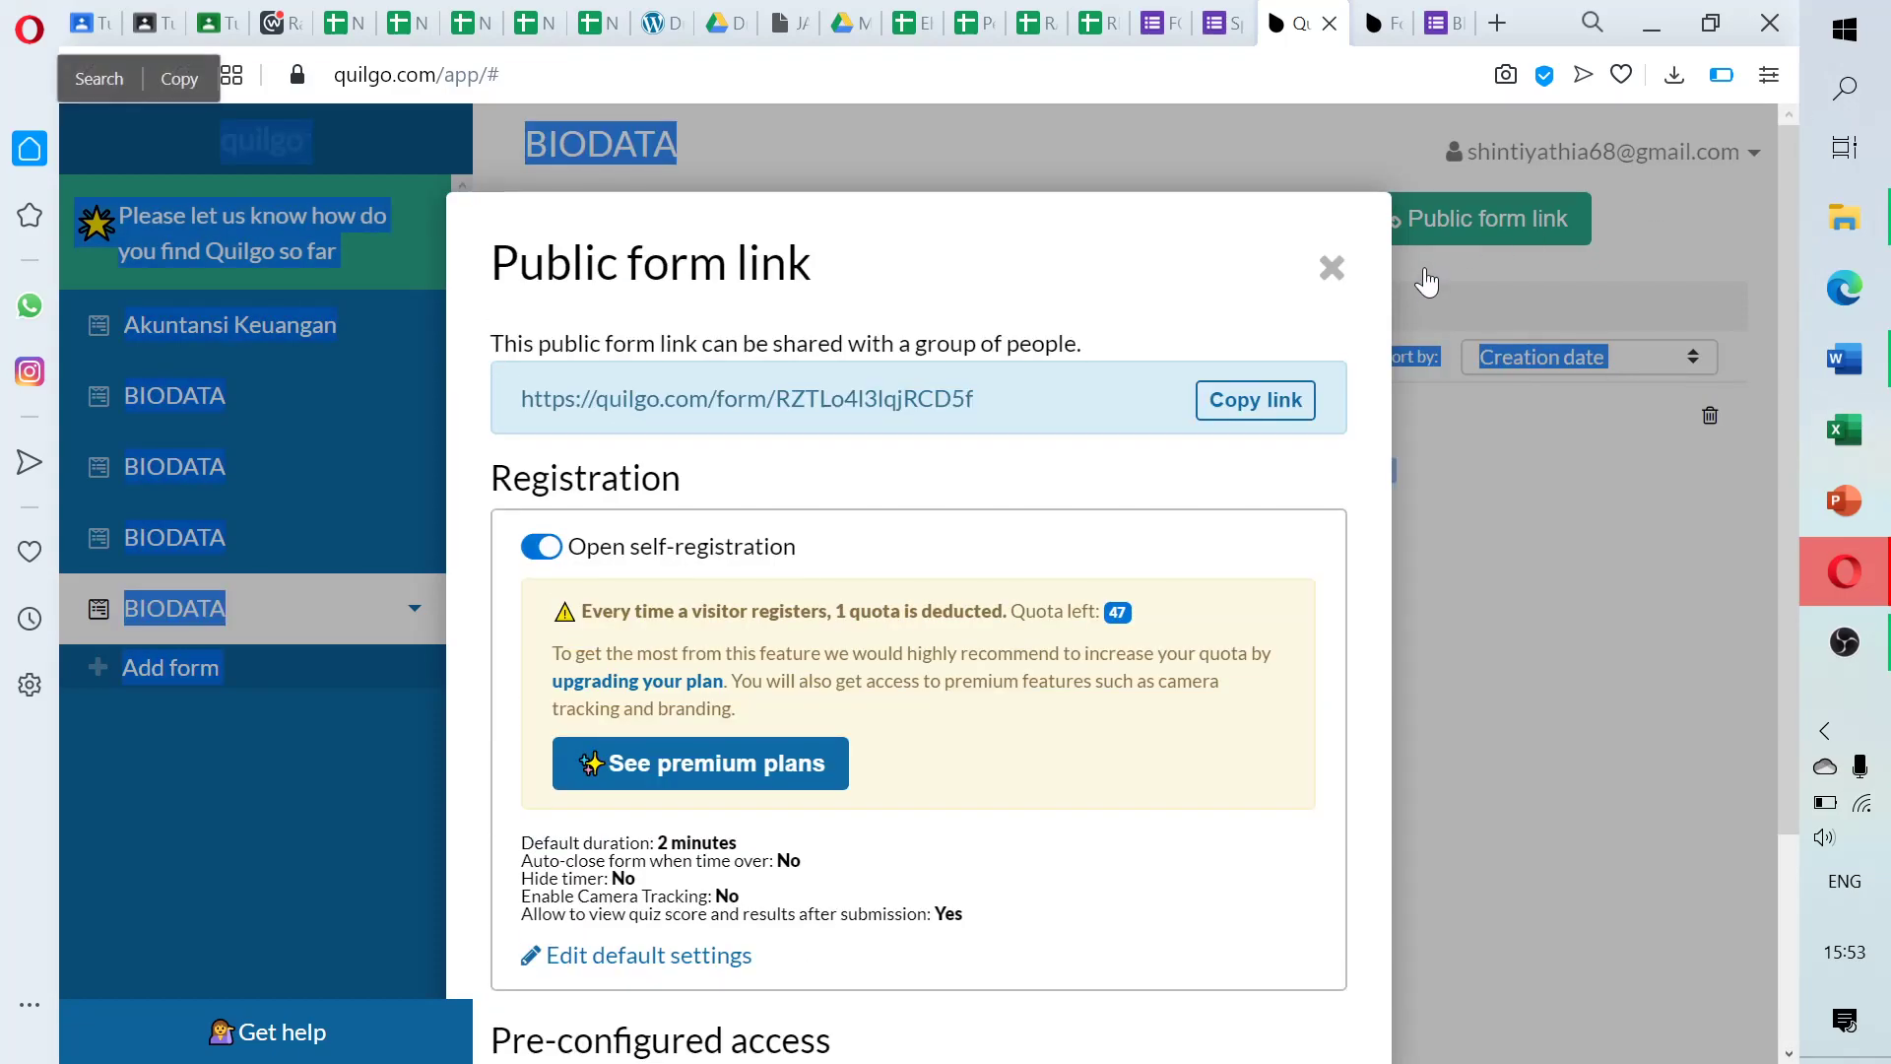
click(1334, 264)
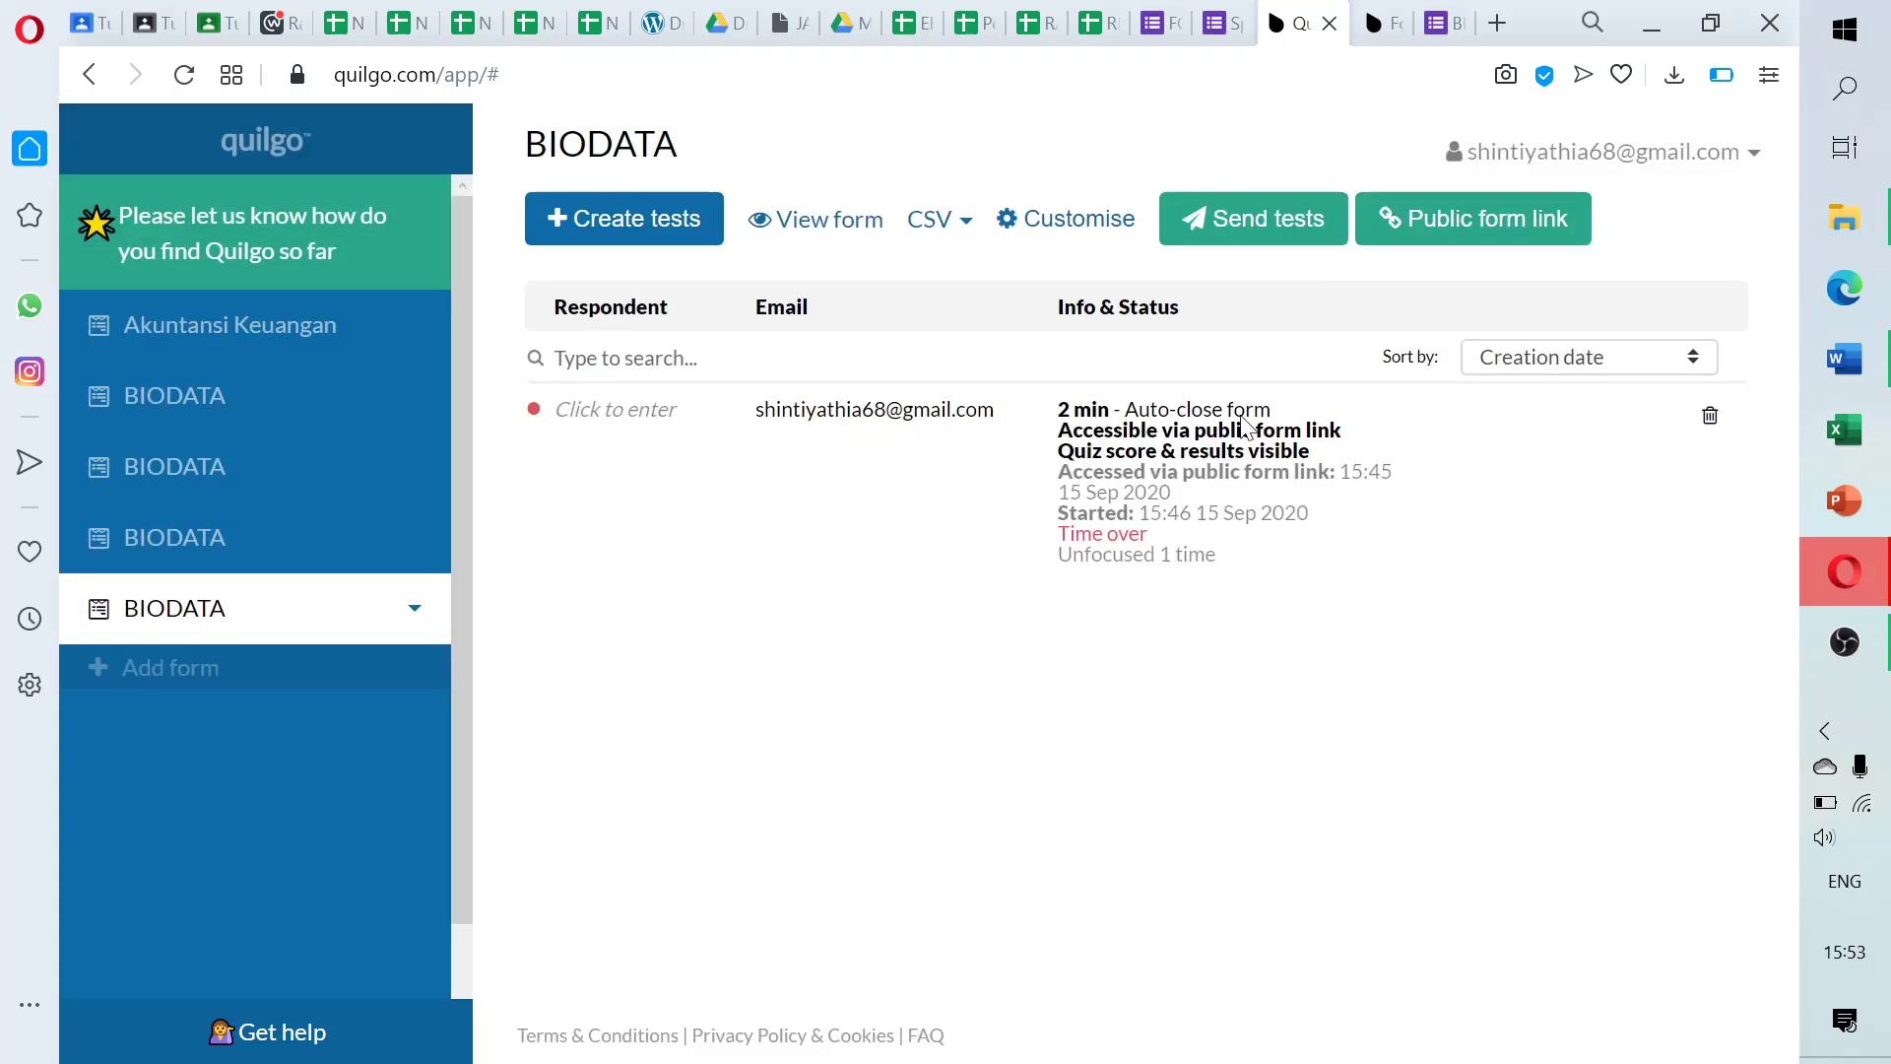
click(414, 75)
key(Return)
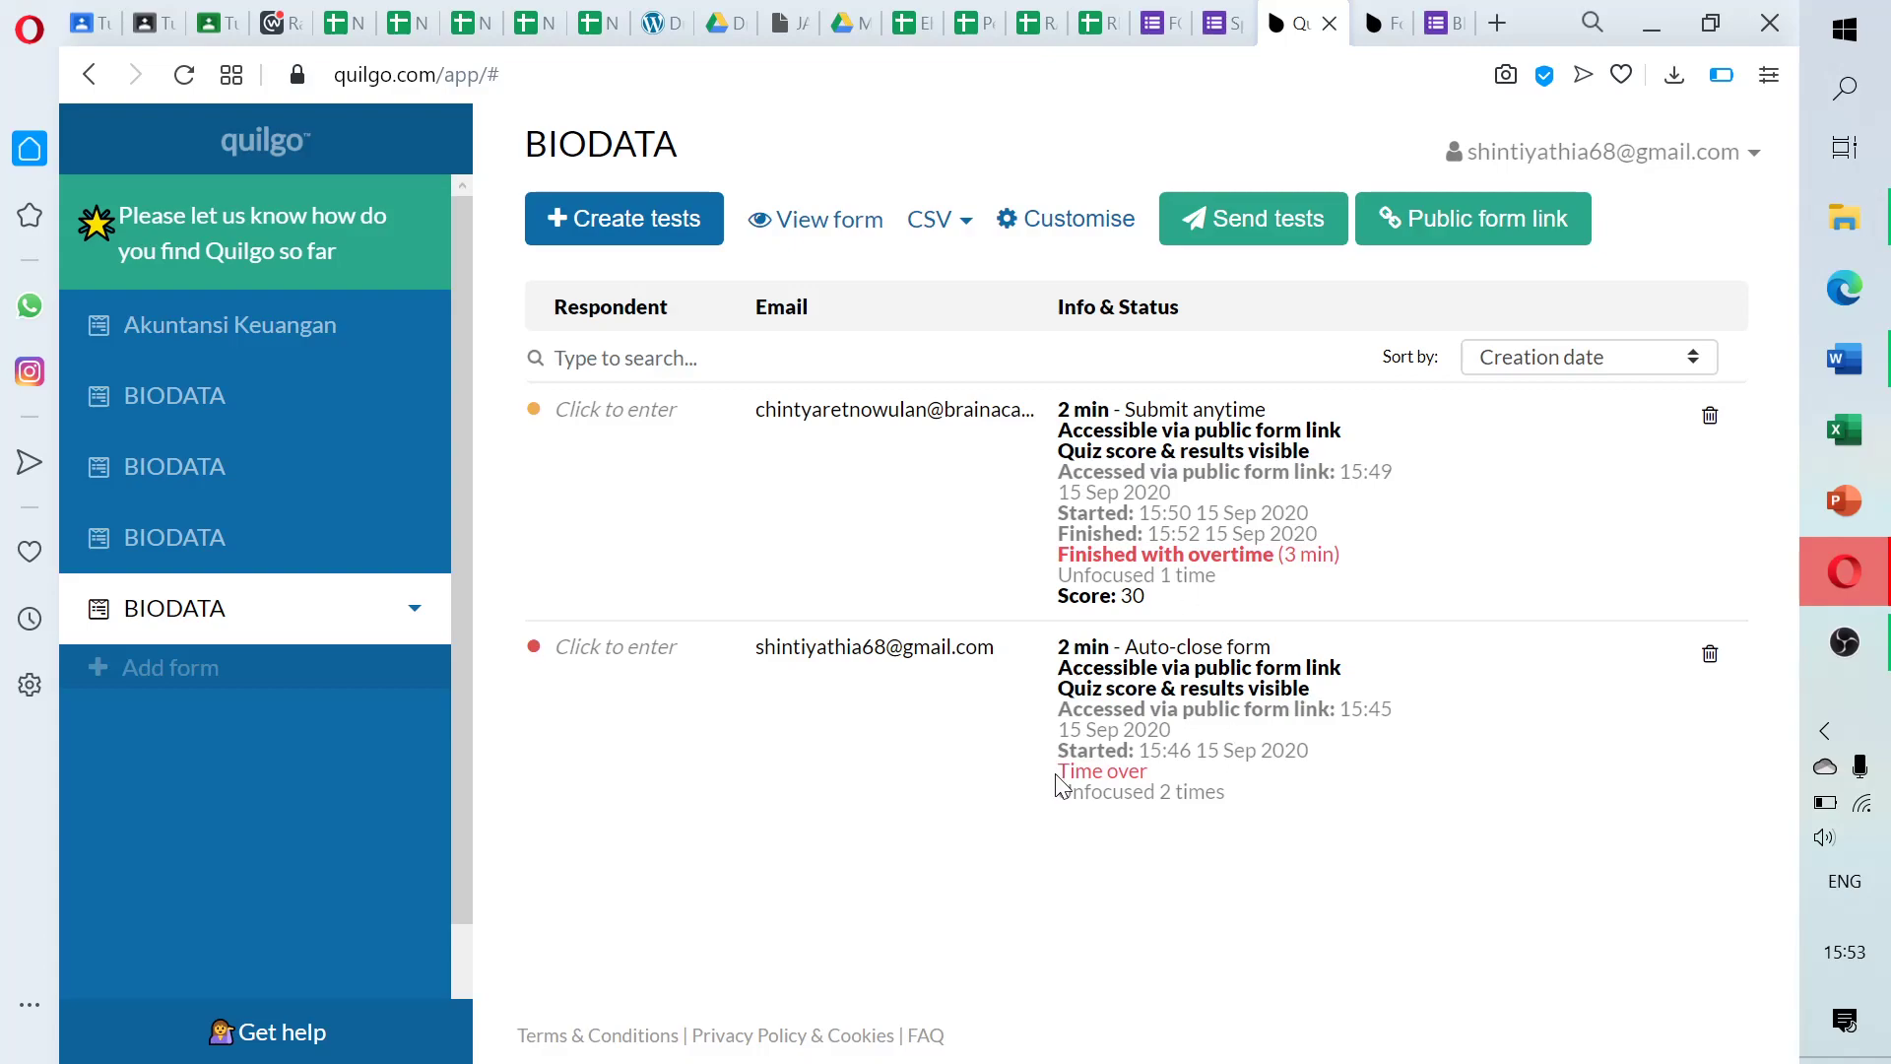
Review the two attempts: one marked Time over, the new one Finished with 3 min overtime, score 30
drag(1058, 771, 1152, 771)
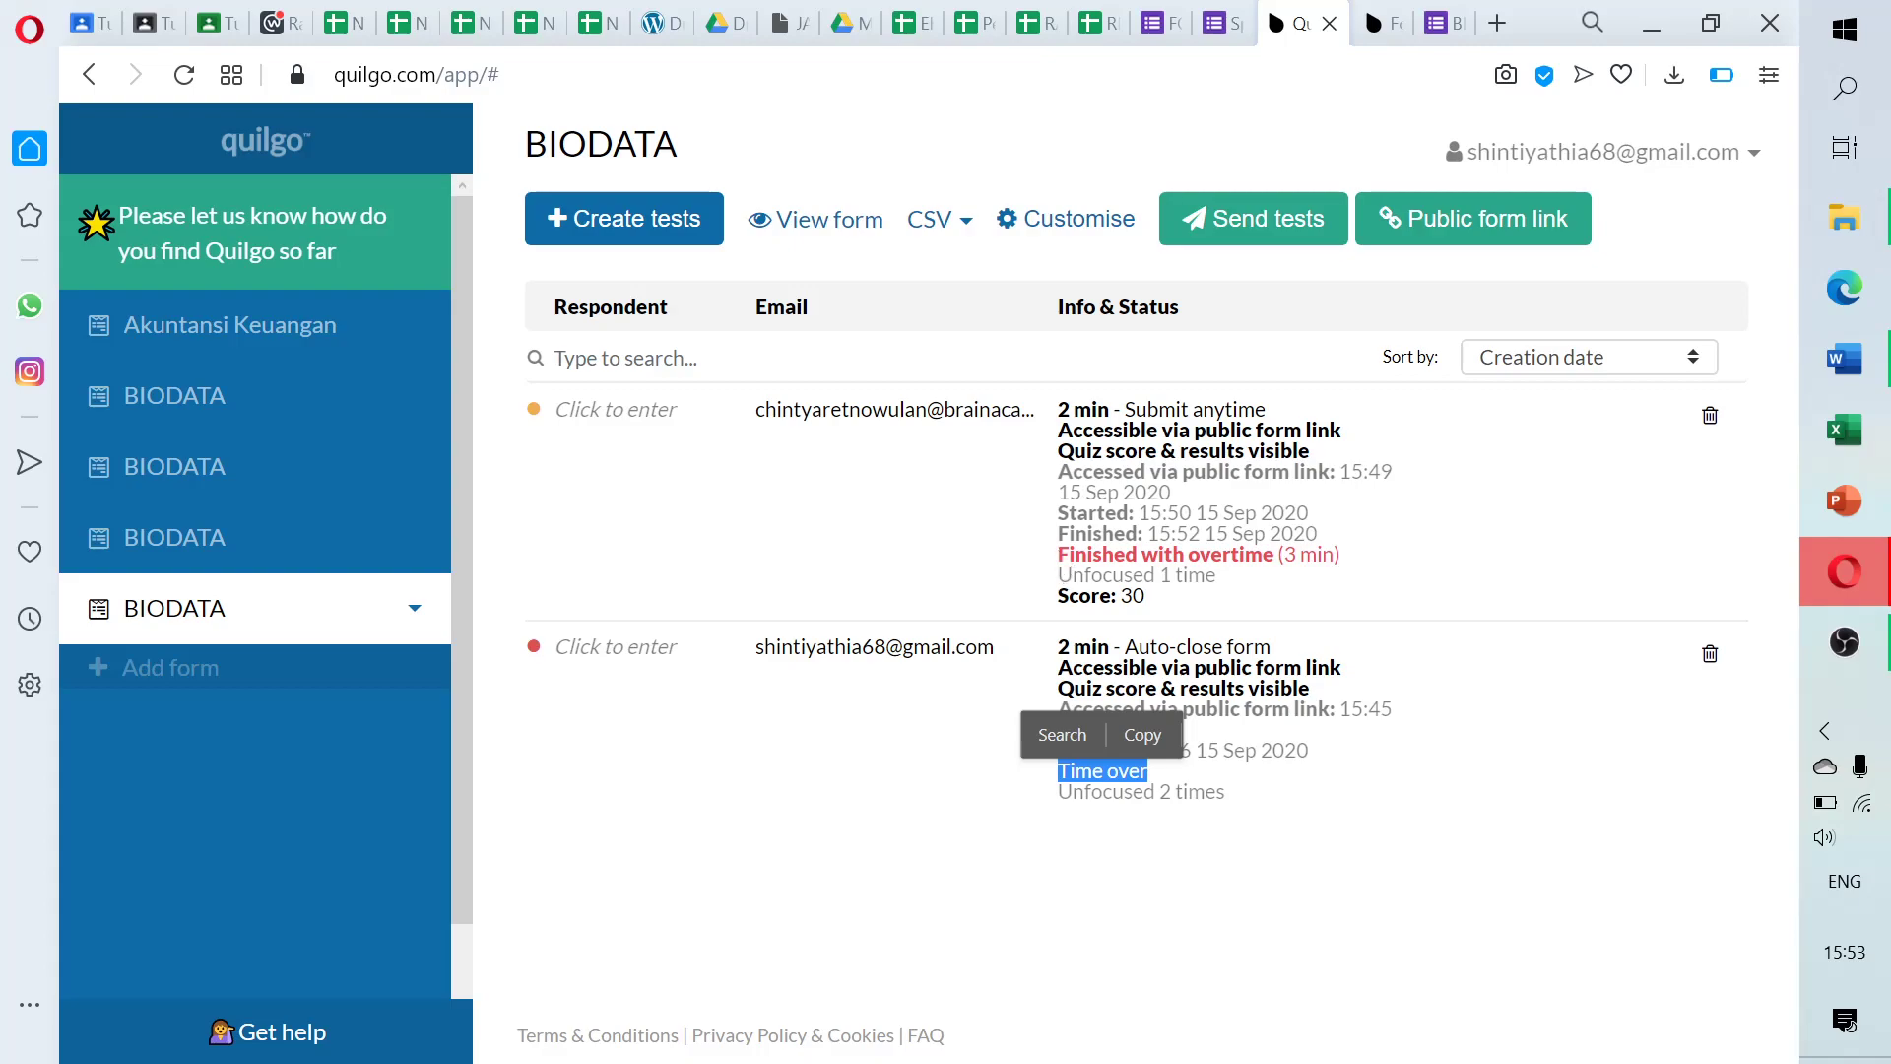
drag(1059, 553, 1338, 541)
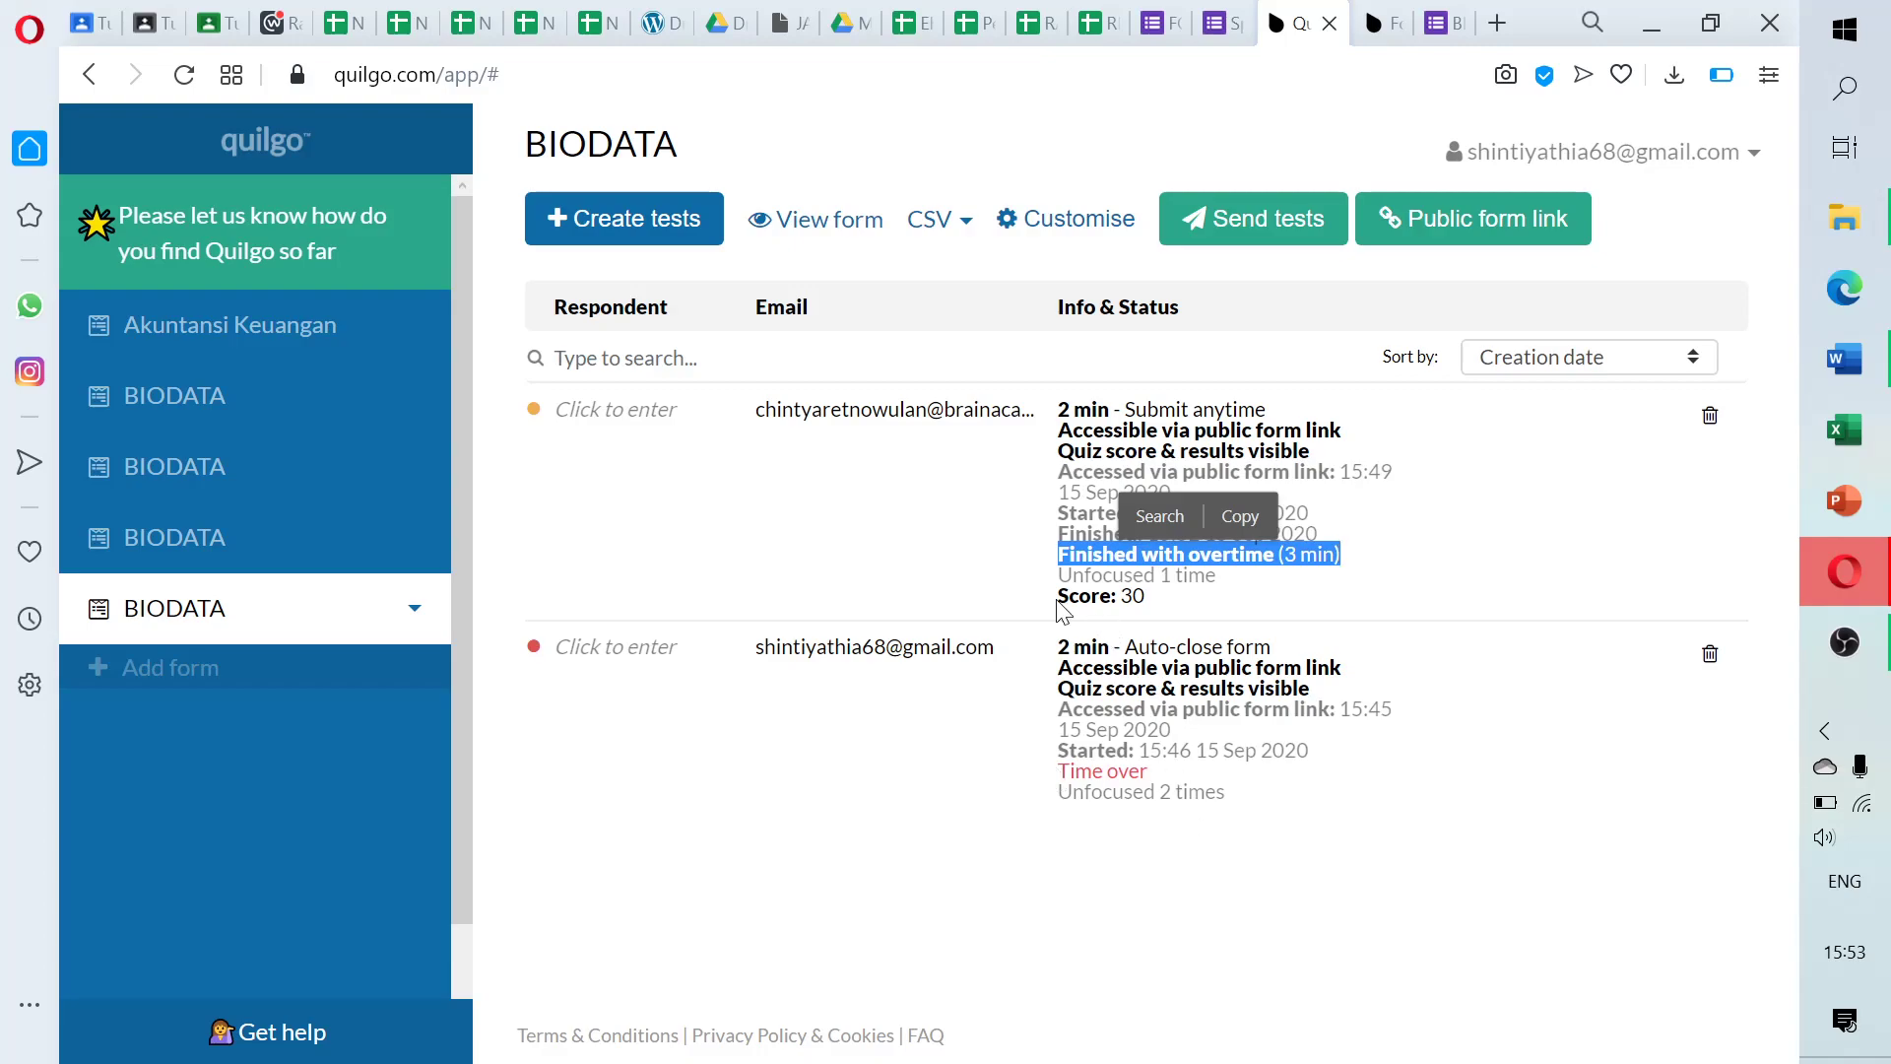
drag(1058, 595, 1148, 599)
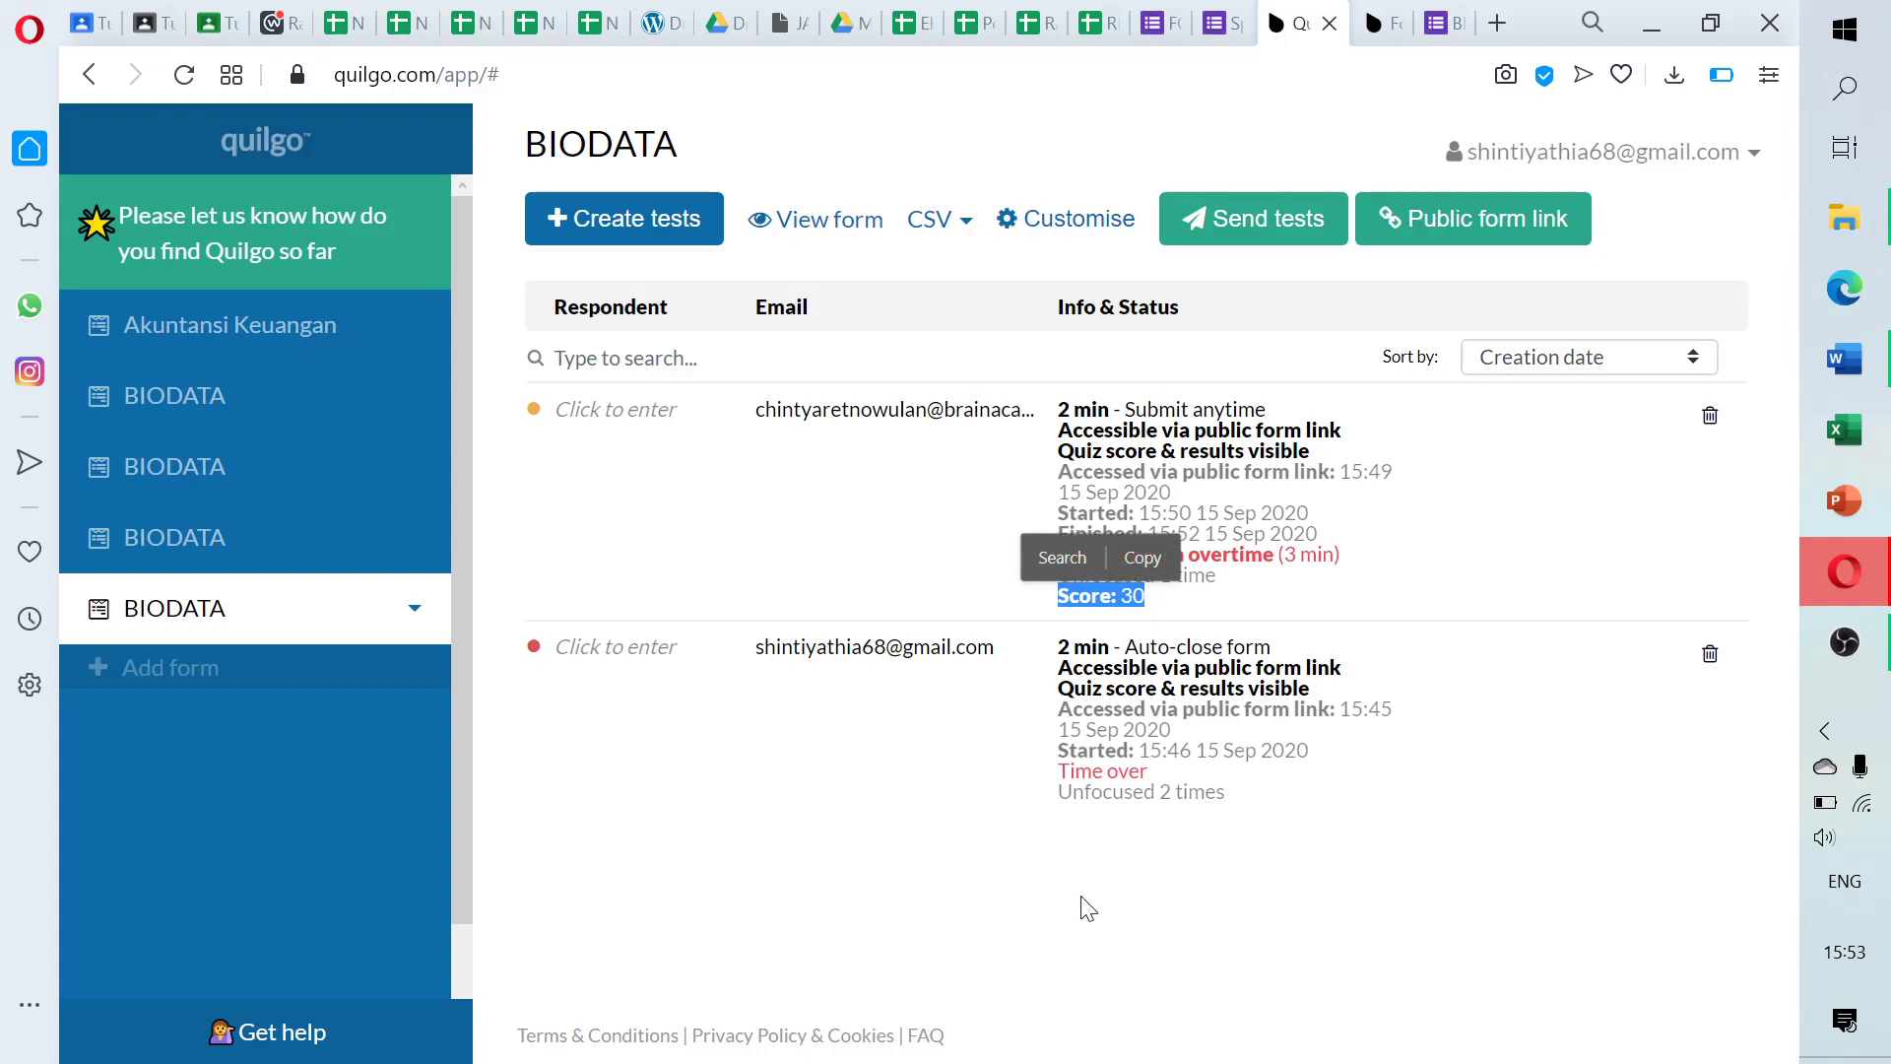
click(1067, 824)
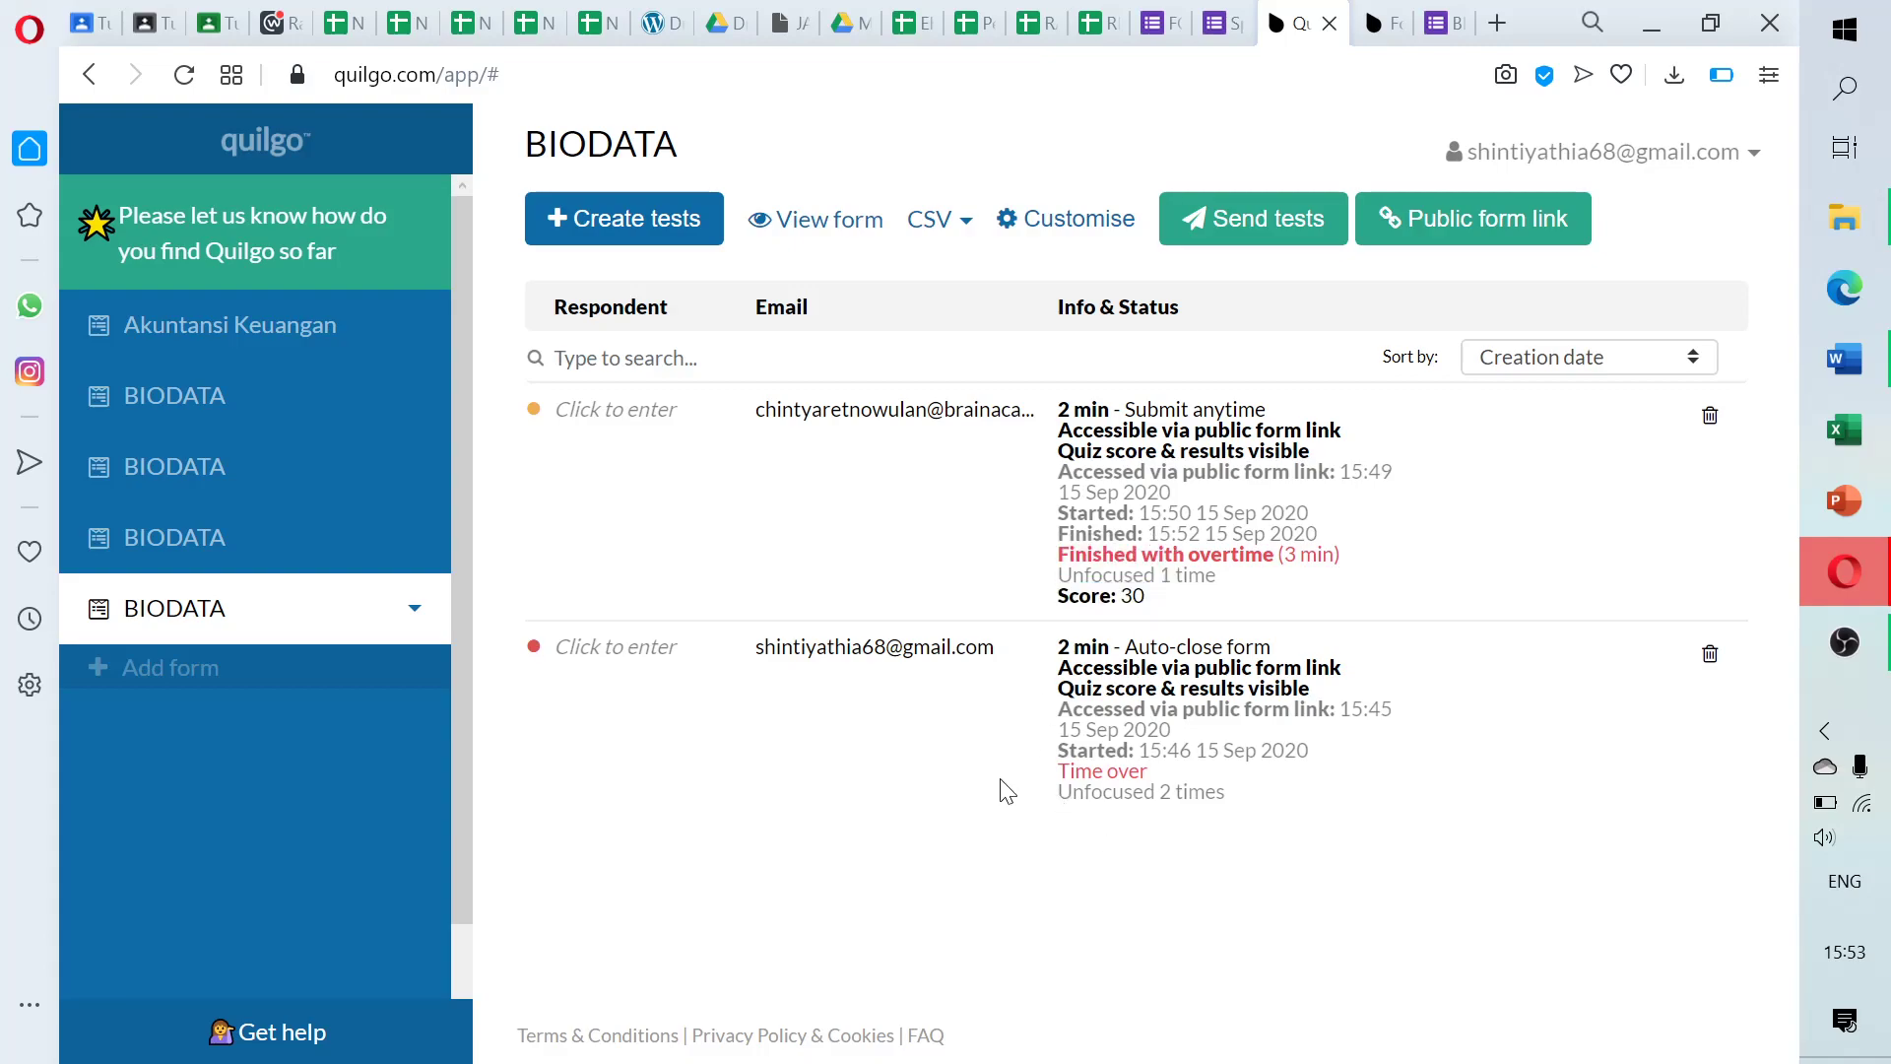